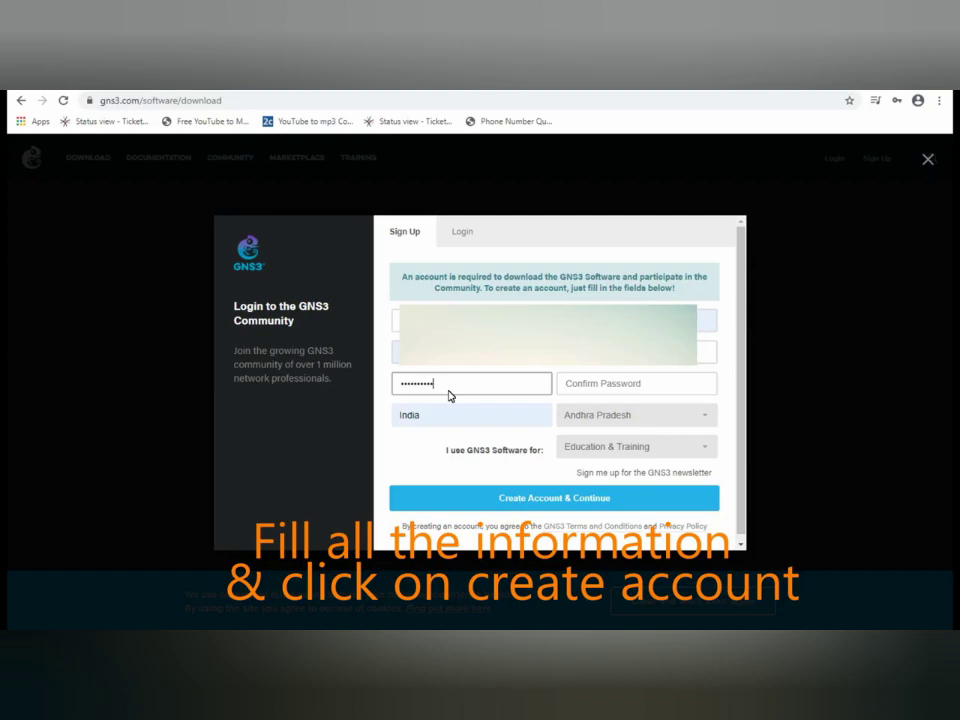
- Create the GNS3 account by confirming the password, choosing Delhi and Learning & Work, and decline saving the password in the browser
left_click(562, 387)
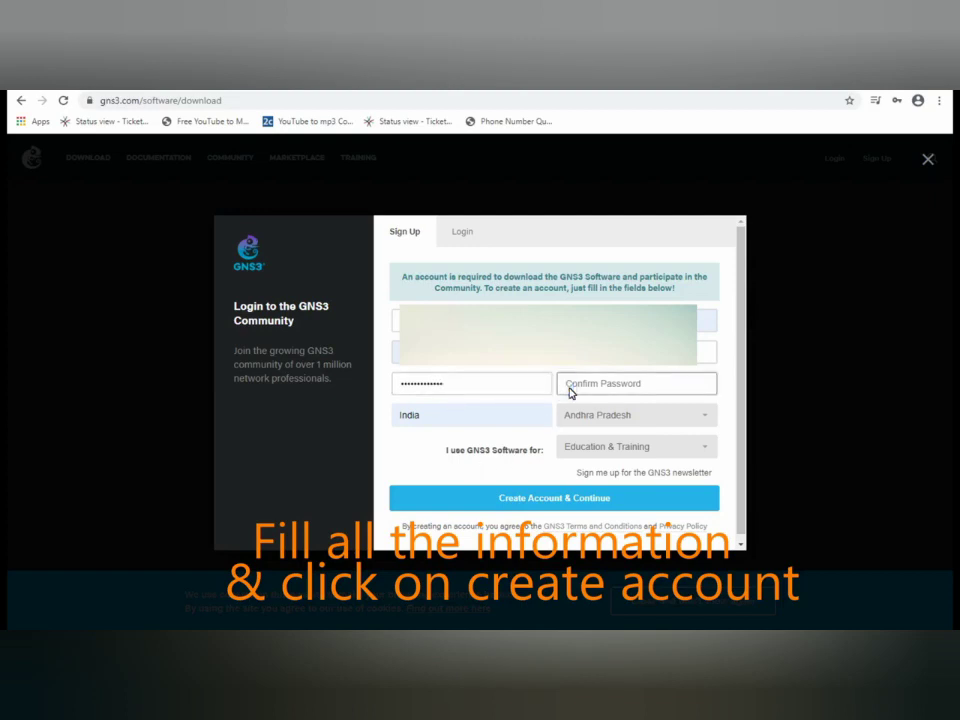
type("a")
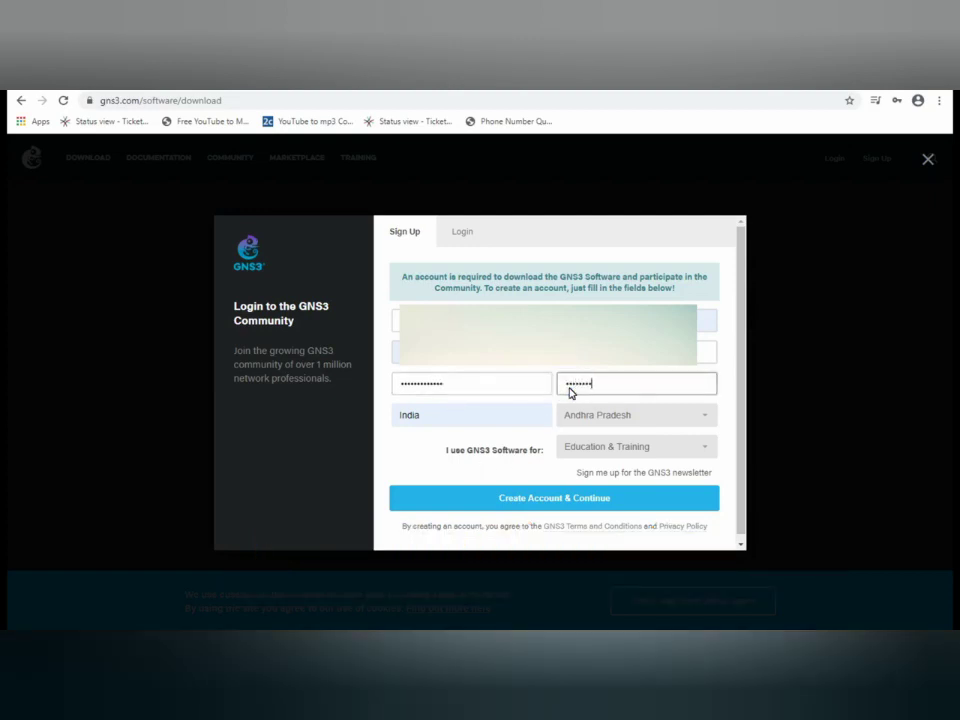
left_click(623, 416)
left_click(579, 270)
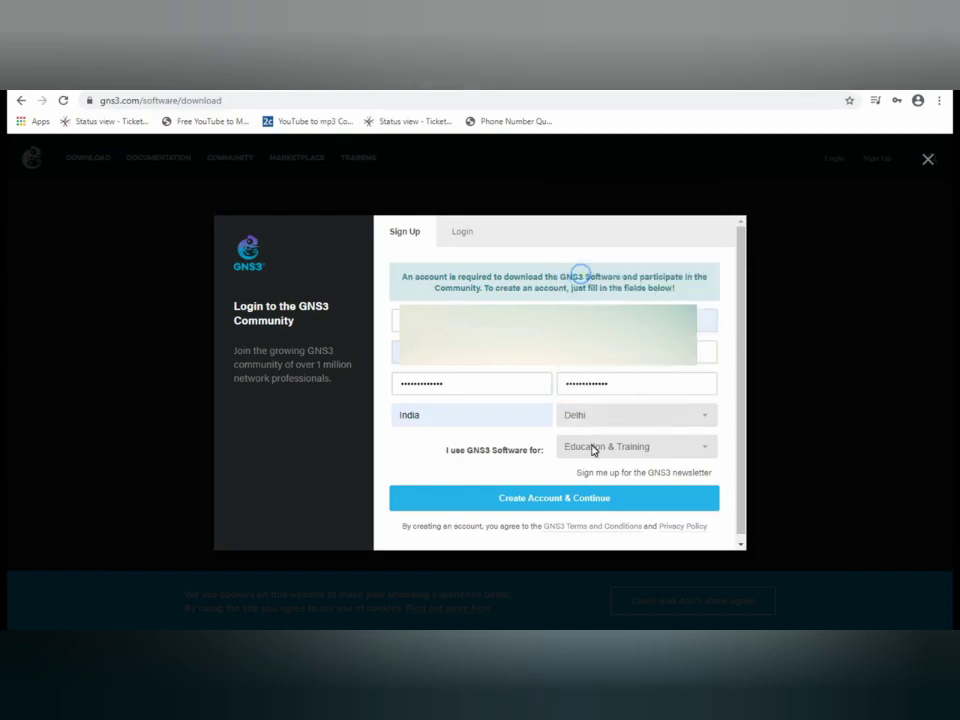
left_click(591, 446)
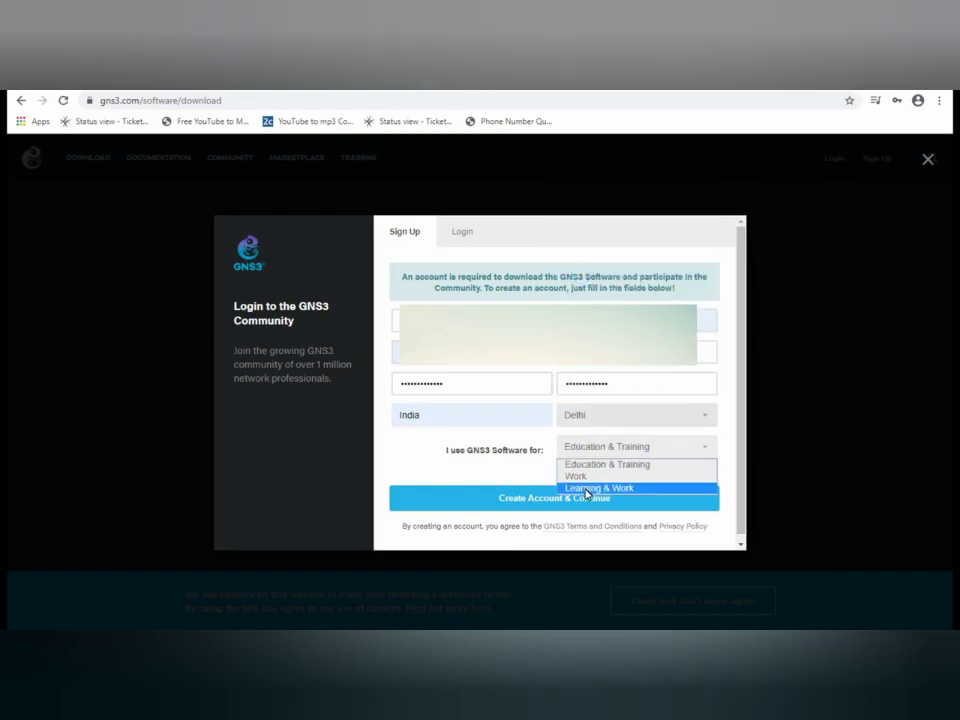
left_click(584, 489)
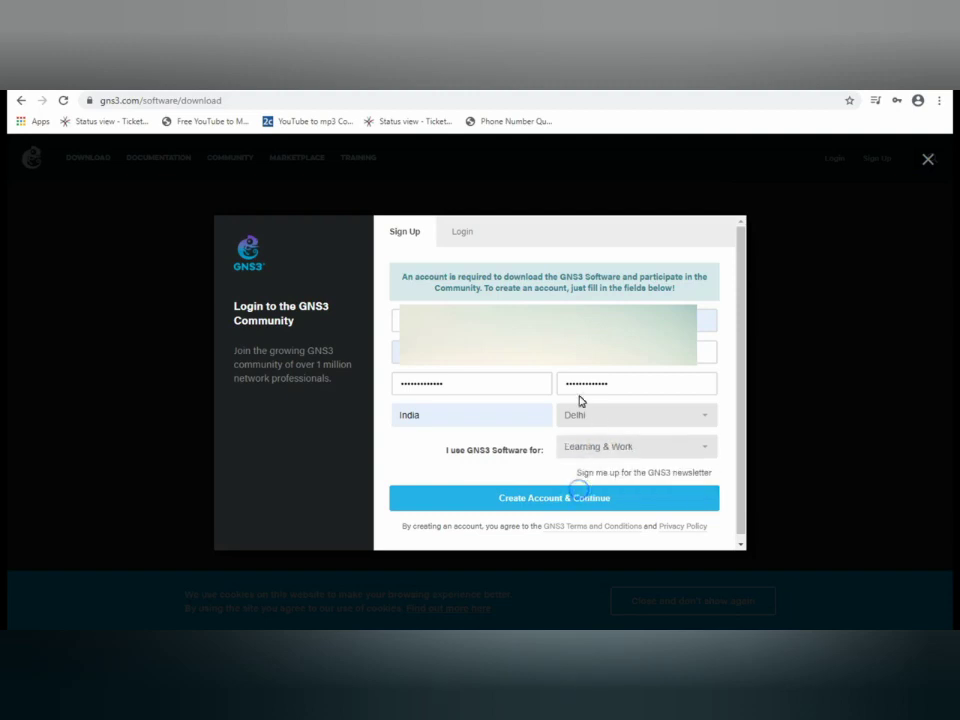
left_click(542, 498)
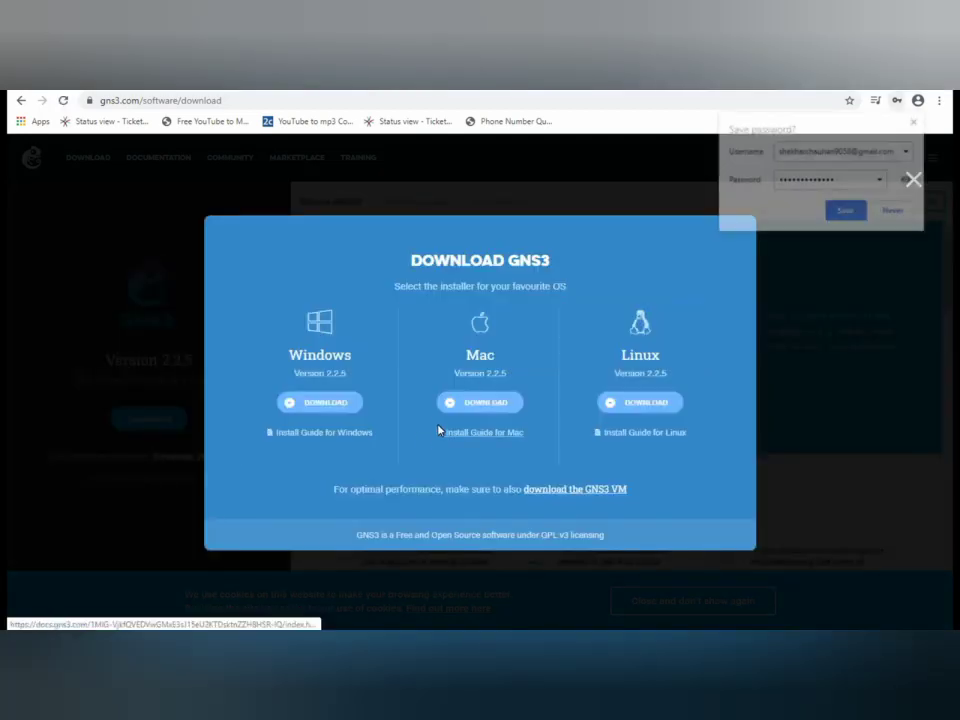
left_click(893, 212)
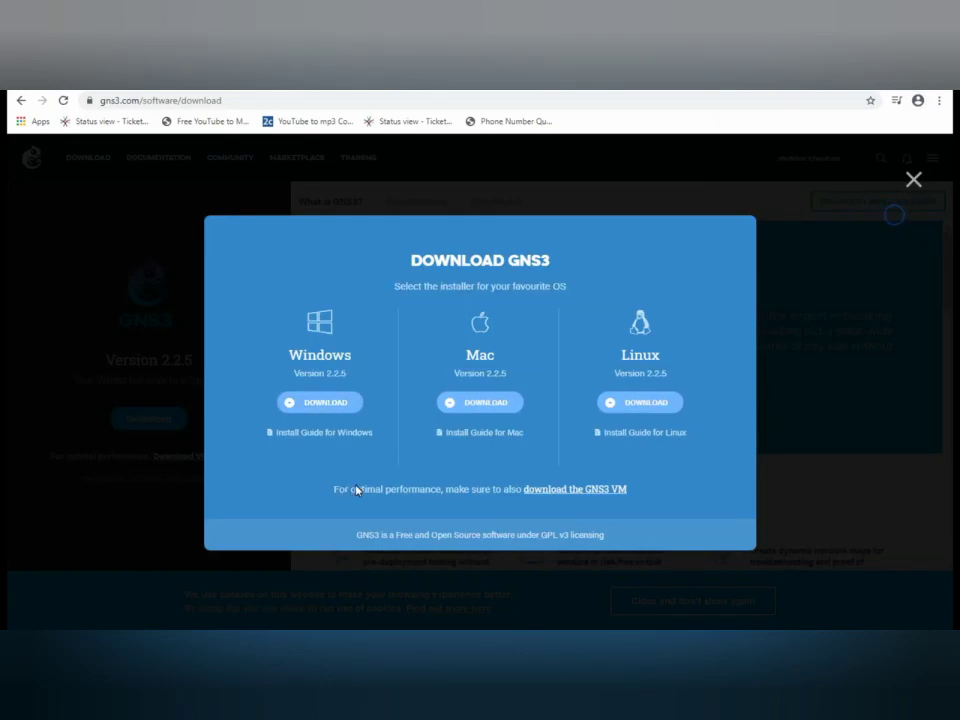
- Download the GNS3 2.2.5 Windows installer, dismiss the free tools offer, and show the downloaded file in its folder
left_click(301, 406)
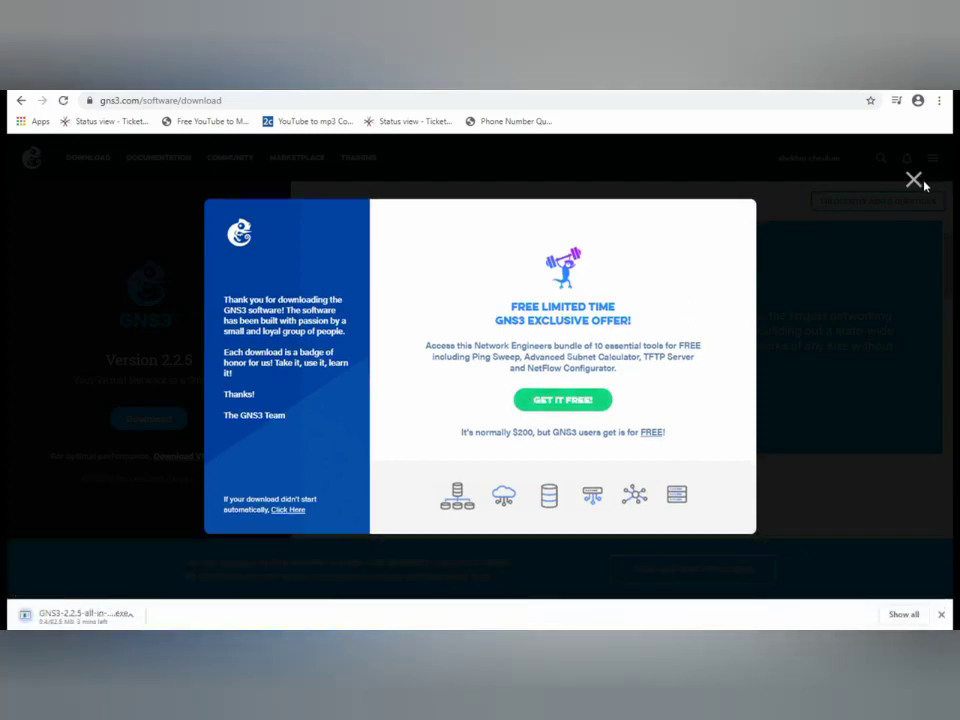
left_click(913, 180)
left_click(904, 614)
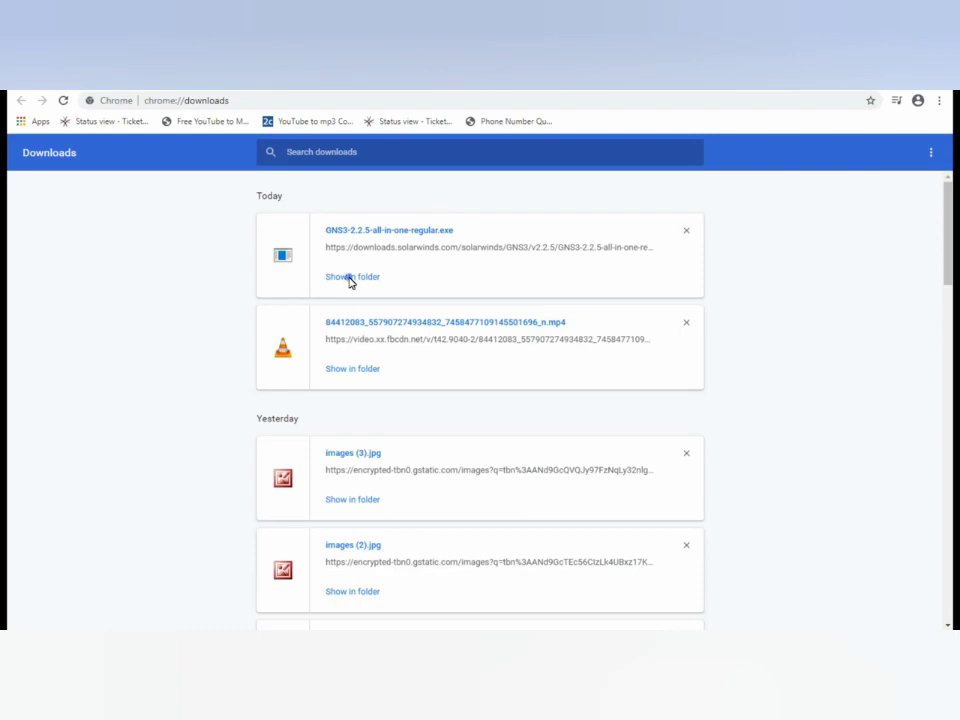
left_click(350, 277)
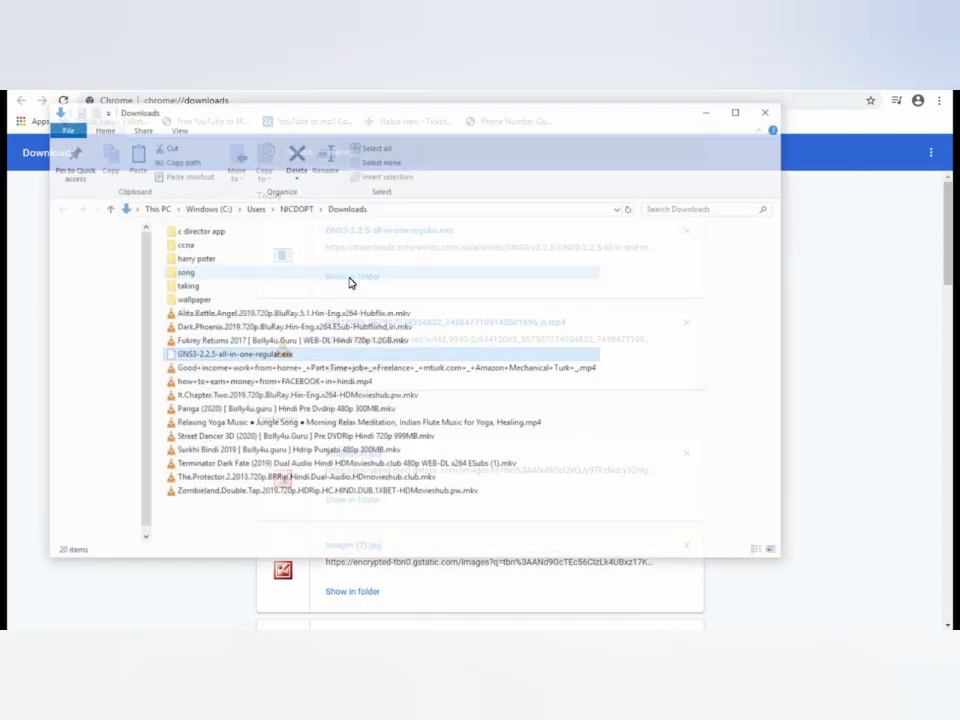
- Run GNS3-2.2.5-all-in-one-regular.exe as administrator, accepting the license agreement and the GNS3 Start Menu folder
right_click(170, 315)
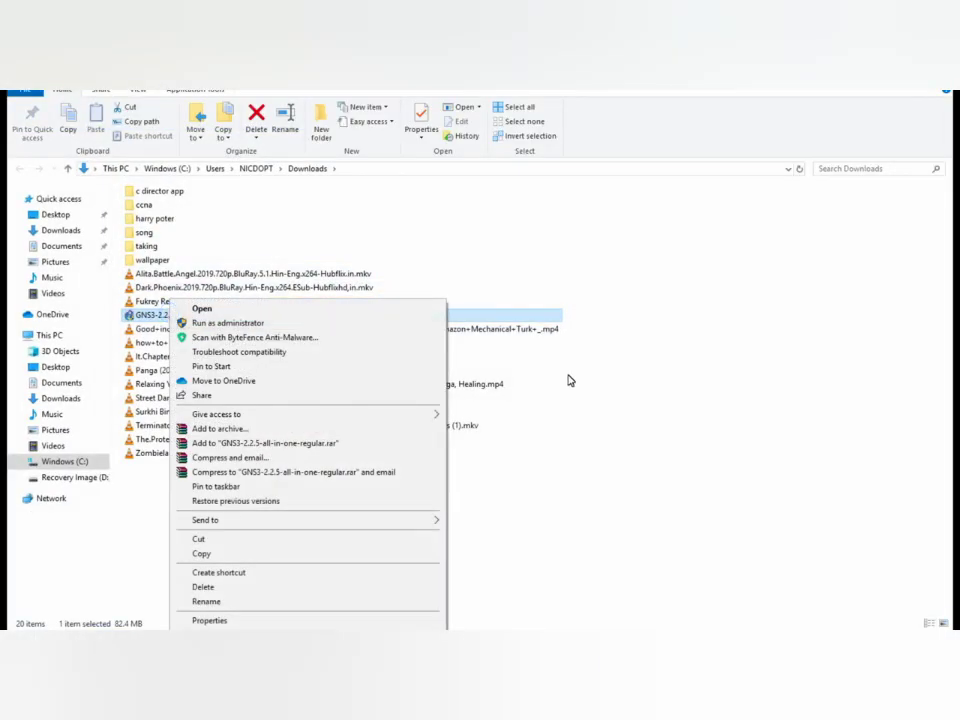
left_click(233, 323)
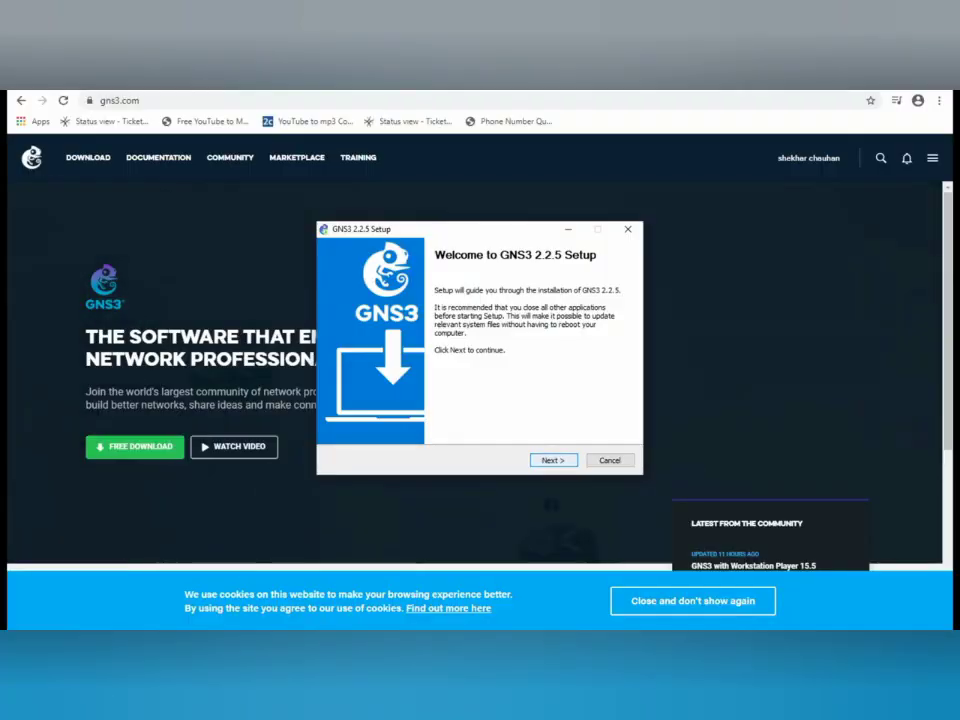
key("Return")
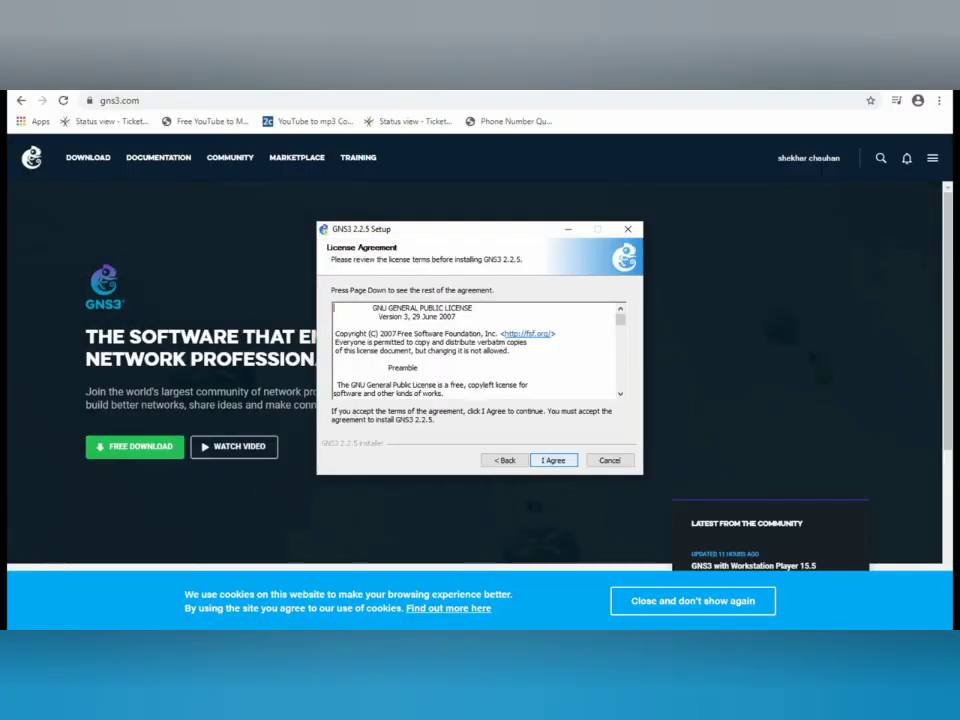
key("Return")
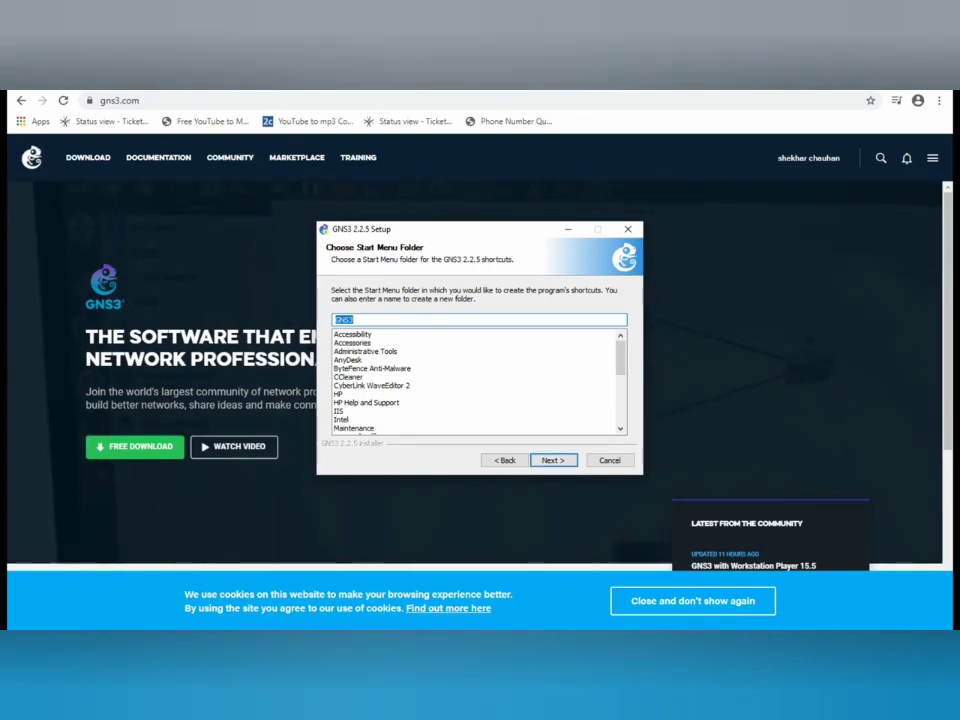
key("Return")
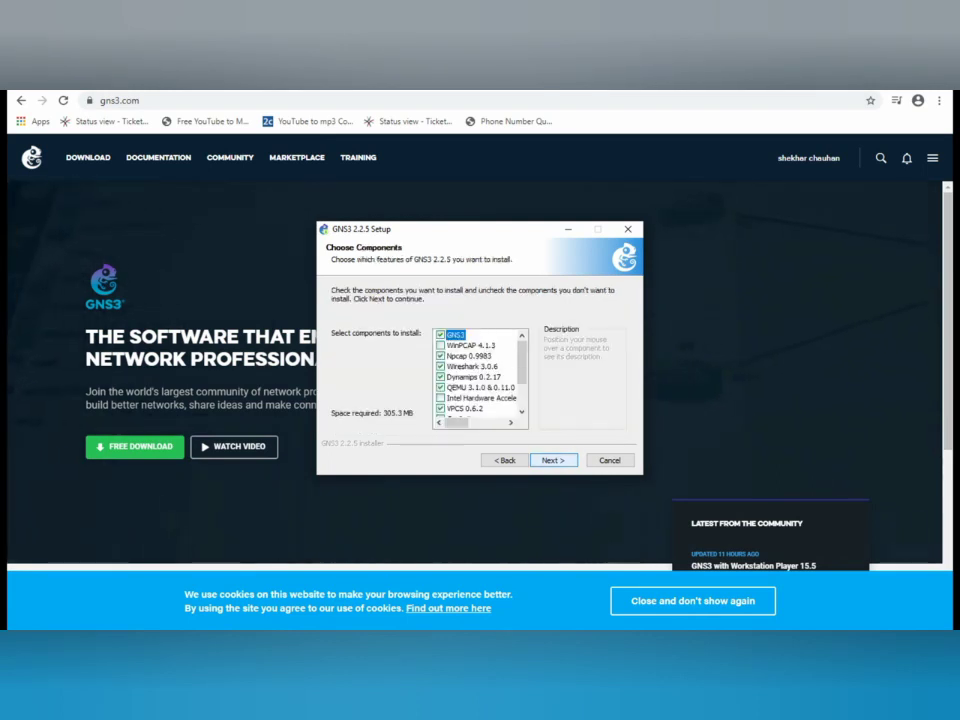
- Skip slightly ahead in the GNS3 installation video from its section on choosing components
mouse_move(470, 345)
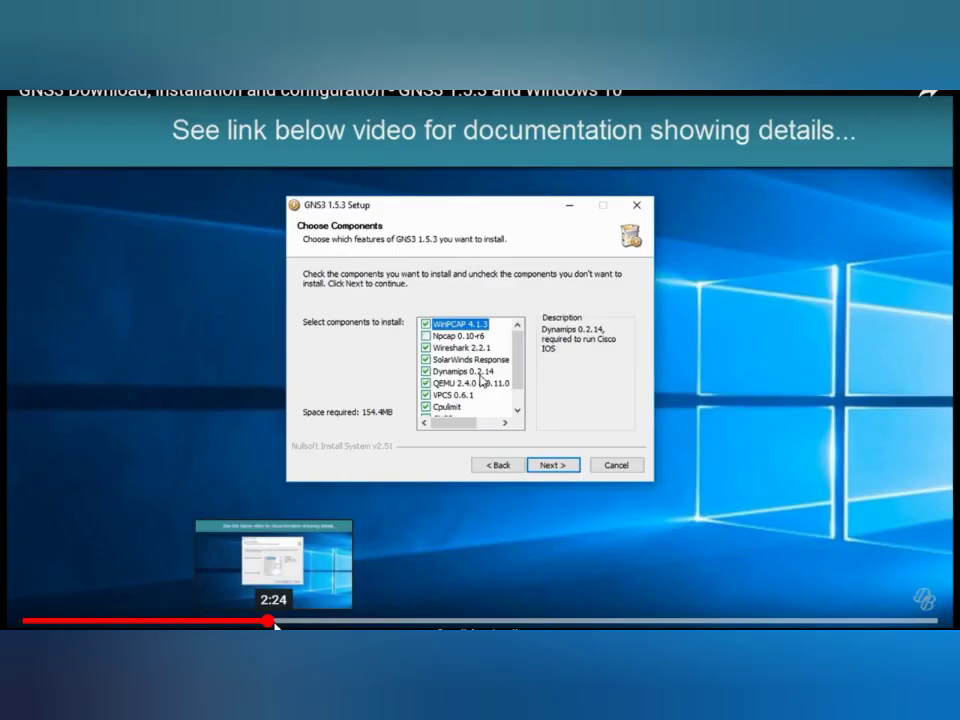
left_click_drag(275, 625, 287, 625)
left_click(296, 624)
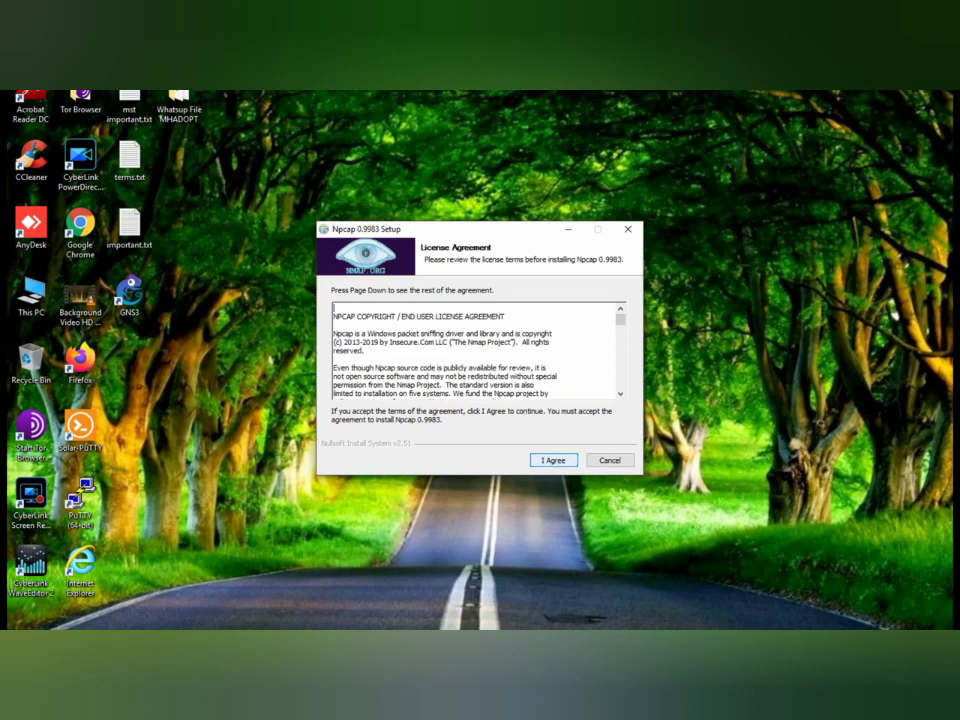
- Install Npcap 0.9983, accepting its license and keeping raw 802.11 traffic support for wireless adapters enabled
key("Return")
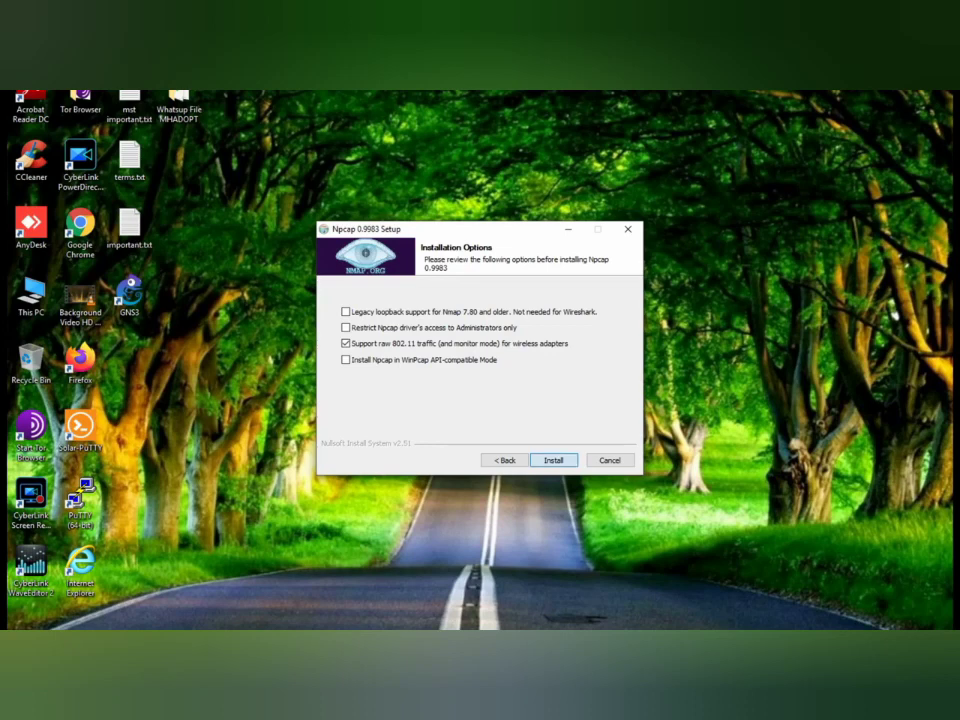
key("Return")
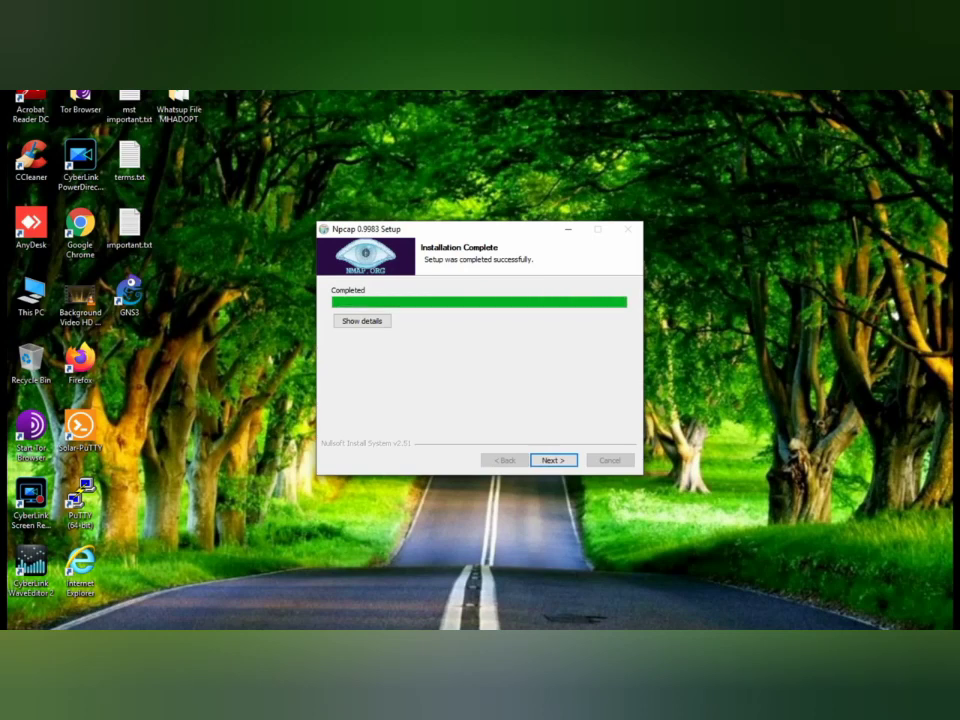
key("Return")
key("Return")
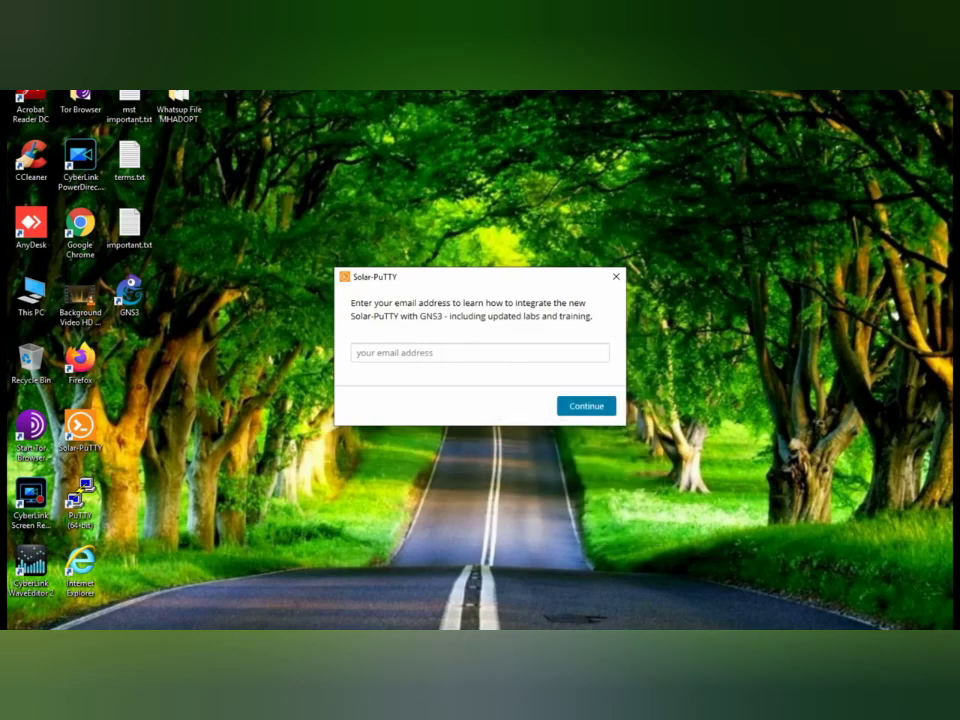
- Select the e-mail field in the Solar-PuTTY prompt and dismiss the ScreenRecorder message
left_click(353, 353)
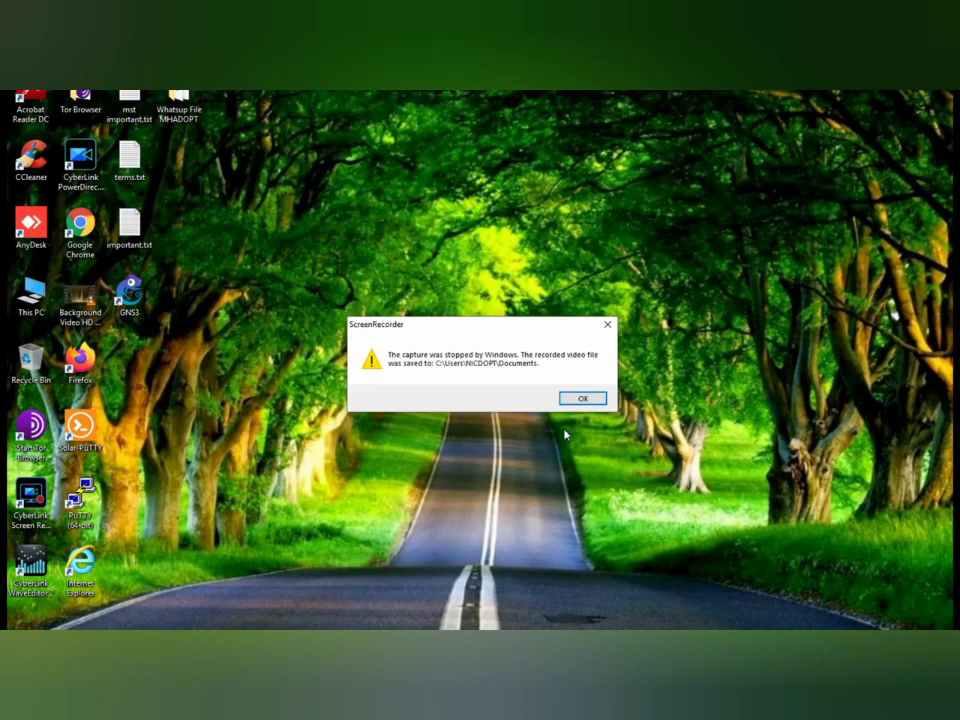
left_click(577, 400)
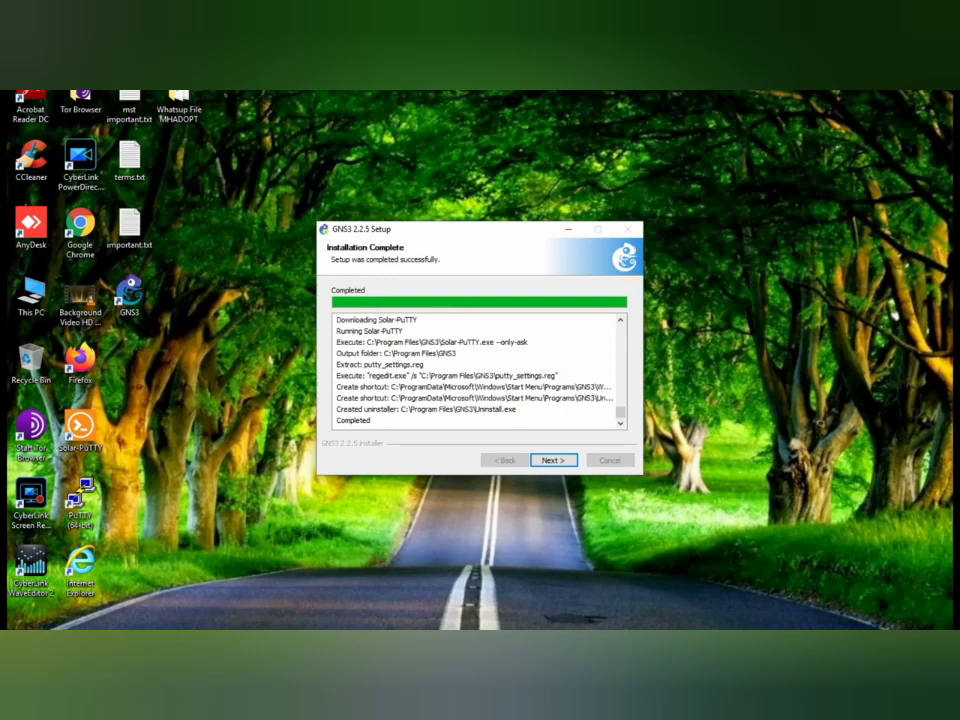
- Continue past the Solarwinds Standard Toolset offer and finish the GNS3 2.2.5 setup with Start GNS3 enabled
key("Return")
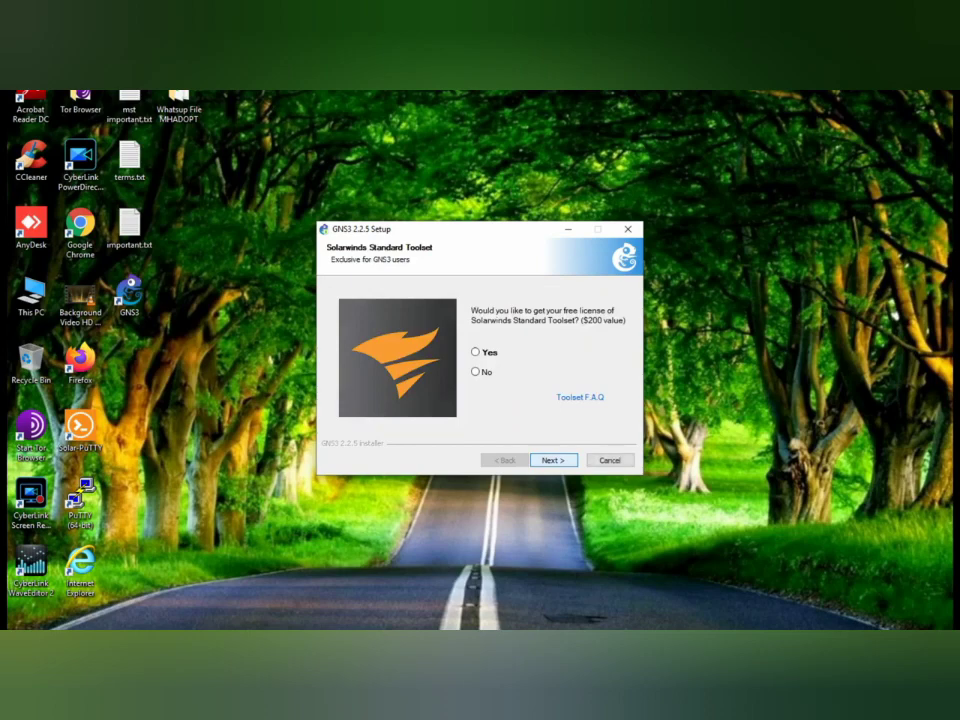
key("Return")
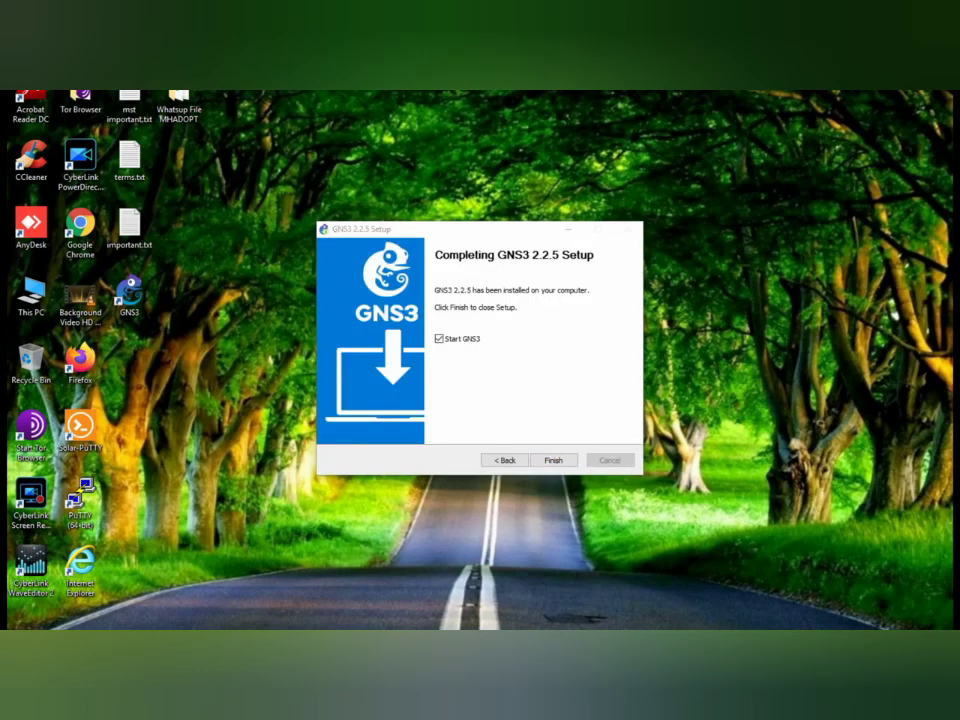
key("Return")
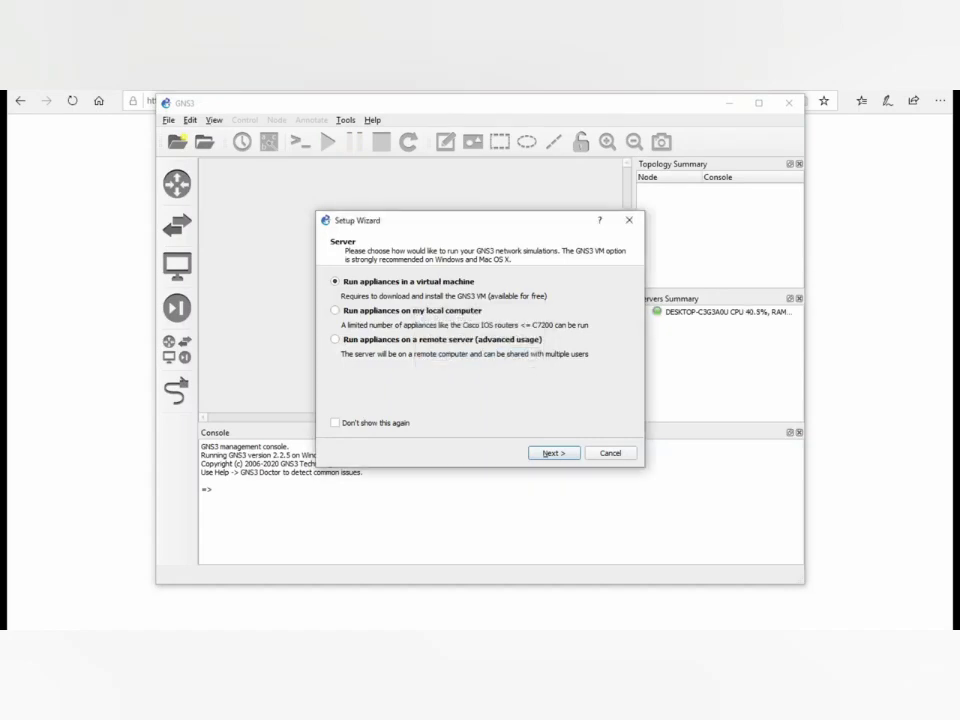
- Configure GNS3 to run appliances in a virtual machine, accept the localhost server on port 3080, and choose VirtualBox as virtualization software
left_click(336, 310)
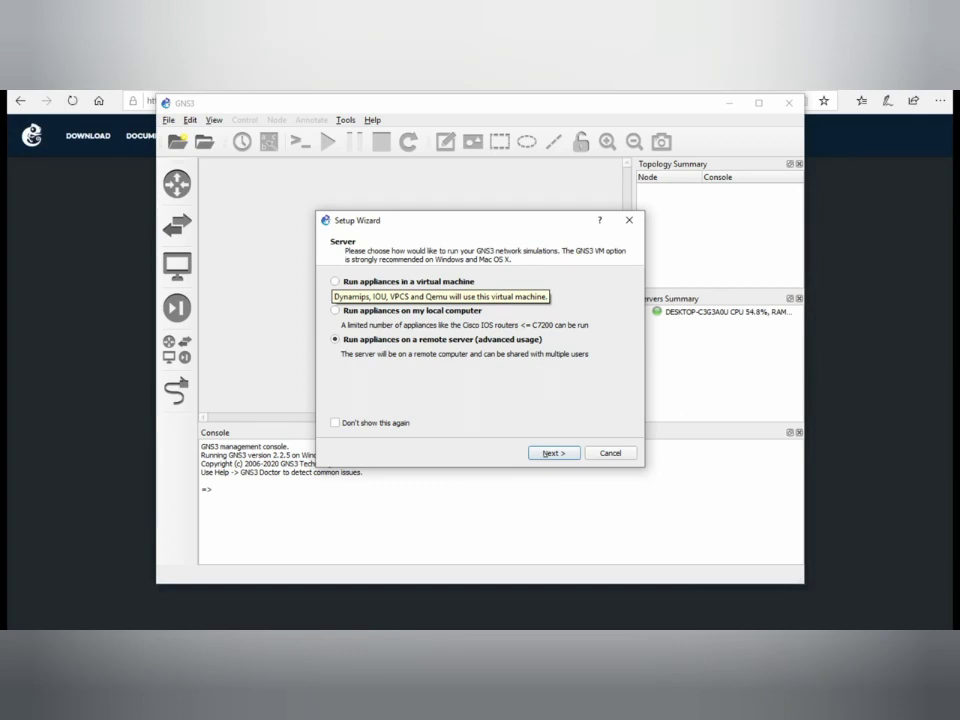
left_click(336, 281)
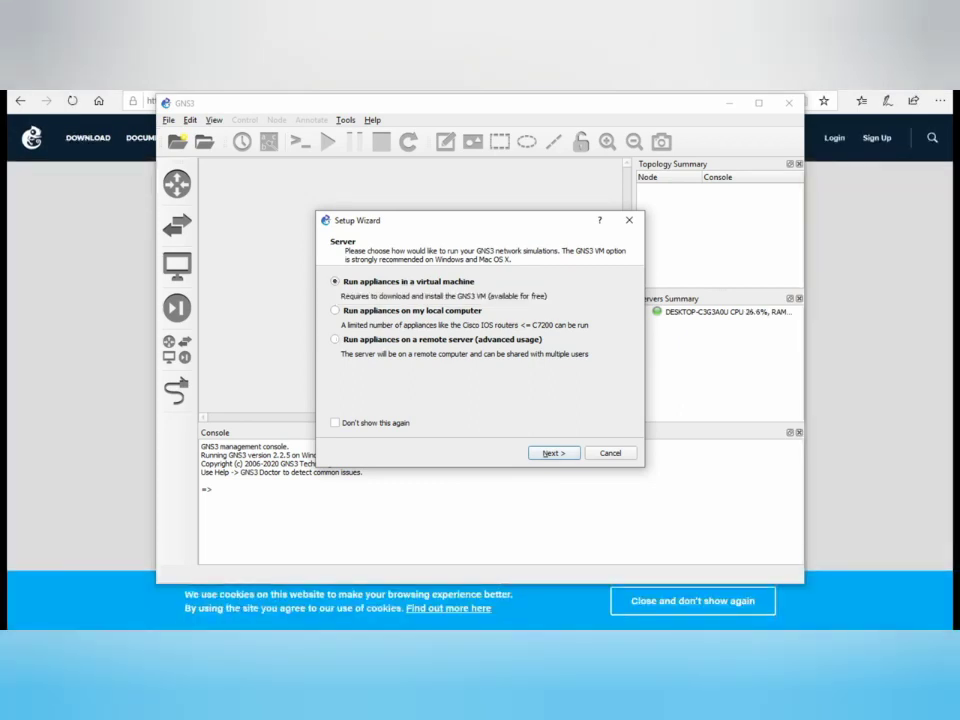
key("Return")
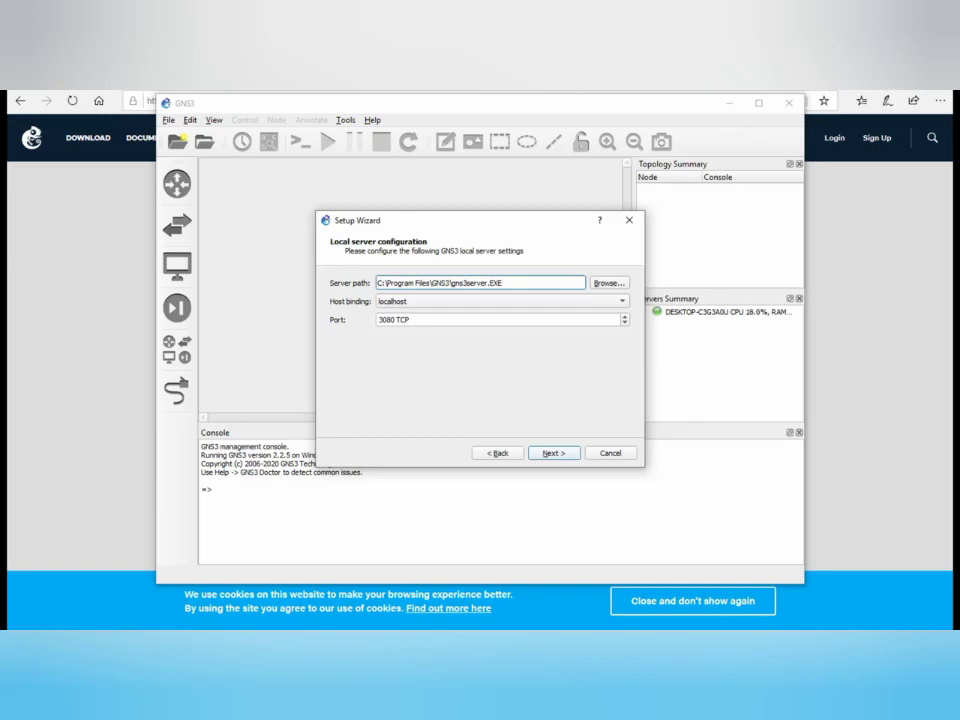
key("Return")
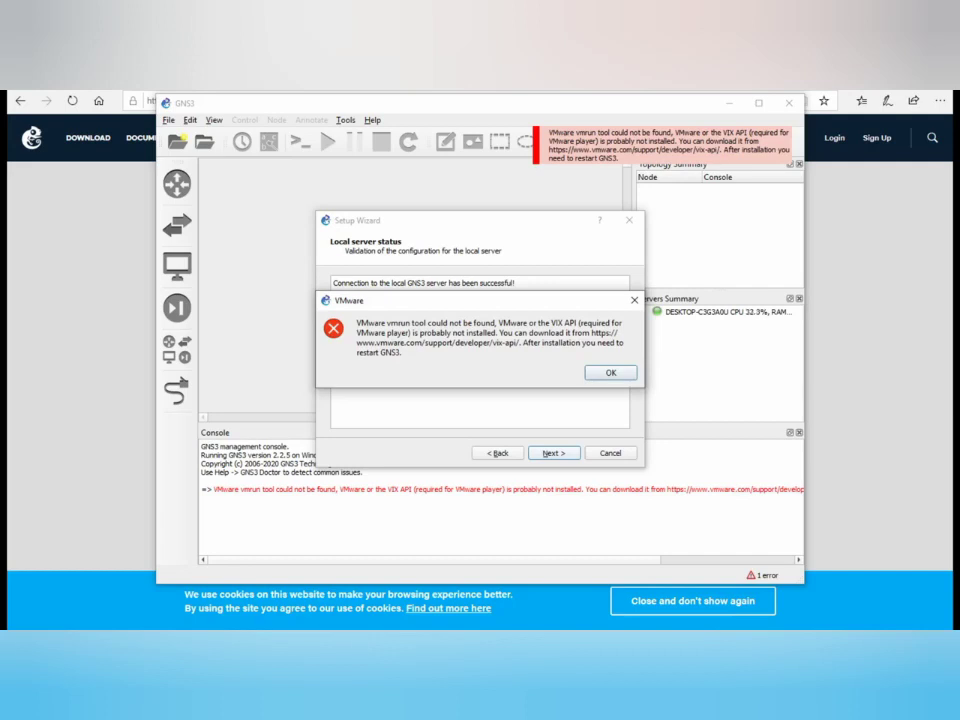
key("Return")
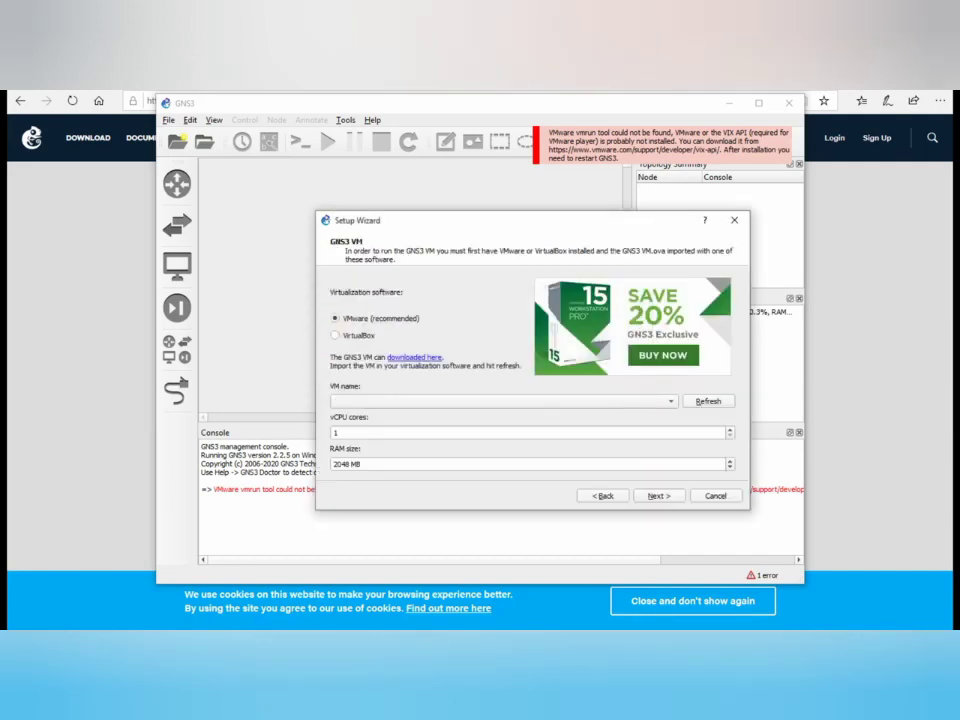
left_click(335, 335)
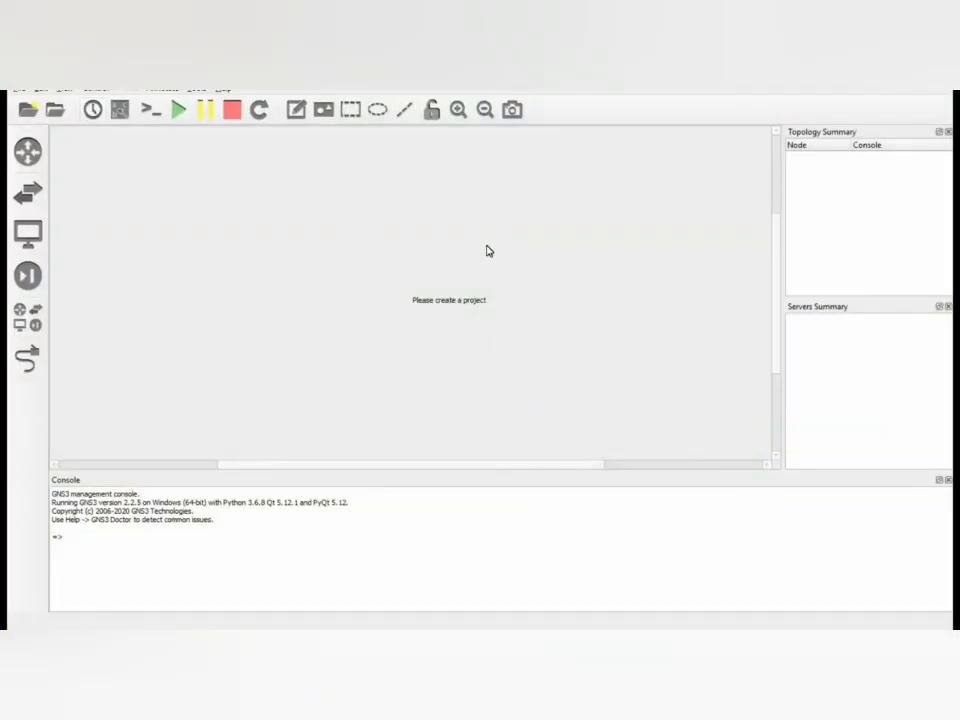
- Browse the router and switch device lists and create a new project named untitled
left_click(28, 150)
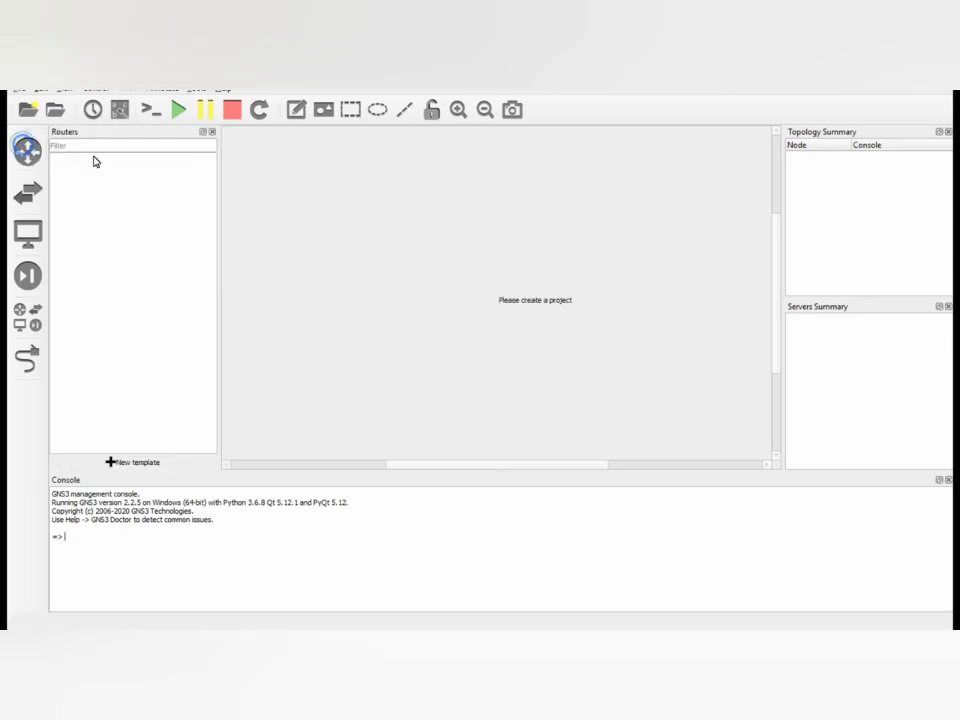
left_click(36, 199)
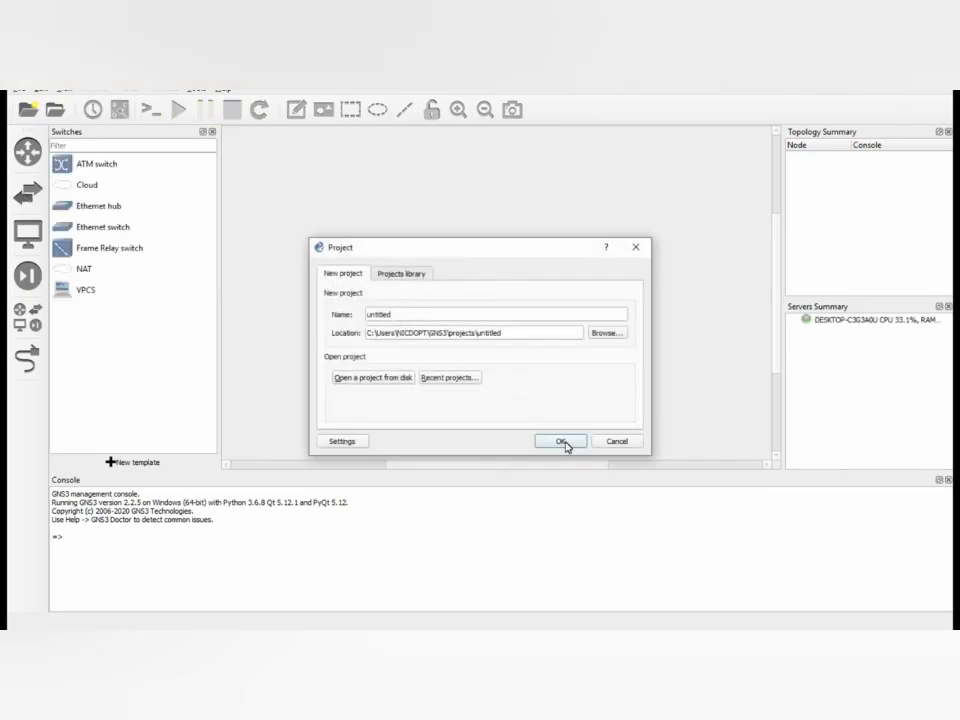
left_click(562, 442)
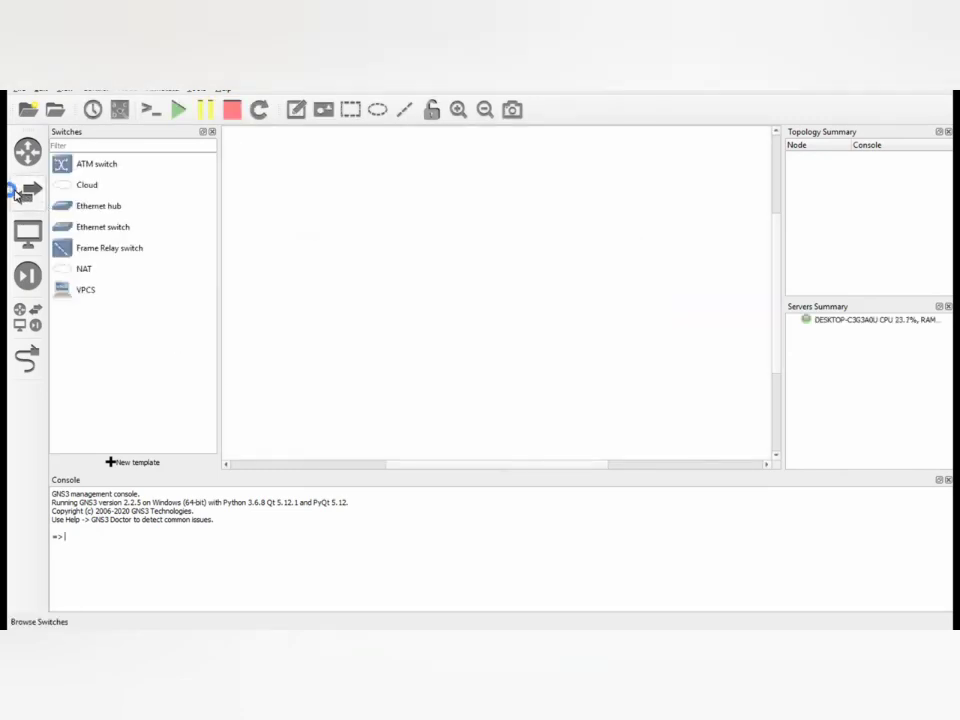
left_click(17, 193)
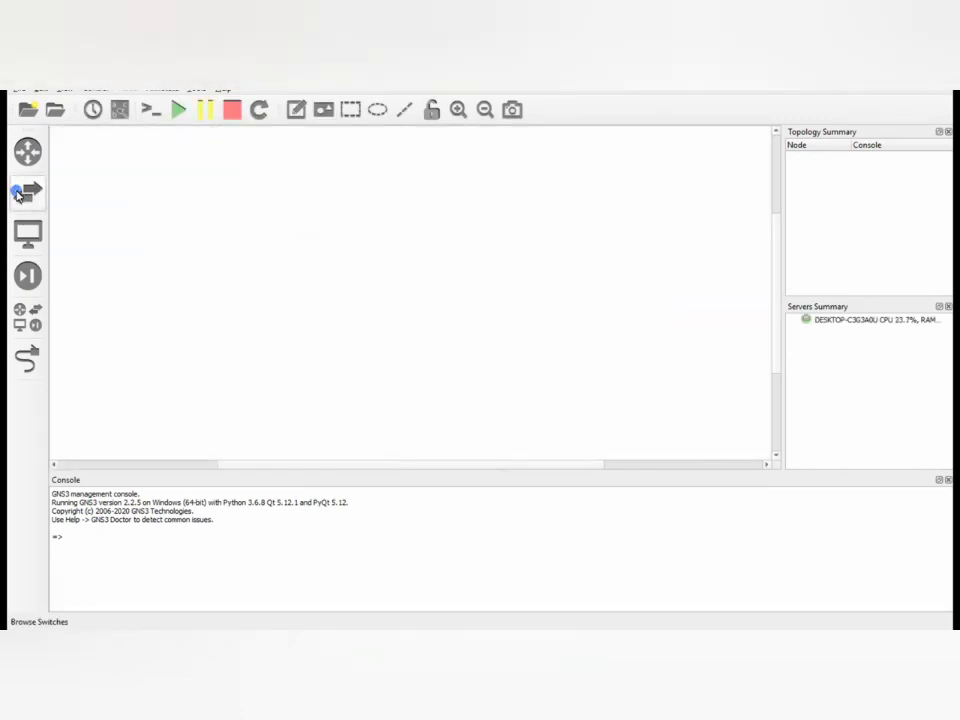
- Browse the end device, security device, router, switch and all-device lists and toggle the link tool on and off
left_click(28, 240)
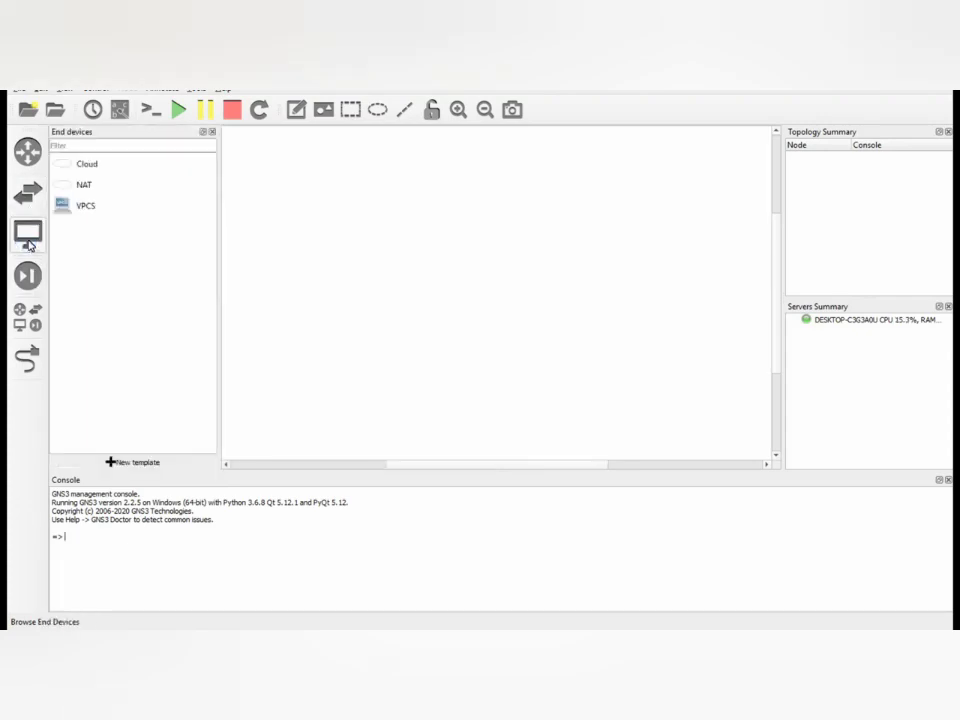
left_click(28, 277)
left_click(28, 152)
left_click(27, 193)
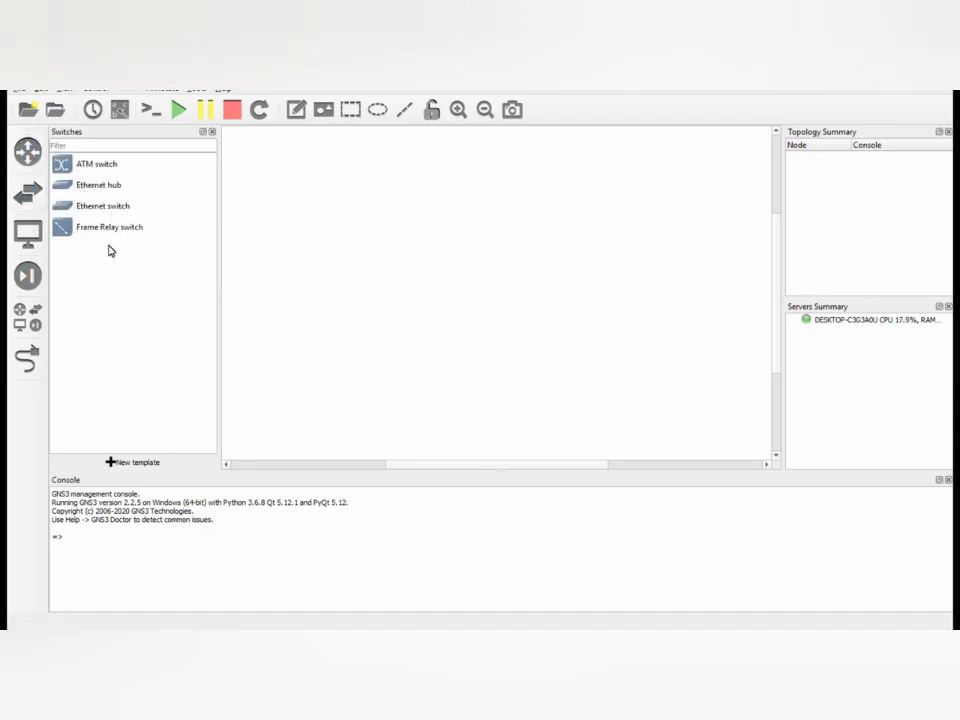
left_click(28, 317)
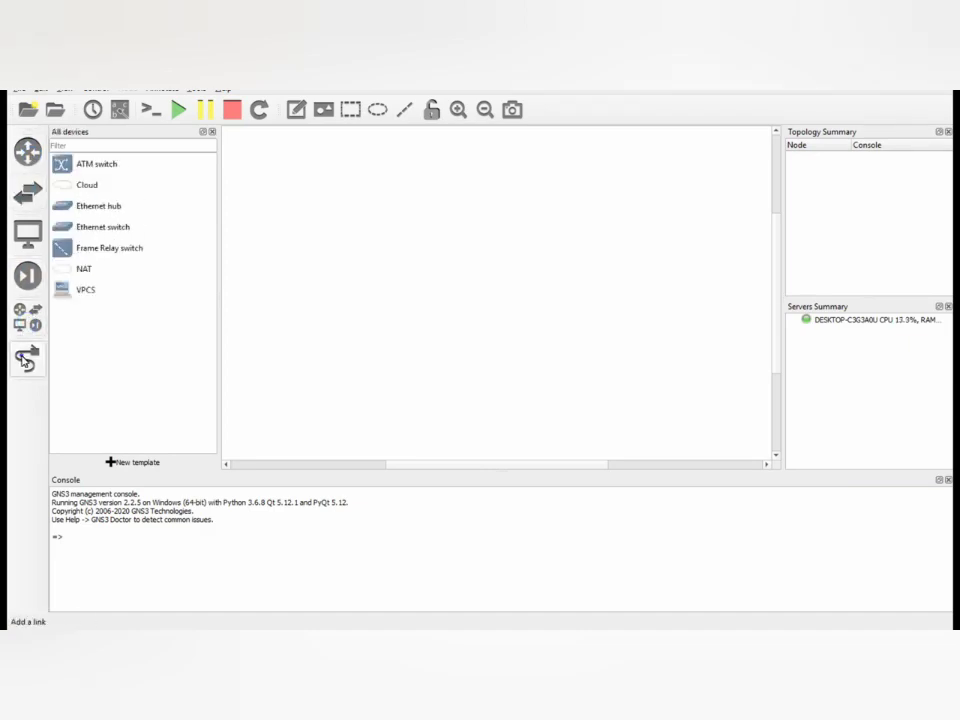
left_click(27, 357)
left_click(27, 360)
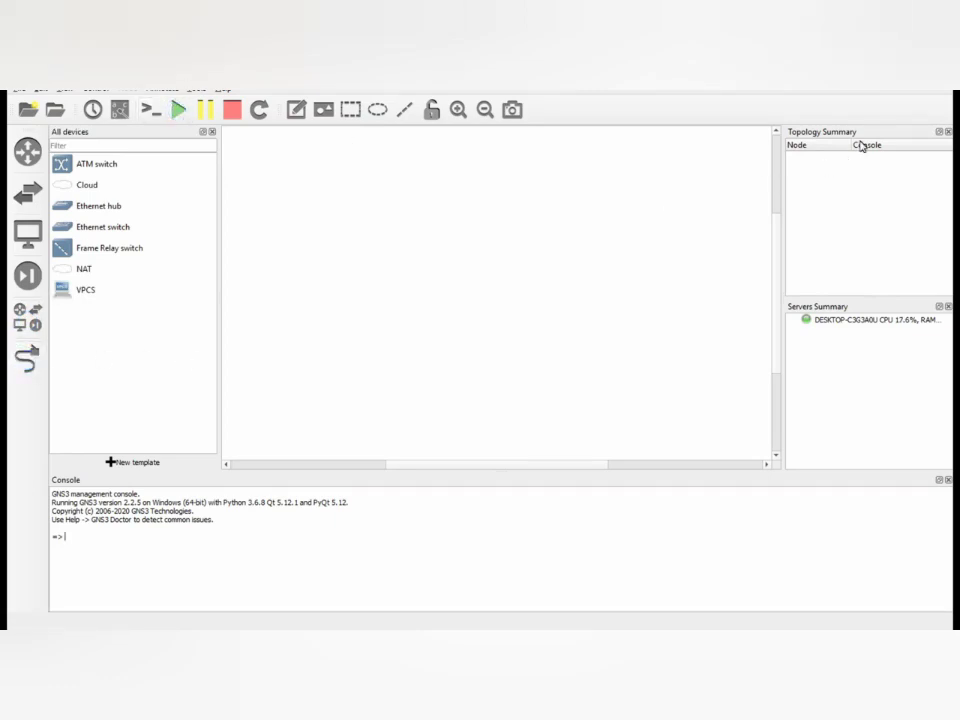
- Close GNS3 and start it again from the desktop
key("alt+F4")
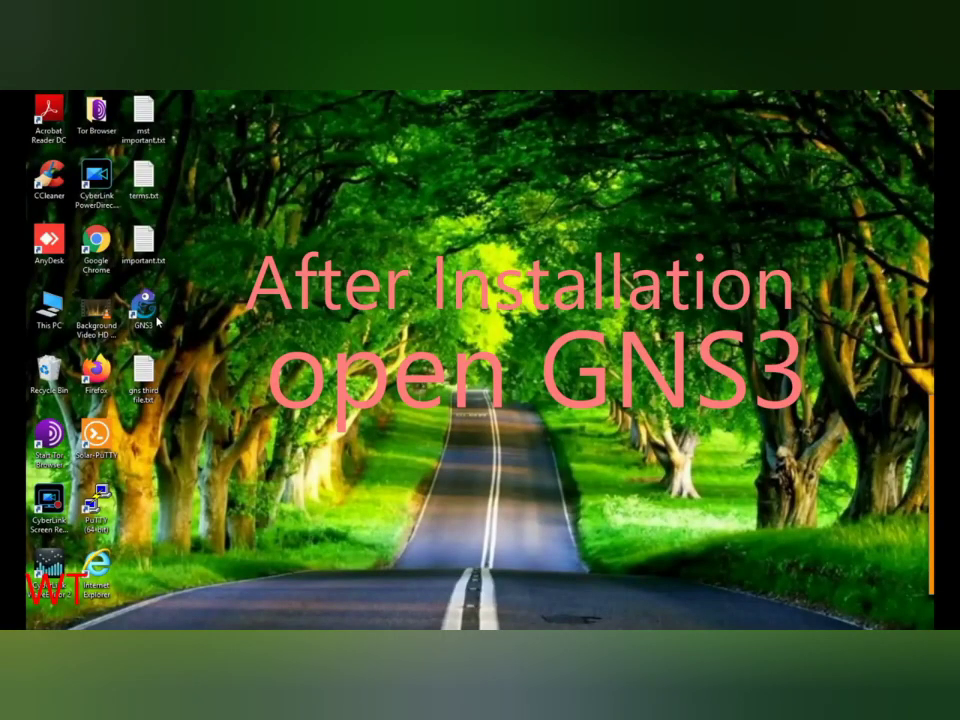
double_click(148, 318)
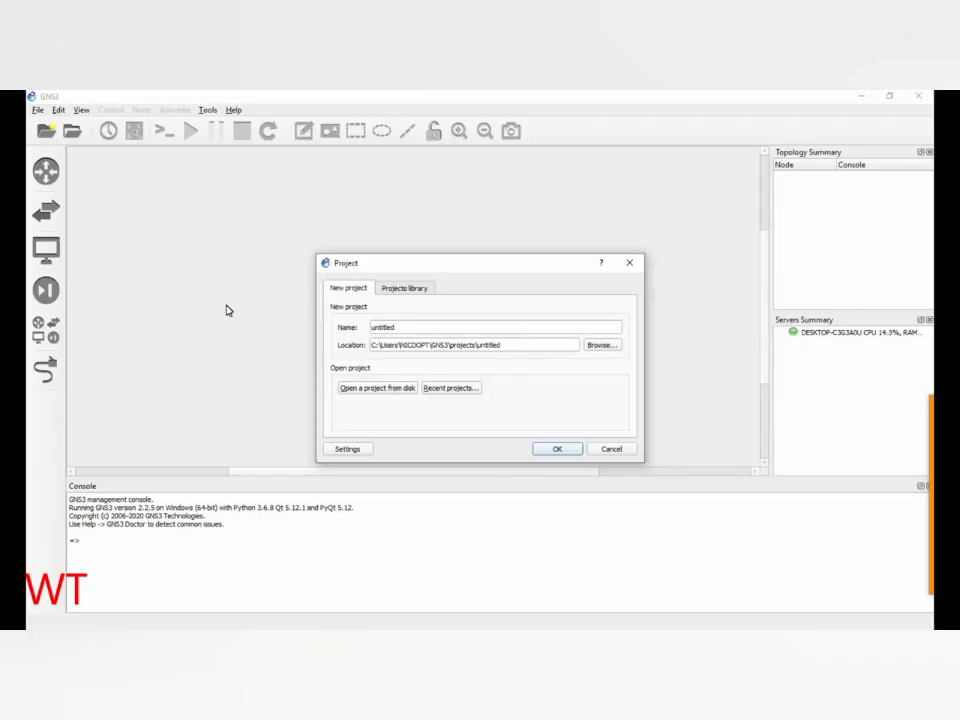
left_click(405, 330)
double_click(405, 330)
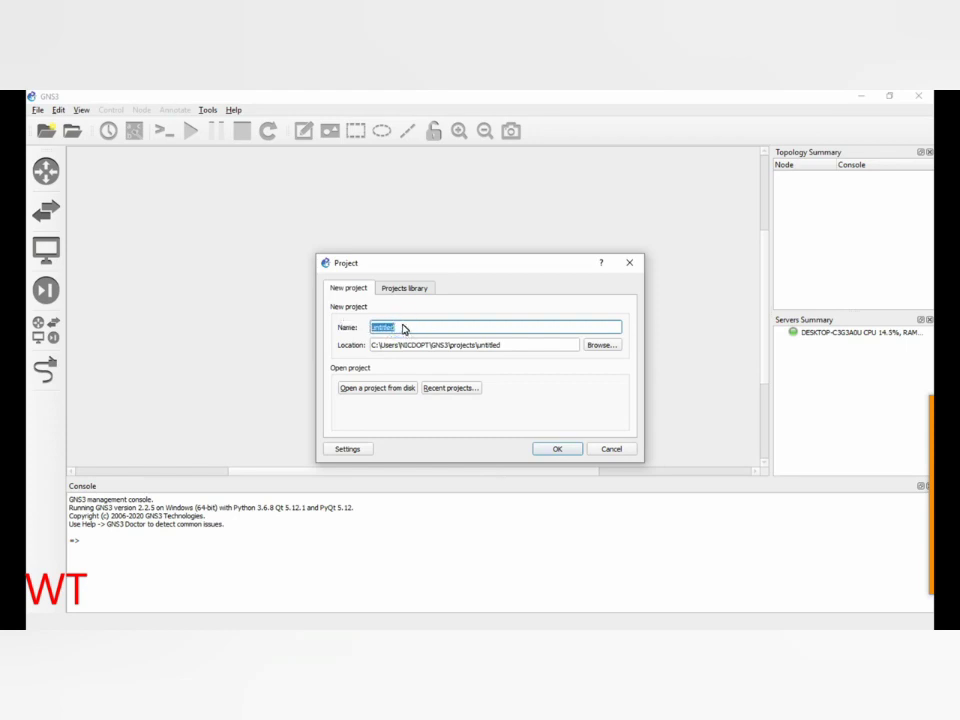
type("network")
left_click(531, 347)
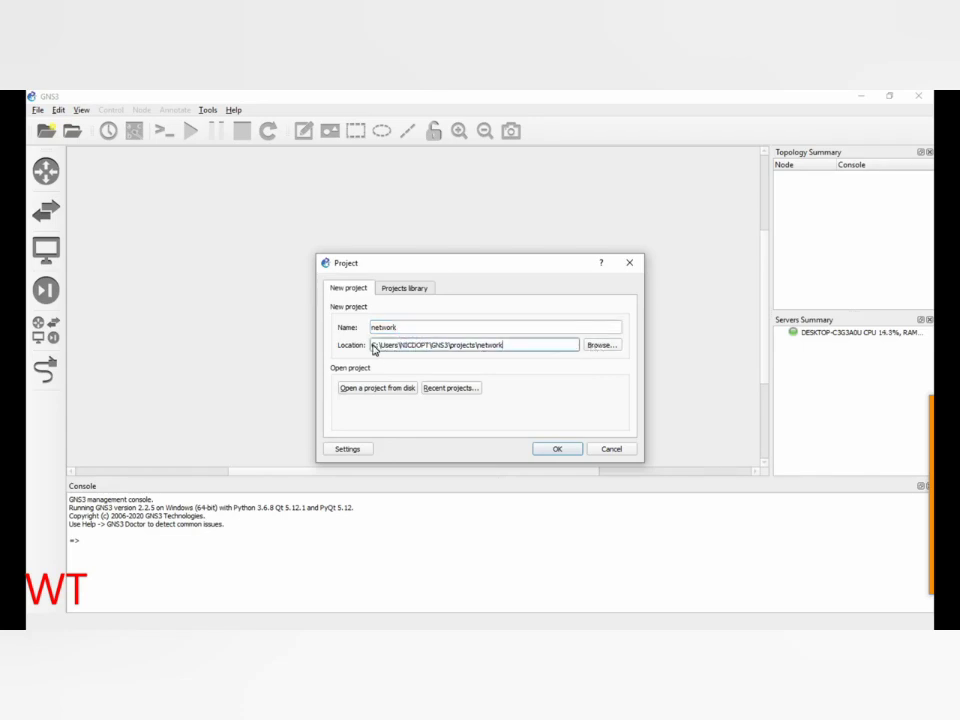
left_click(588, 345)
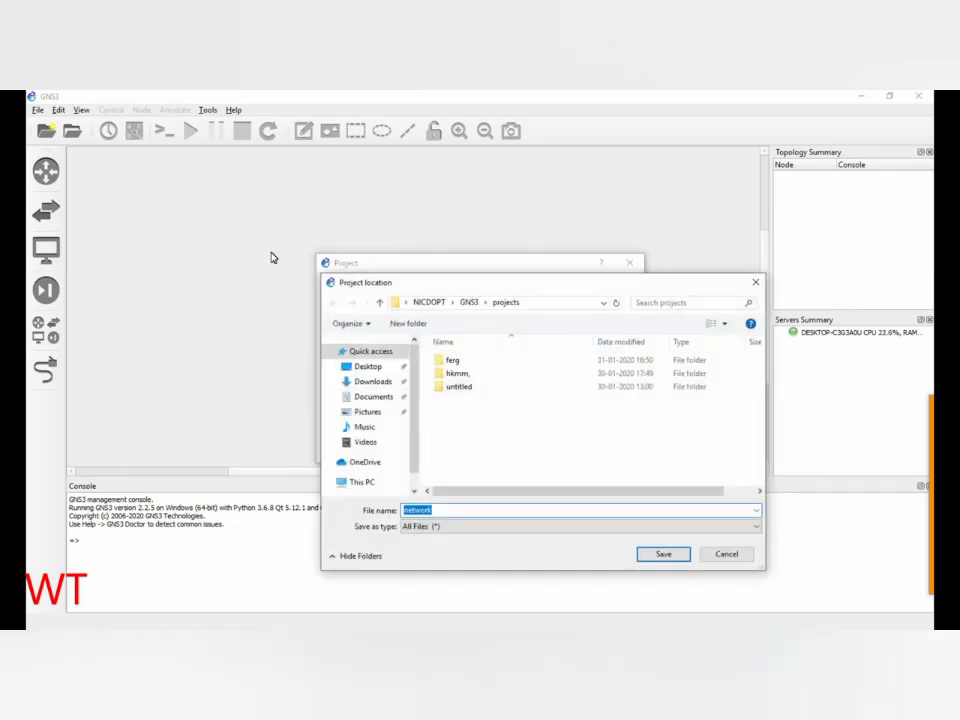
left_click(362, 398)
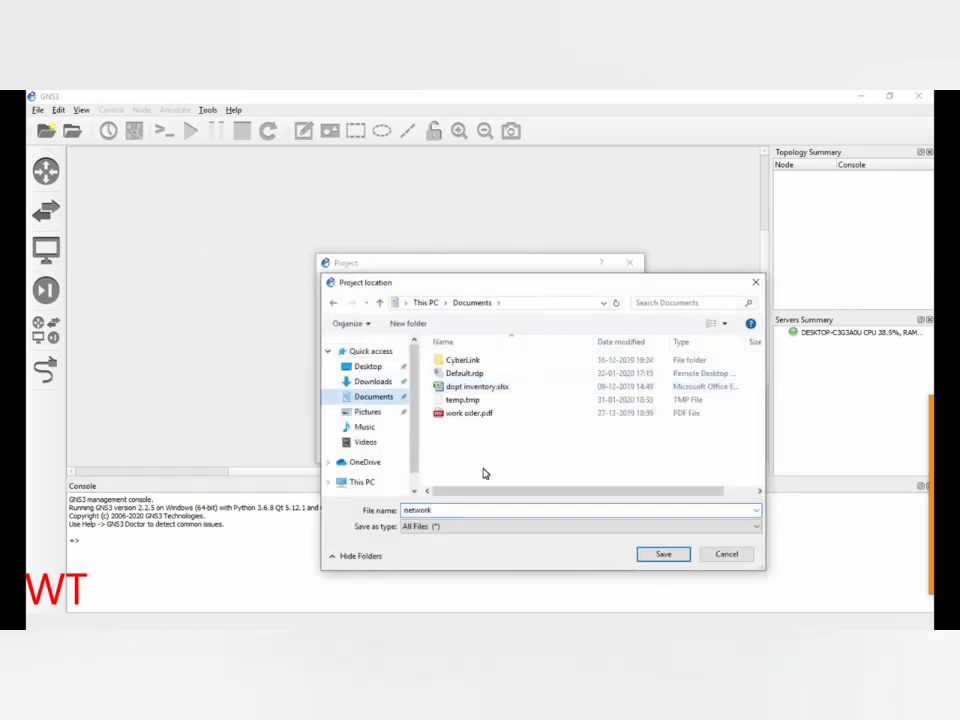
left_click(670, 558)
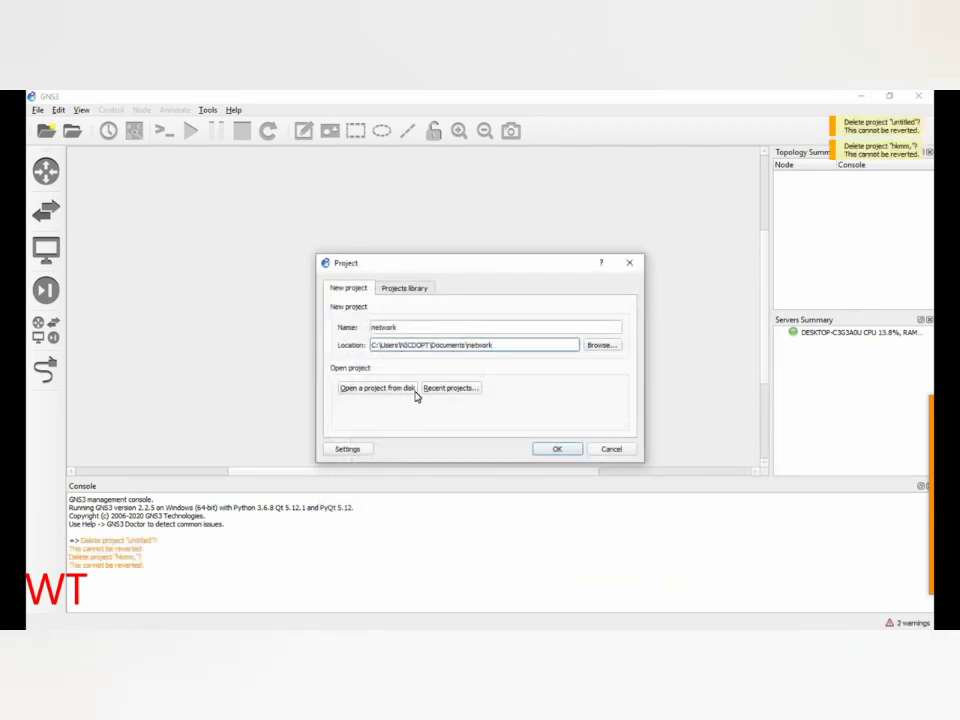
left_click(370, 392)
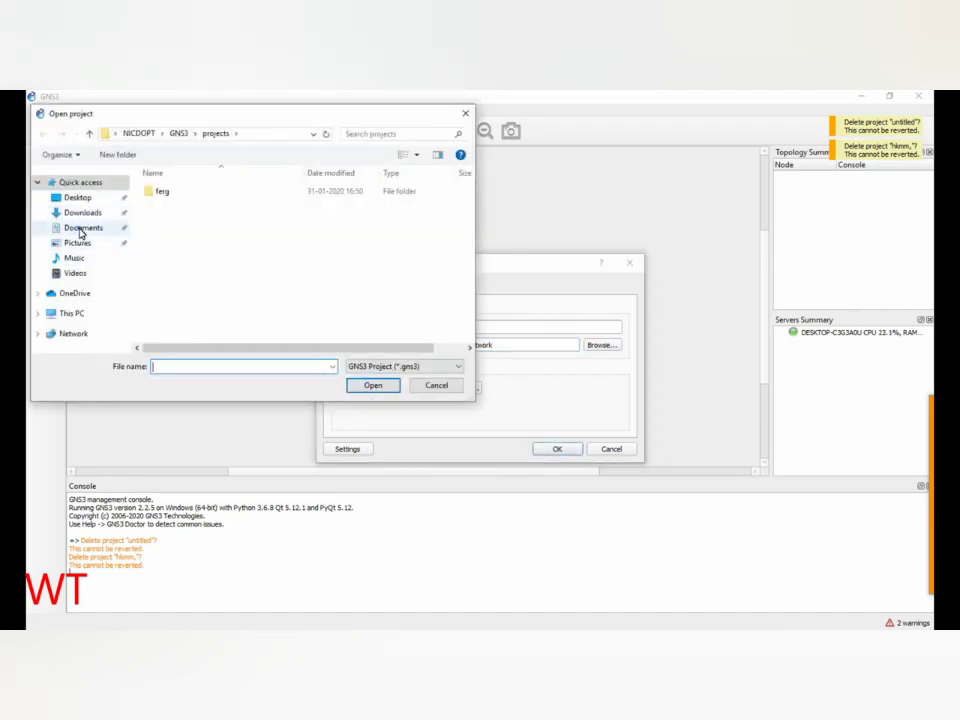
left_click(81, 228)
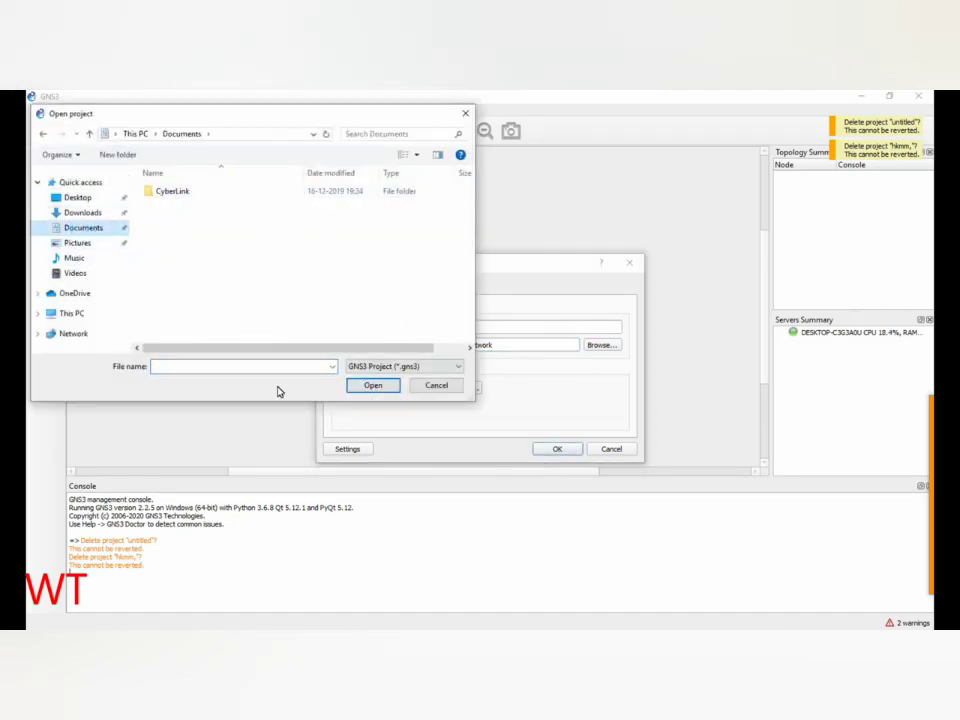
left_click(452, 388)
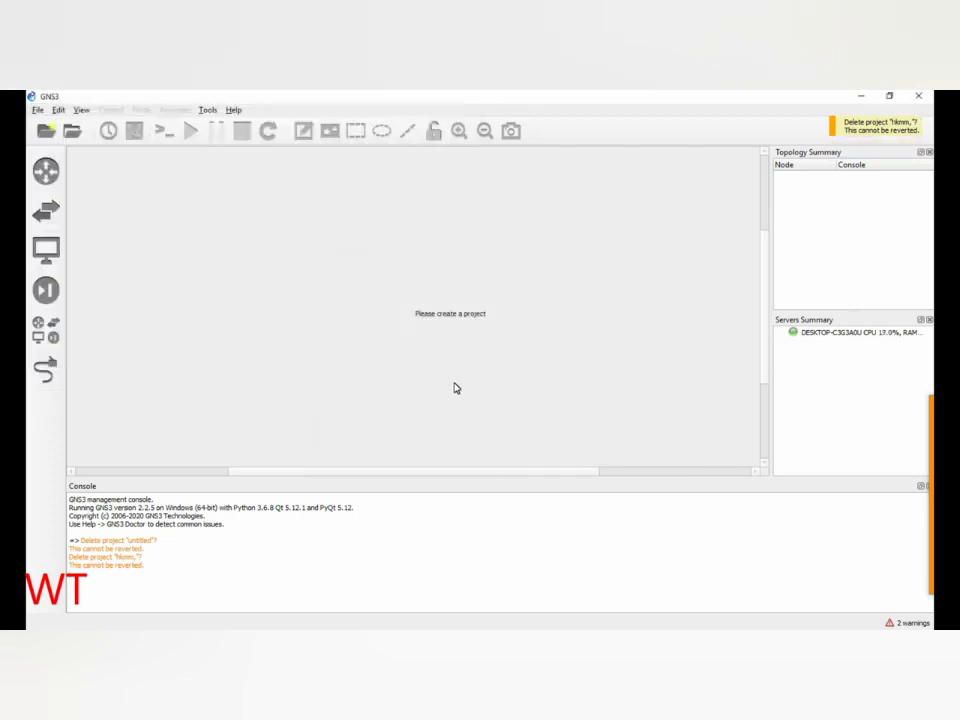
- View the General preferences from the new blank project dialog and leave them without changes
left_click(37, 109)
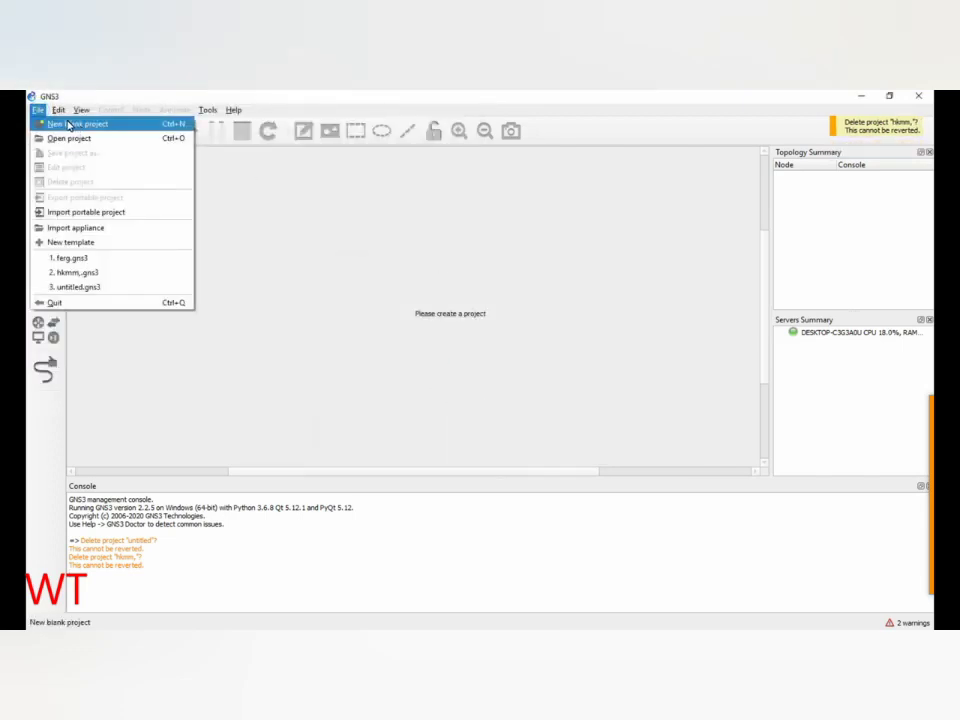
left_click(65, 124)
left_click(397, 327)
left_click(347, 449)
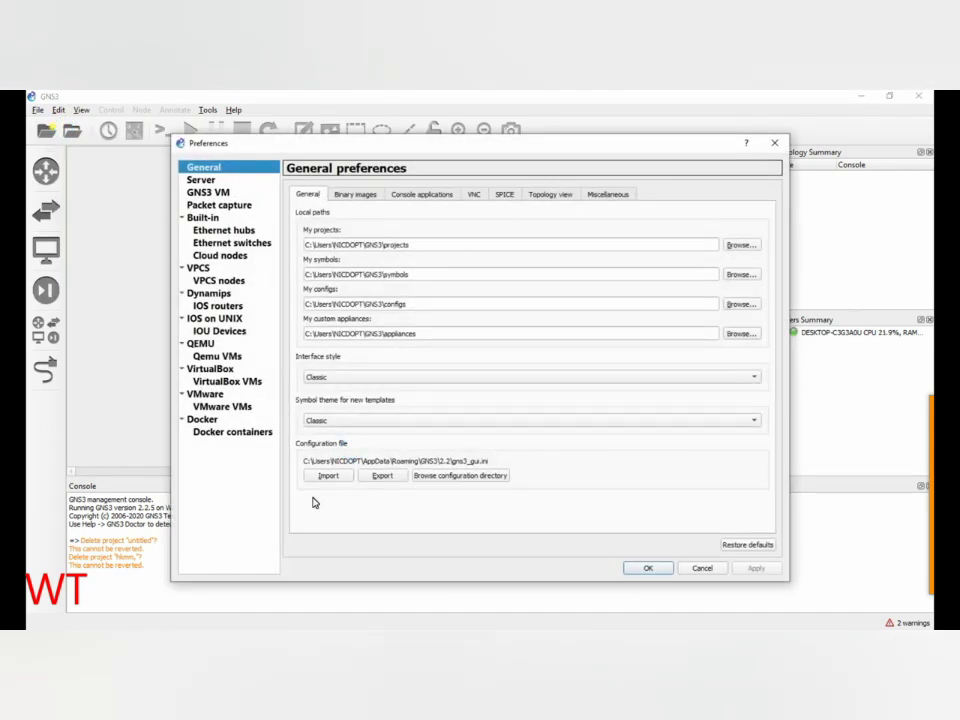
left_click(702, 568)
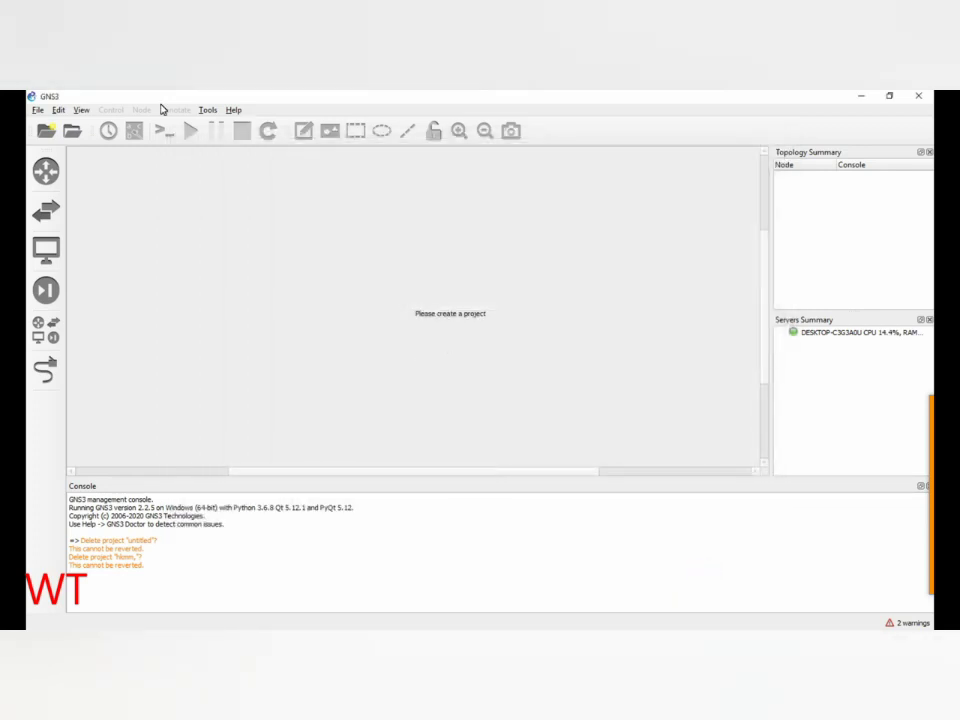
- Create a new blank project named network, stored in the Documents folder
left_click(39, 111)
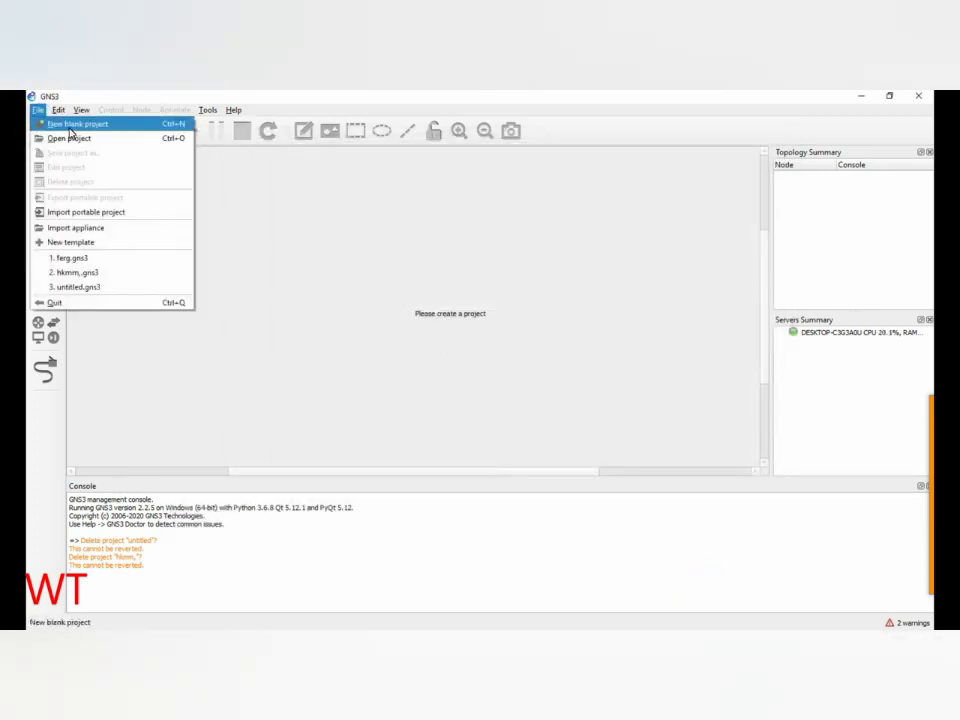
left_click(56, 123)
type("network")
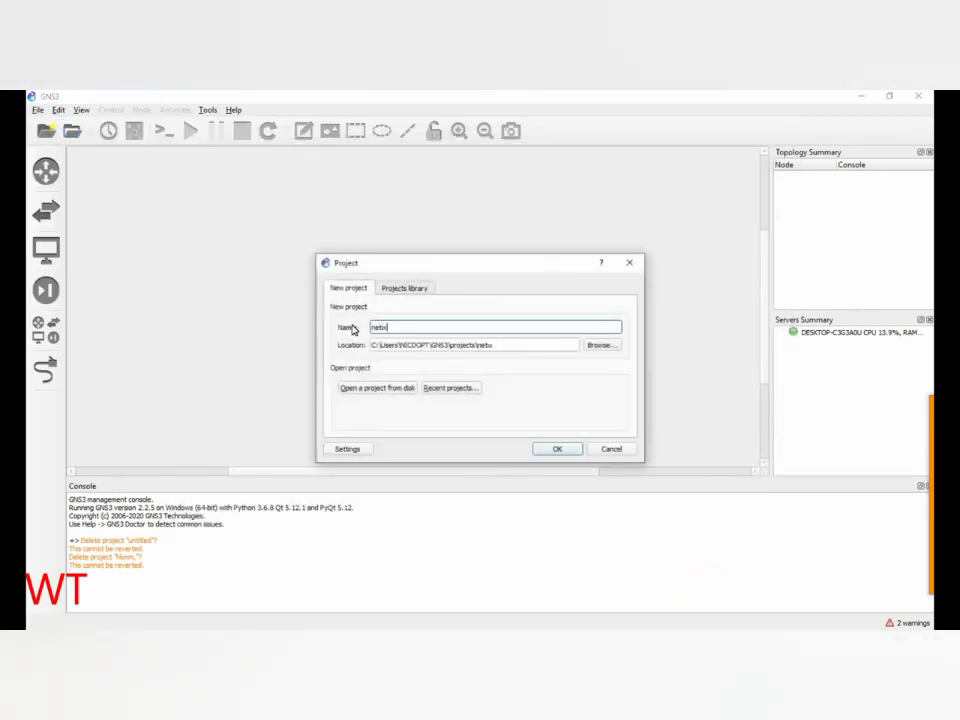
left_click(600, 345)
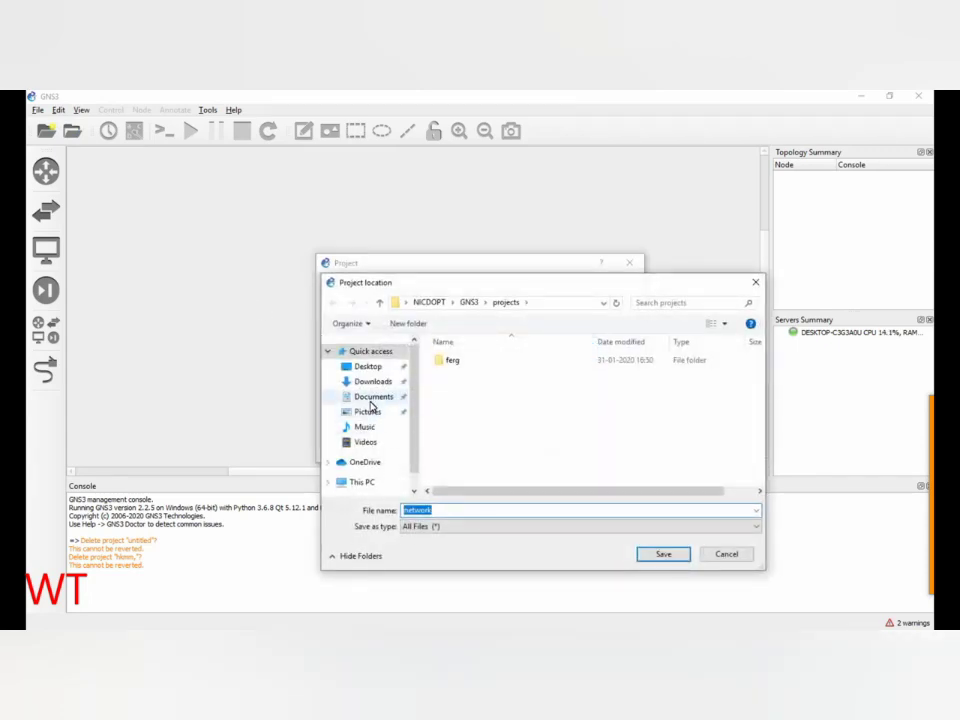
left_click(369, 397)
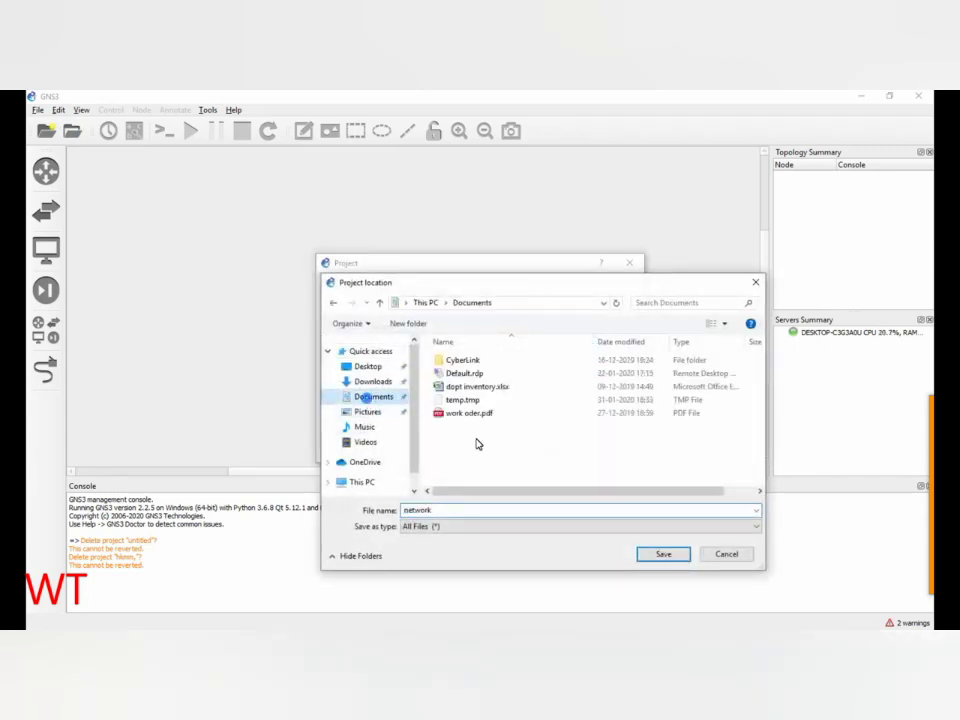
left_click(665, 555)
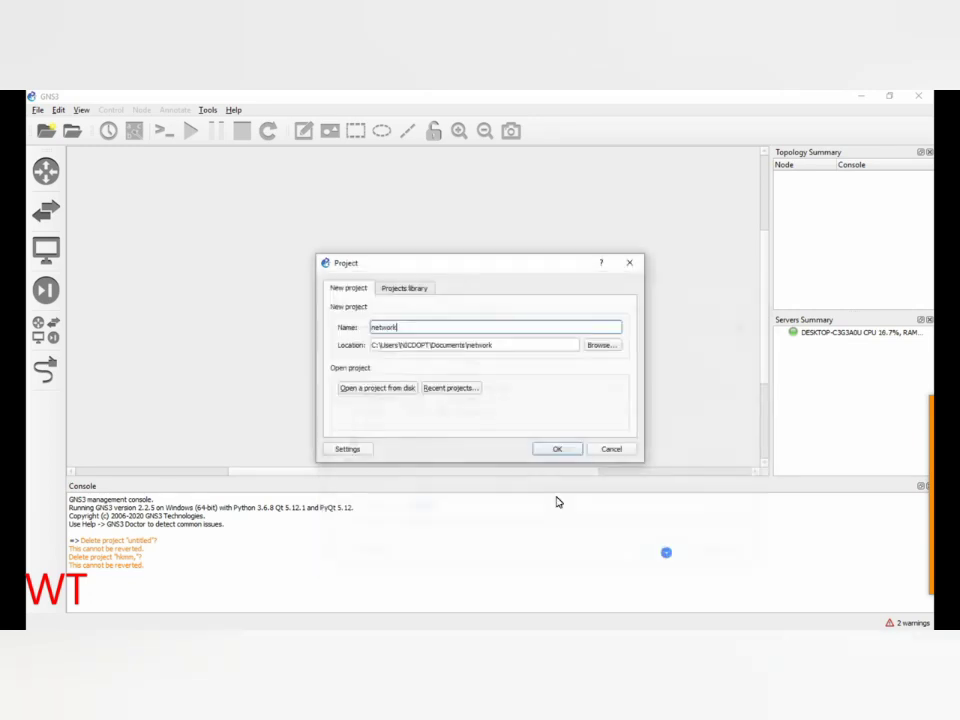
left_click(562, 447)
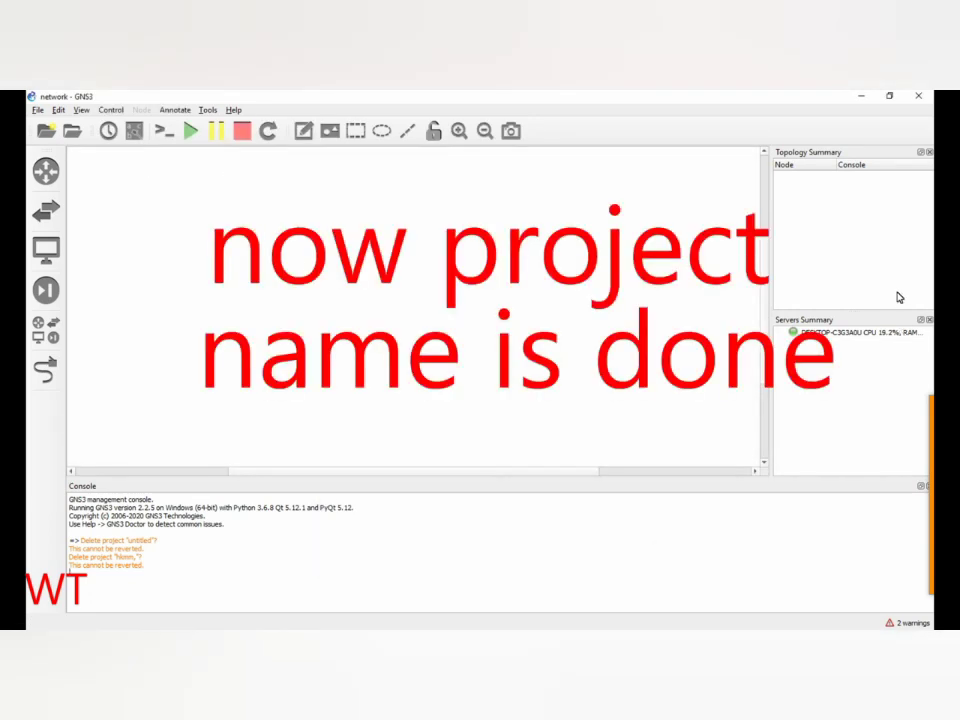
- Examine which routers, switches, end devices and security devices are available, and try the link tool
left_click(46, 170)
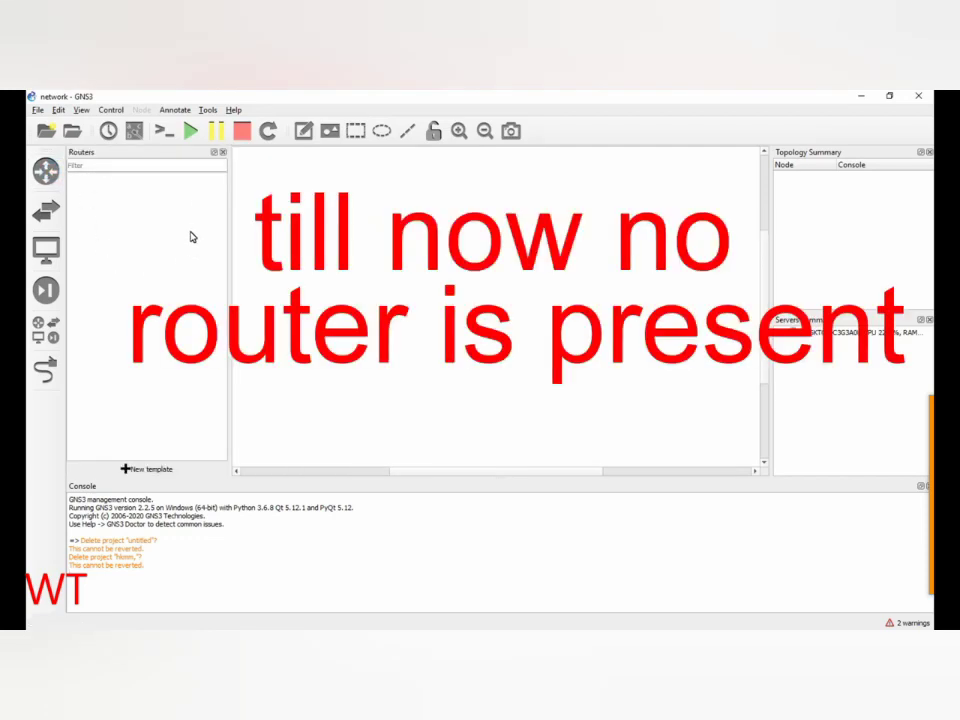
left_click(46, 210)
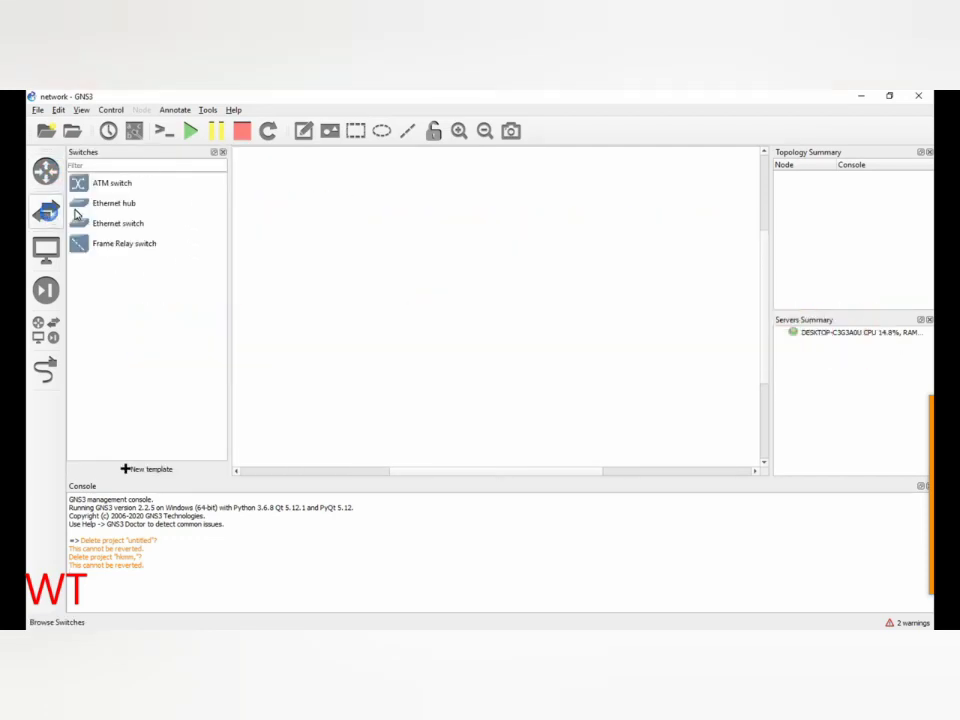
left_click(46, 250)
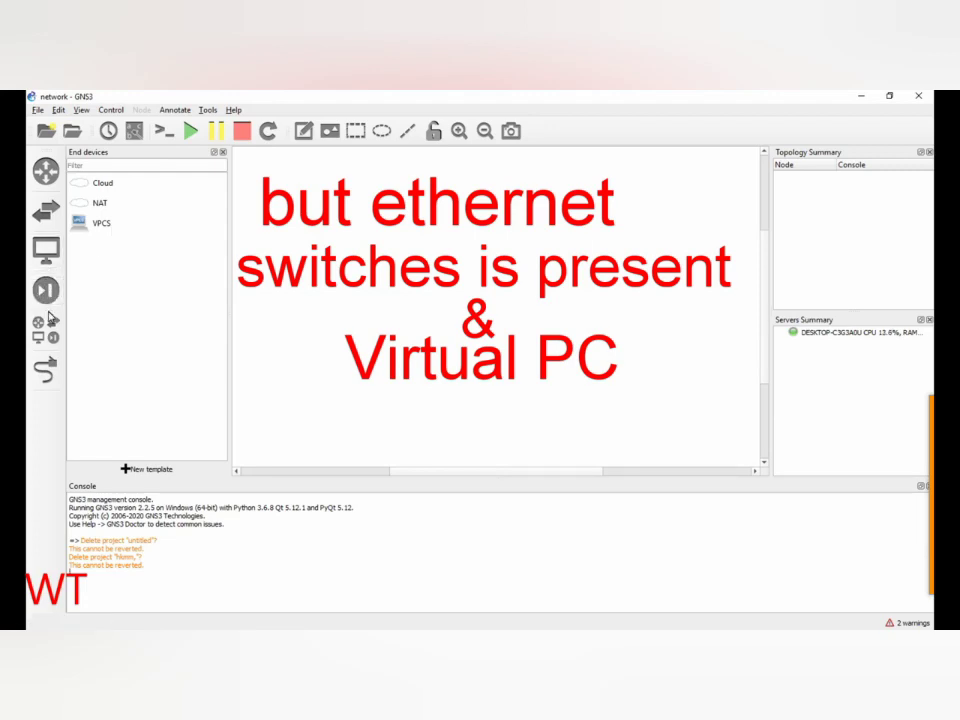
left_click(46, 290)
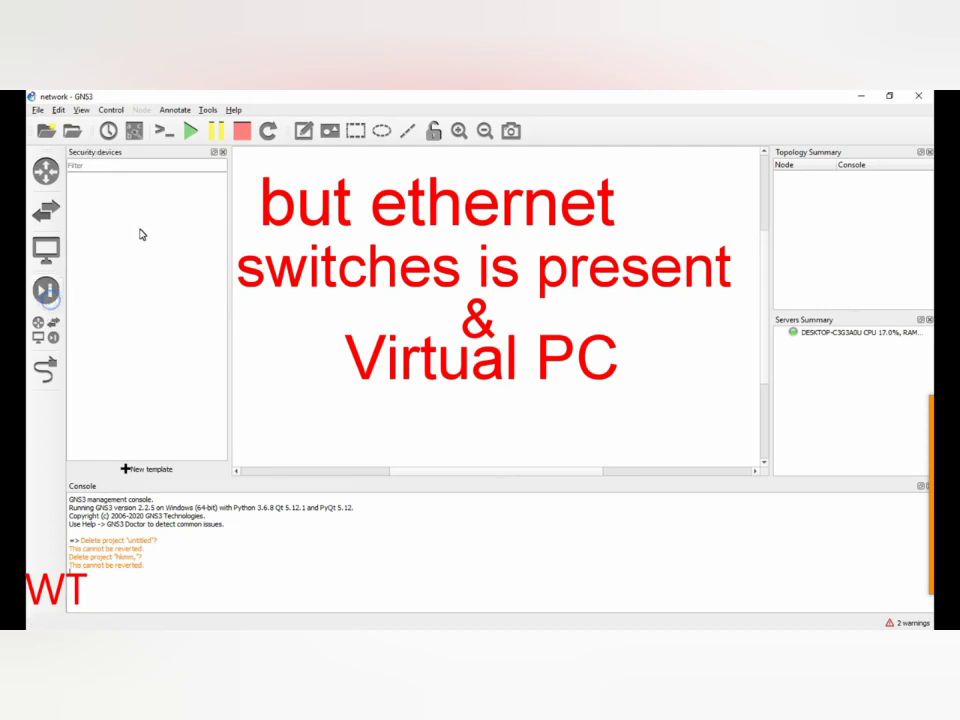
left_click(43, 336)
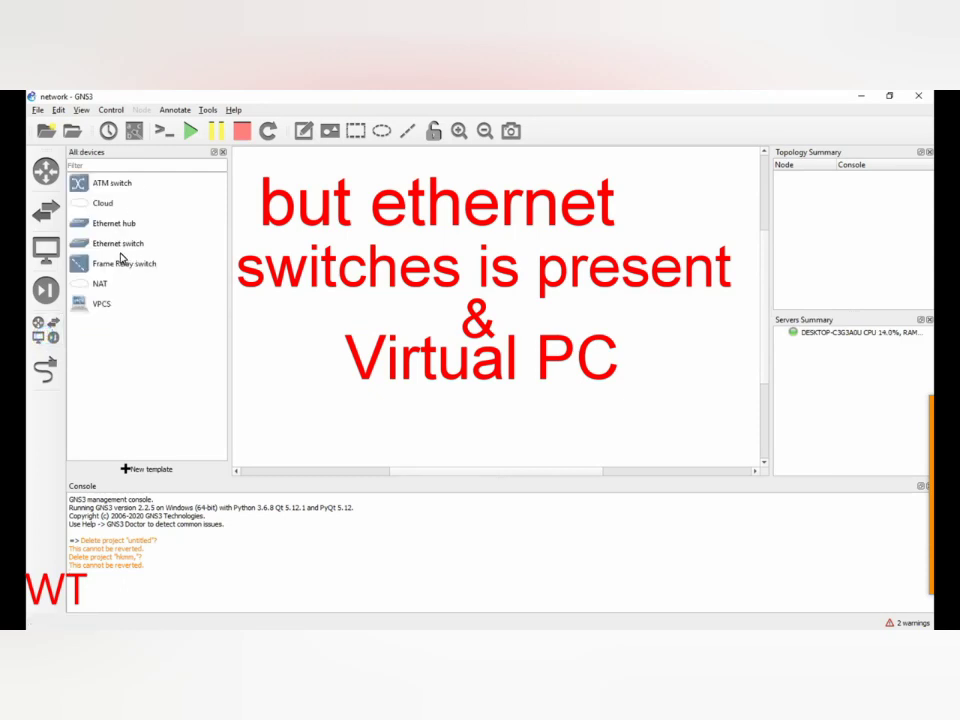
left_click(46, 370)
left_click(46, 370)
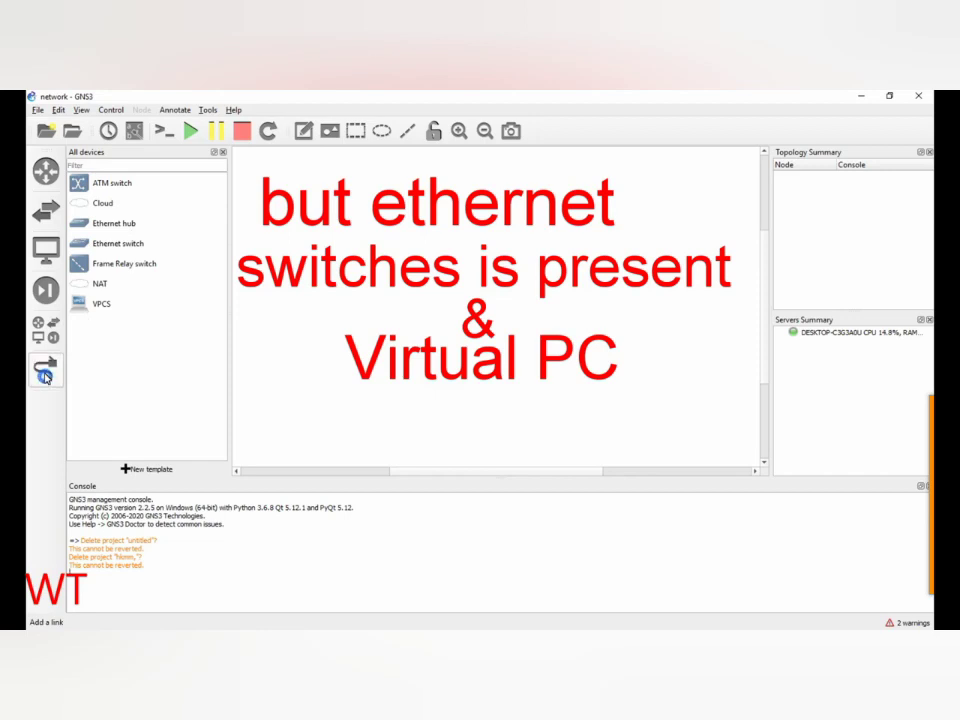
left_click(45, 172)
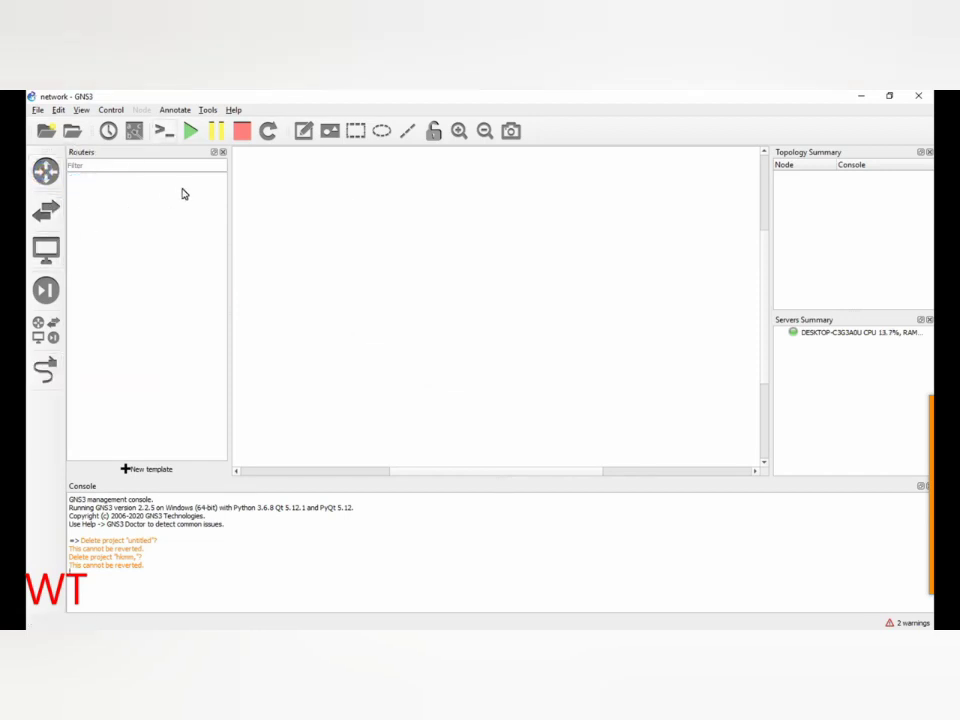
- Add an Ethernet switch to the topology and move it with its label to the upper middle of the workspace
left_click(45, 210)
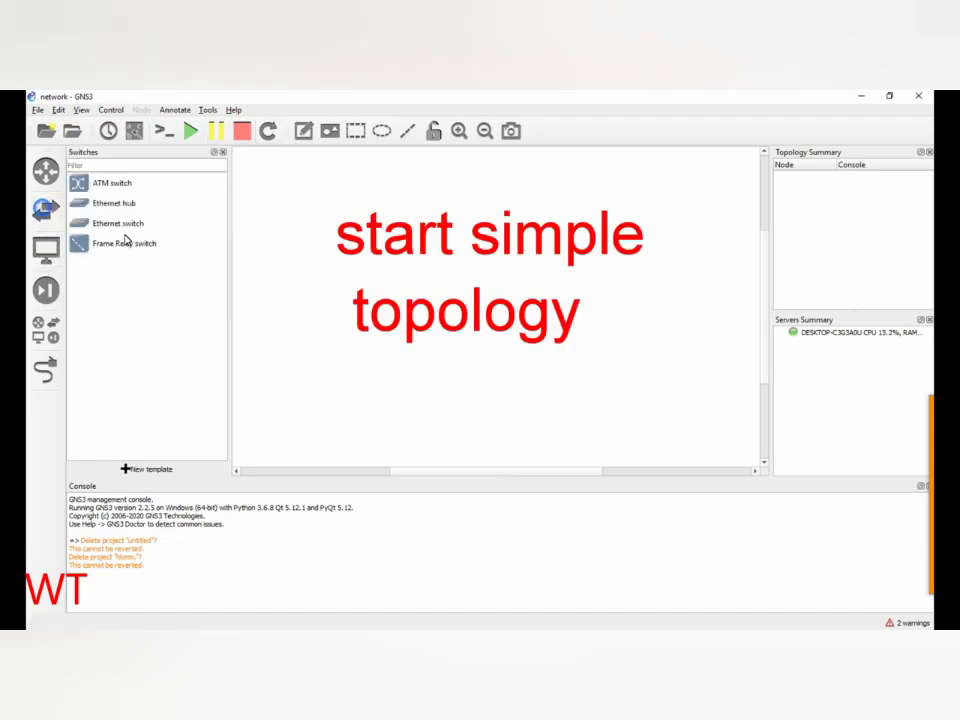
left_click(104, 224)
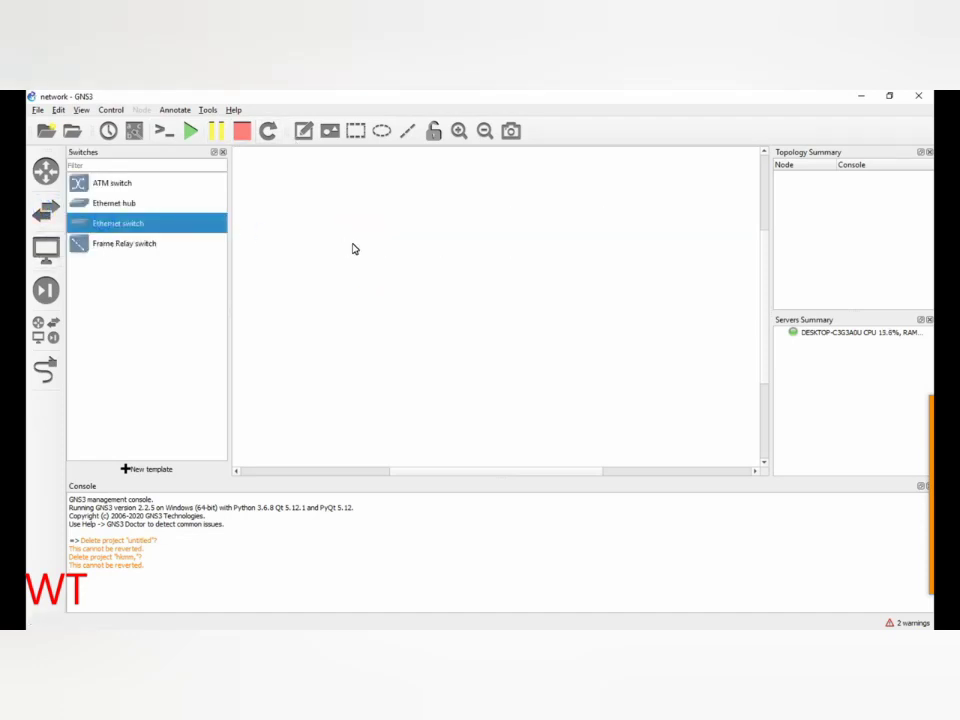
left_click(352, 248)
left_click_drag(364, 231, 486, 249)
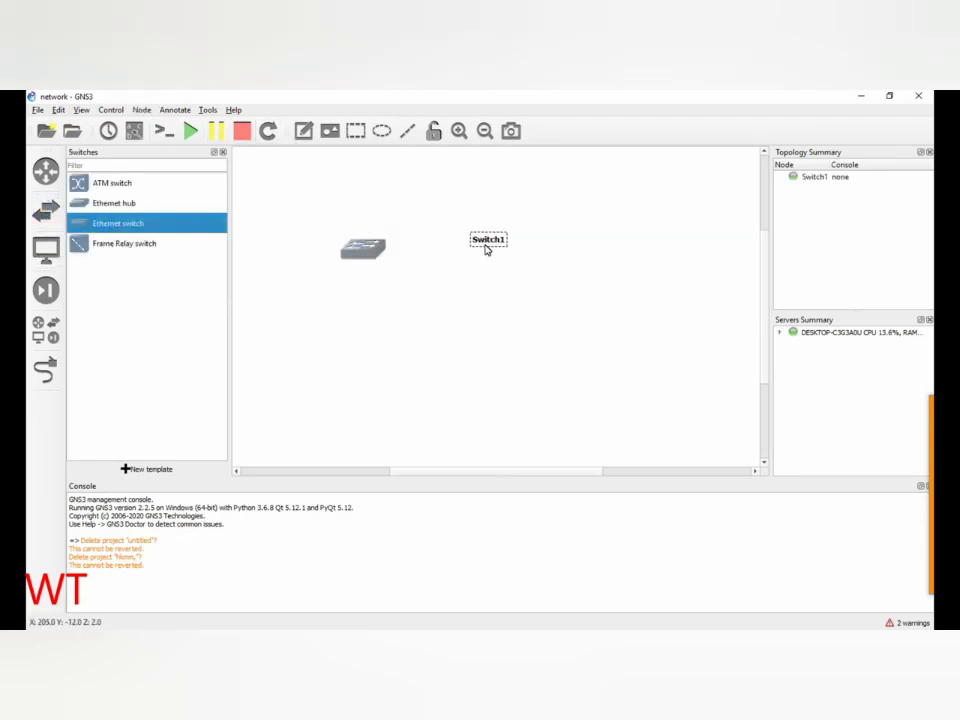
left_click(484, 245)
left_click_drag(361, 245, 499, 267)
left_click(518, 270)
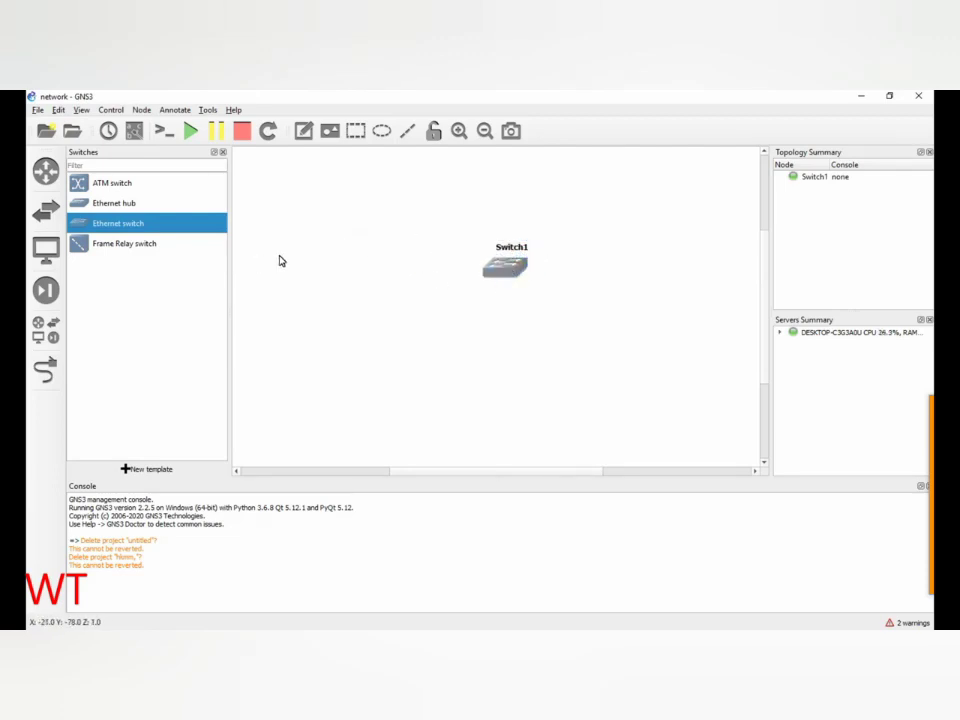
- Add a VPCS end device to the topology, below and to the left of the Ethernet switch
left_click(45, 249)
left_click_drag(111, 230, 400, 381)
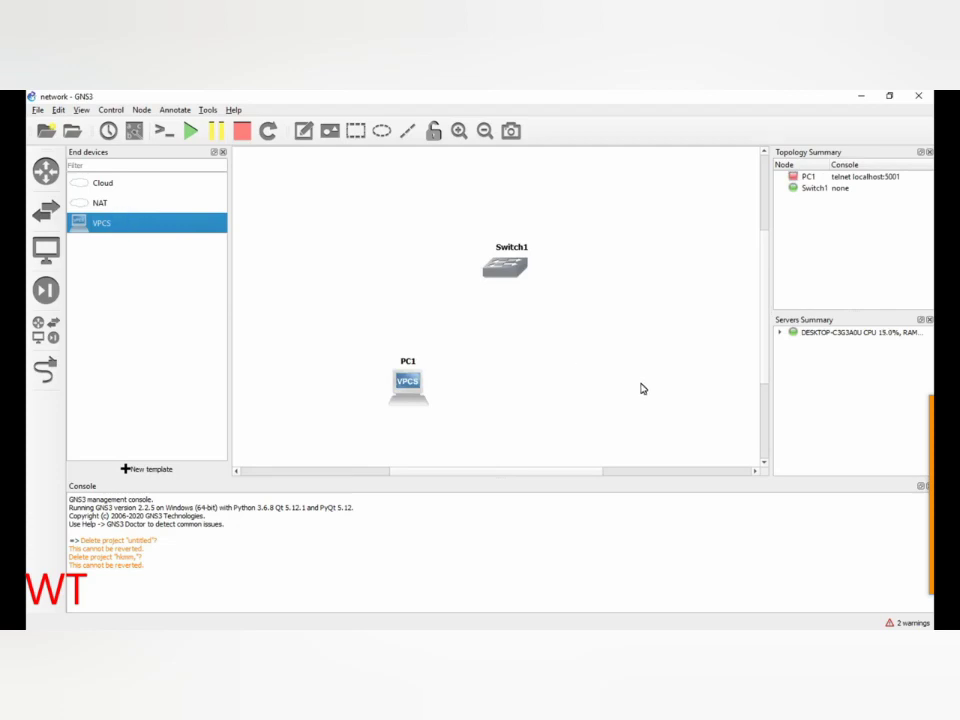
- Add a second VPCS below and to the right of the Ethernet switch, and link Switch1 to PC1
left_click_drag(643, 389, 638, 381)
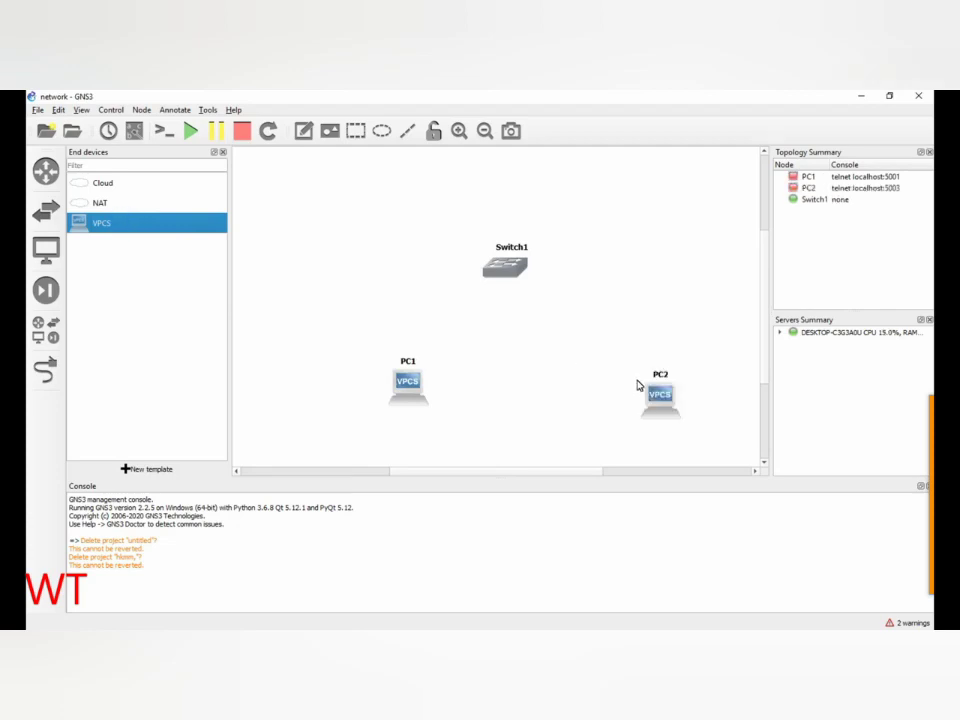
left_click(45, 370)
left_click(506, 270)
left_click(526, 273)
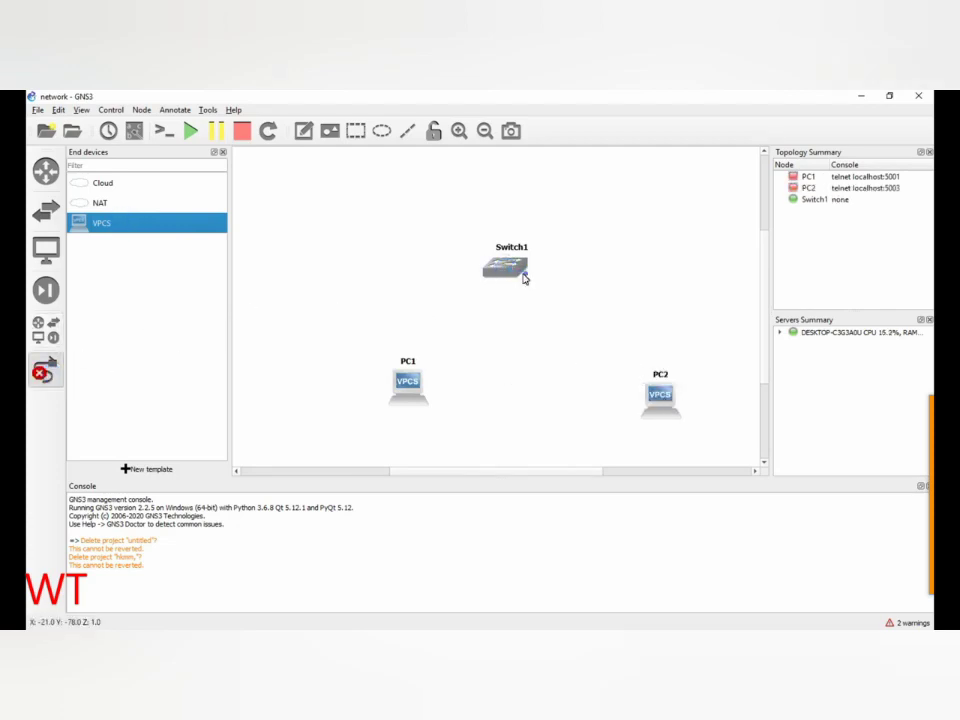
left_click(407, 381)
left_click(439, 386)
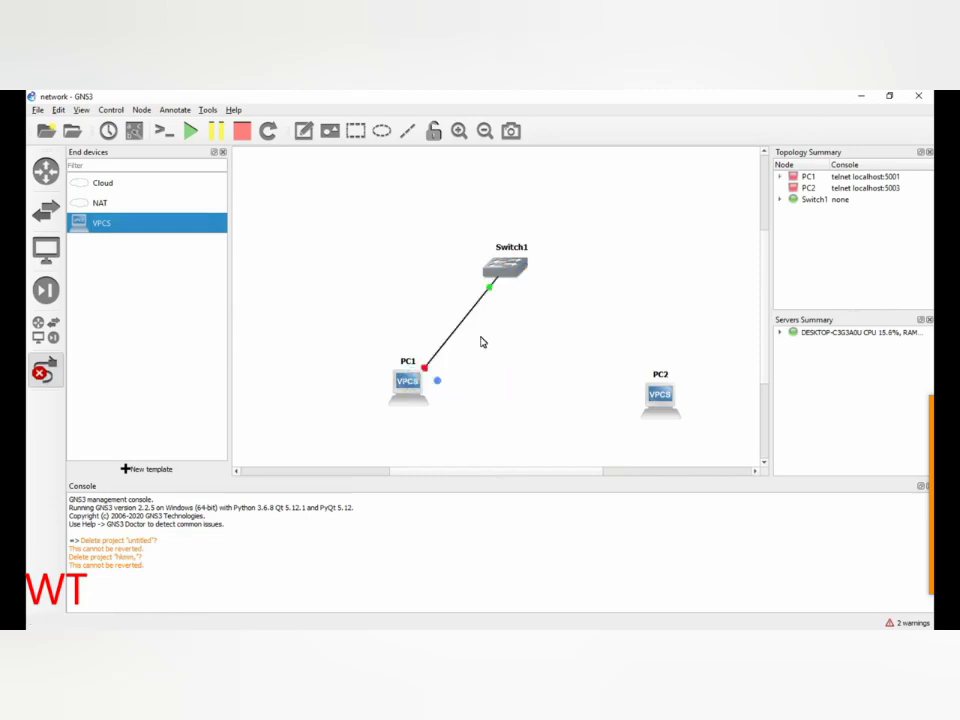
- Link Switch1 to PC2
left_click(514, 272)
left_click(547, 289)
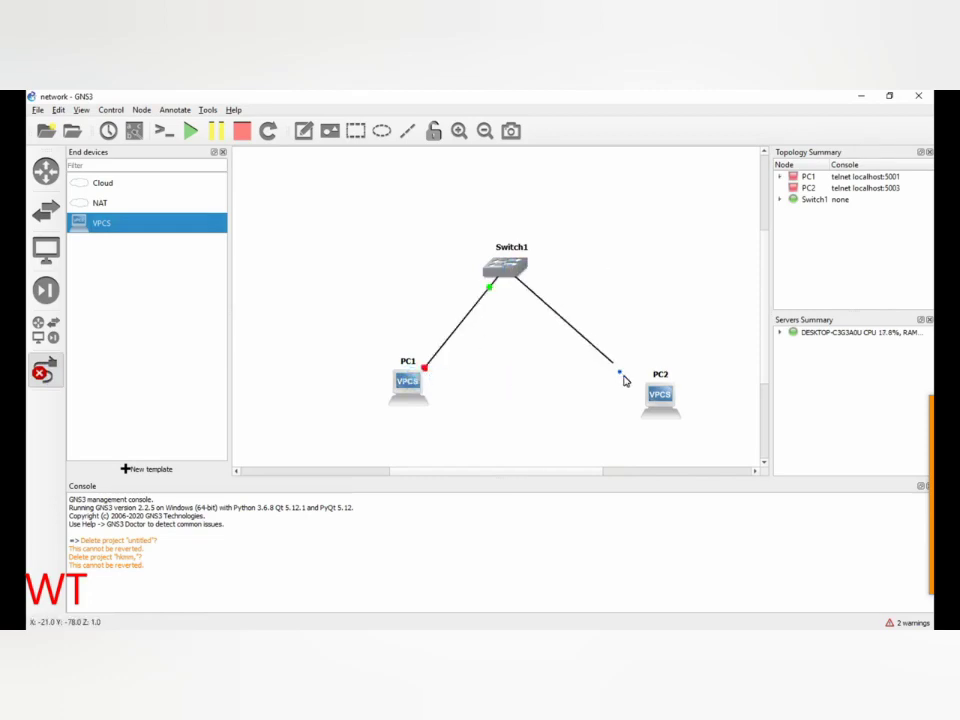
left_click(660, 398)
left_click(675, 400)
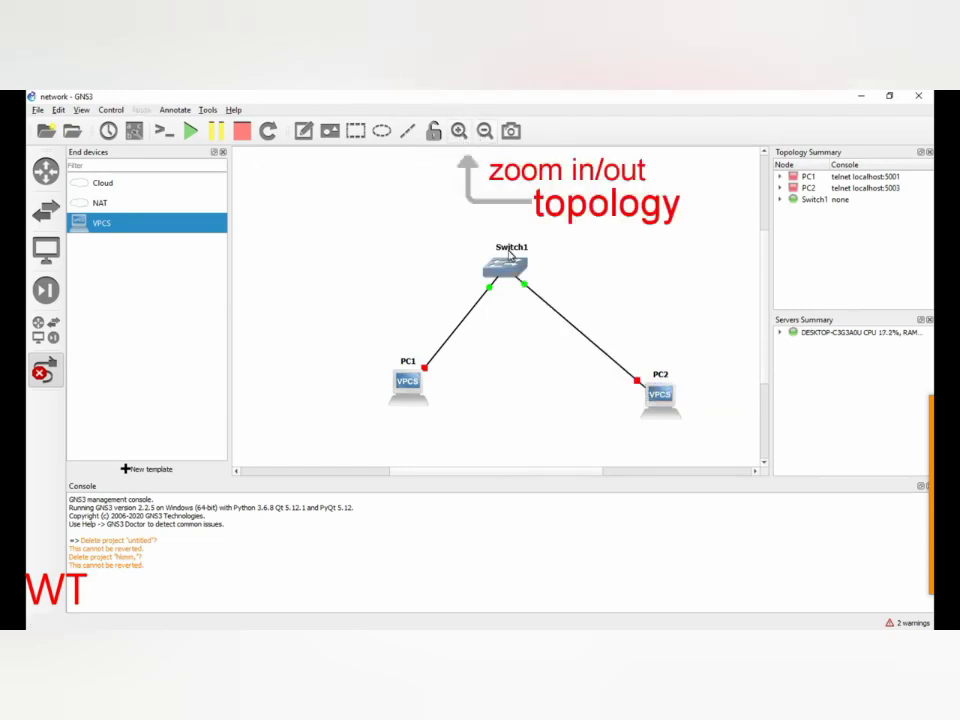
- Draw an ellipse over Switch1 and move it to the empty upper-left area of the workspace
left_click(459, 131)
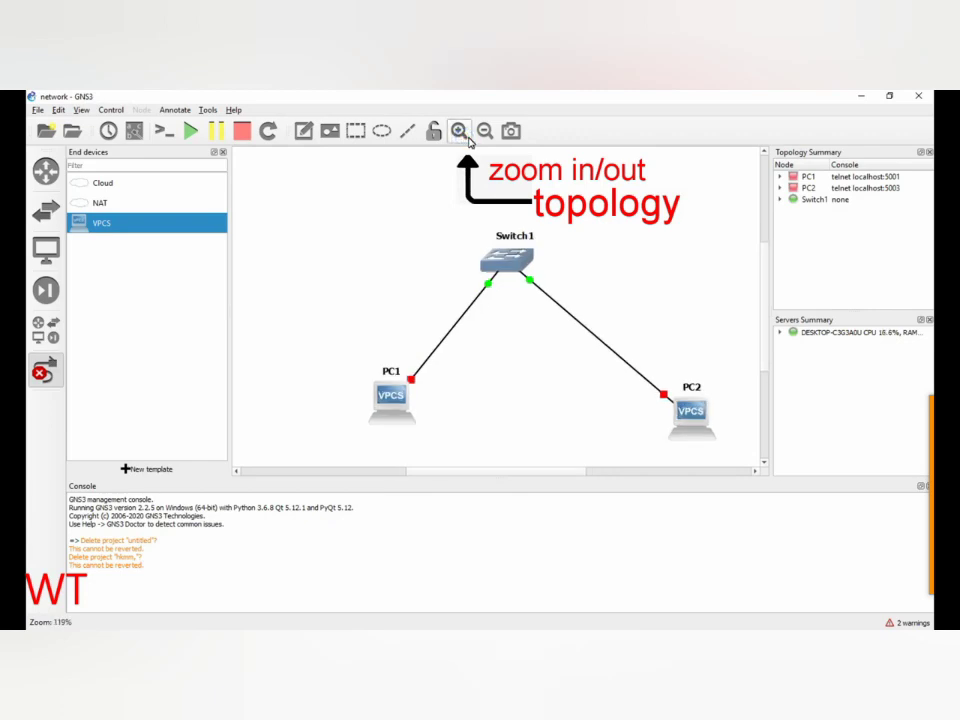
left_click(484, 131)
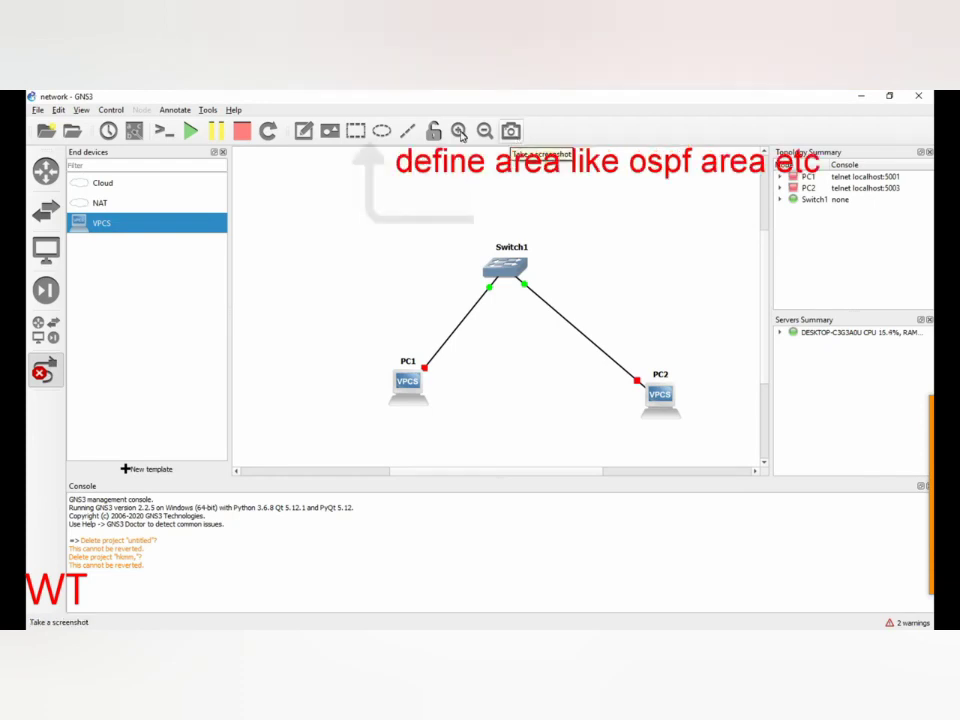
left_click(381, 130)
left_click(440, 181)
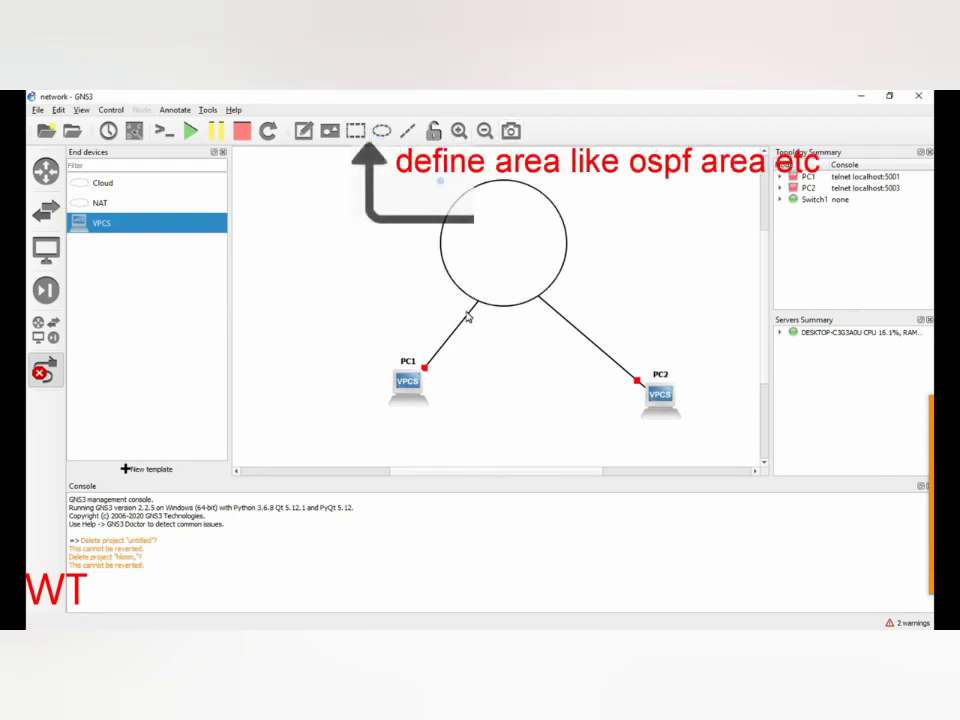
left_click(525, 240)
left_click_drag(525, 240, 366, 224)
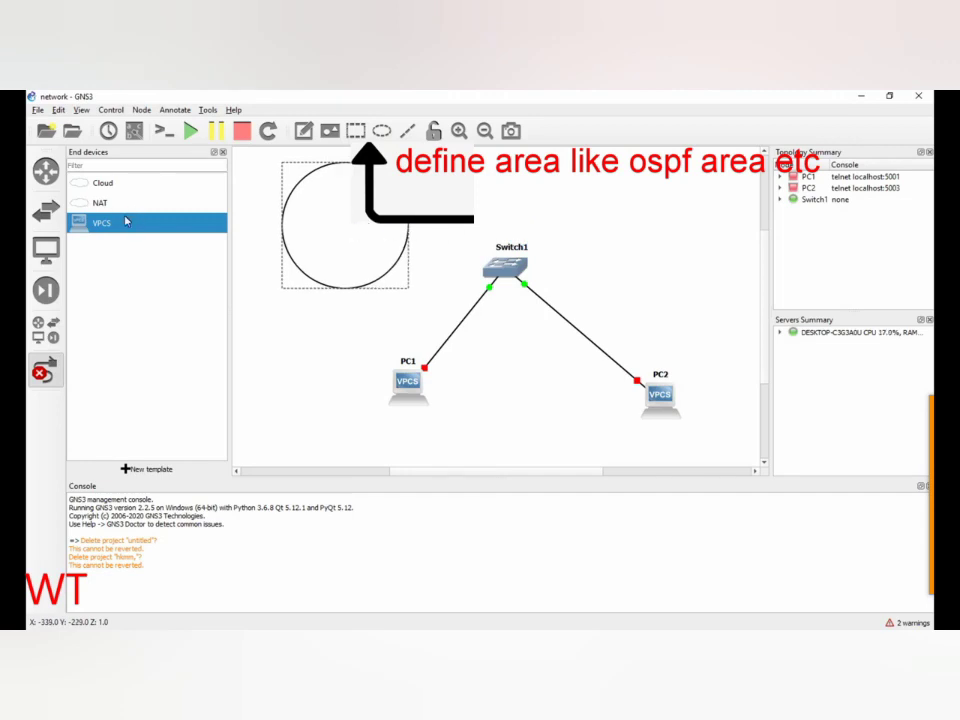
- Add a second Ethernet switch inside the ellipse and move its label down onto the switch symbol
left_click(46, 218)
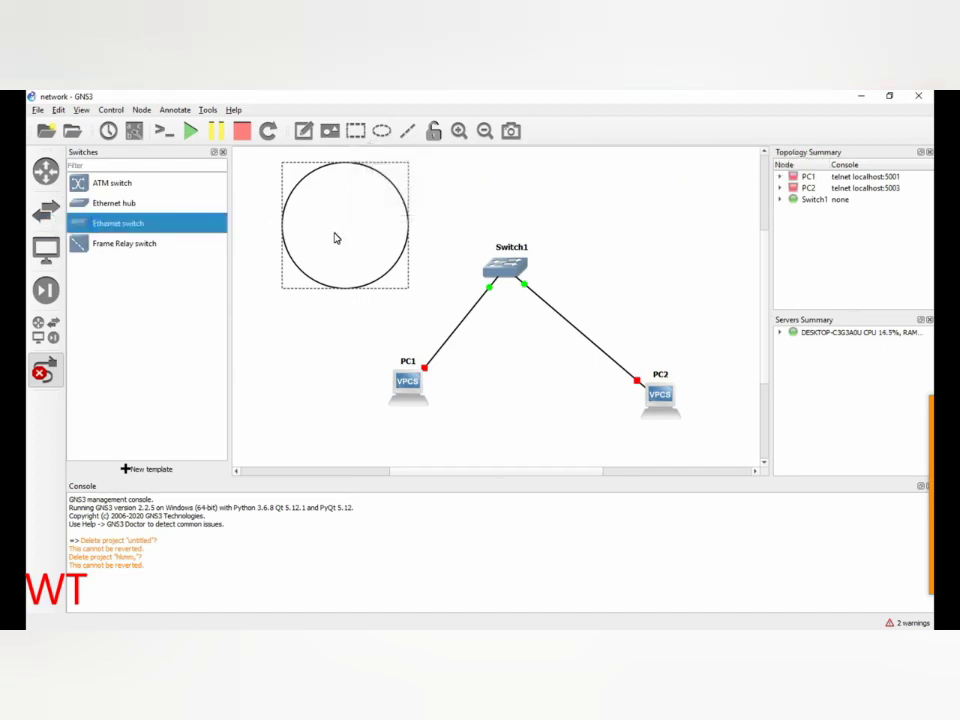
left_click_drag(343, 236, 343, 226)
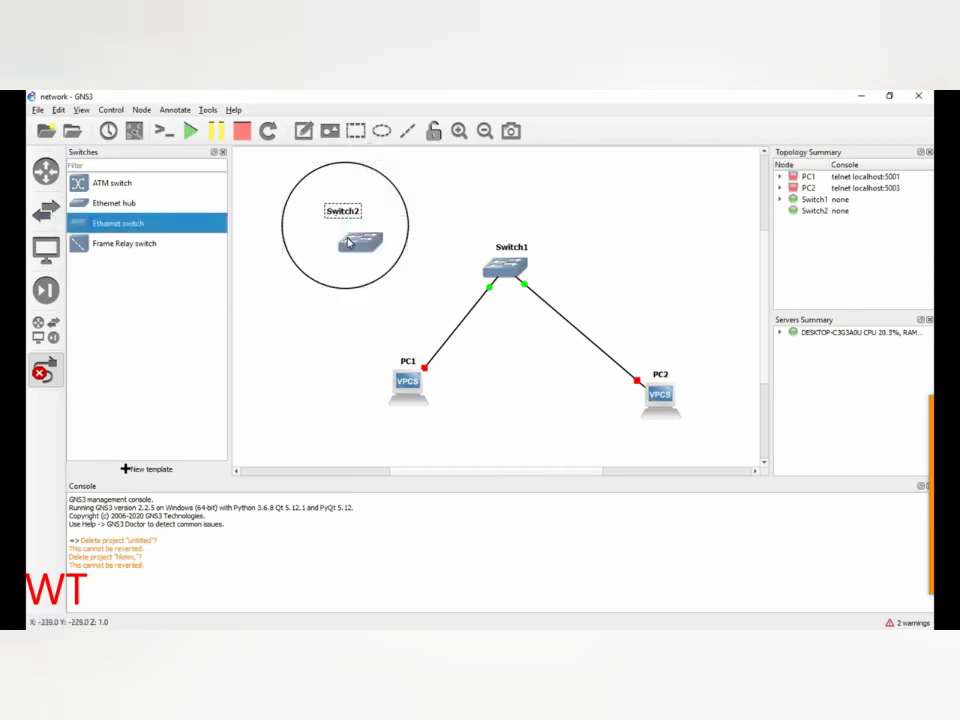
left_click(350, 242)
left_click(314, 247)
left_click(318, 248)
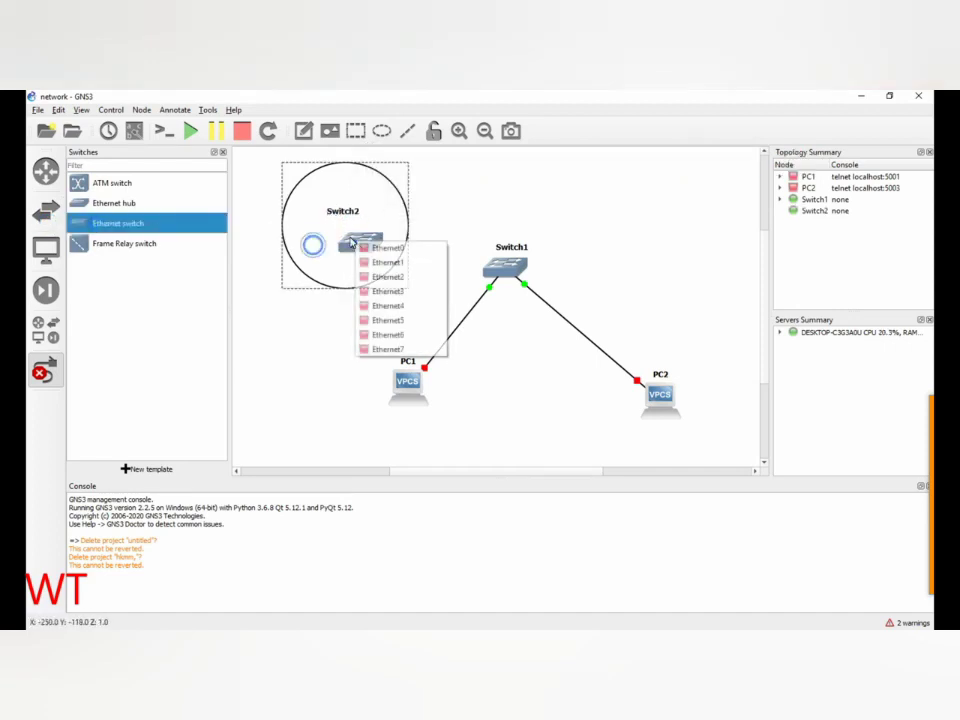
left_click(330, 257)
left_click(343, 242)
left_click_drag(343, 214, 358, 235)
left_click(345, 241)
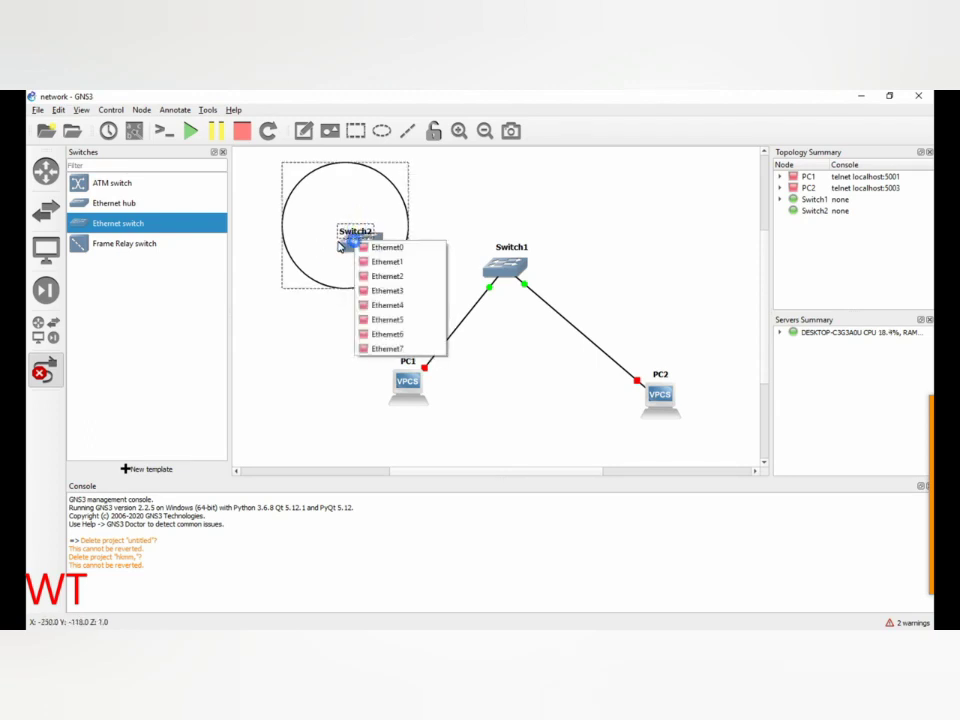
- Reload all devices in the topology and clear the selection
left_click(270, 133)
left_click(268, 134)
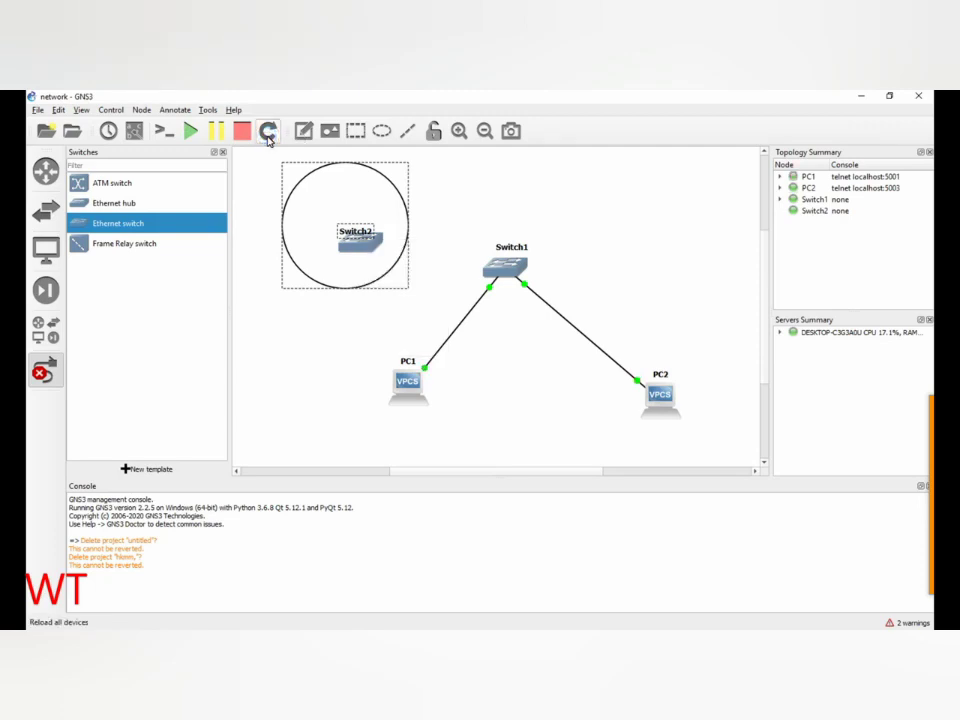
left_click(358, 248)
left_click(266, 187)
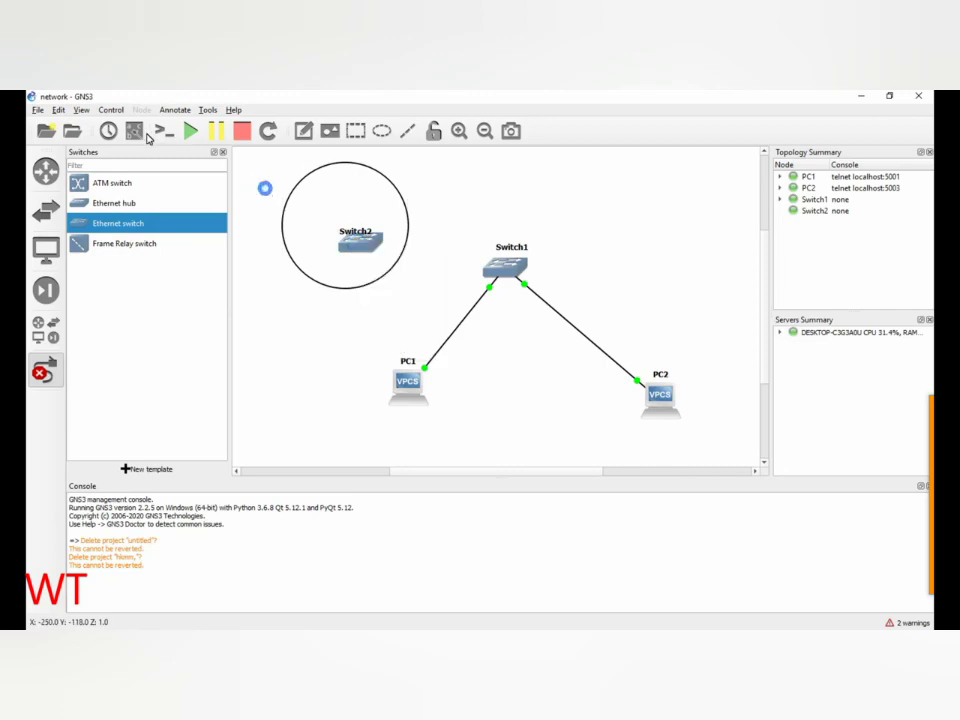
left_click(58, 110)
left_click(86, 111)
left_click(87, 112)
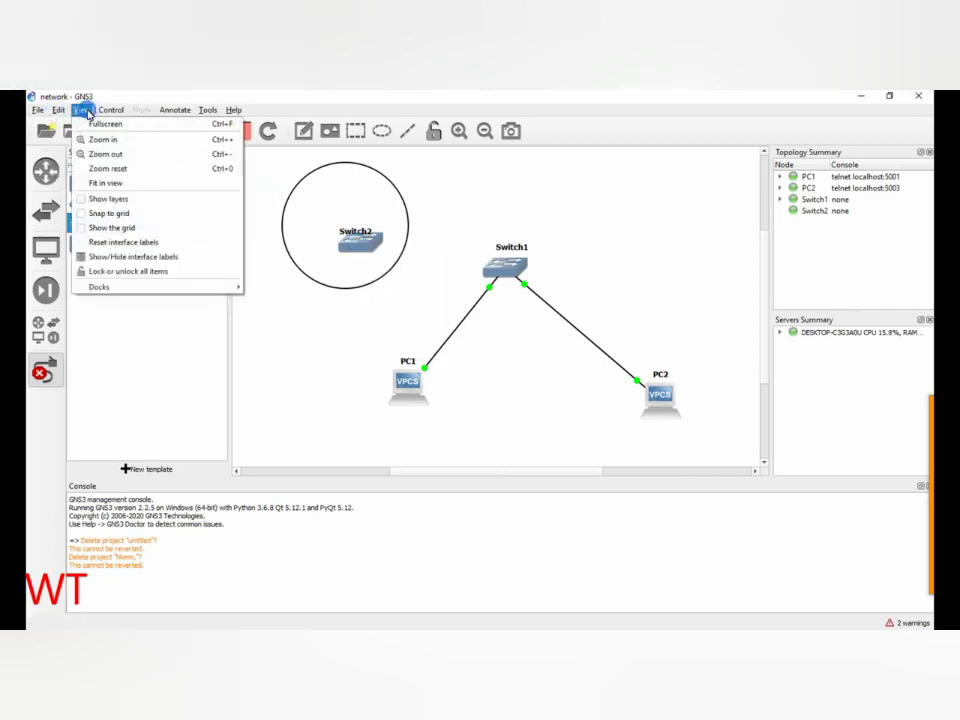
mouse_move(103, 114)
left_click(273, 287)
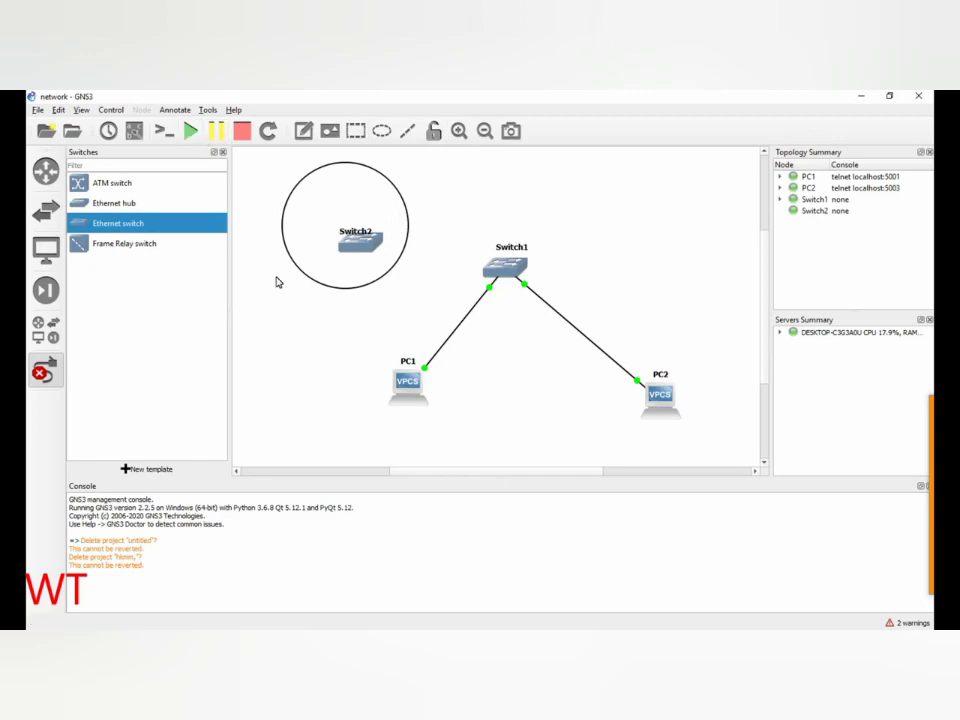
- Permanently delete Switch2 from the topology
left_click(812, 213)
right_click(812, 213)
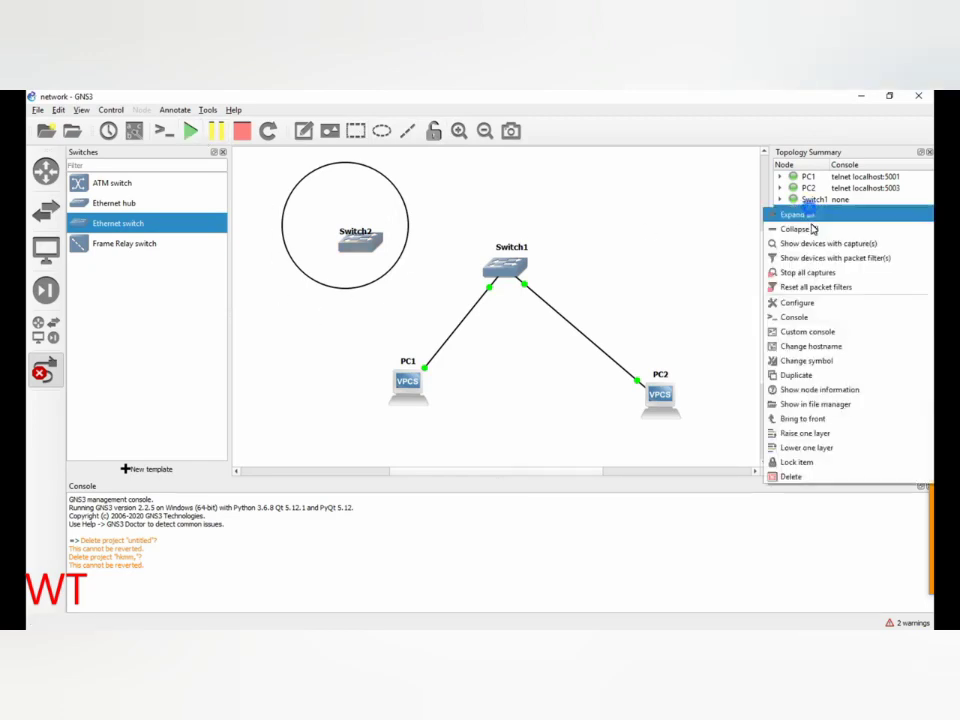
left_click(790, 478)
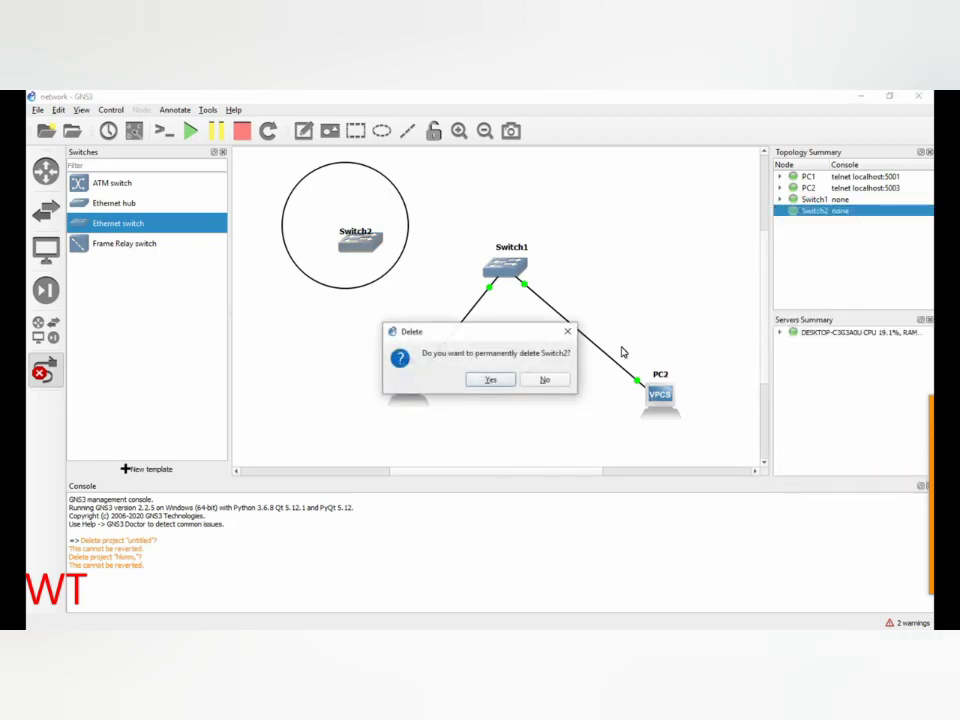
left_click(497, 379)
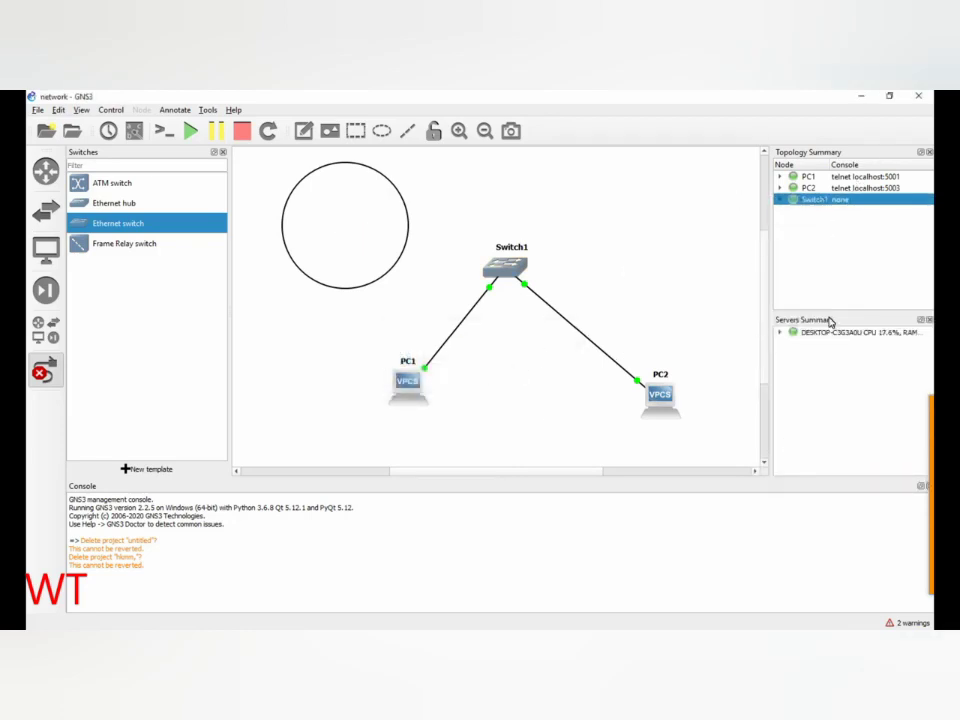
- Delete the ellipse from the workspace
left_click(352, 206)
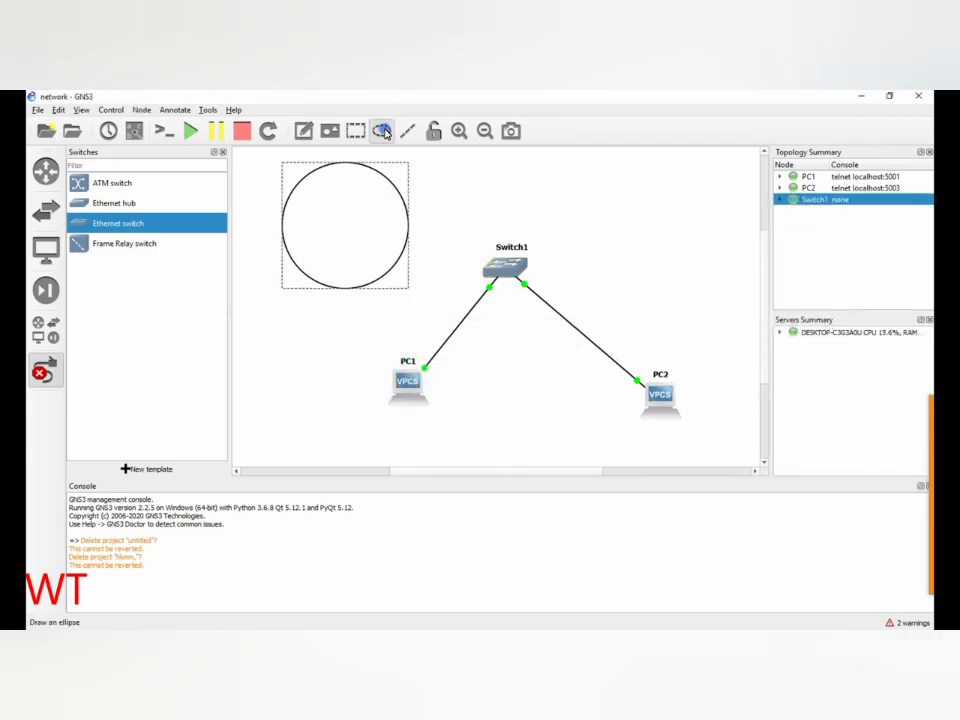
right_click(338, 255)
left_click(358, 333)
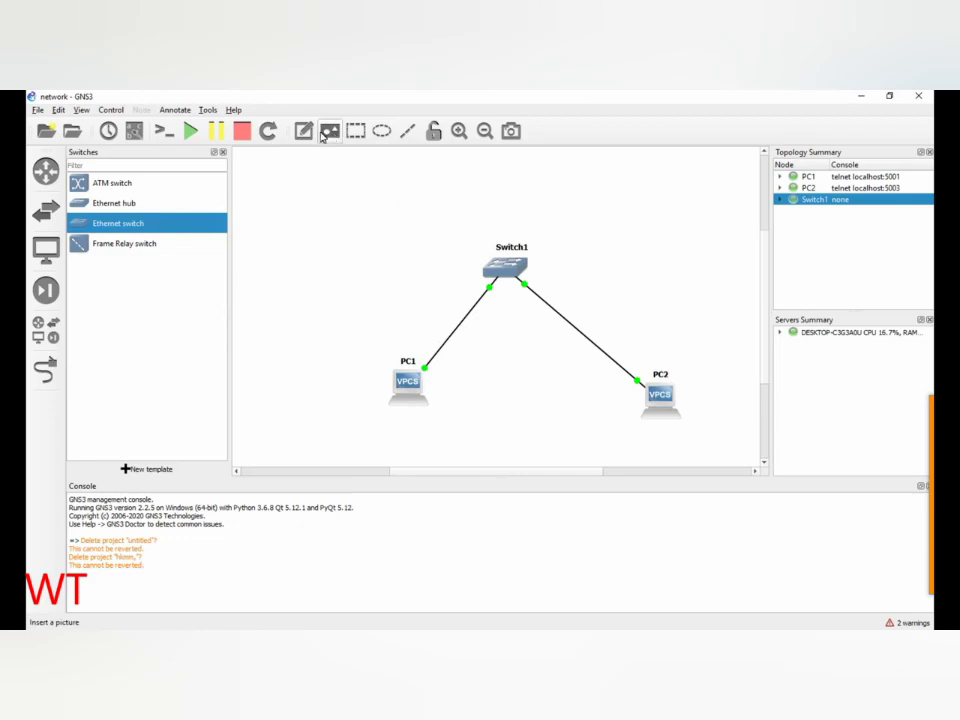
- Draw a horizontal line above and to the left of Switch1
left_click(175, 110)
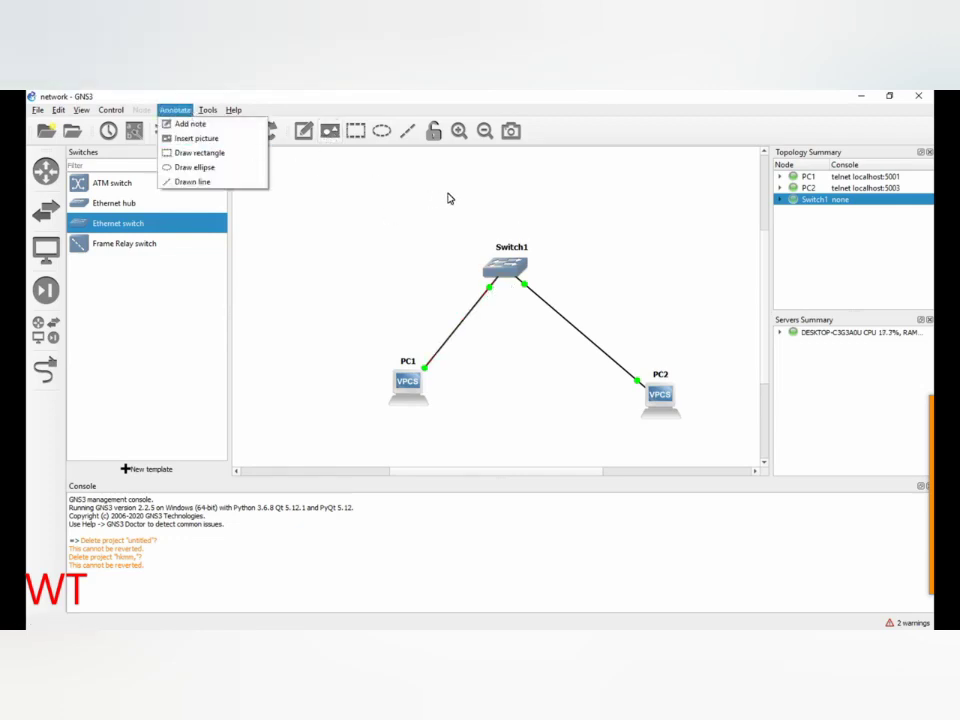
left_click(440, 224)
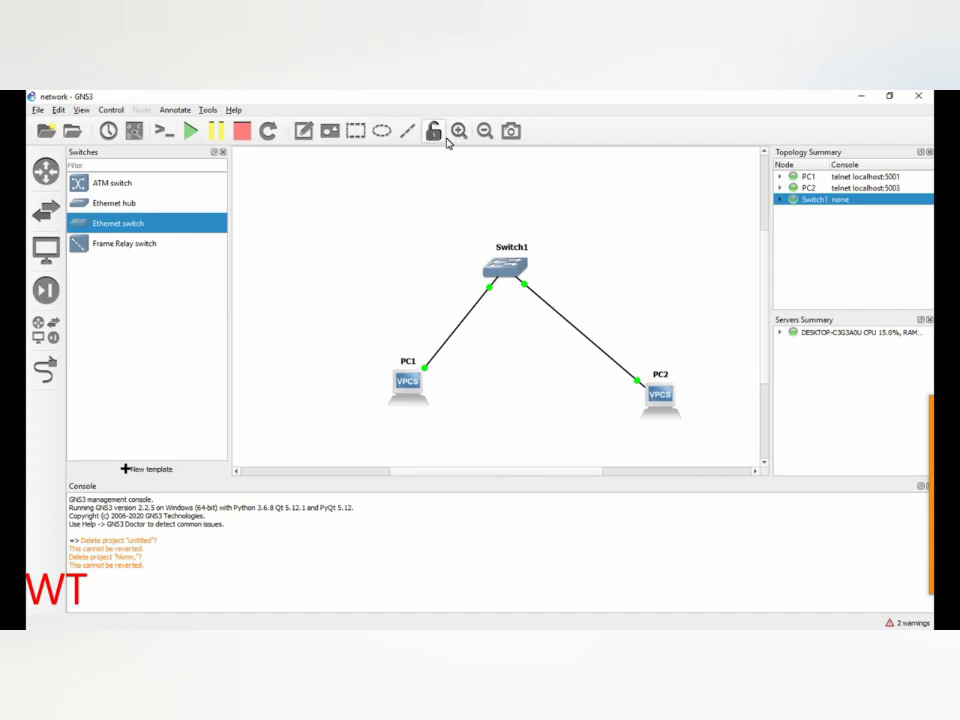
left_click(408, 131)
left_click(349, 187)
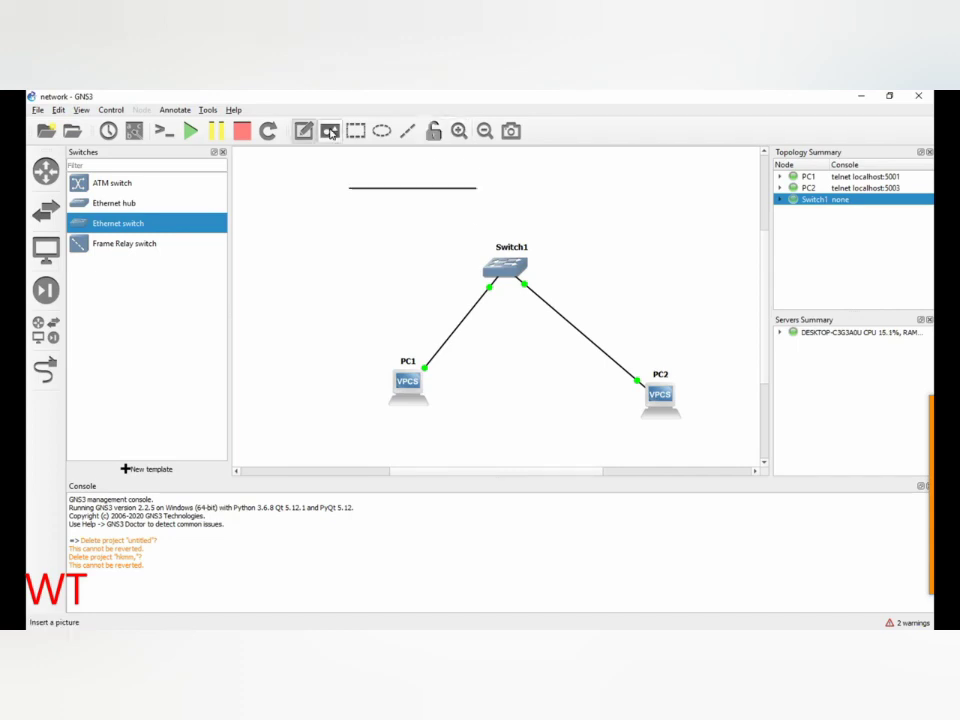
- Add a note reading 10.21.12.45 and move it to the left edge of Switch1
left_click(294, 220)
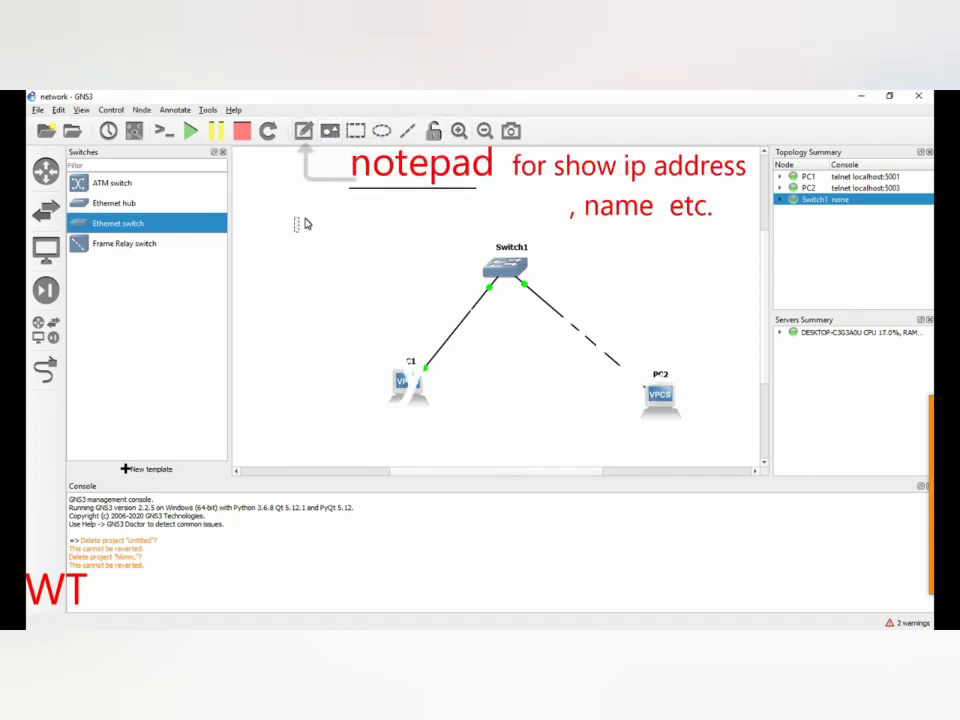
type("1")
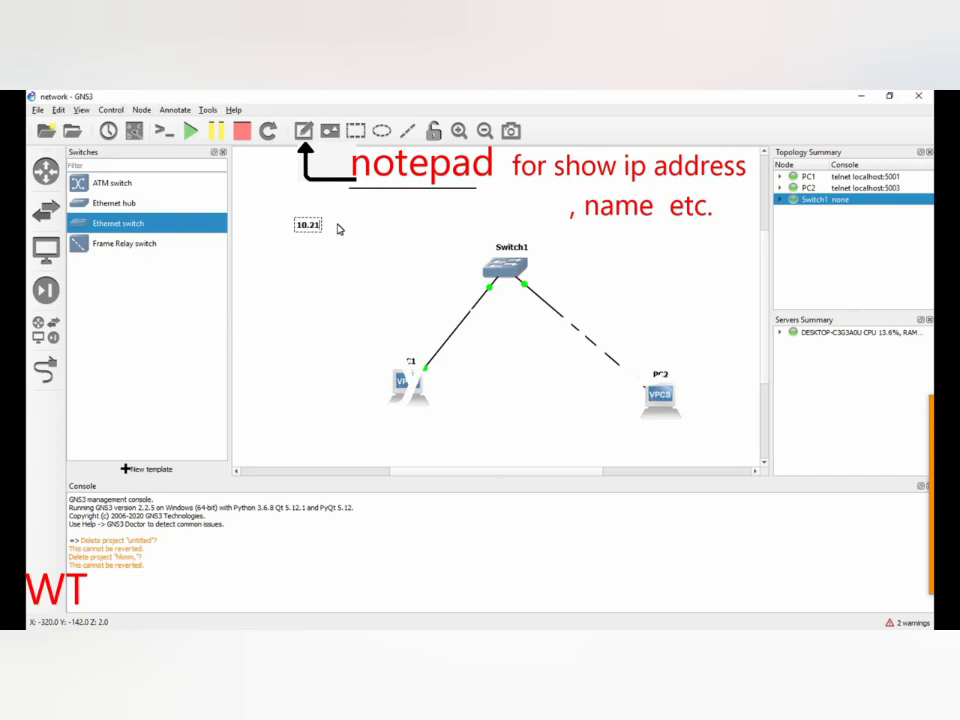
type("92.17")
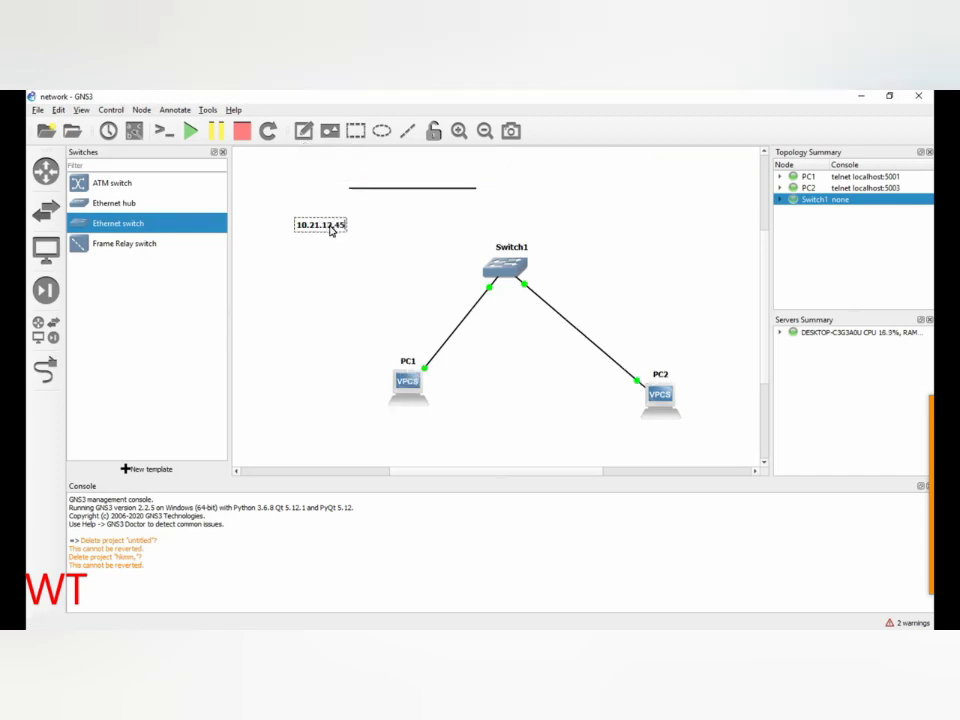
left_click(331, 228)
double_click(320, 225)
left_click(333, 222)
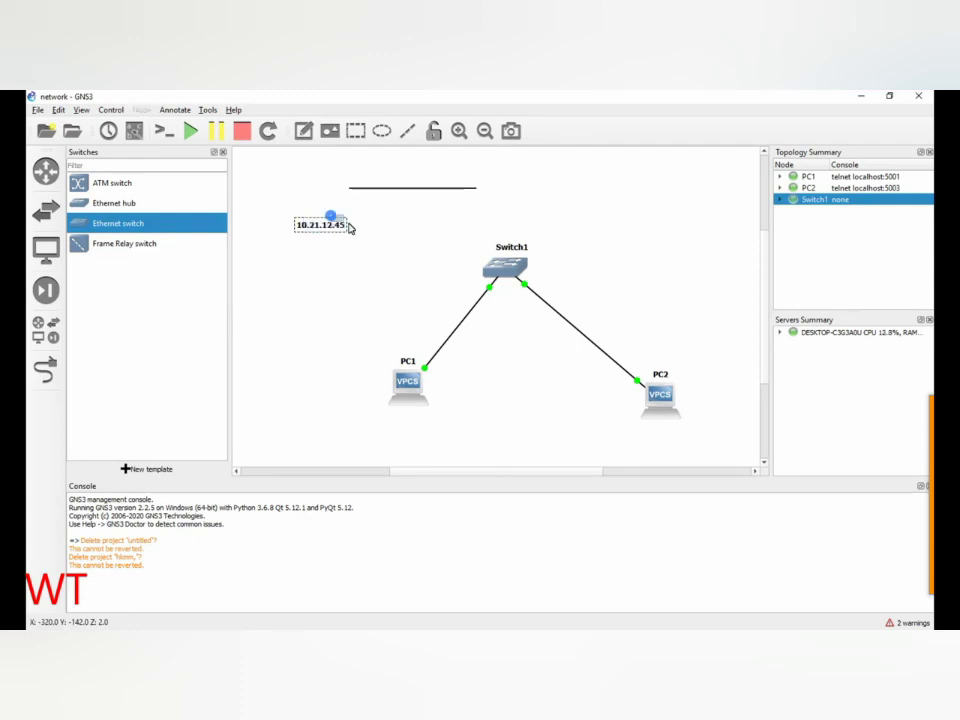
mouse_move(338, 232)
left_mouse_down()
mouse_move(467, 276)
mouse_move(489, 276)
mouse_move(487, 266)
left_mouse_up()
left_click(341, 216)
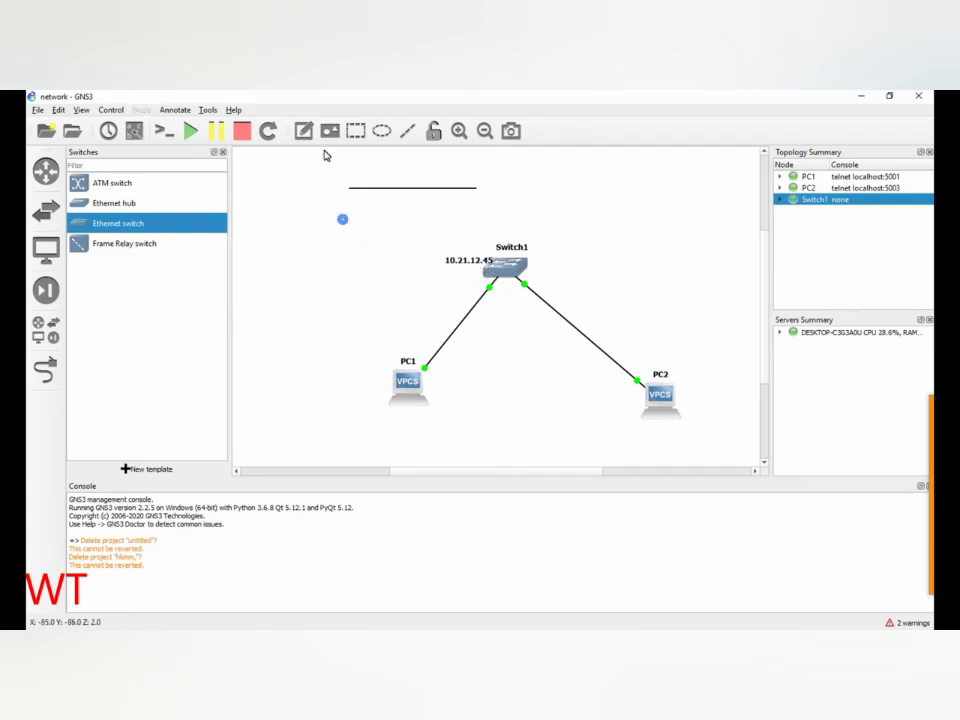
- Add a note reading 456+ in the empty area above and to the left of PC1
left_click(304, 131)
left_click(264, 200)
left_click(374, 208)
left_click(304, 131)
left_click(316, 231)
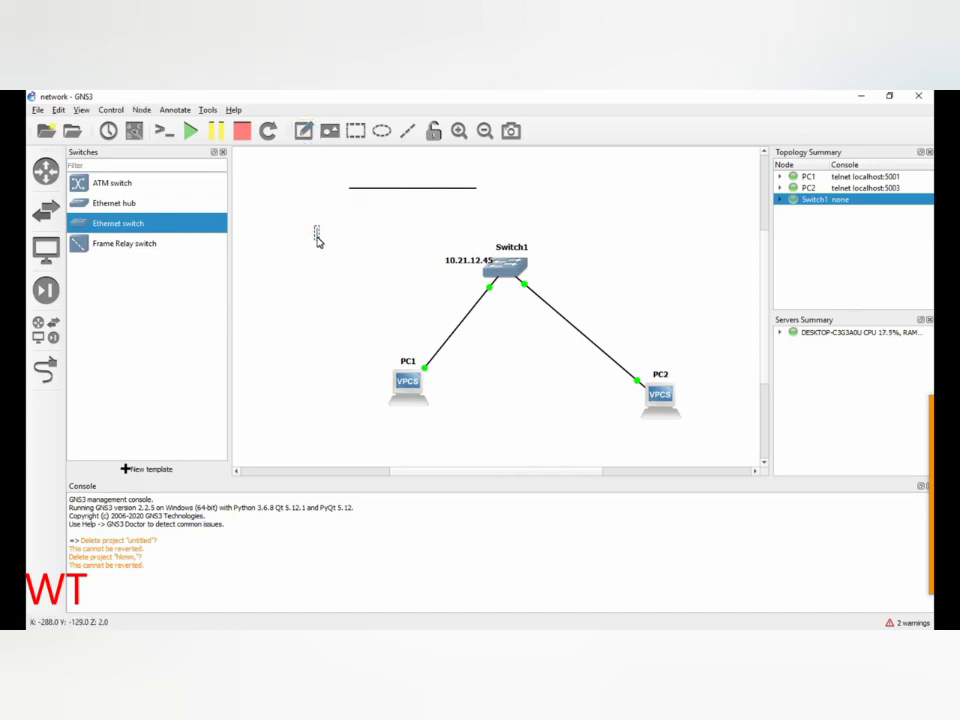
left_click(344, 261)
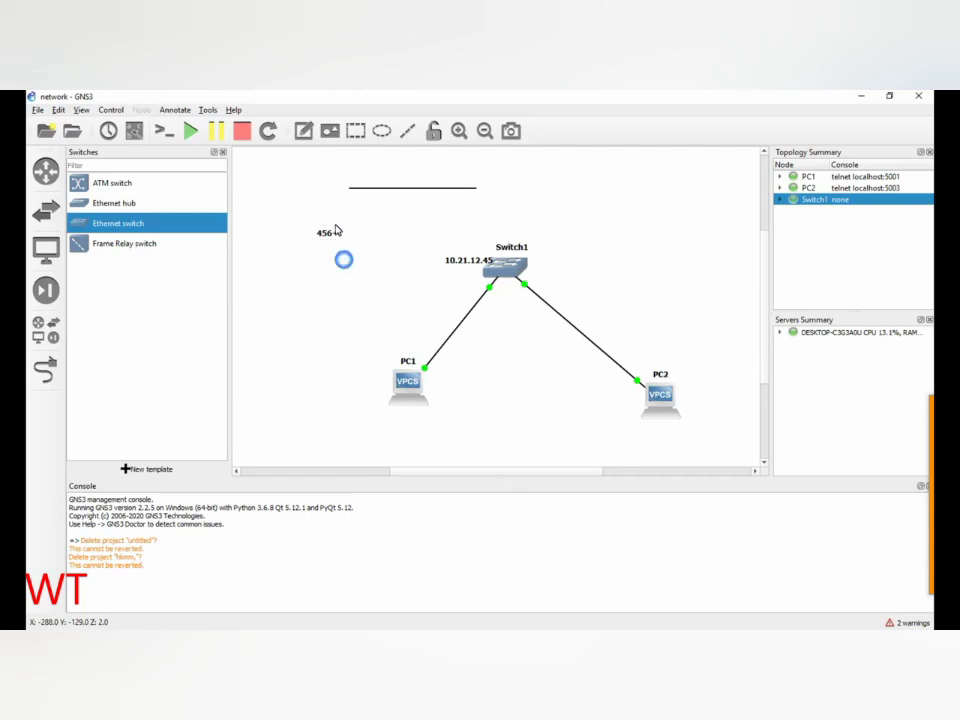
- Reload all devices in the topology and stop them
left_click(269, 132)
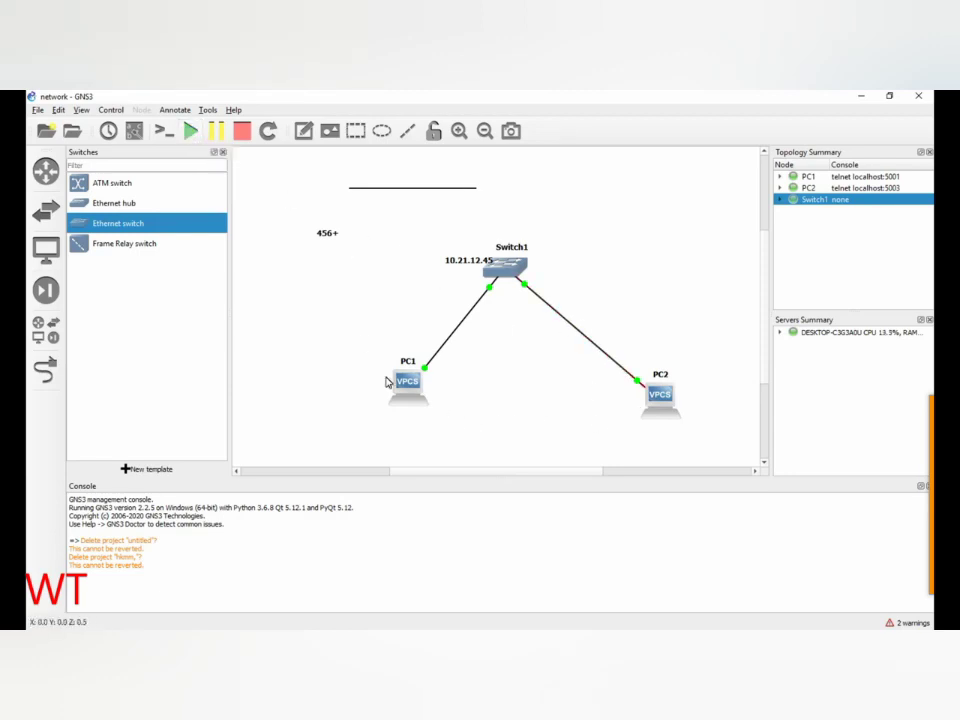
left_click(240, 134)
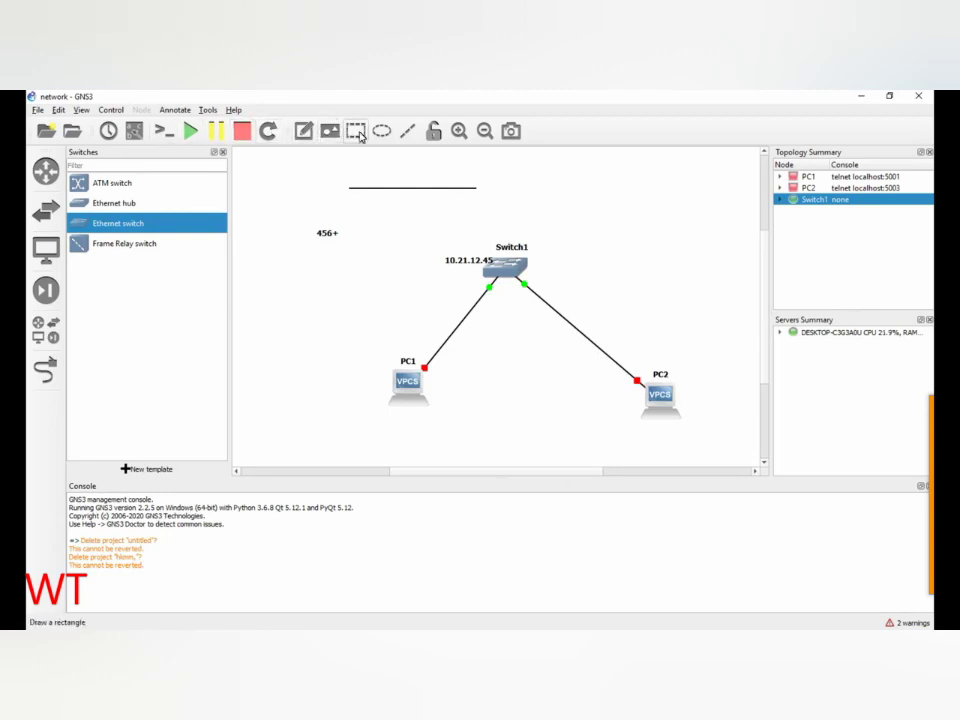
- Start all devices in the topology, view PC1's console session in Solar-PuTTY and close it
left_click(170, 136)
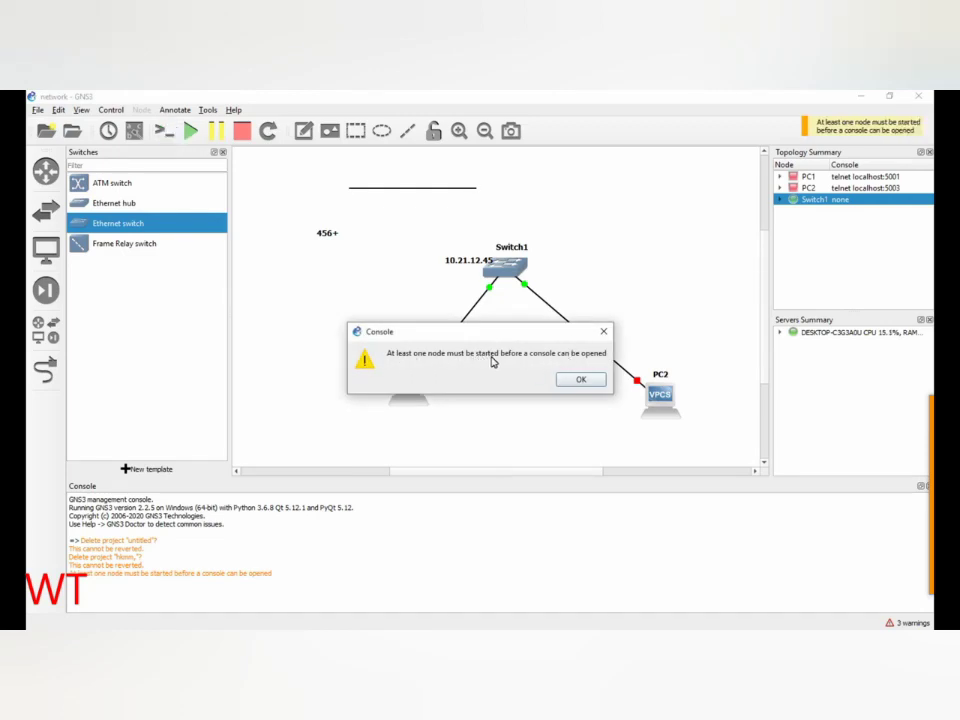
left_click(585, 379)
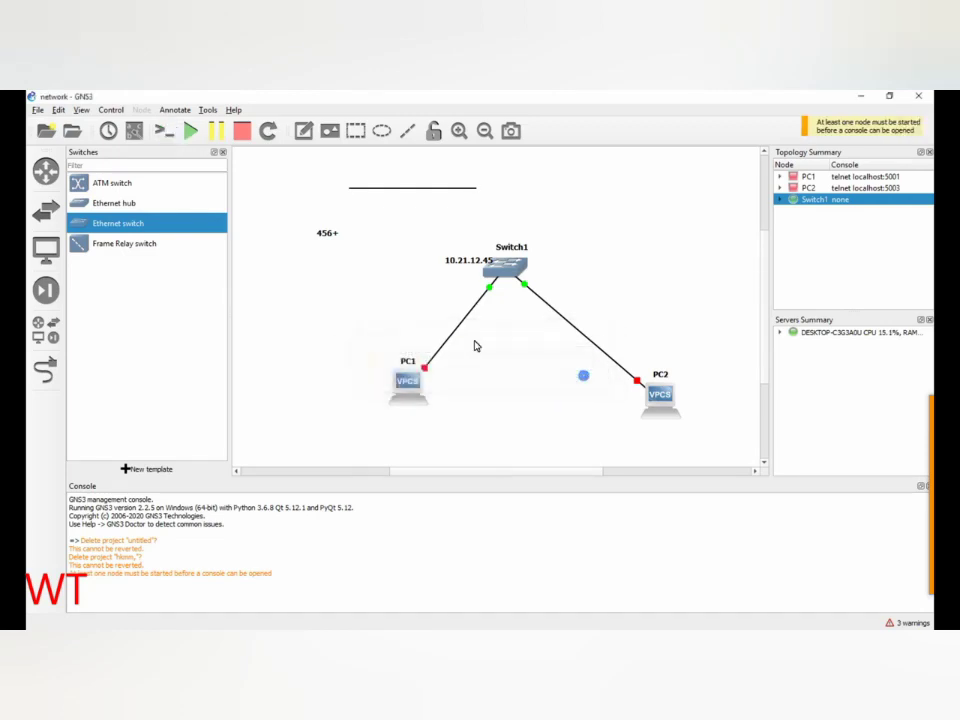
left_click(190, 136)
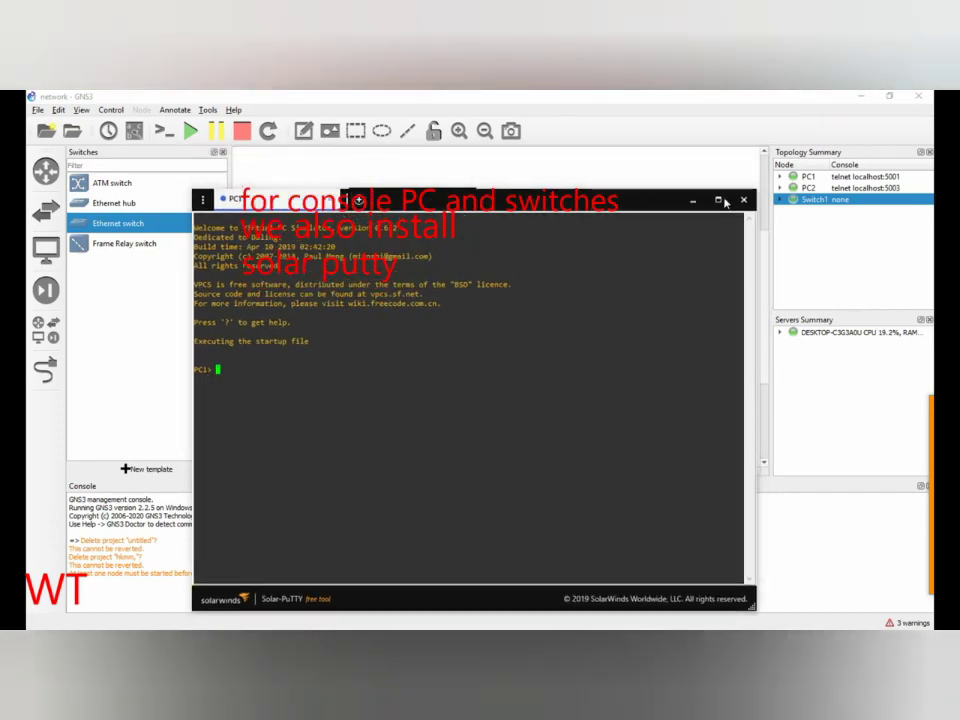
left_click(743, 200)
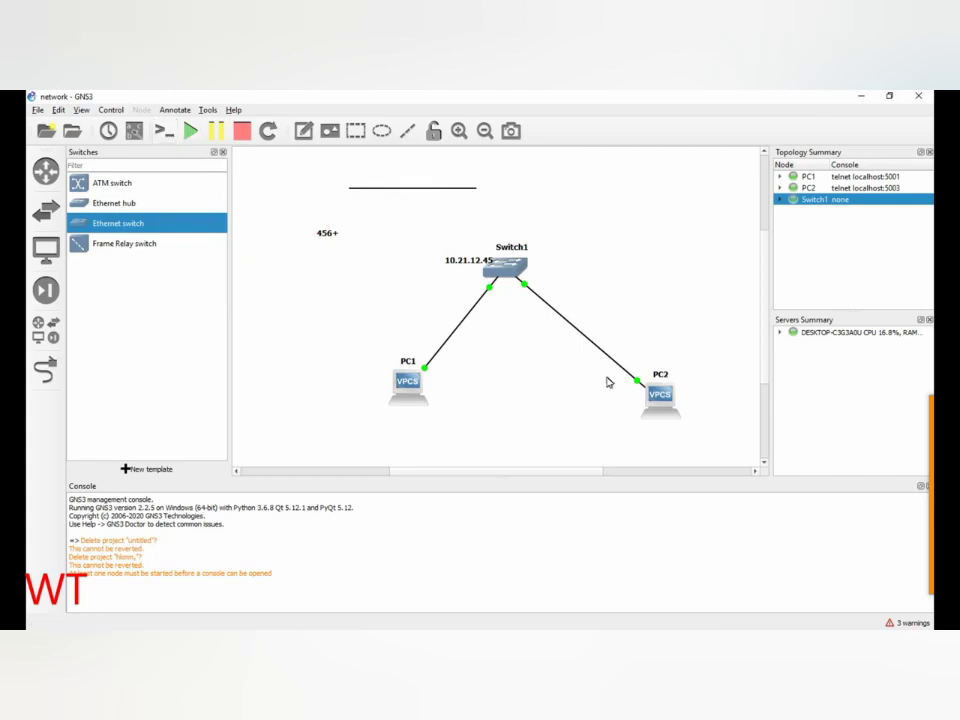
- Open and close PC2's console, and open a console connection to all devices and close it
right_click(662, 399)
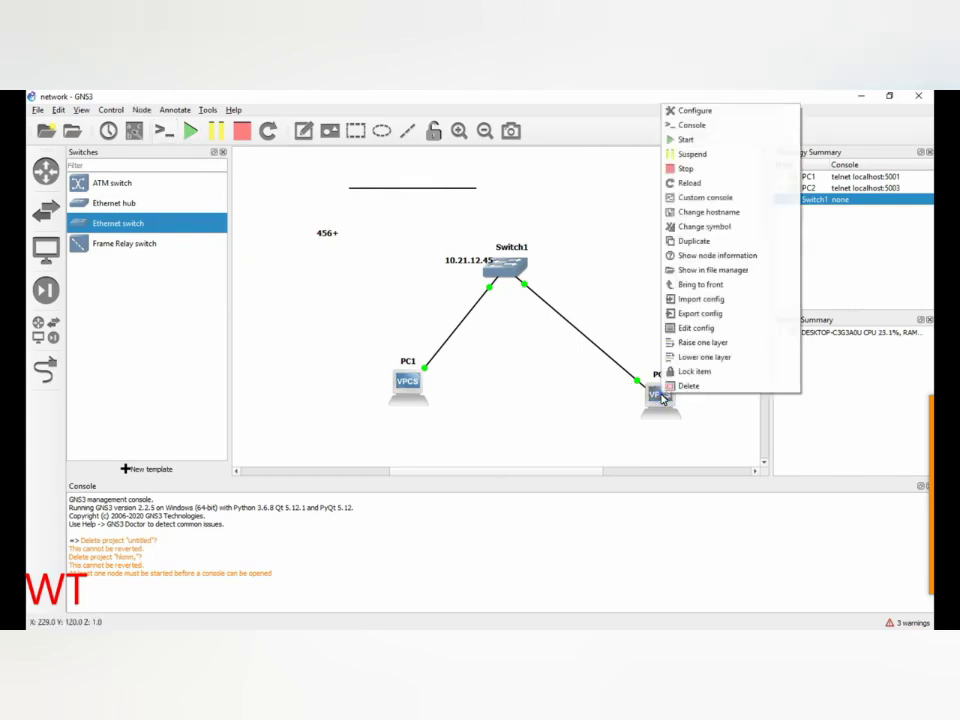
left_click(688, 123)
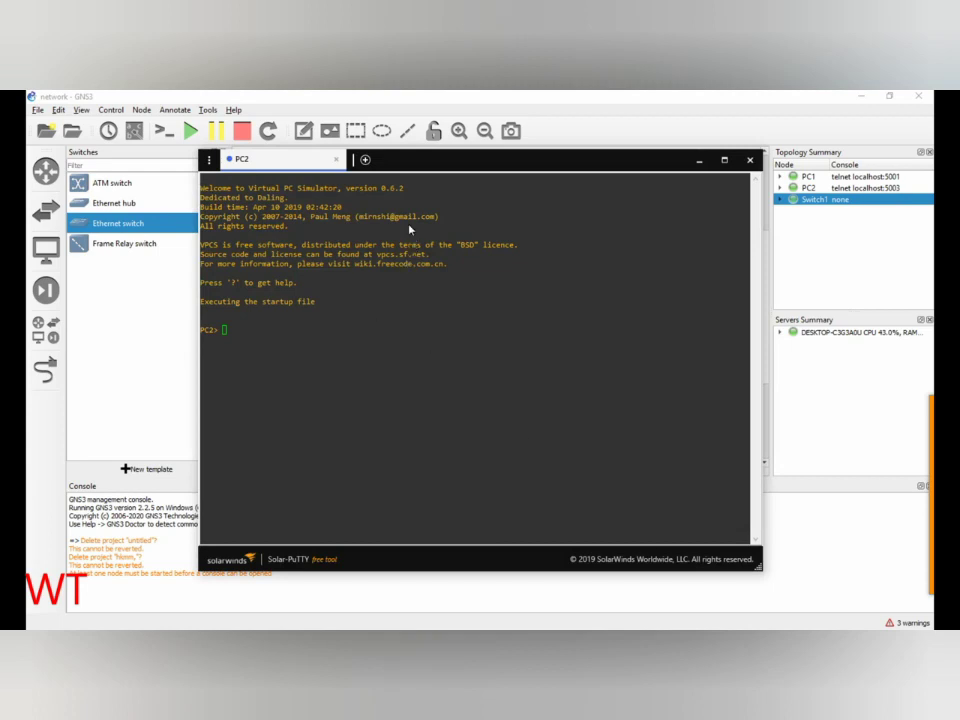
left_click(750, 160)
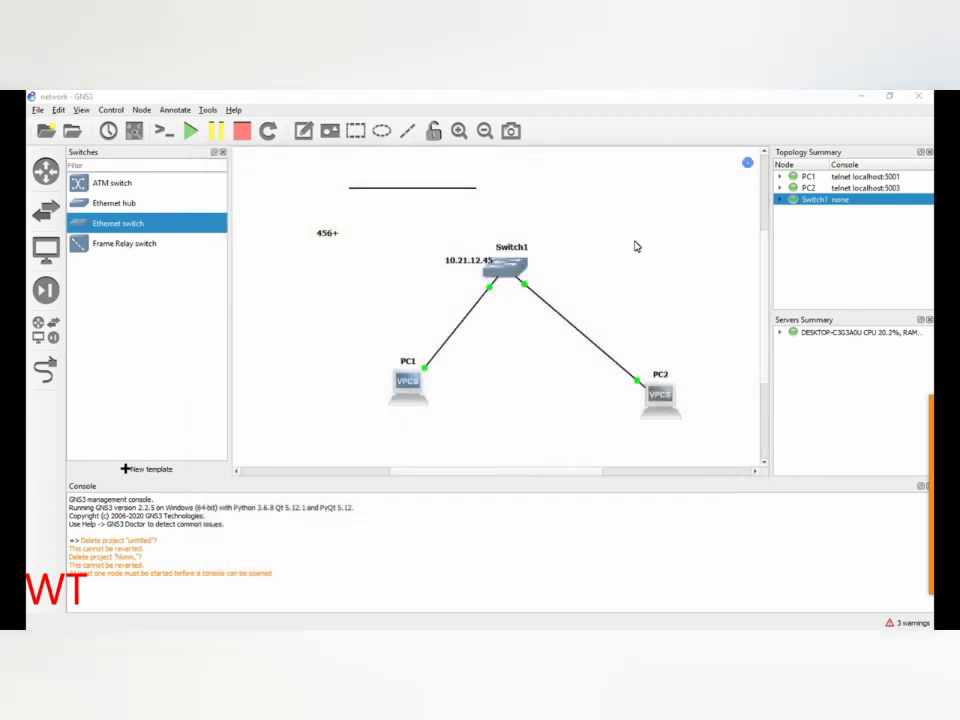
left_click(163, 133)
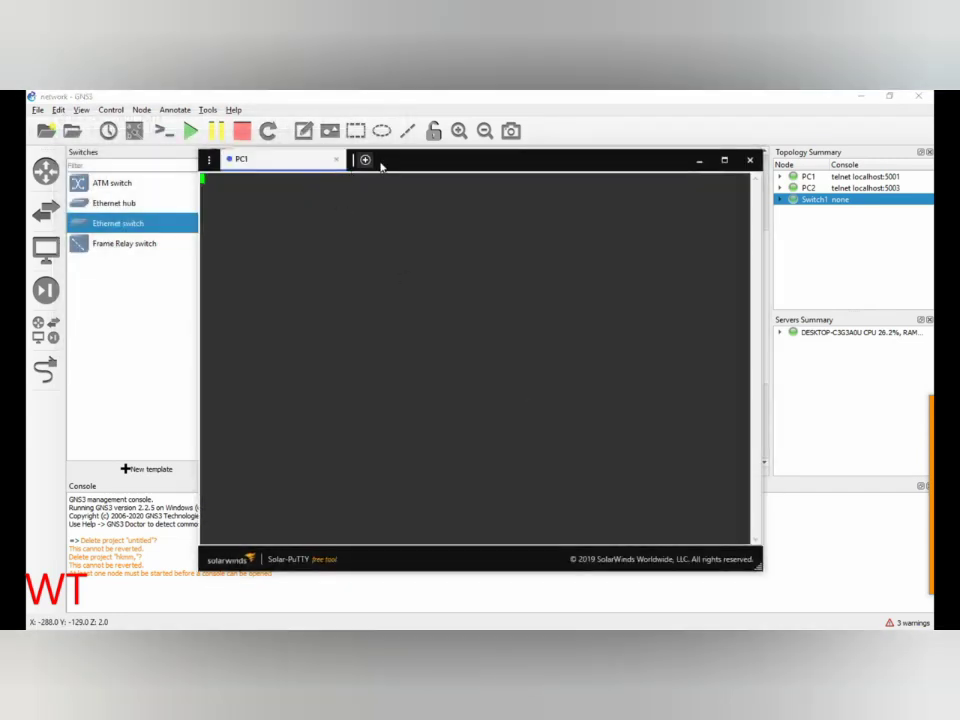
left_click(750, 160)
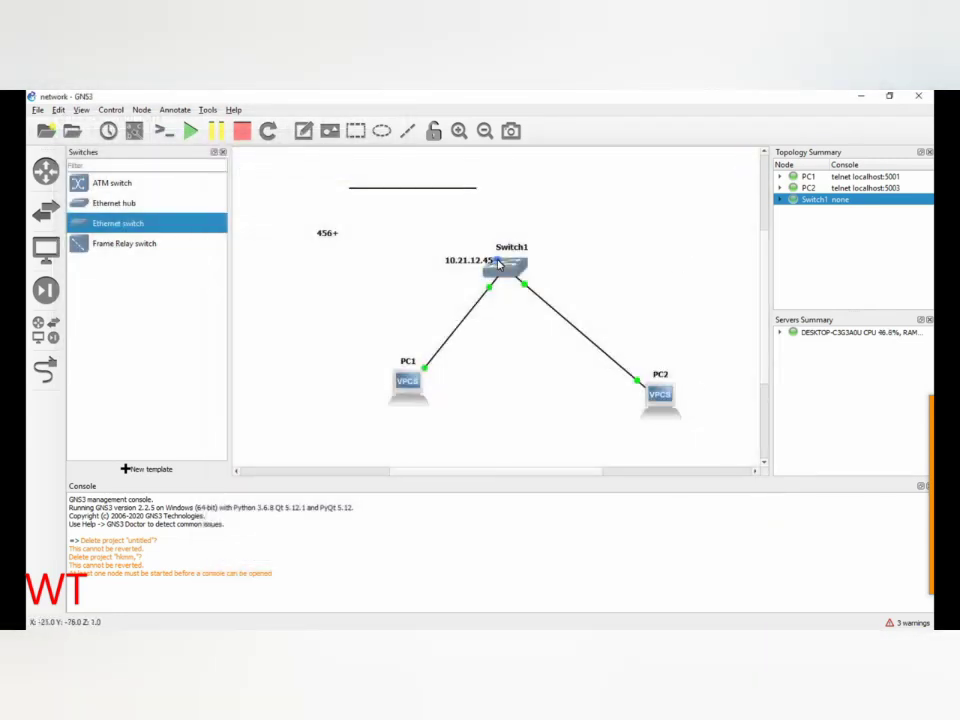
right_click(498, 264)
left_click(350, 265)
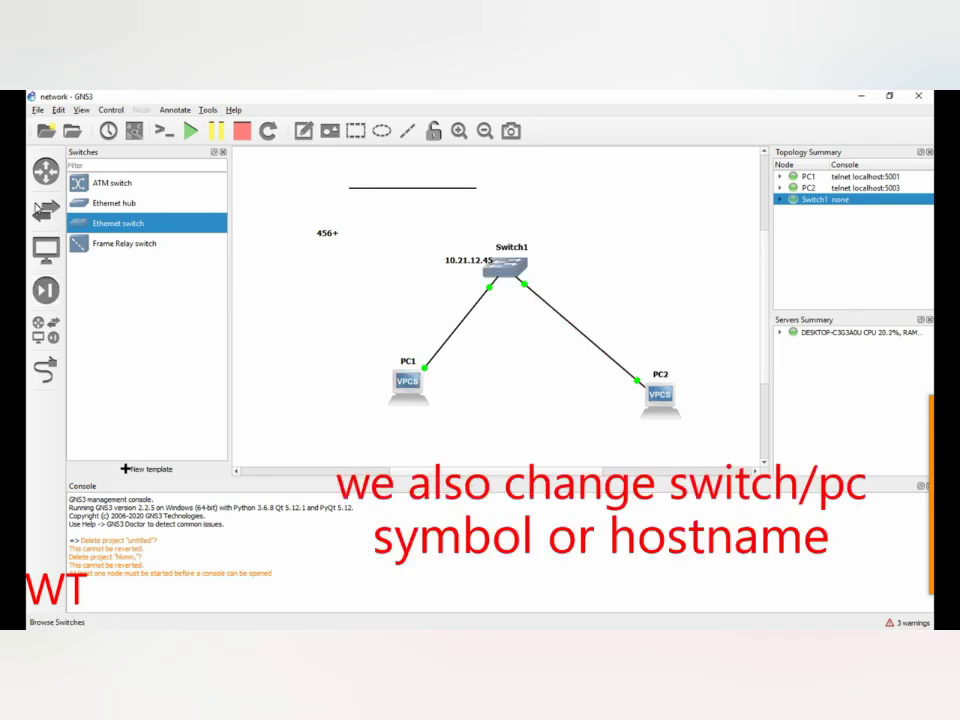
left_click(38, 178)
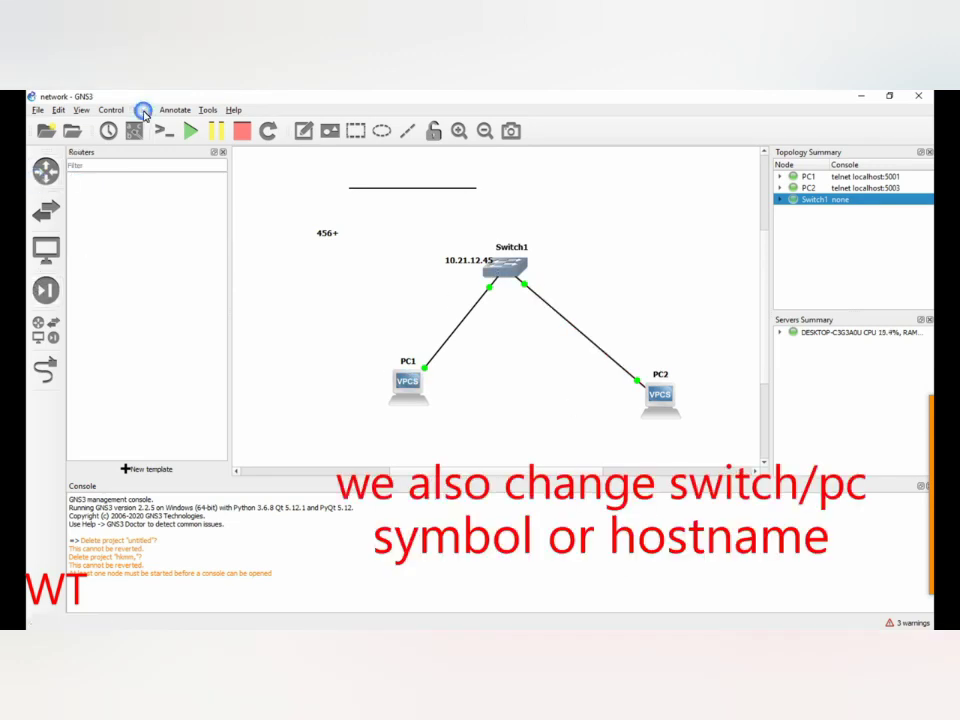
left_click(398, 334)
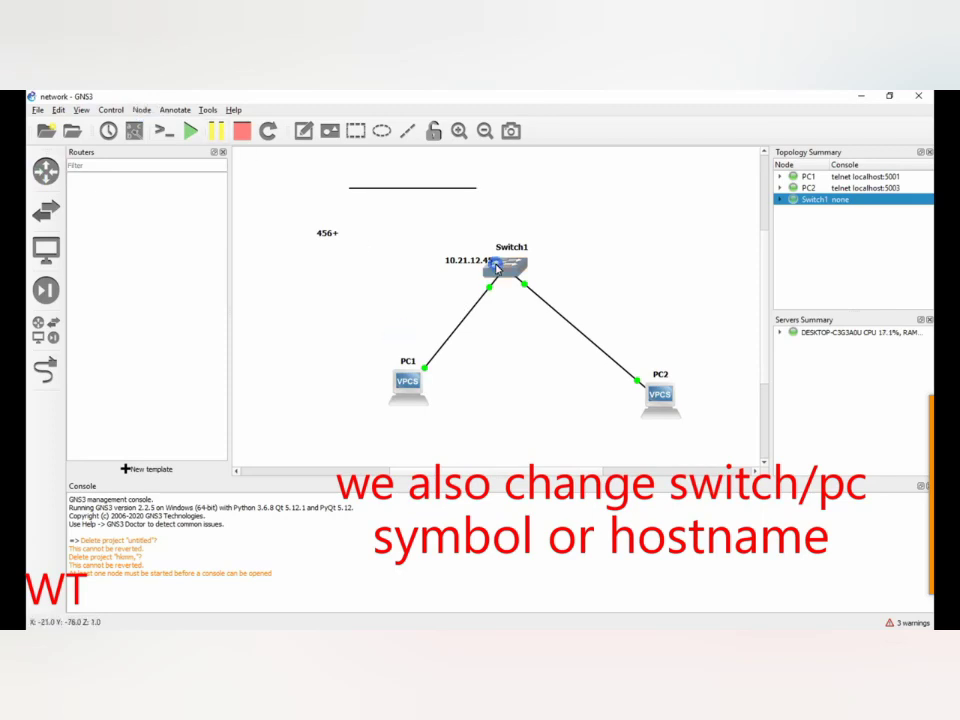
right_click(499, 267)
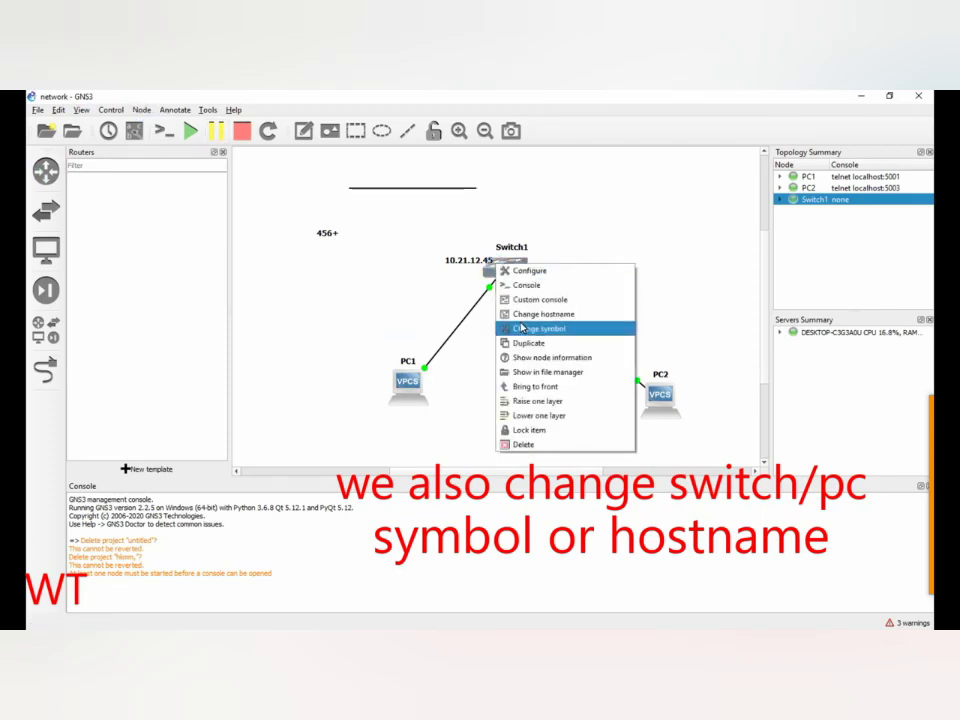
left_click(392, 283)
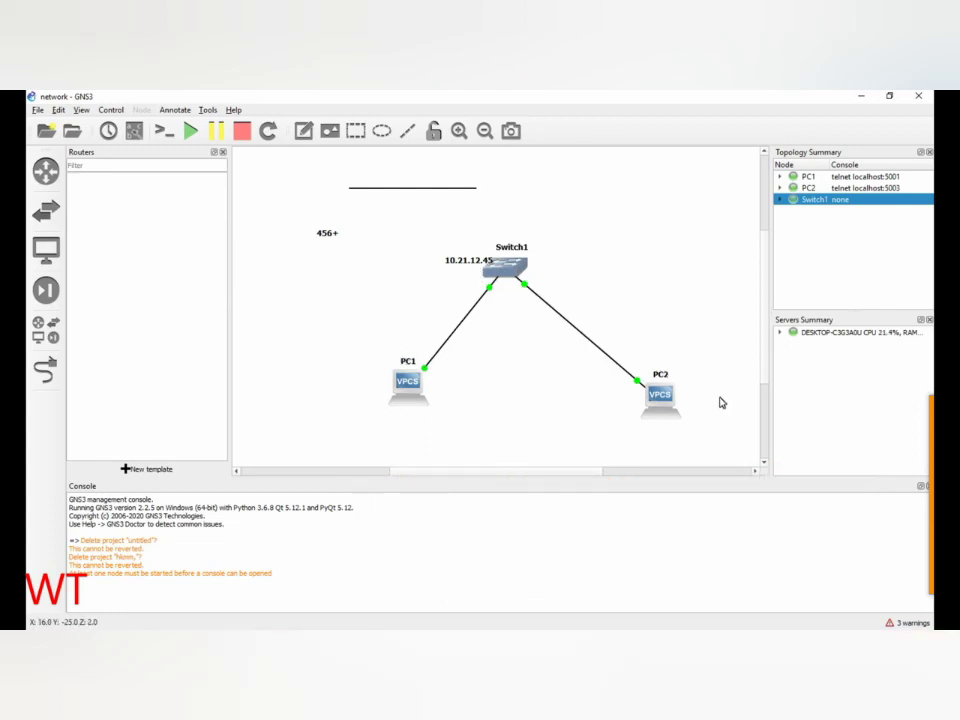
- Change Switch1's symbol to the switch symbol from the Affinity-circle-red set, filtering the symbols library by "switch"
right_click(515, 265)
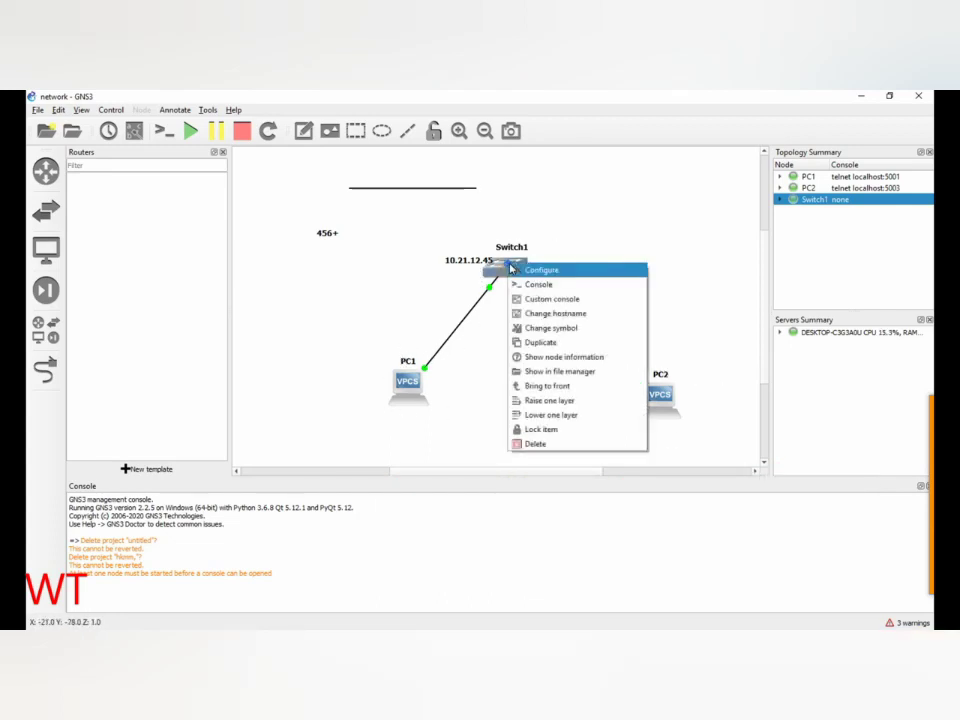
left_click(527, 328)
left_click(400, 293)
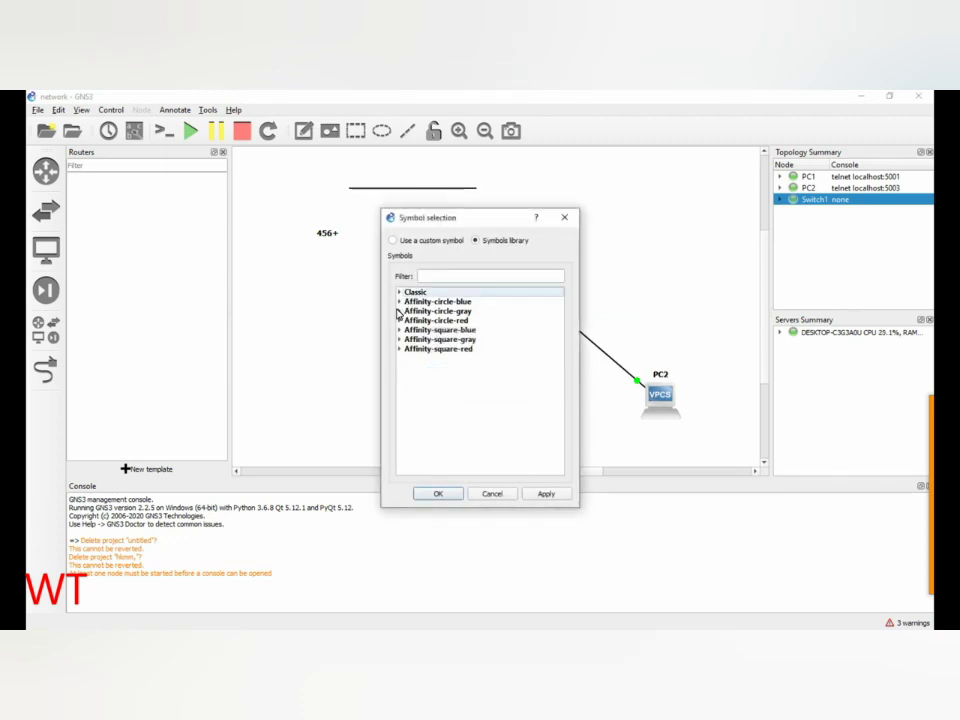
left_click(400, 321)
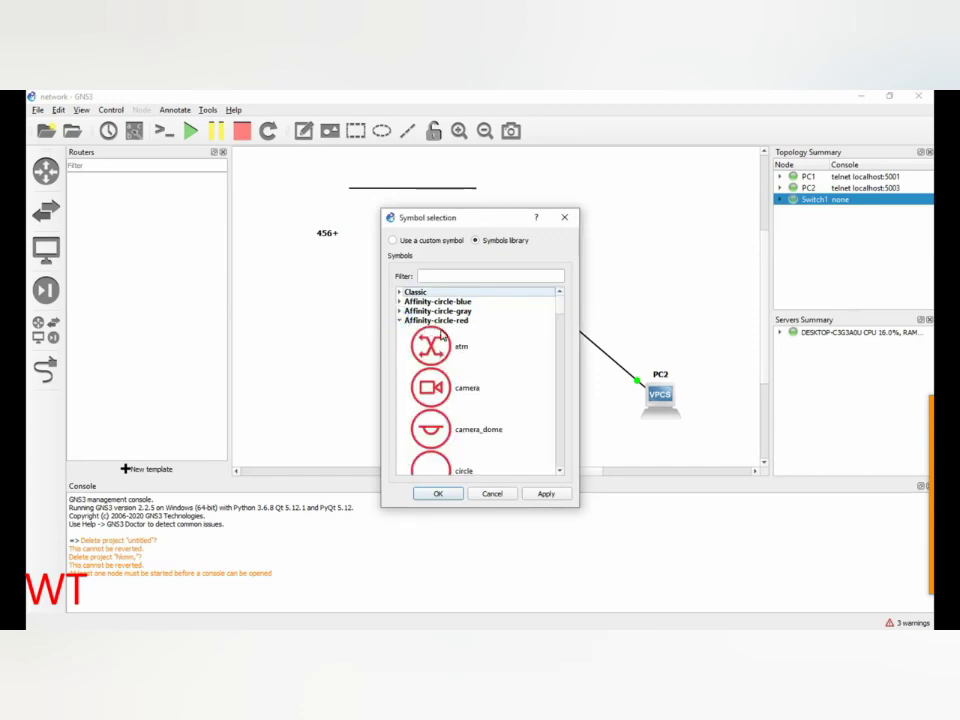
left_click(439, 277)
type("switch")
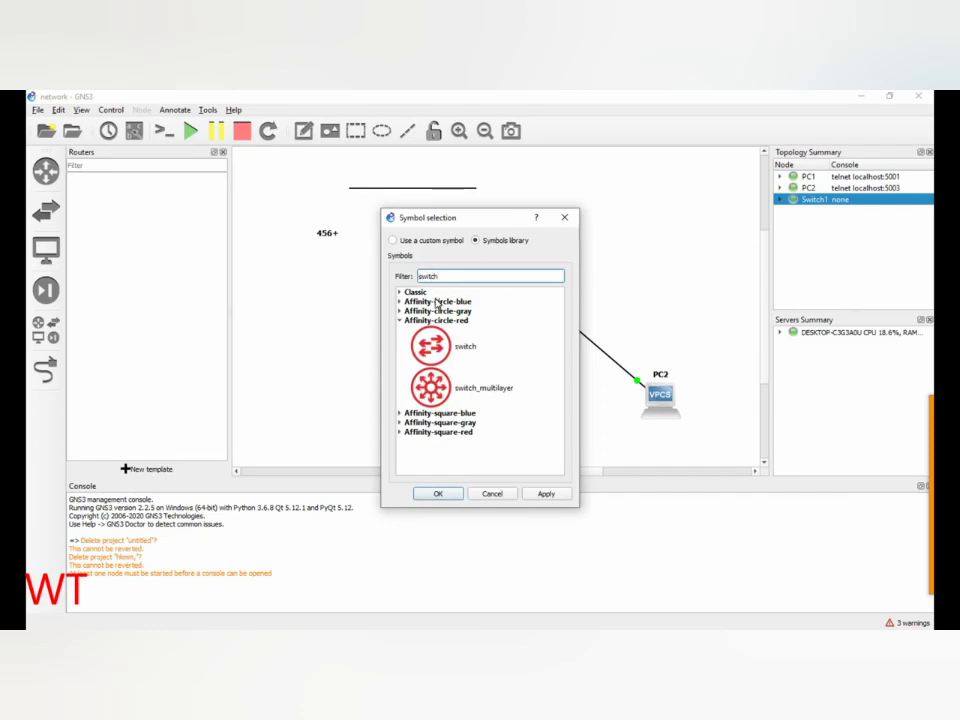
left_click(447, 349)
left_click(437, 493)
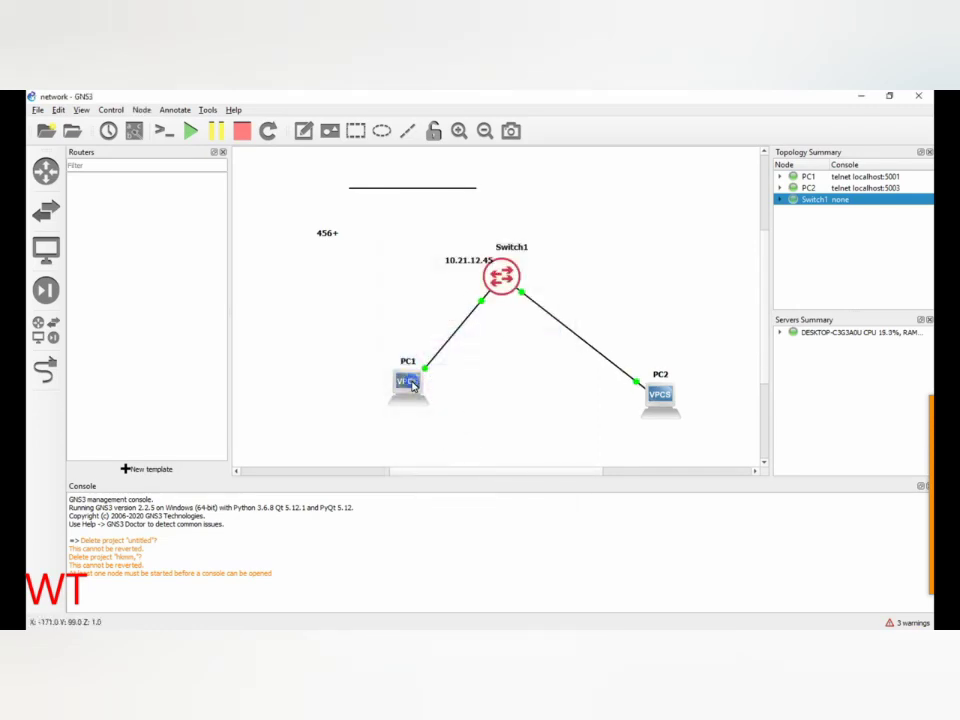
right_click(413, 385)
left_click(446, 200)
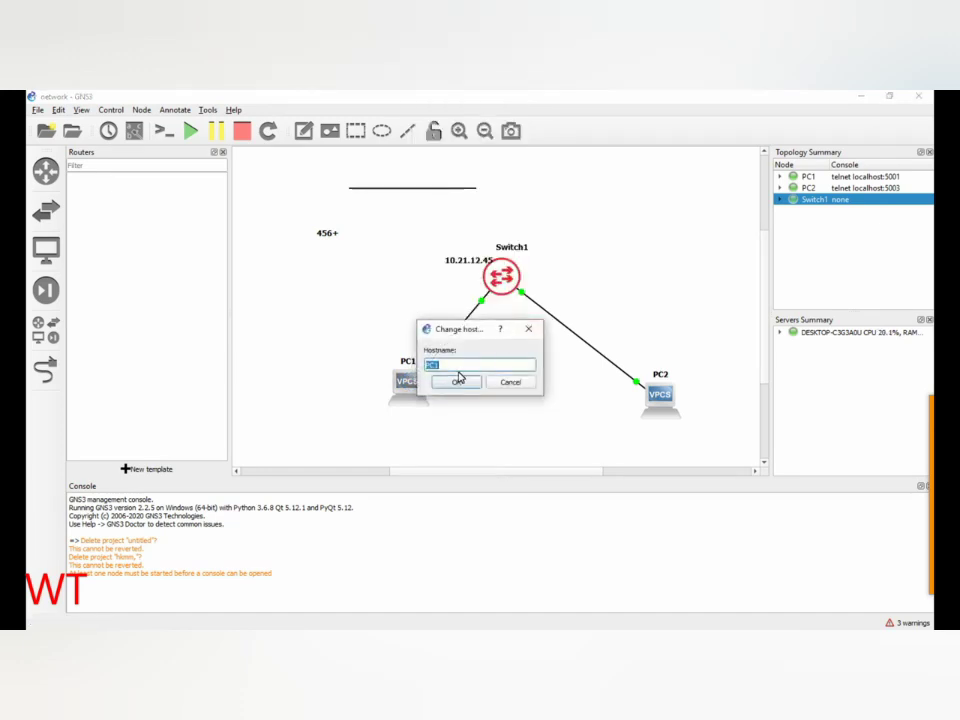
left_click(528, 328)
- Change PC1's symbol to the client symbol from the Affinity-circle-blue set, filtering the symbols library by "client"
right_click(418, 395)
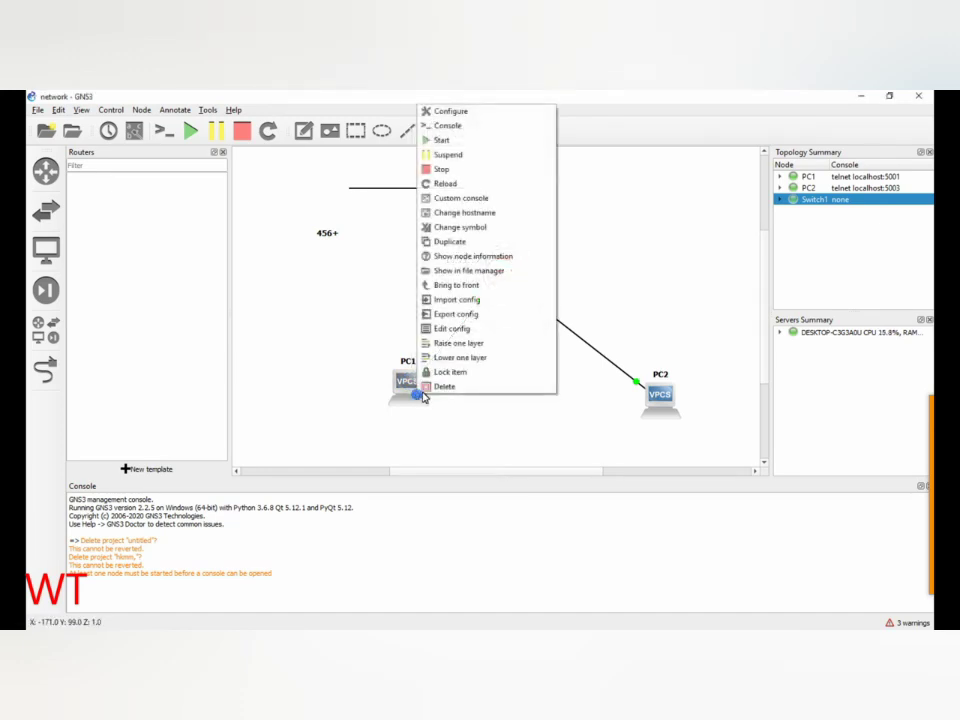
left_click(463, 228)
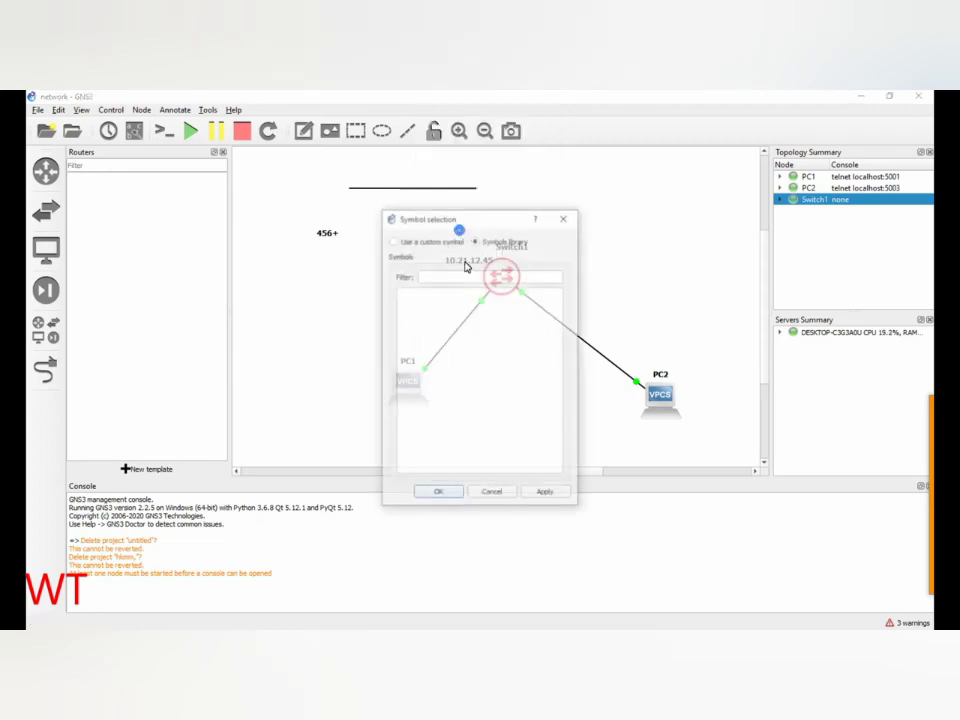
left_click(400, 302)
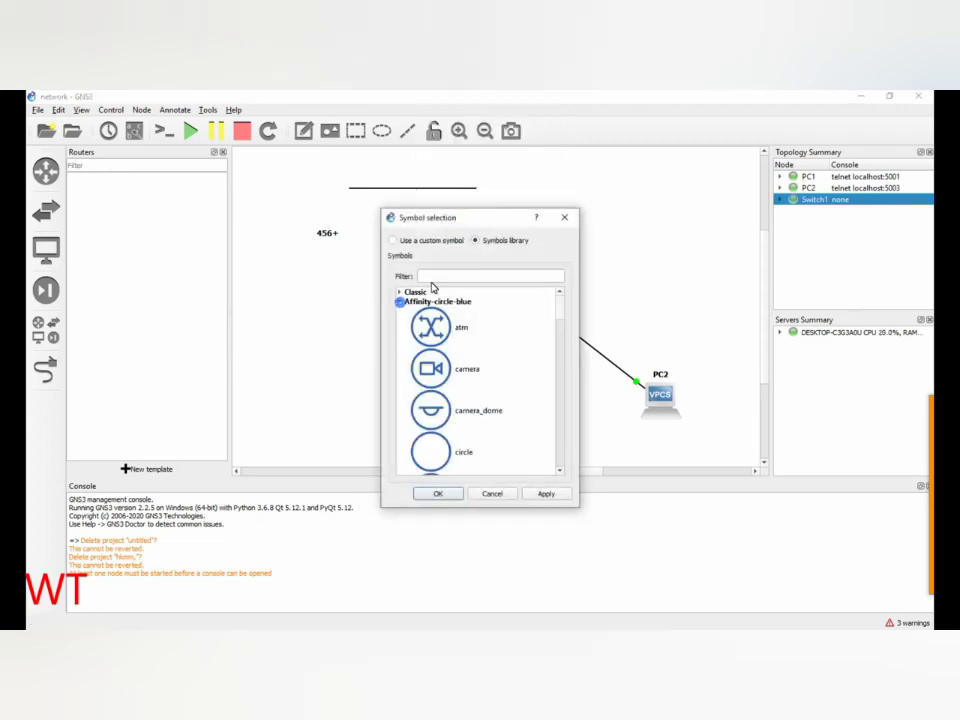
left_click(441, 276)
type("client")
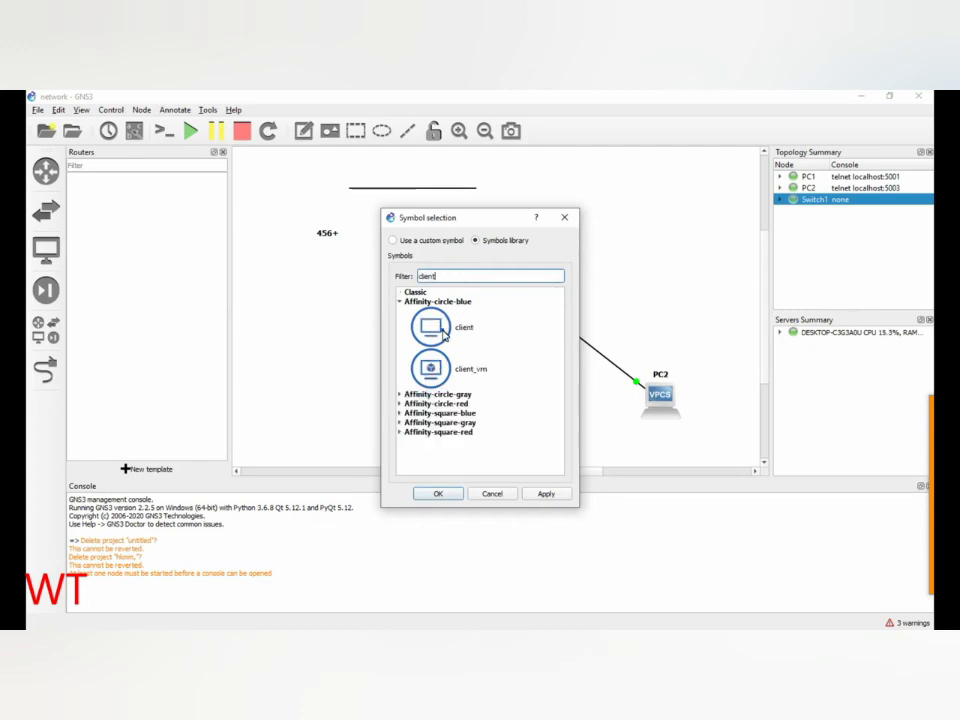
left_click(499, 328)
left_click(438, 492)
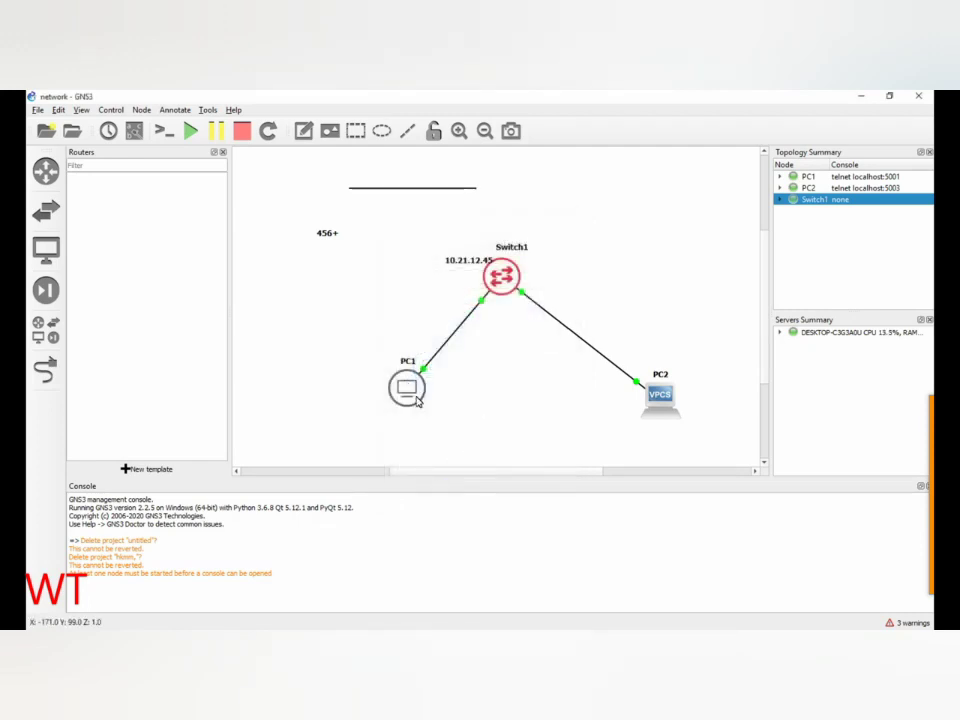
- Give PC2 the Affinity-circle-blue client symbol, filtering the symbols library by "client"
right_click(652, 392)
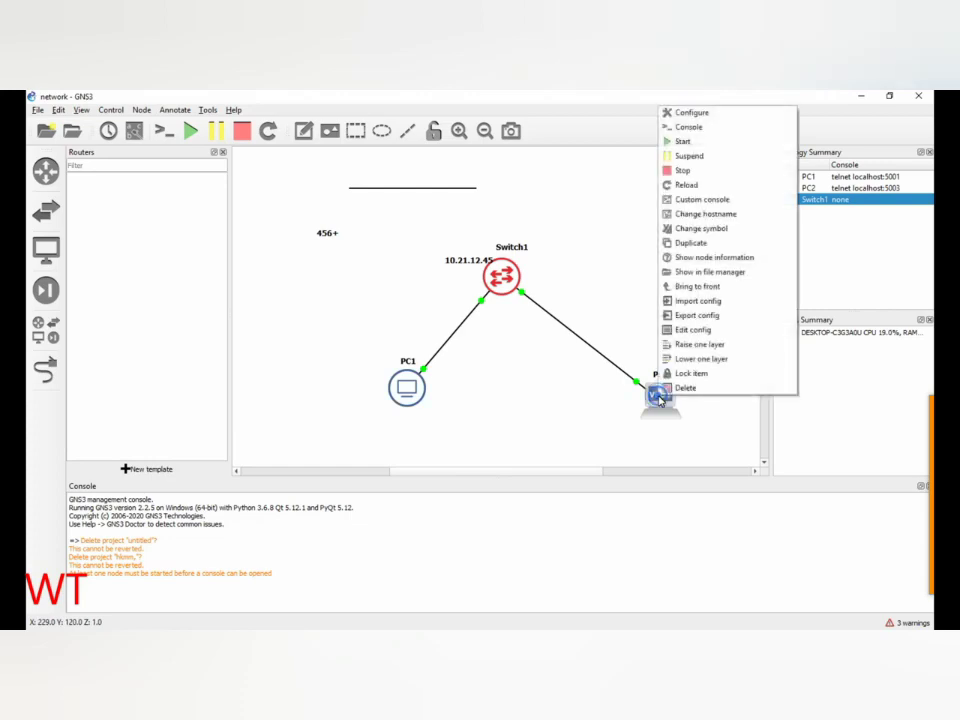
left_click(700, 228)
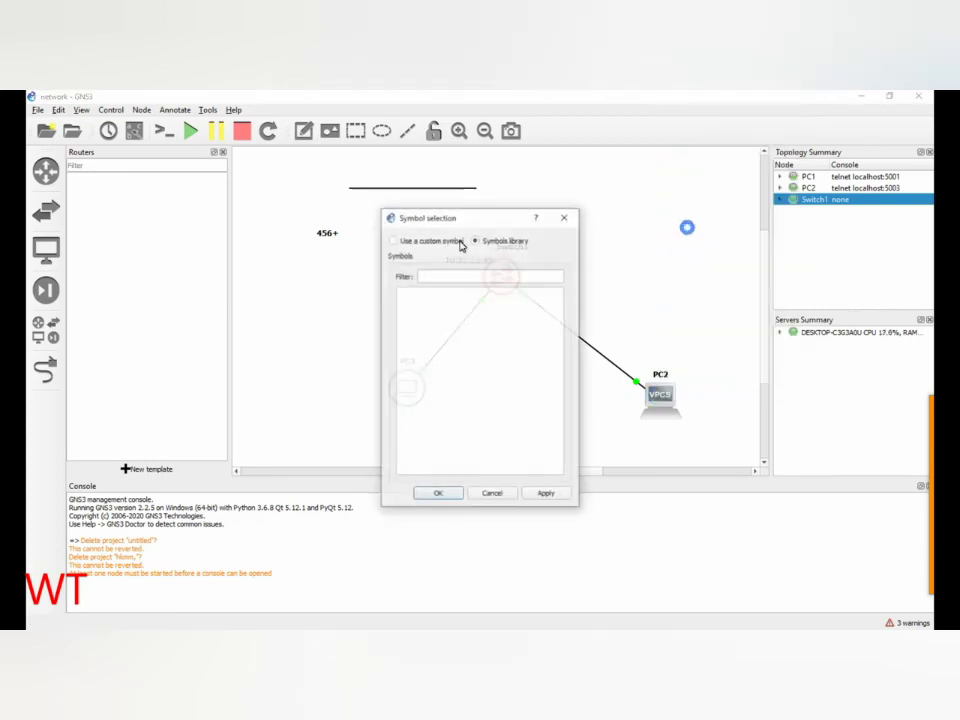
left_click(399, 302)
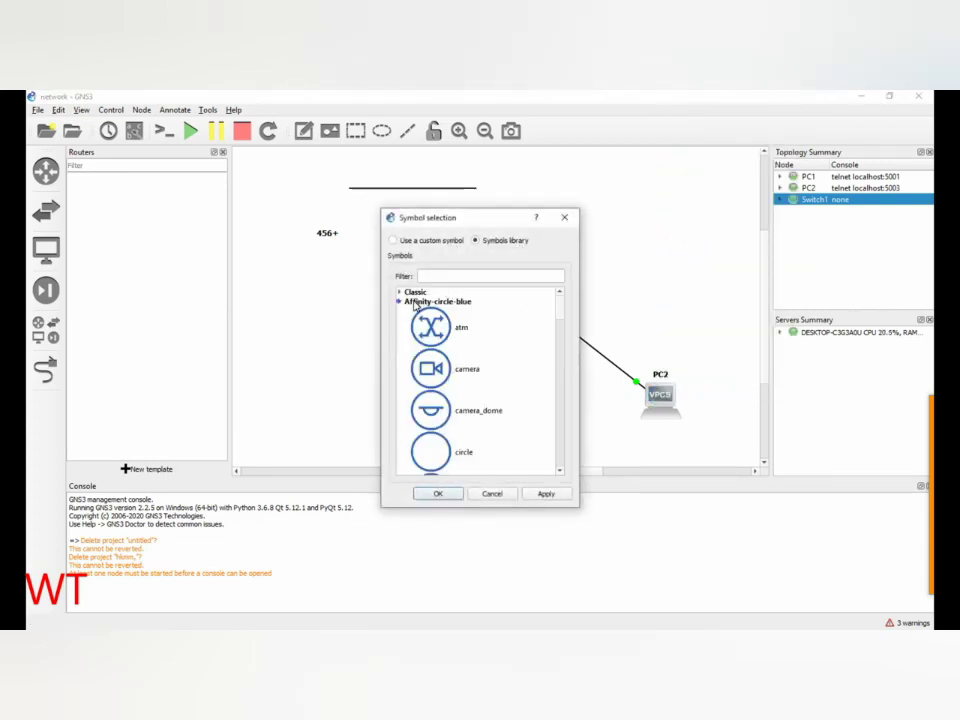
left_click(440, 279)
type("client")
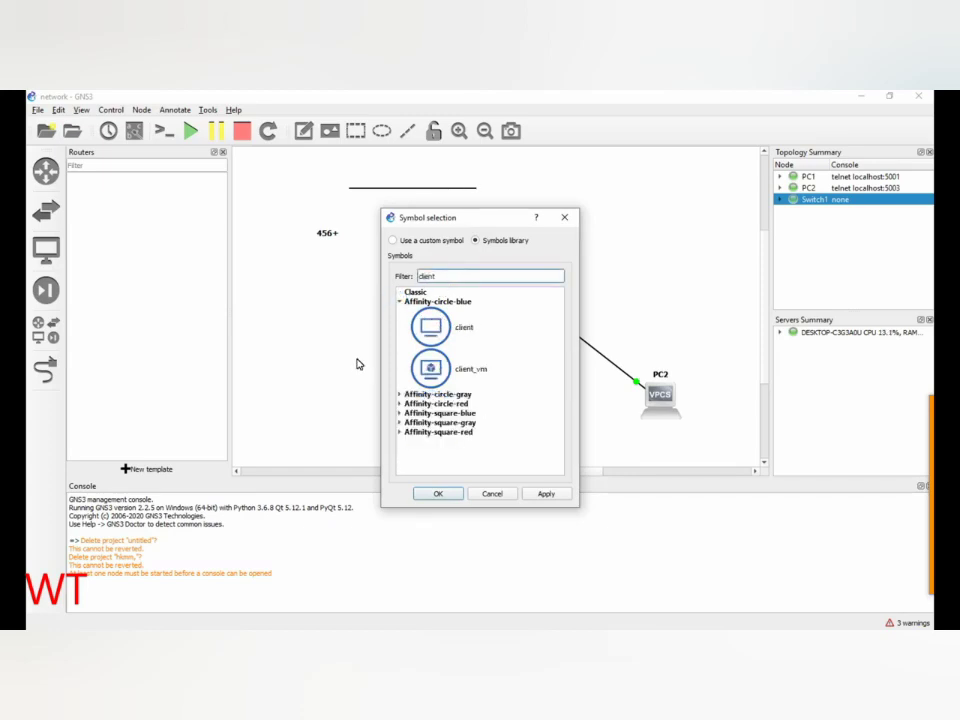
left_click(431, 327)
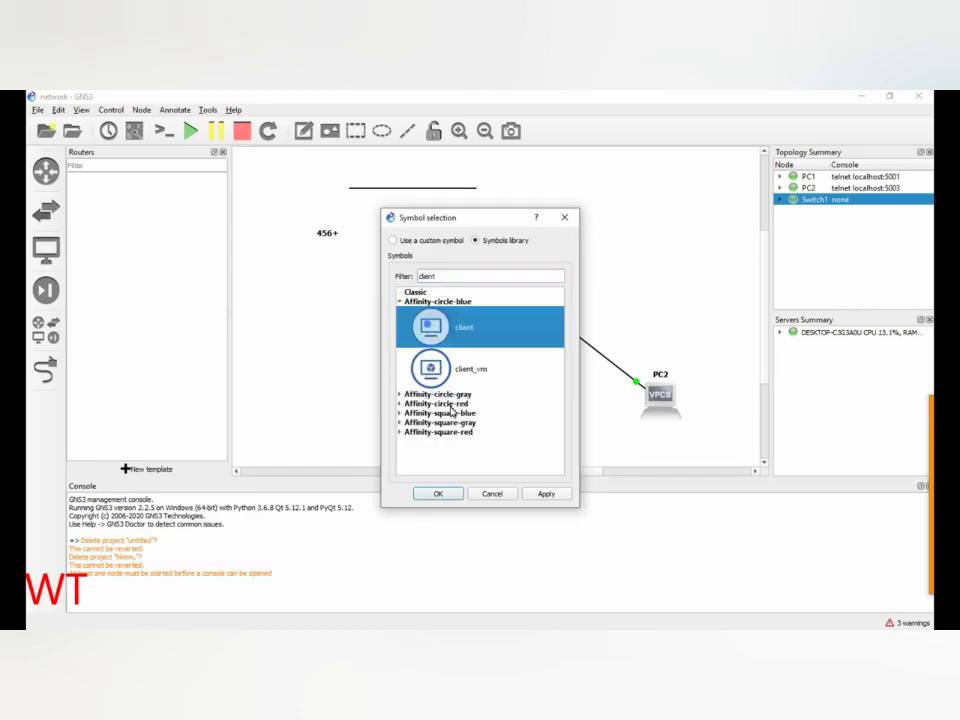
left_click(438, 493)
left_click(575, 386)
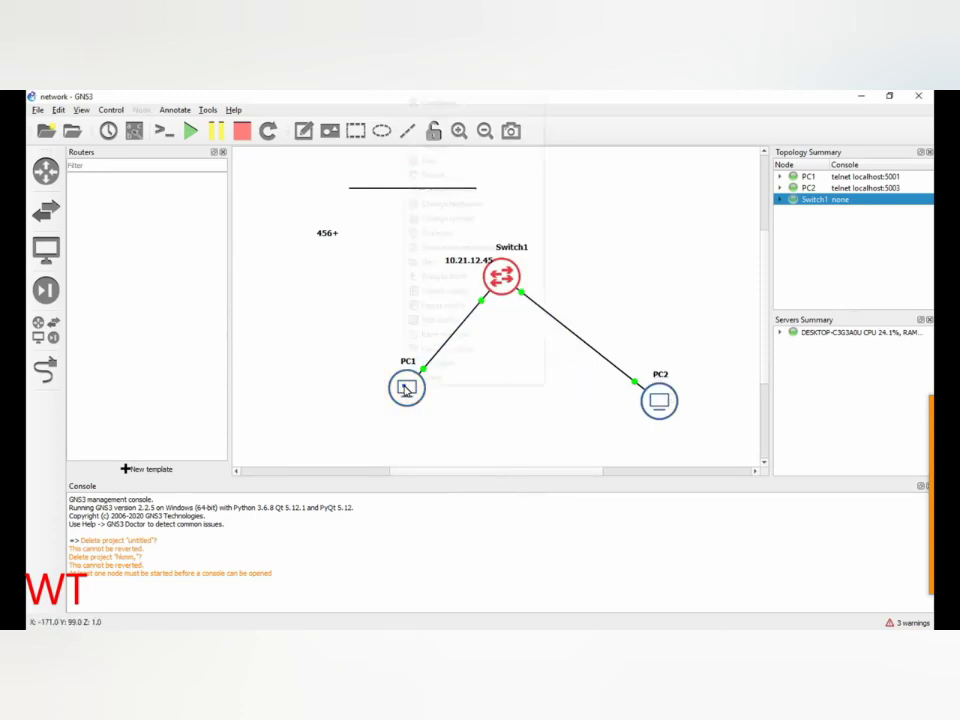
- Change PC1's hostname to clientdelhi
right_click(406, 389)
left_click(427, 203)
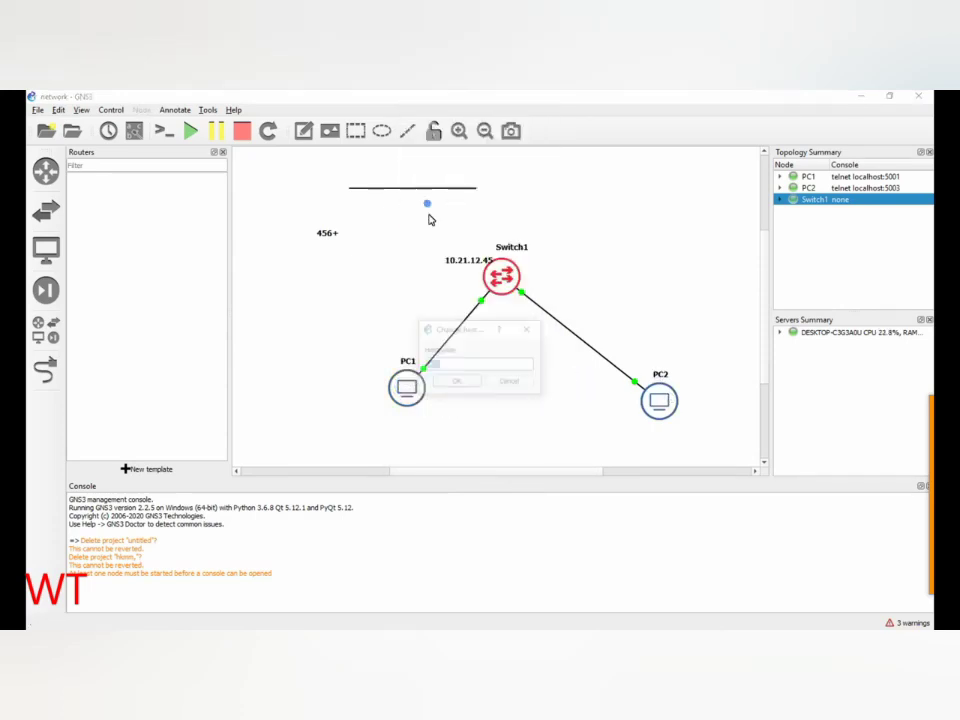
left_click(451, 366)
left_click_drag(437, 369, 421, 369)
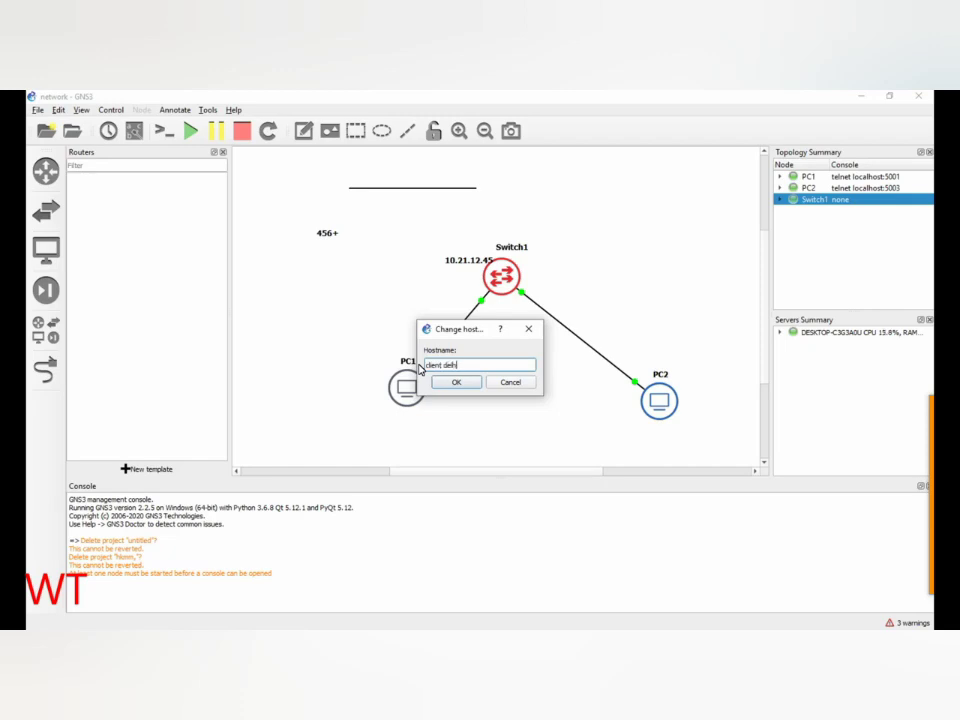
left_click(477, 386)
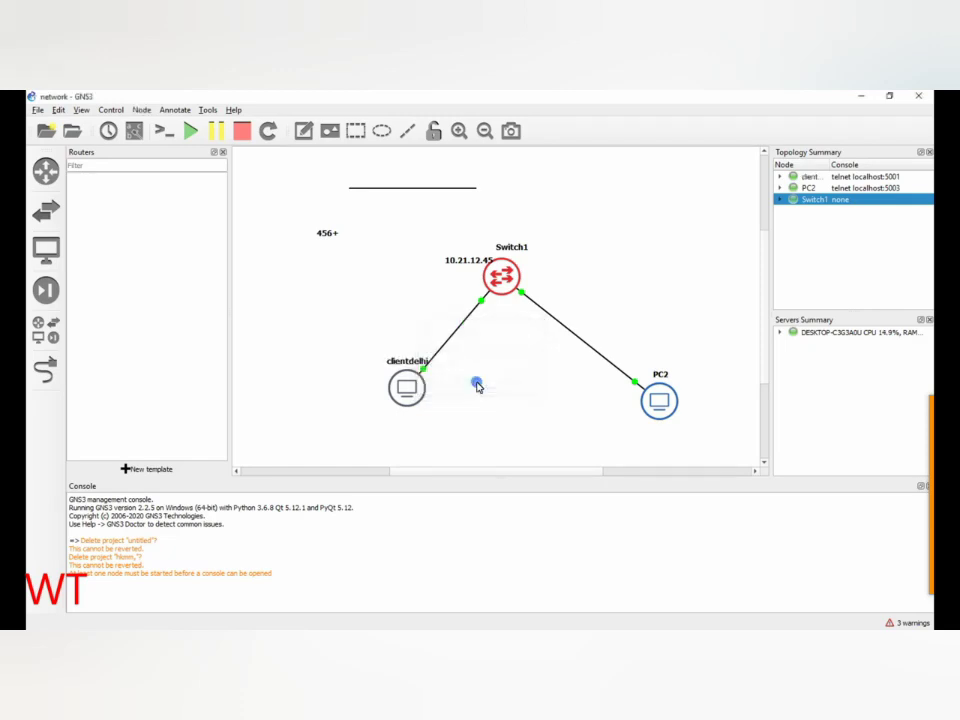
- Change PC2's hostname to clientdelhi2
right_click(652, 401)
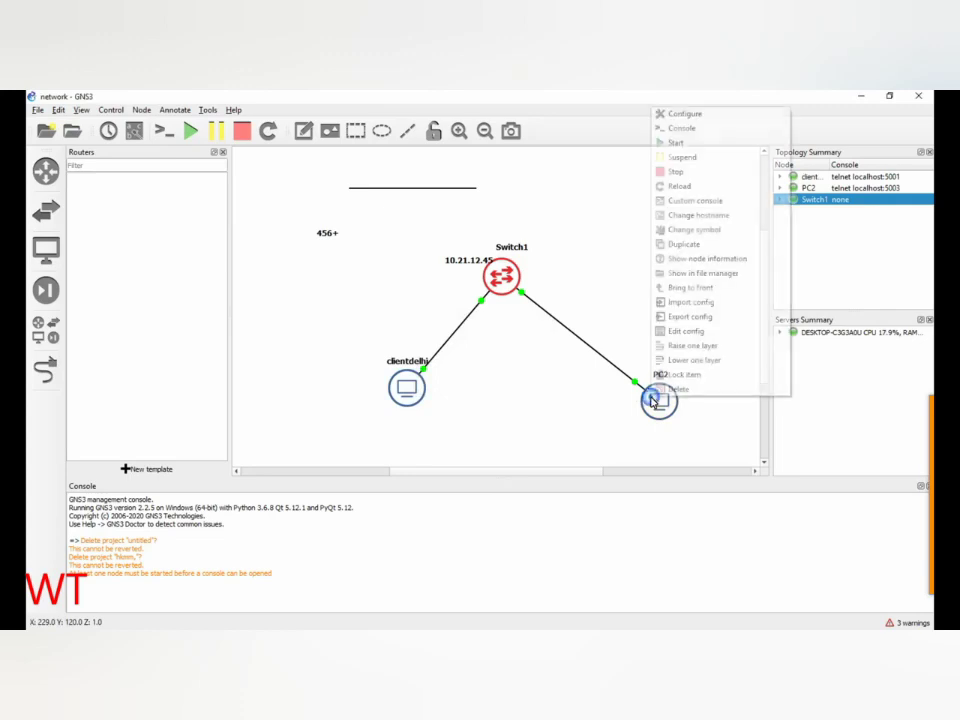
left_click(679, 215)
left_click(457, 368)
key("ctrl+a")
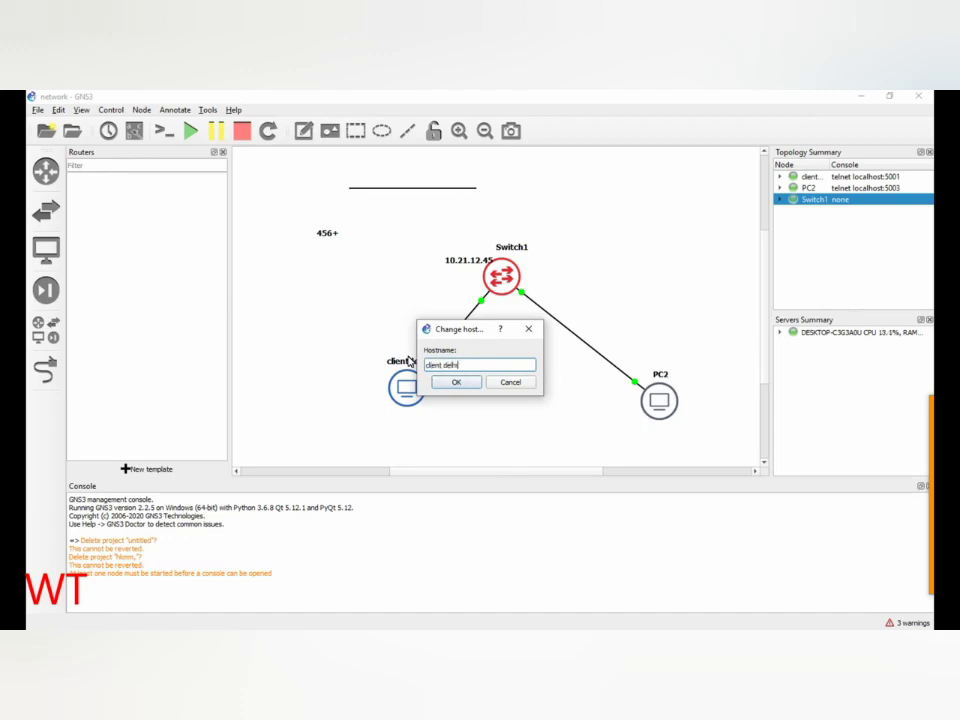
left_click(459, 383)
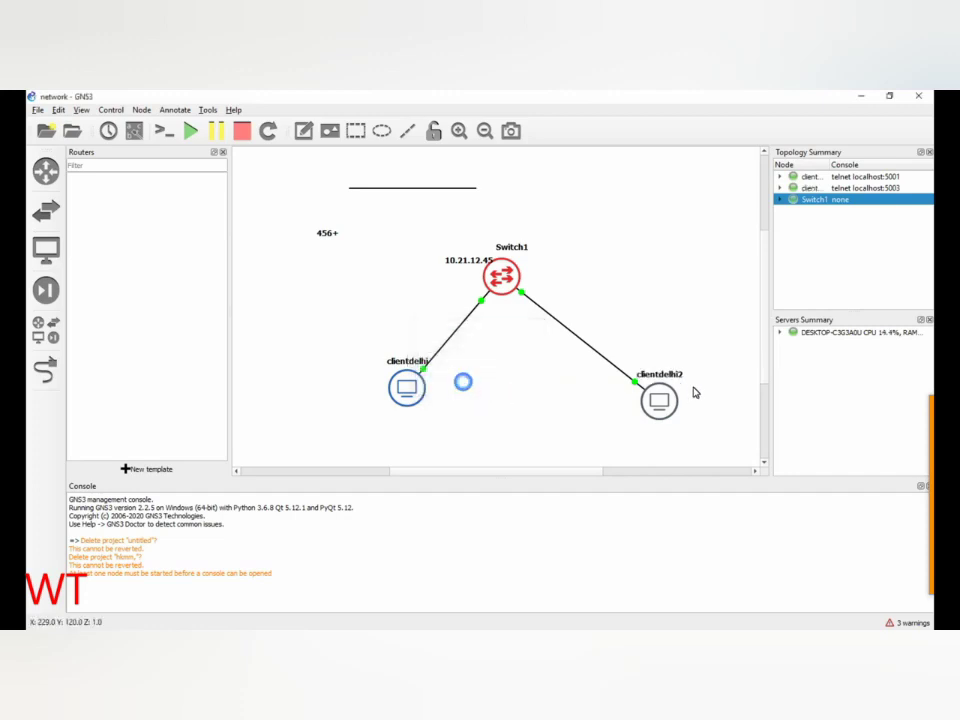
left_click(510, 240)
- Open clientdelhi2's configuration and examine its name and the available console types
right_click(659, 401)
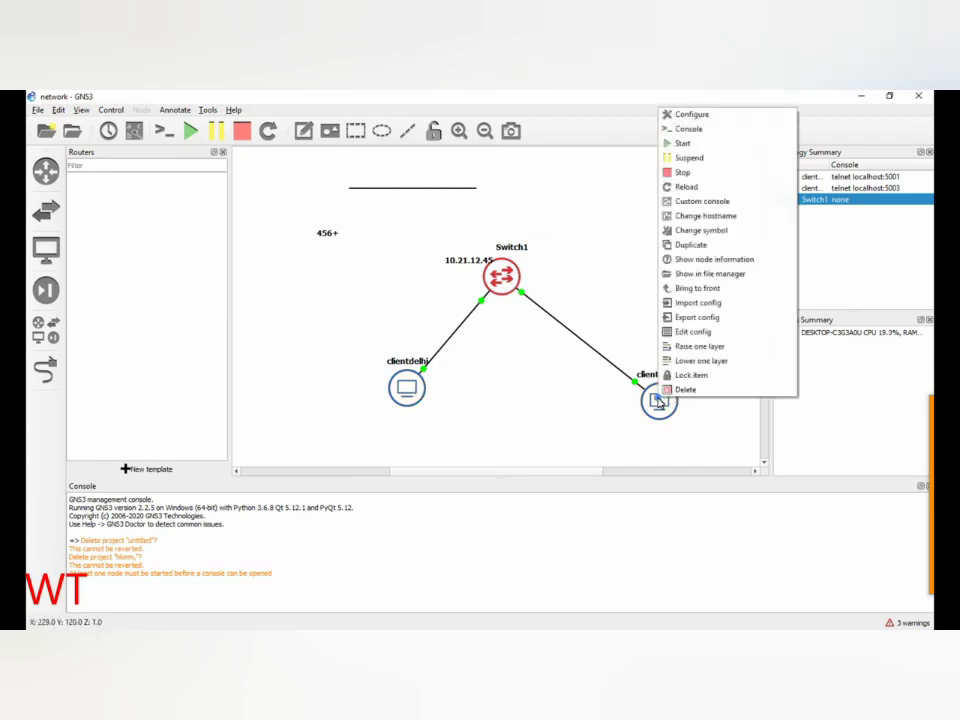
left_click(686, 113)
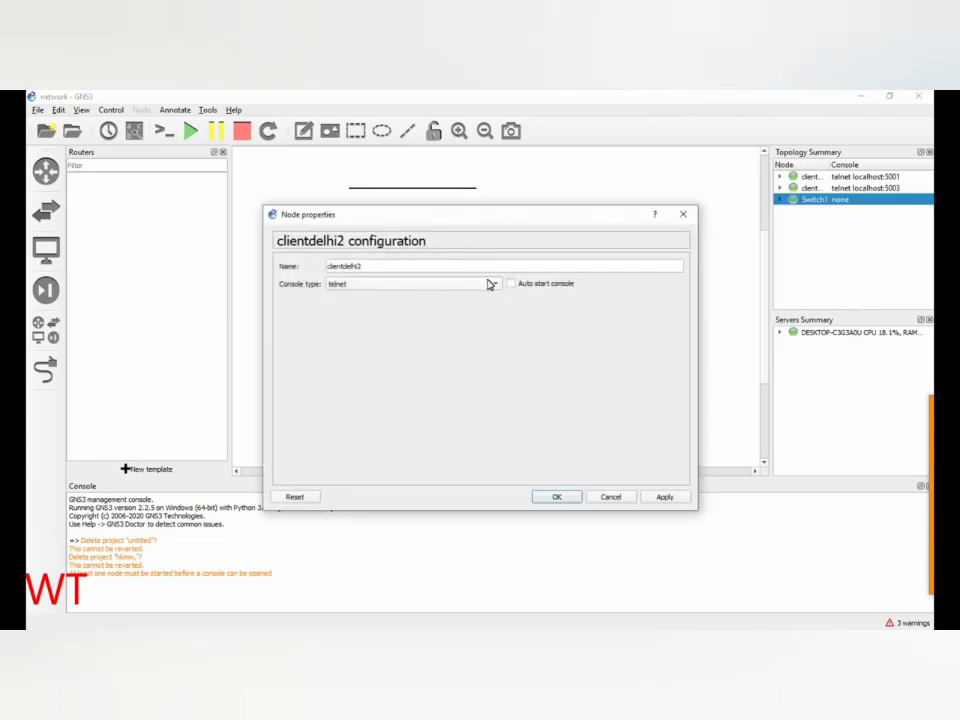
left_click(386, 266)
left_click(363, 290)
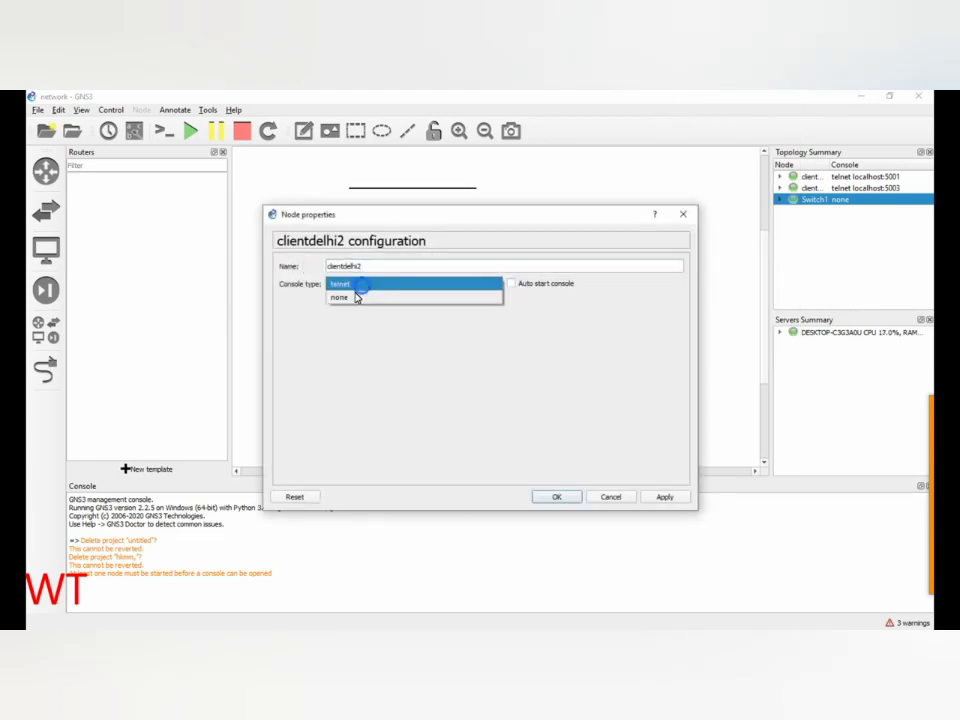
left_click(298, 289)
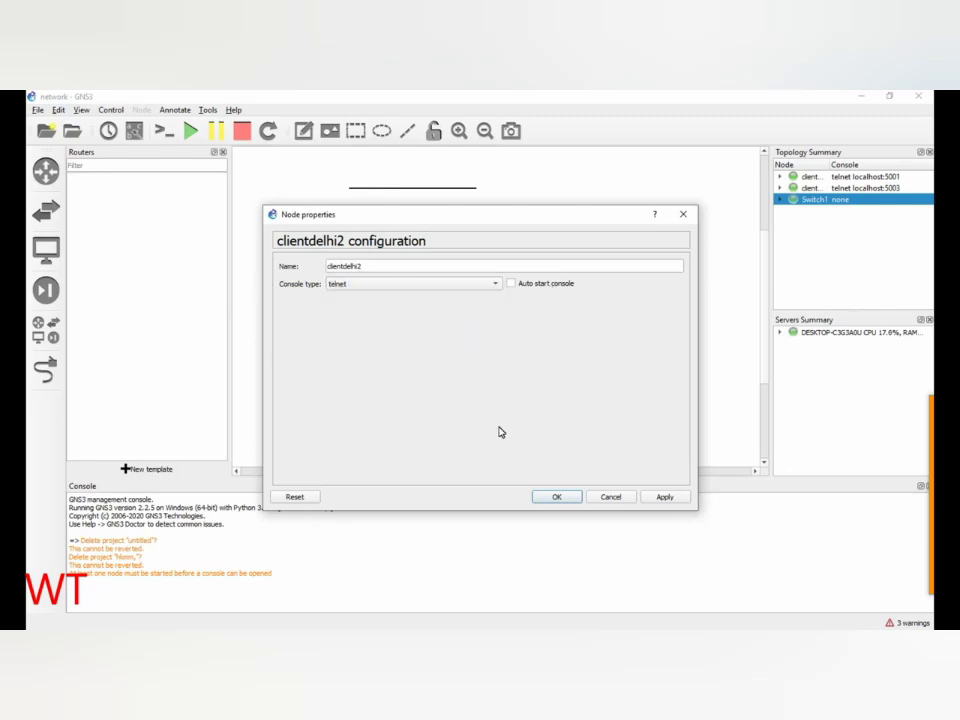
left_click(558, 498)
- Open Switch1's configuration and examine its name and console type options
right_click(505, 274)
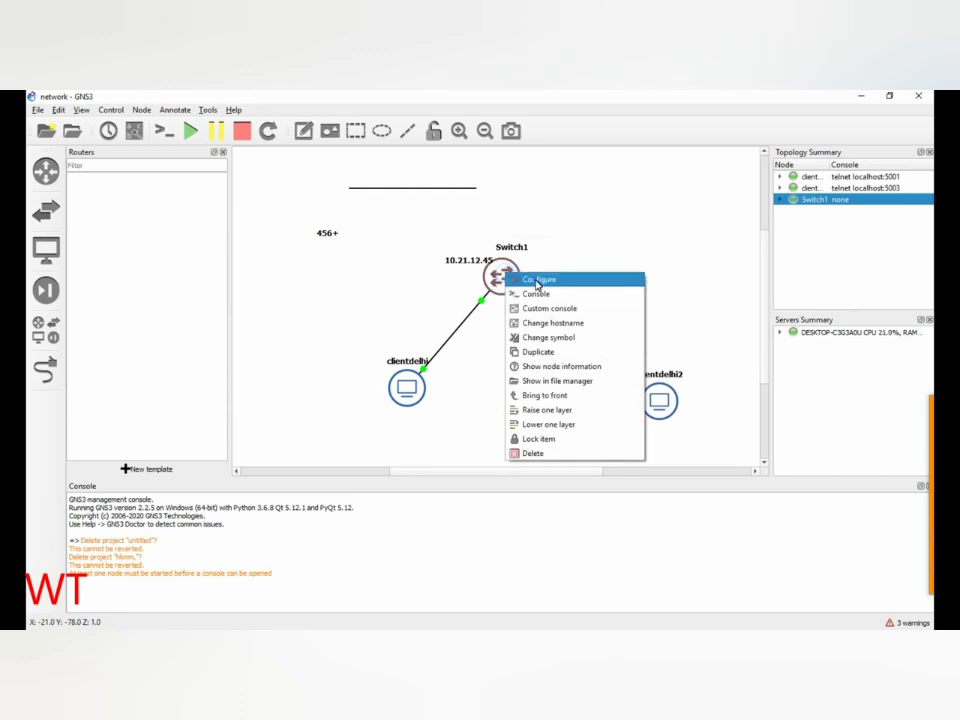
left_click(537, 280)
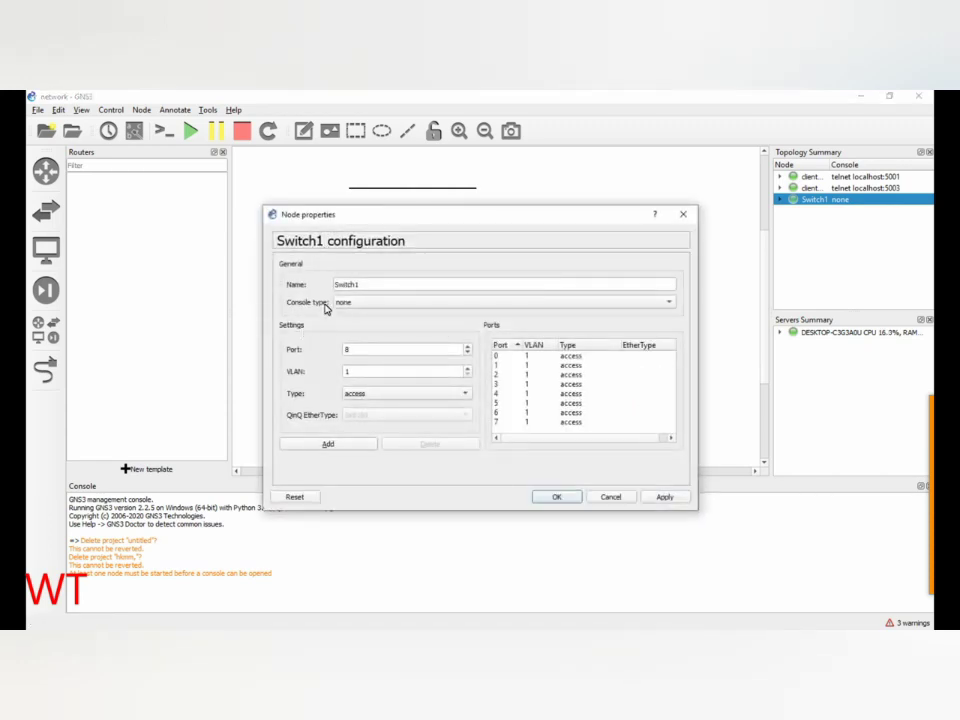
left_click(360, 284)
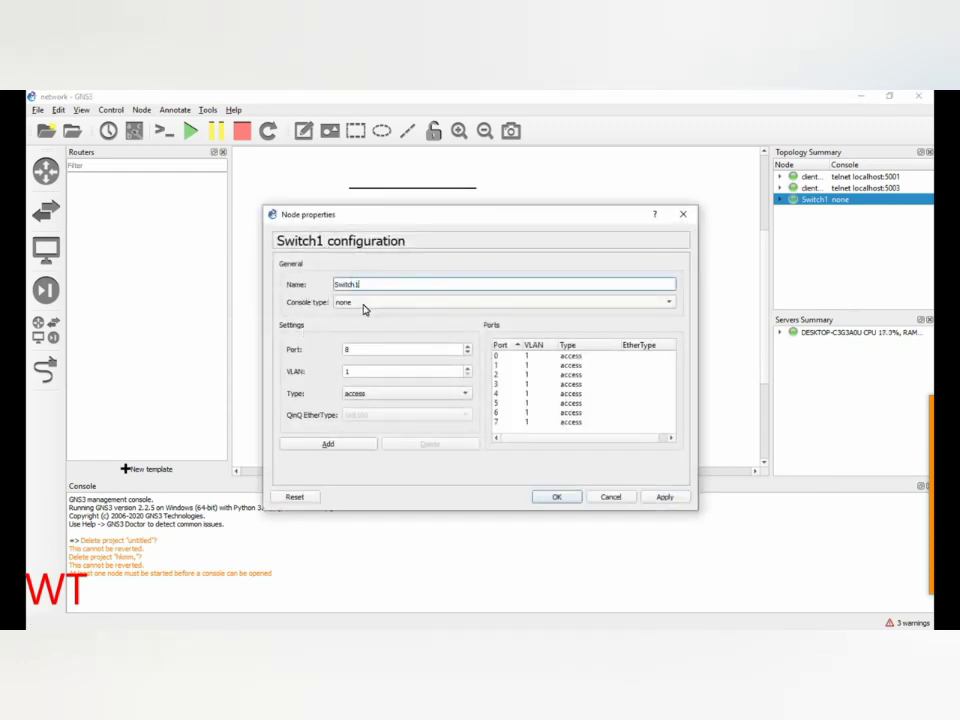
left_click(364, 308)
left_click(364, 304)
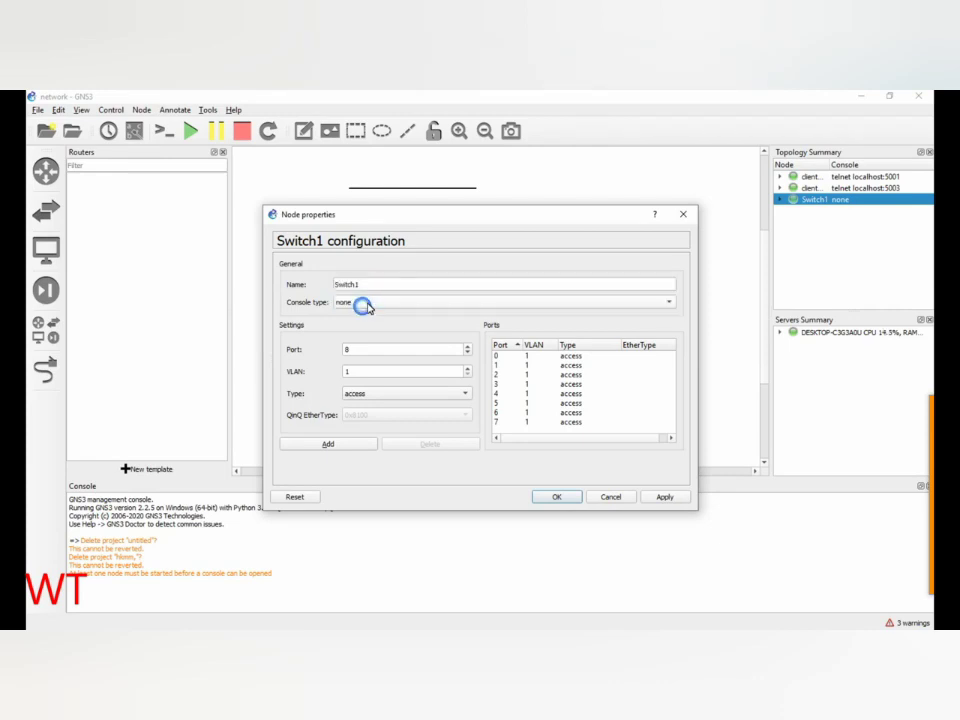
left_click(368, 305)
left_click(369, 303)
- Add access ports 13 and 14 on VLAN 1 to Switch1's port list
double_click(376, 350)
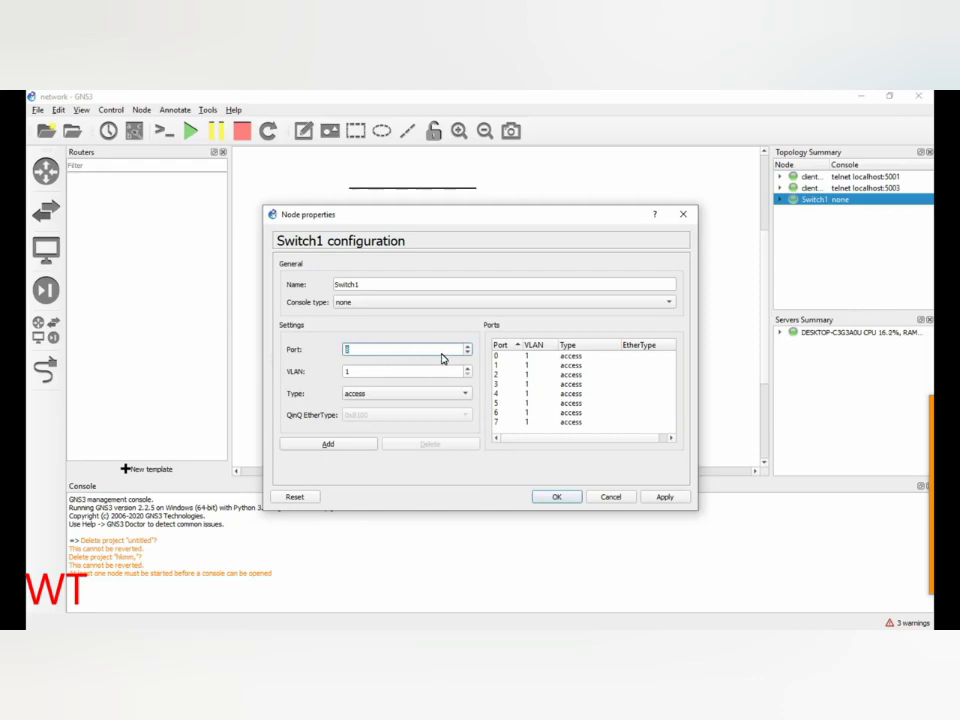
left_click(466, 350)
left_click(466, 350)
left_click(466, 350)
left_click(466, 350)
double_click(386, 350)
left_click(370, 373)
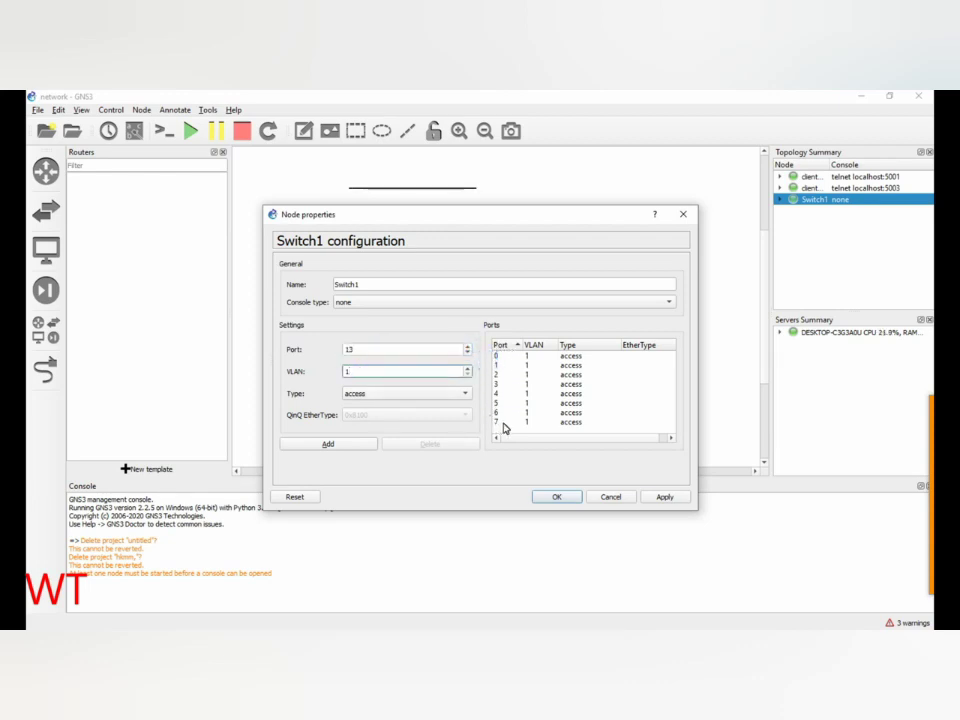
left_click(521, 358)
left_click(527, 421)
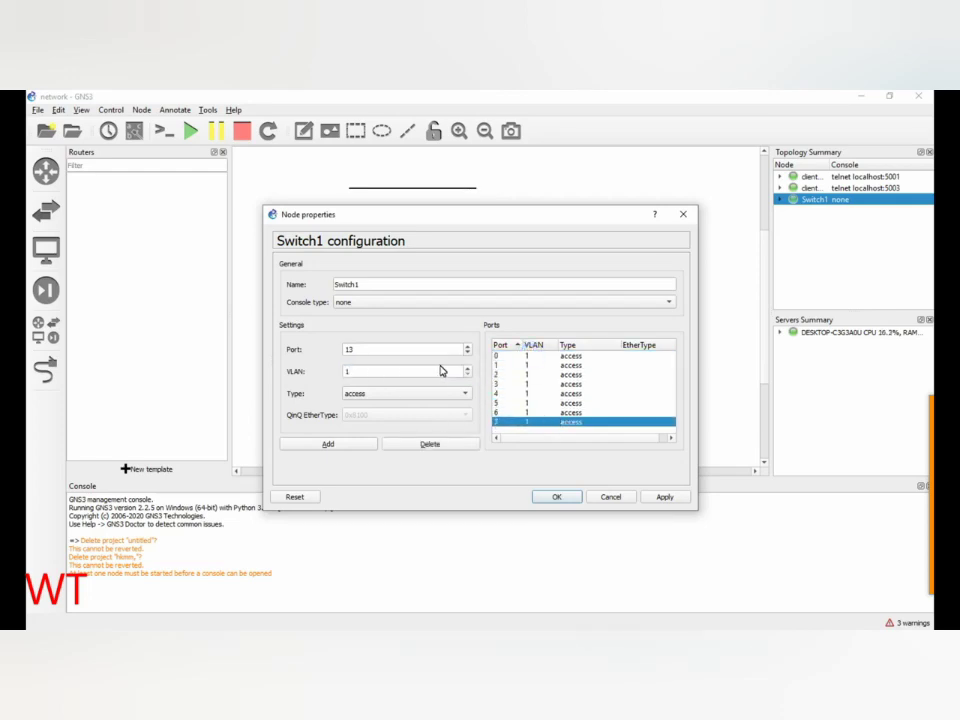
left_click(375, 378)
left_click(358, 395)
left_click(277, 416)
left_click(332, 446)
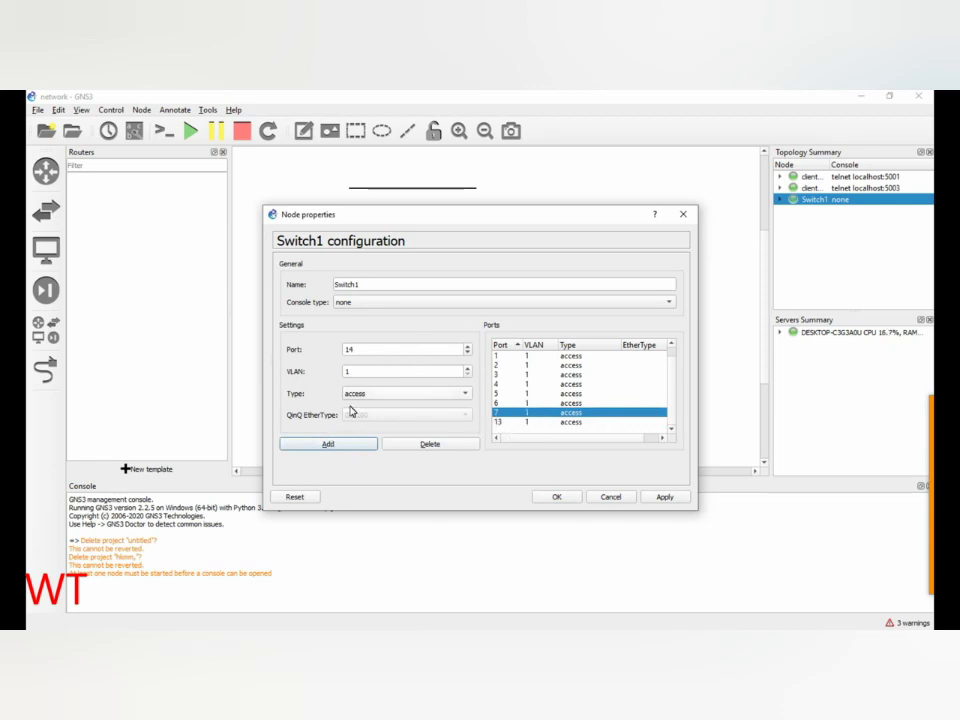
left_click(332, 443)
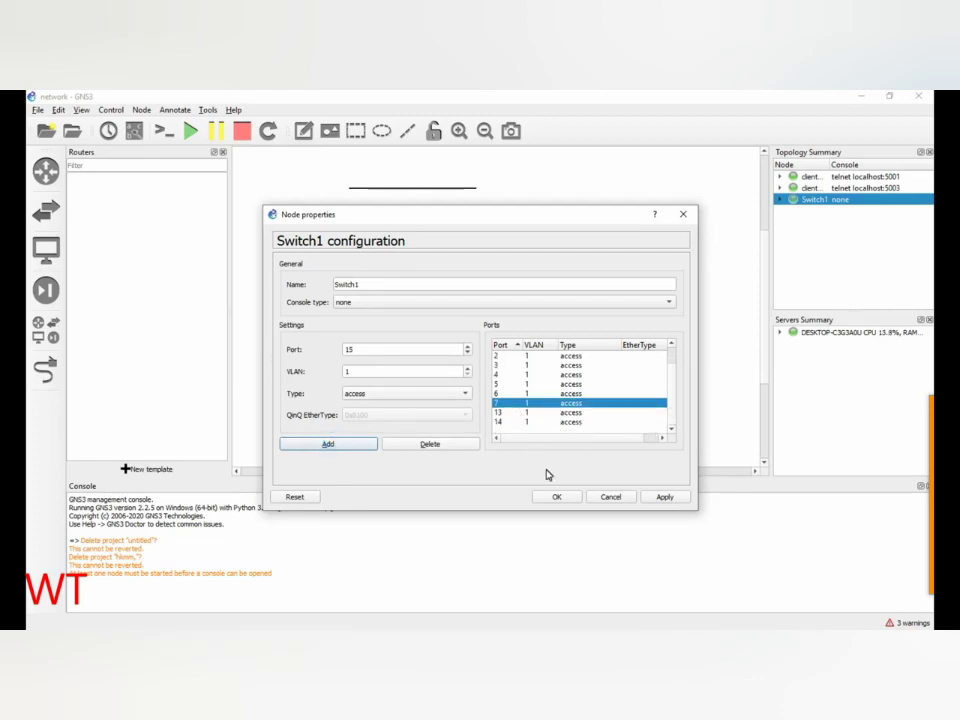
- Try to apply the added ports to Switch1 and dismiss its configuration
left_click(664, 498)
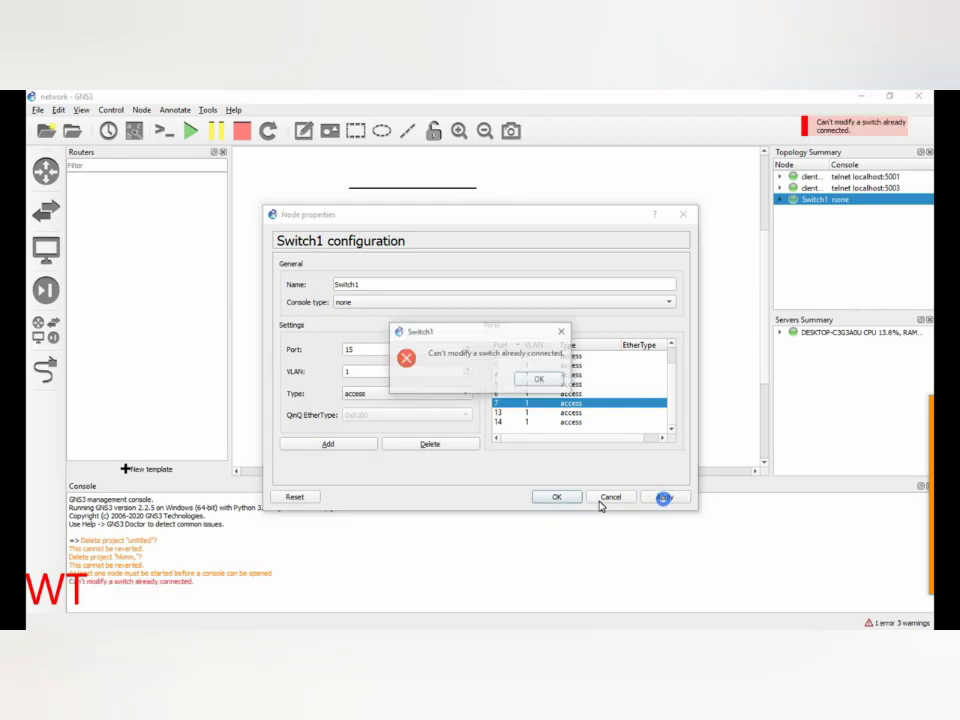
left_click(539, 380)
left_click(556, 497)
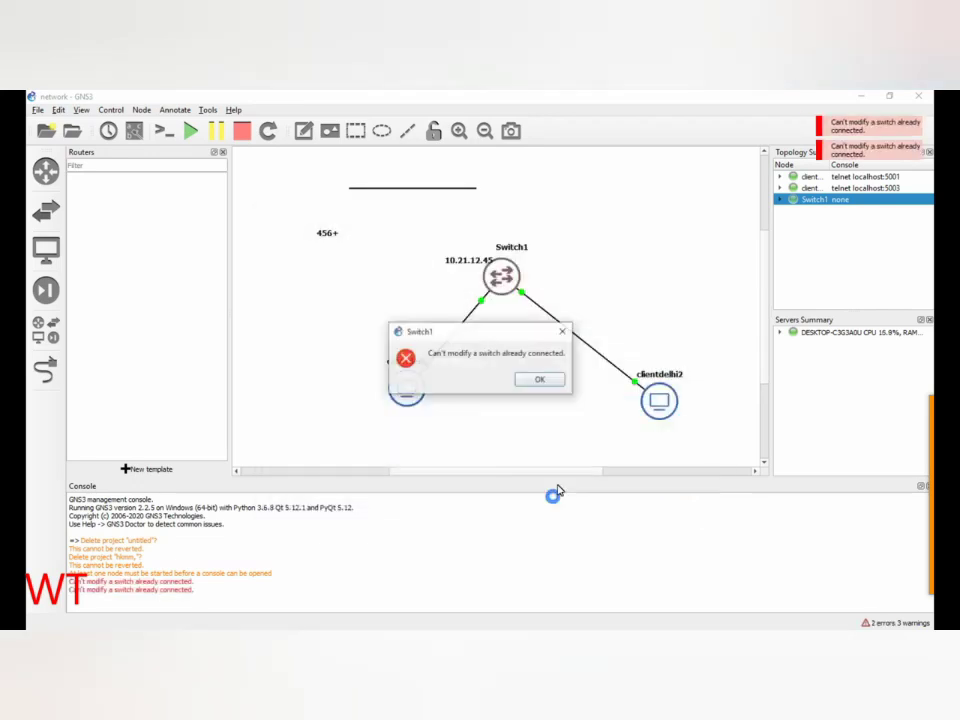
left_click(539, 380)
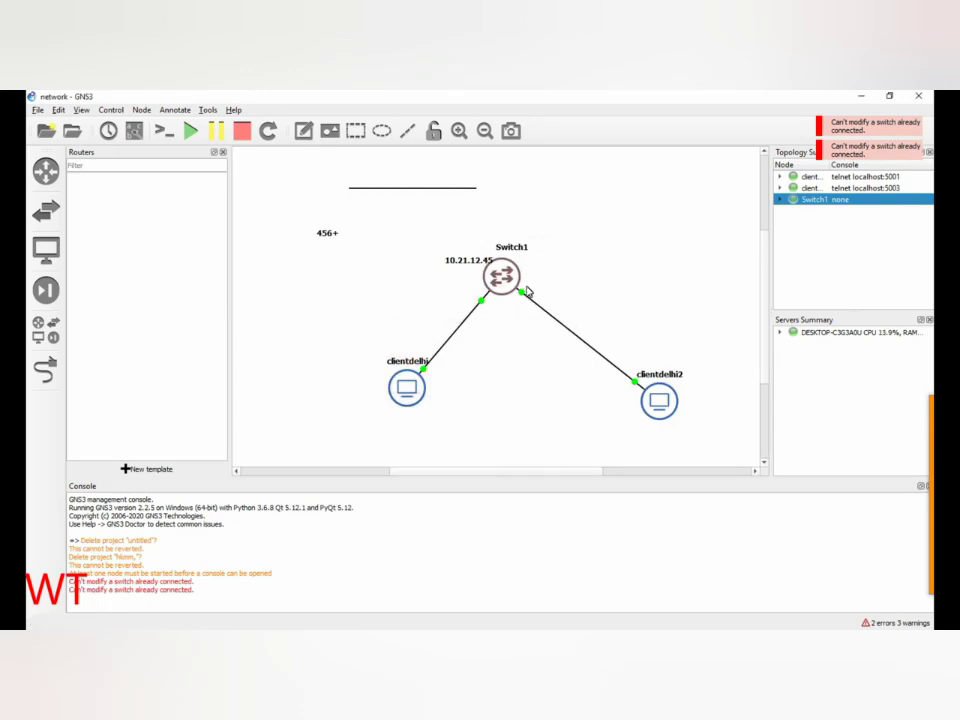
- Try to open Switch1's console, and set the switch's console type to telnet
right_click(490, 275)
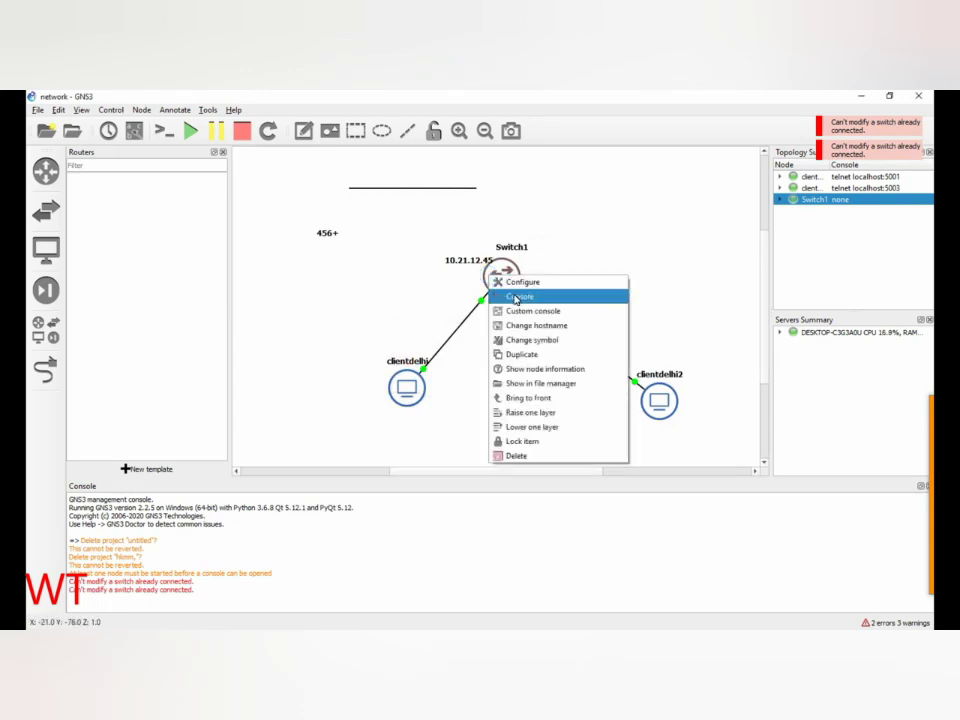
left_click(515, 298)
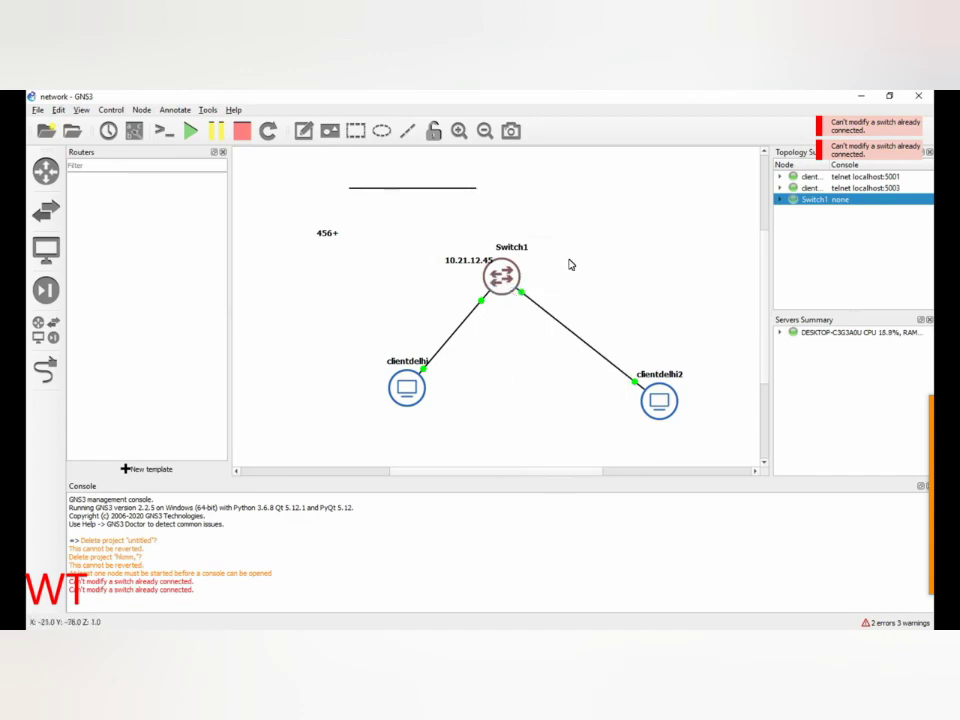
right_click(502, 276)
left_click(536, 285)
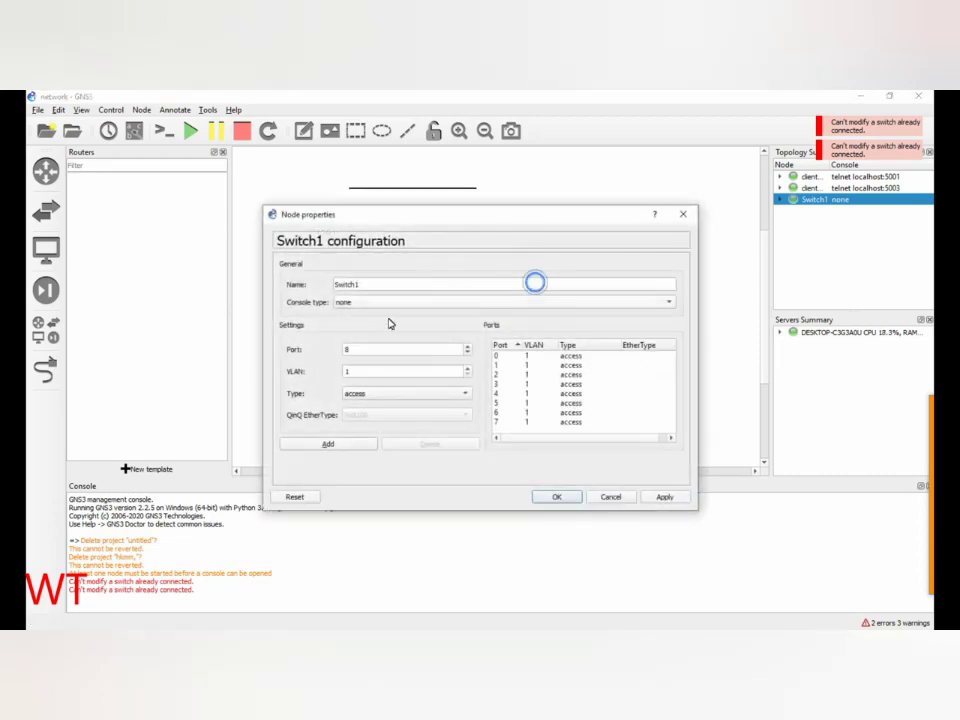
left_click(381, 304)
left_click(375, 289)
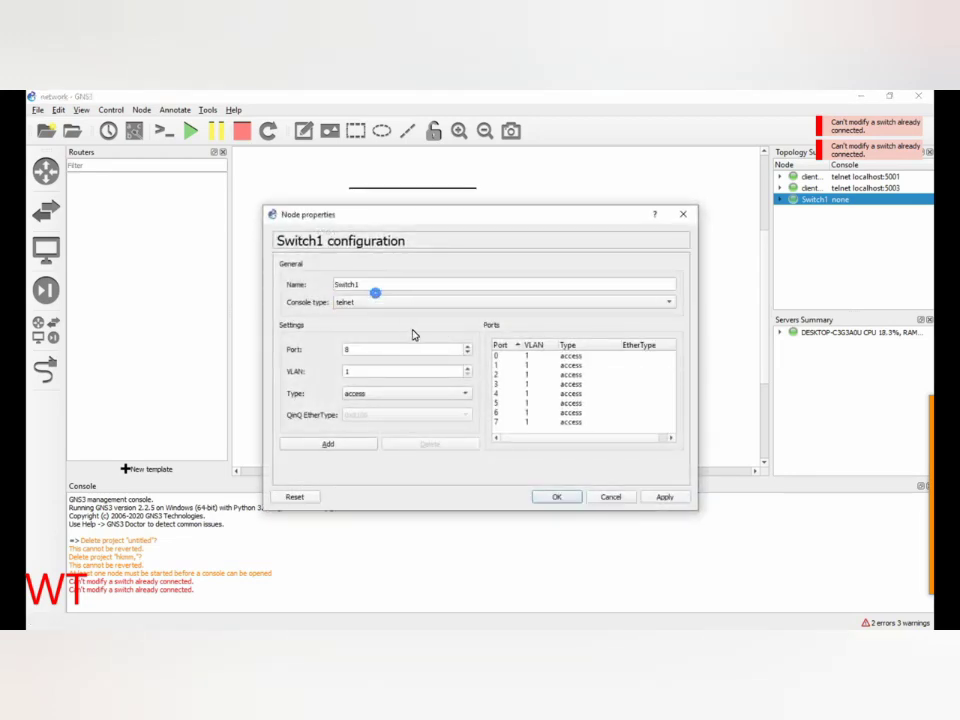
left_click(552, 498)
- Open Switch1's telnet console, try to reconnect the session, and close the console window
right_click(498, 277)
key("Escape")
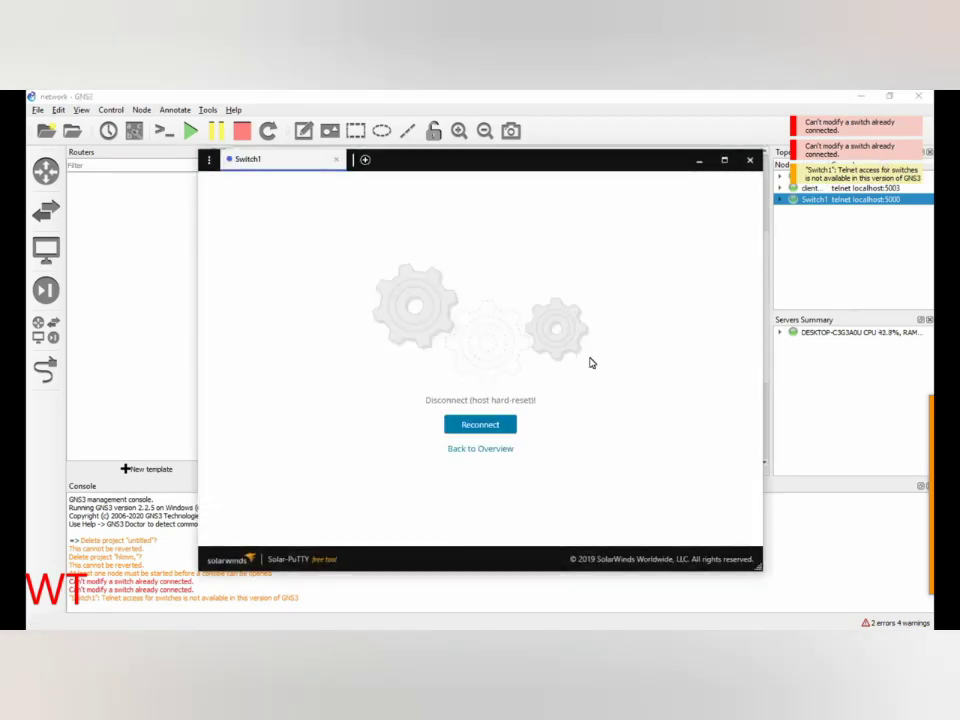
left_click(485, 432)
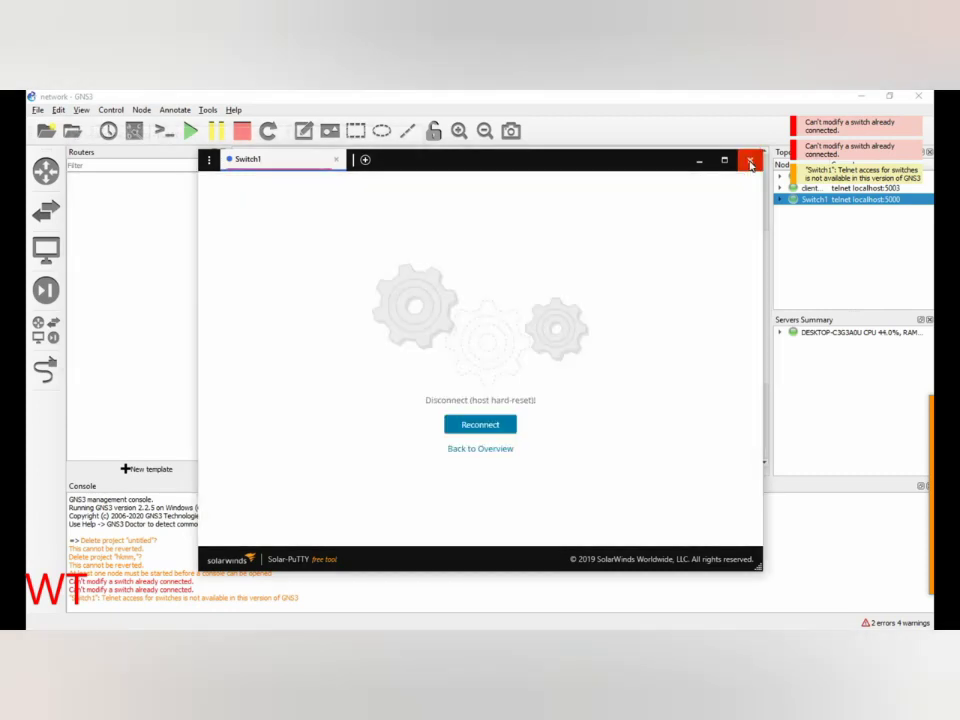
left_click(751, 162)
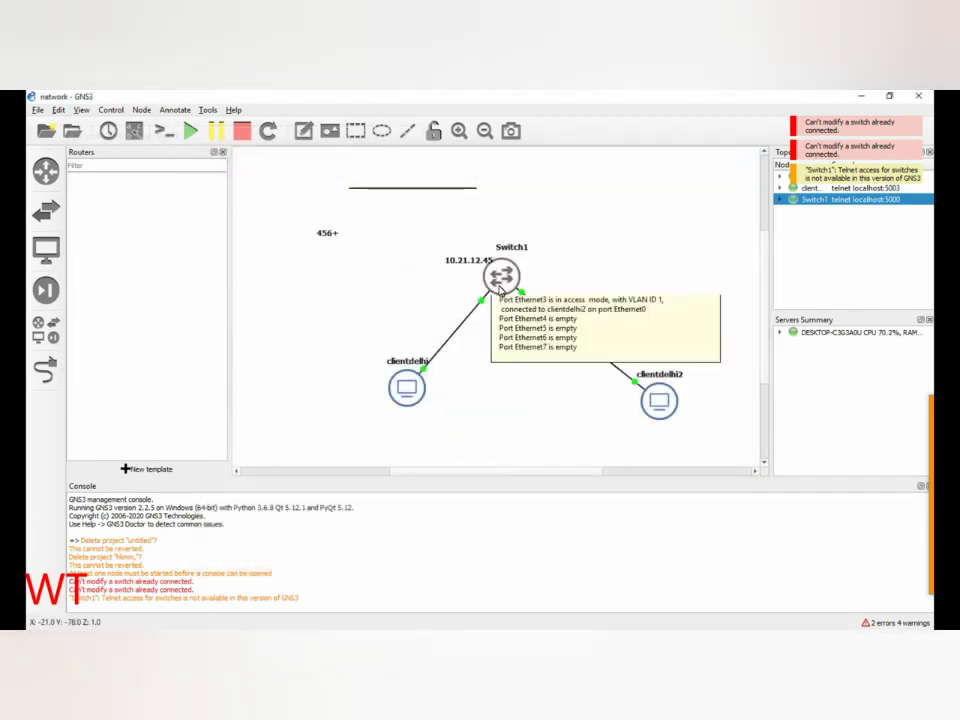
- Open clientdelhi's startup.vpc configuration and examine the ip and set pcname lines without saving
right_click(501, 290)
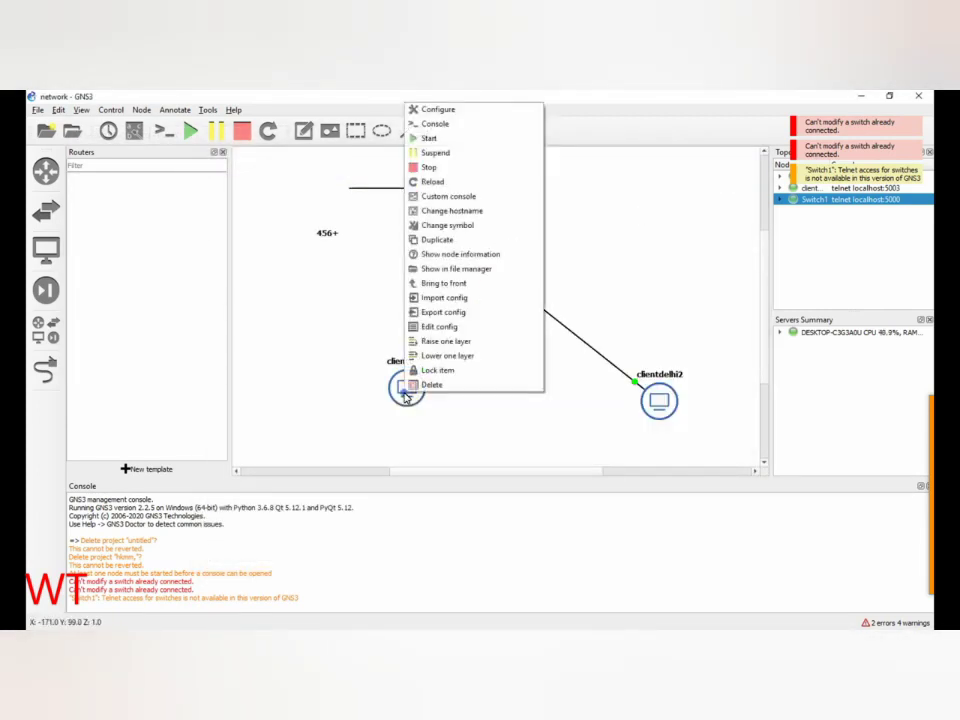
left_click(505, 320)
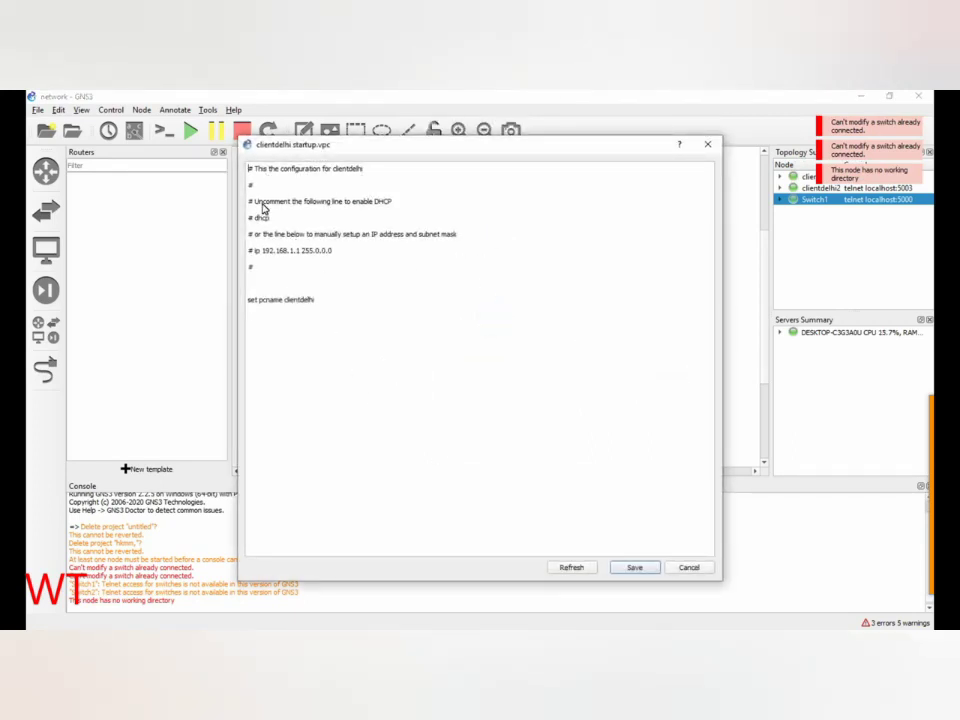
left_click_drag(265, 253, 343, 253)
left_click(344, 252)
left_click_drag(256, 303, 314, 300)
left_click(332, 252)
left_click_drag(332, 252, 262, 252)
left_click(341, 264)
left_click(686, 568)
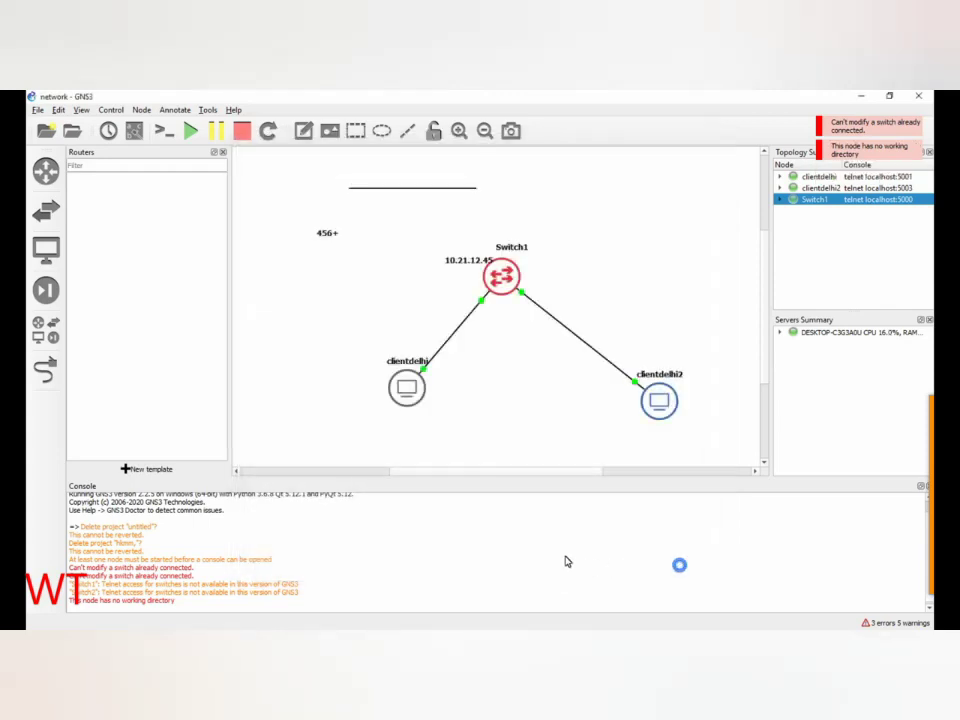
- Show the grid in the topology workspace
right_click(406, 388)
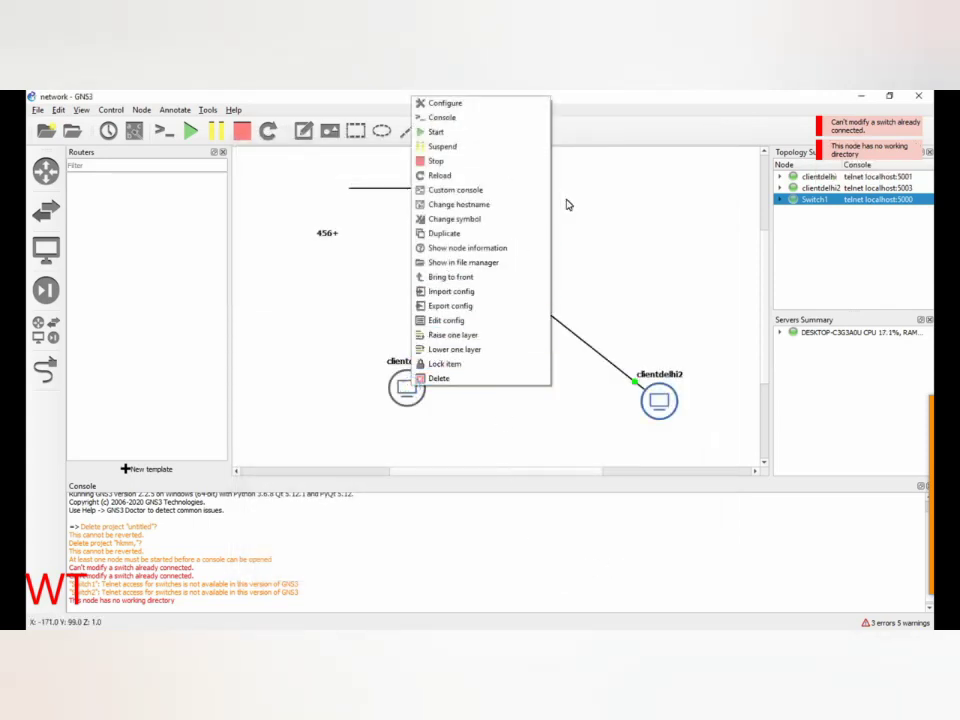
left_click(565, 208)
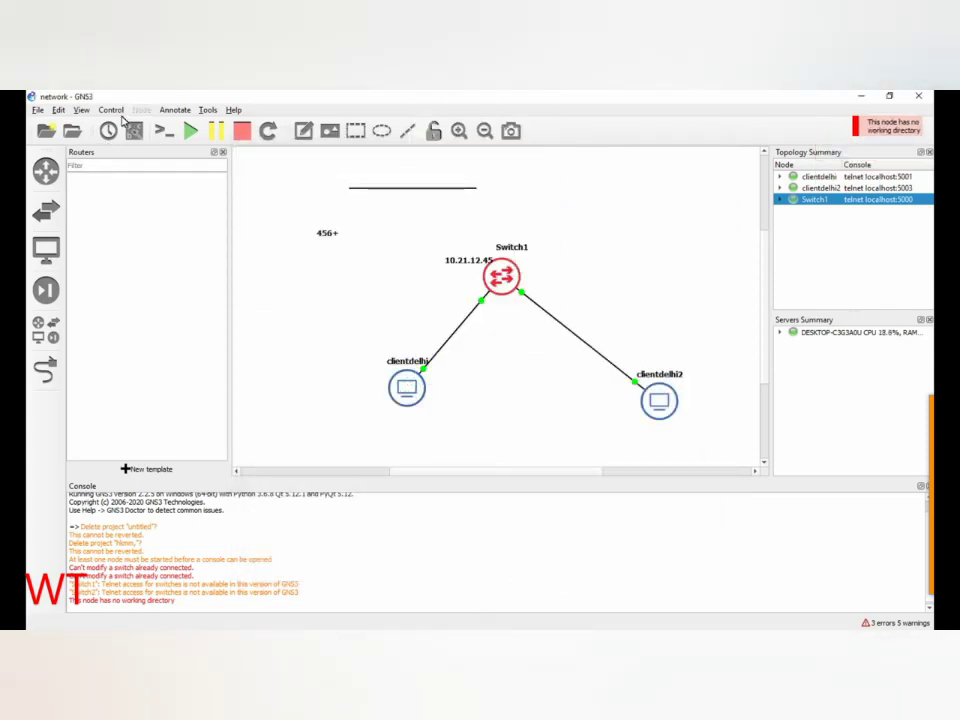
left_click(81, 110)
left_click(88, 215)
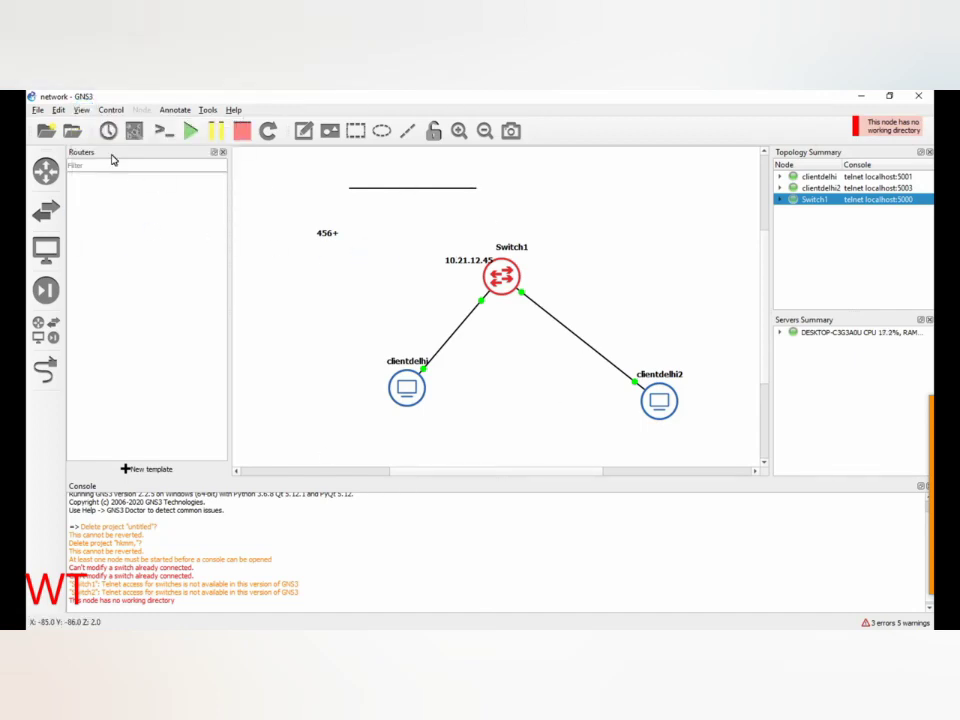
left_click(81, 110)
left_click(96, 228)
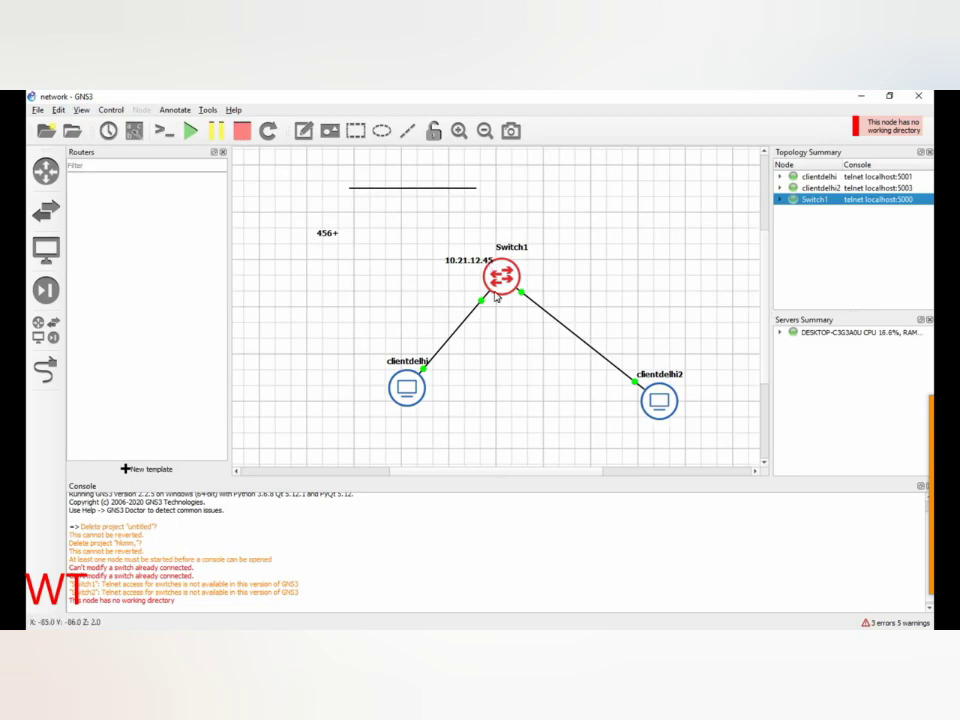
- Move clientdelhi to the left of Switch1 and clientdelhi2 to its right, both nearly level with the switch
left_click_drag(405, 388, 321, 242)
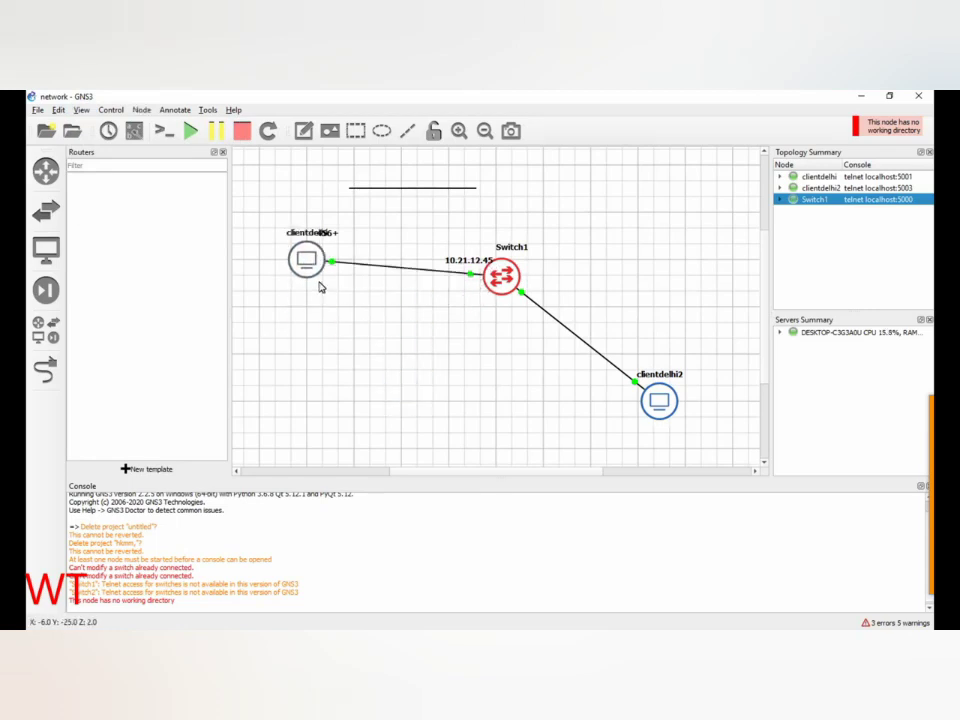
key("ctrl+z")
key("ctrl+y")
left_click_drag(668, 423, 647, 281)
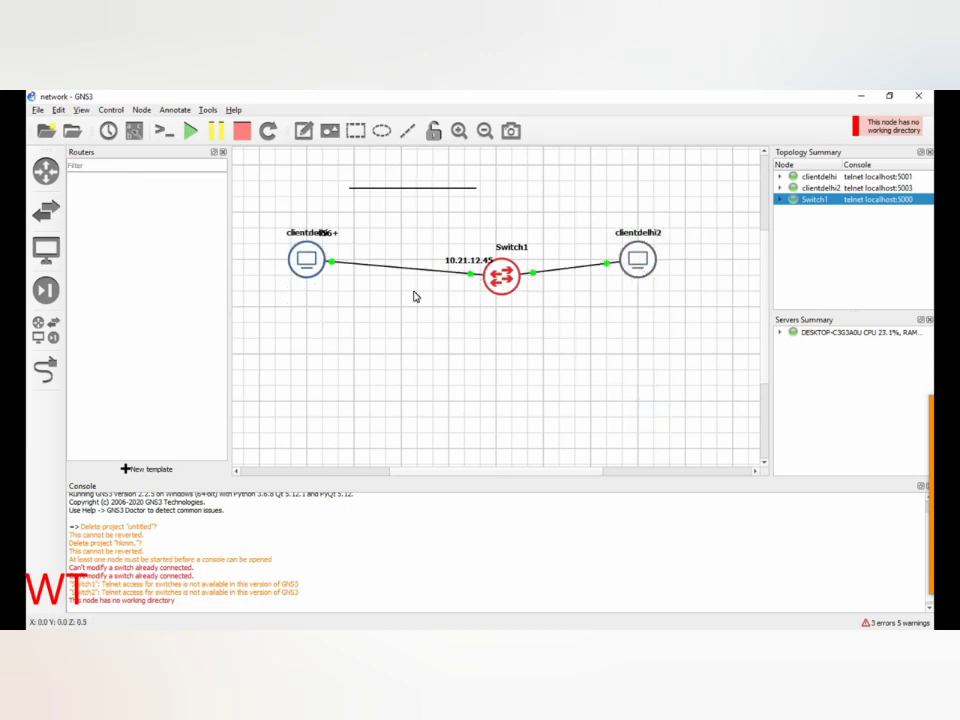
- Hide the grid in the topology workspace and show it again
left_click(420, 369)
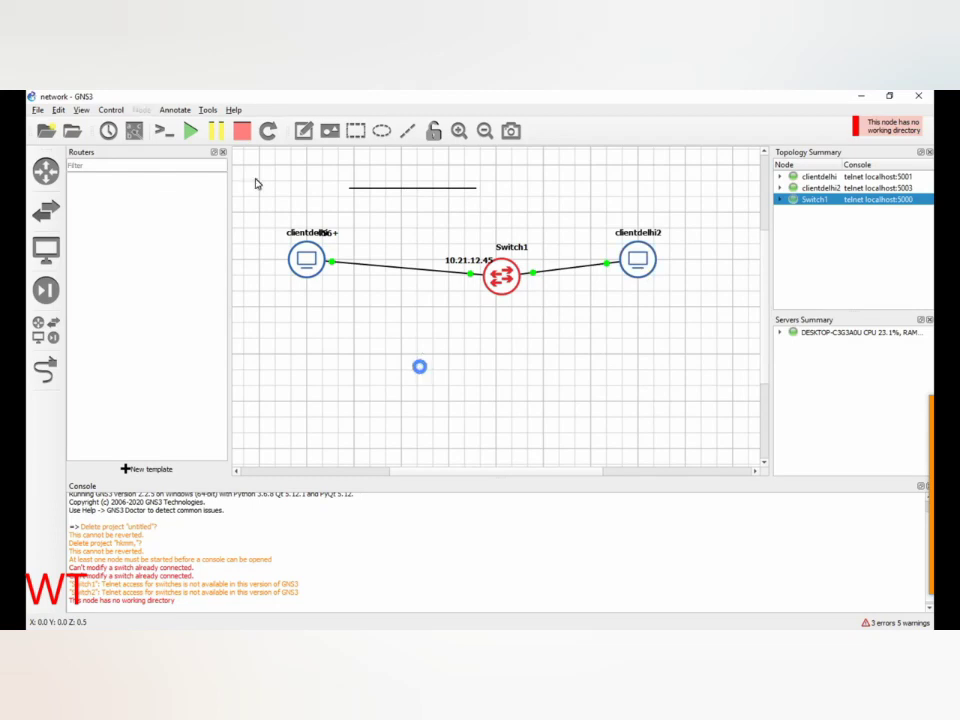
left_click(81, 110)
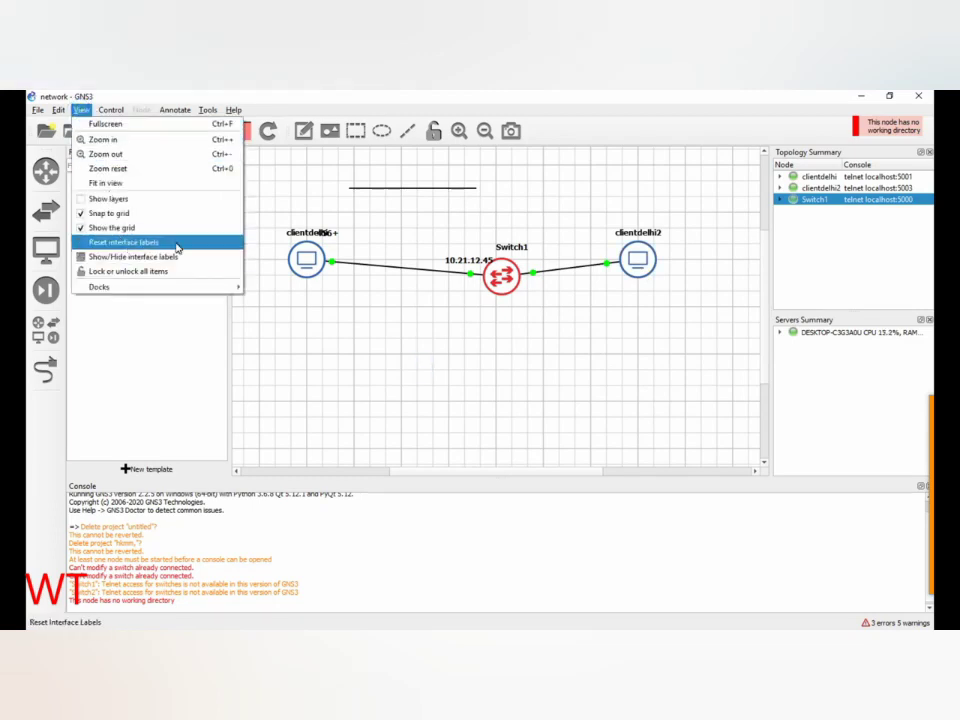
left_click(409, 306)
scroll(467, 250, "up", 1)
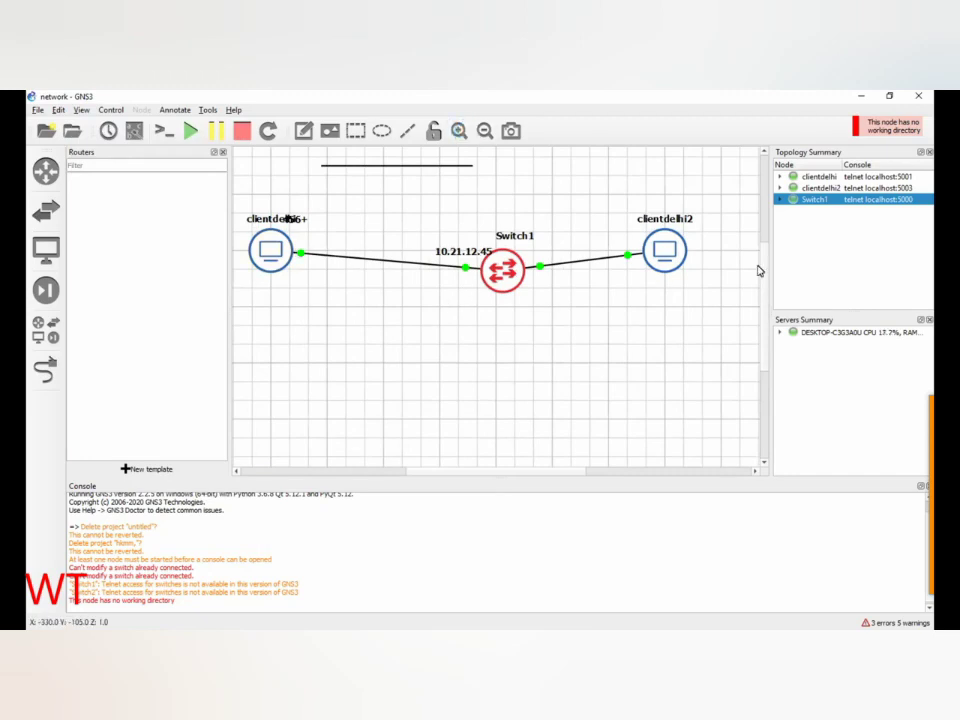
left_click(81, 110)
left_click(105, 228)
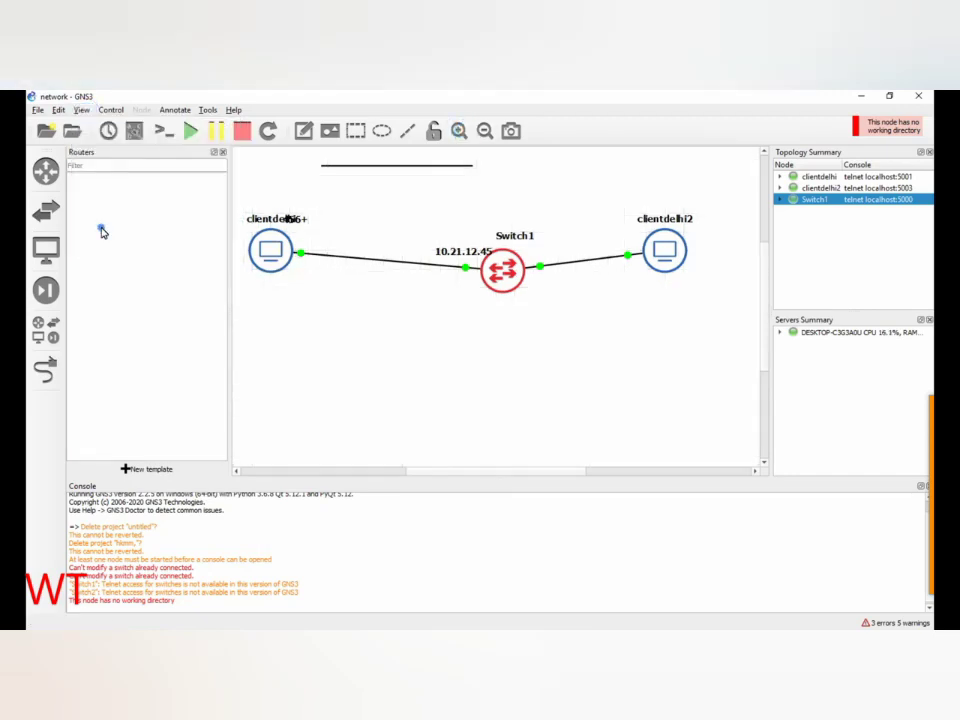
left_click(81, 110)
left_click(110, 228)
left_click(788, 177)
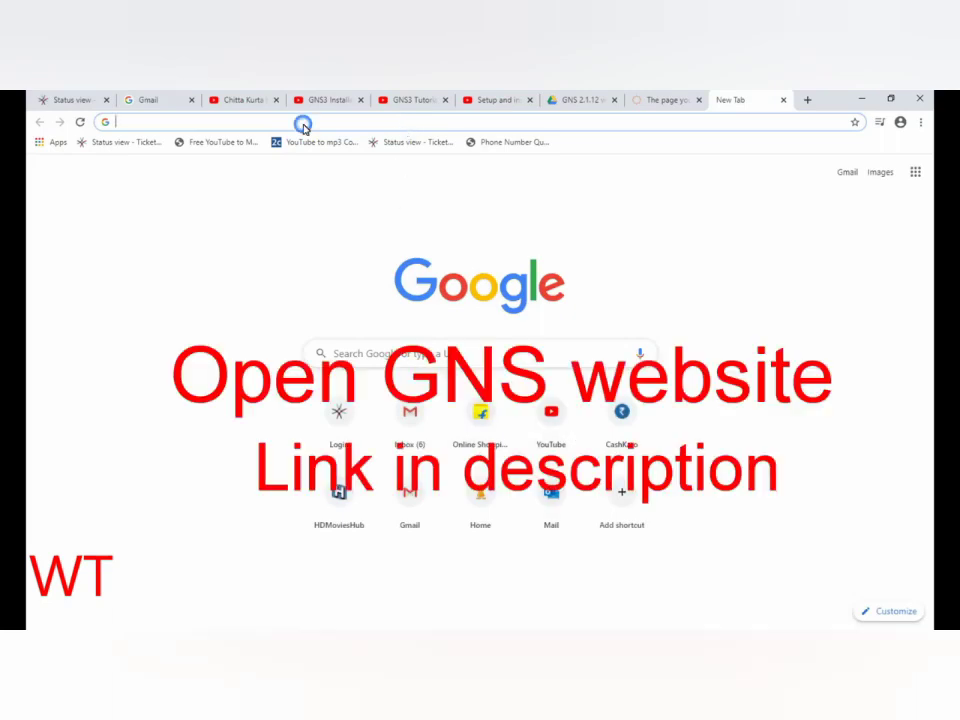
type("https://gns3.com/")
key("Return")
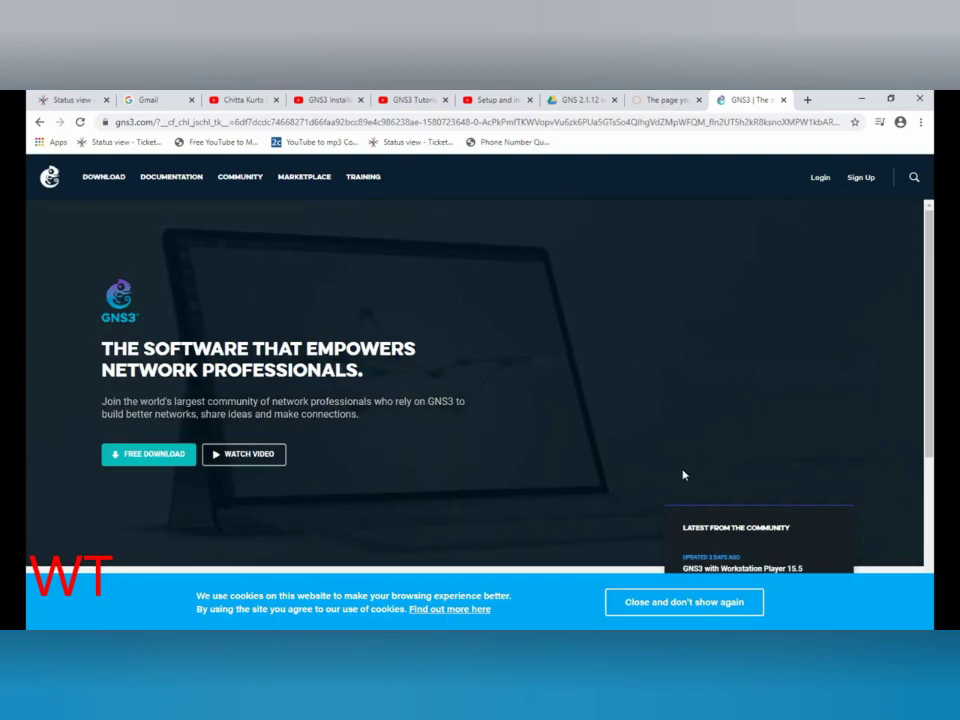
left_click(171, 176)
left_click(100, 180)
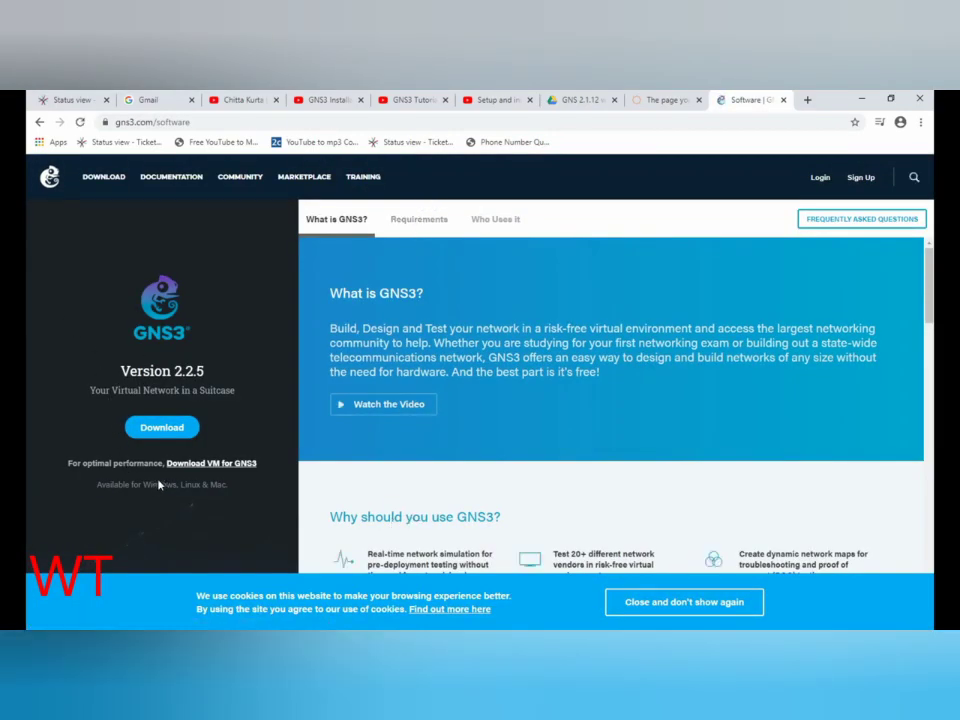
- Open the GNS3 requirements and examine the minimum operating system and memory entries
left_click(402, 228)
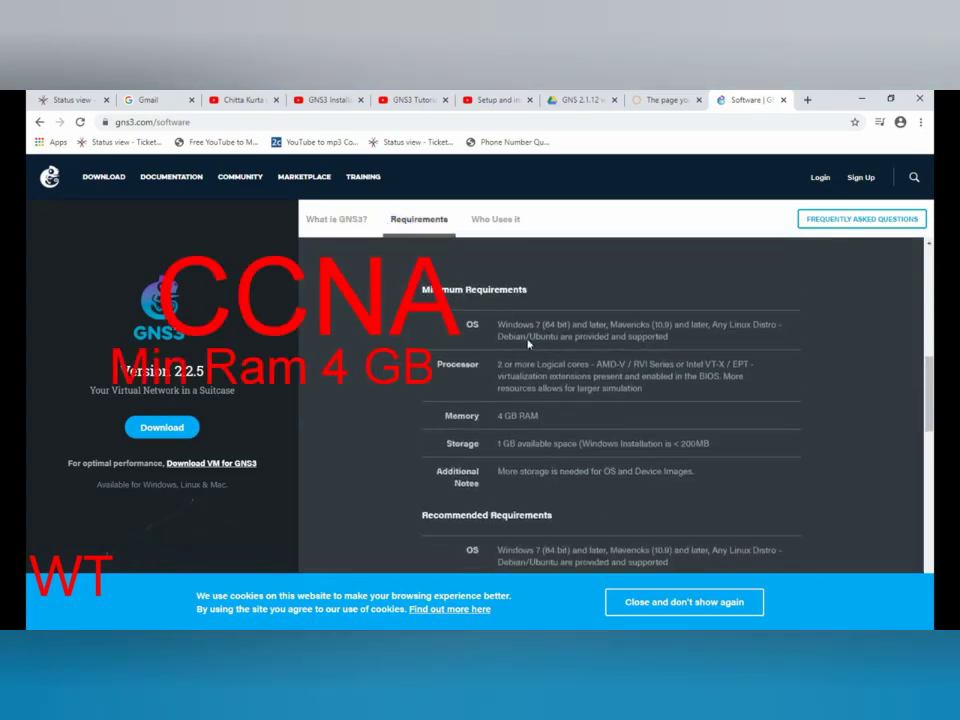
left_click_drag(466, 324, 737, 337)
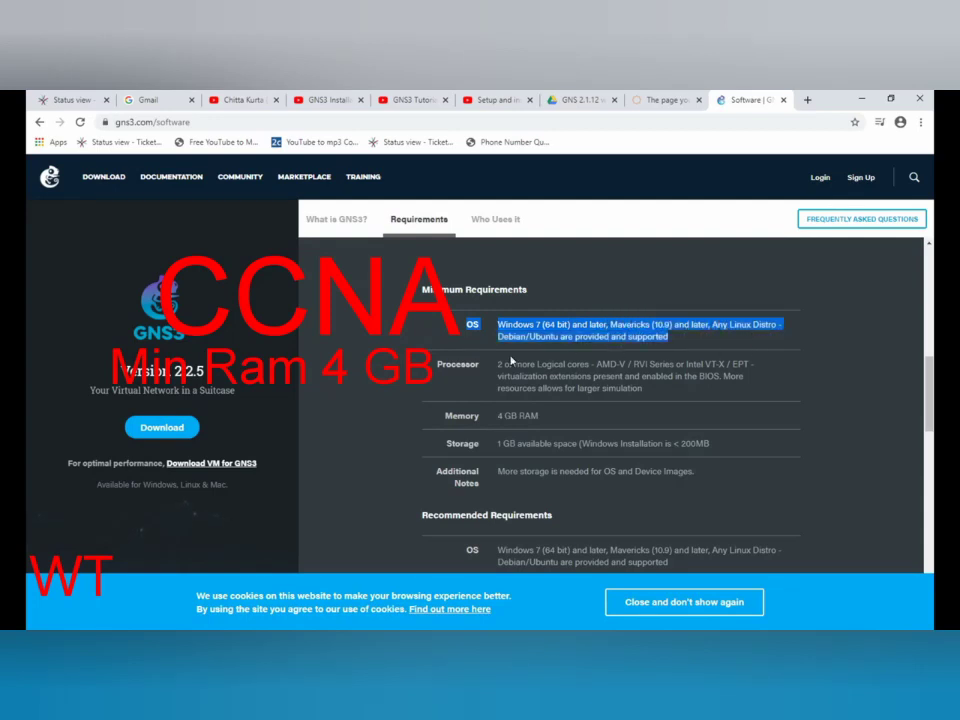
left_click_drag(441, 424, 538, 419)
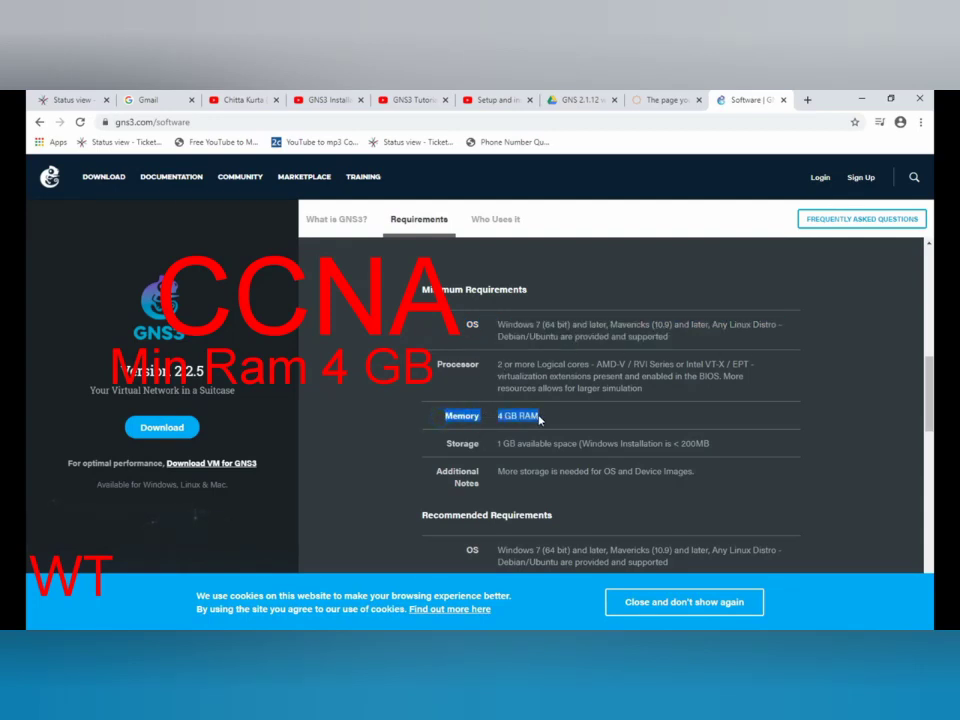
left_click(570, 418)
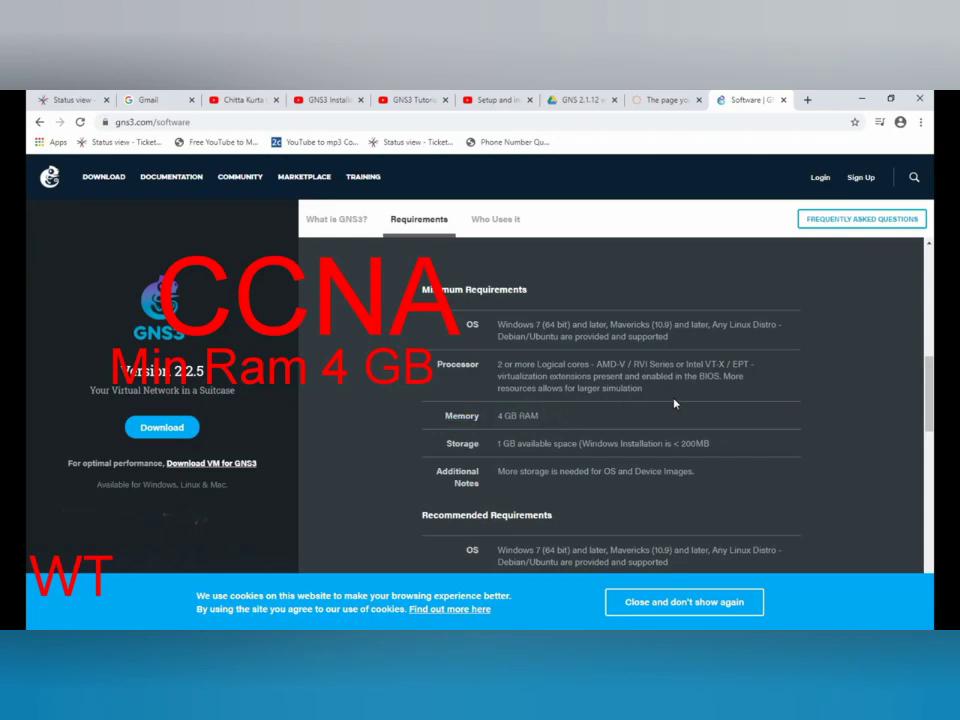
- Examine the recommended GNS3 requirements for operating system, memory and storage
scroll(493, 332, "down", 3)
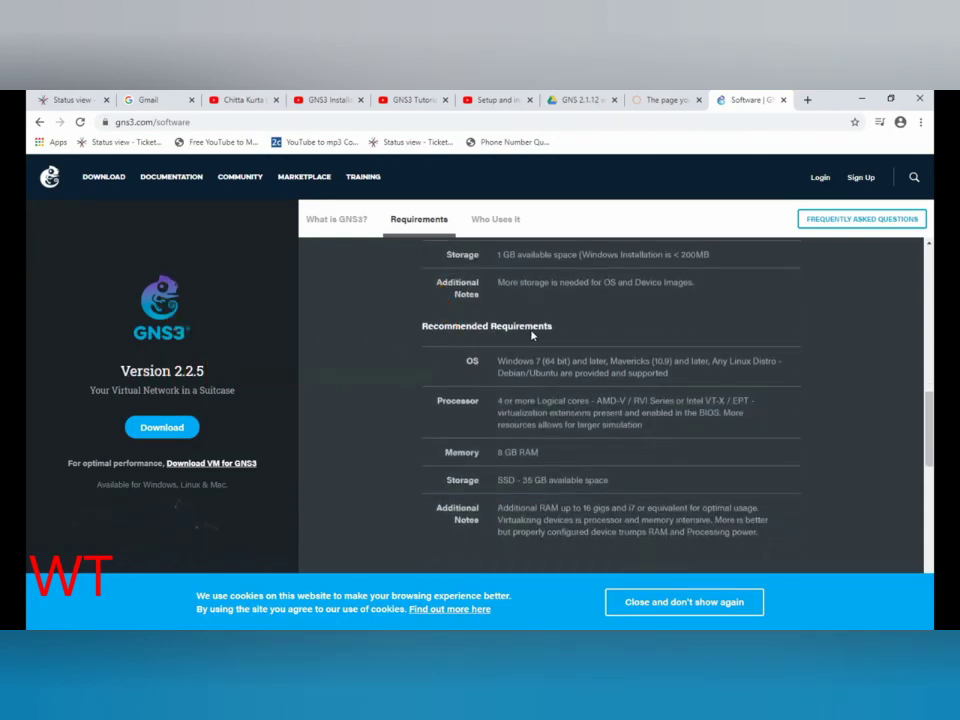
left_click_drag(455, 360, 764, 371)
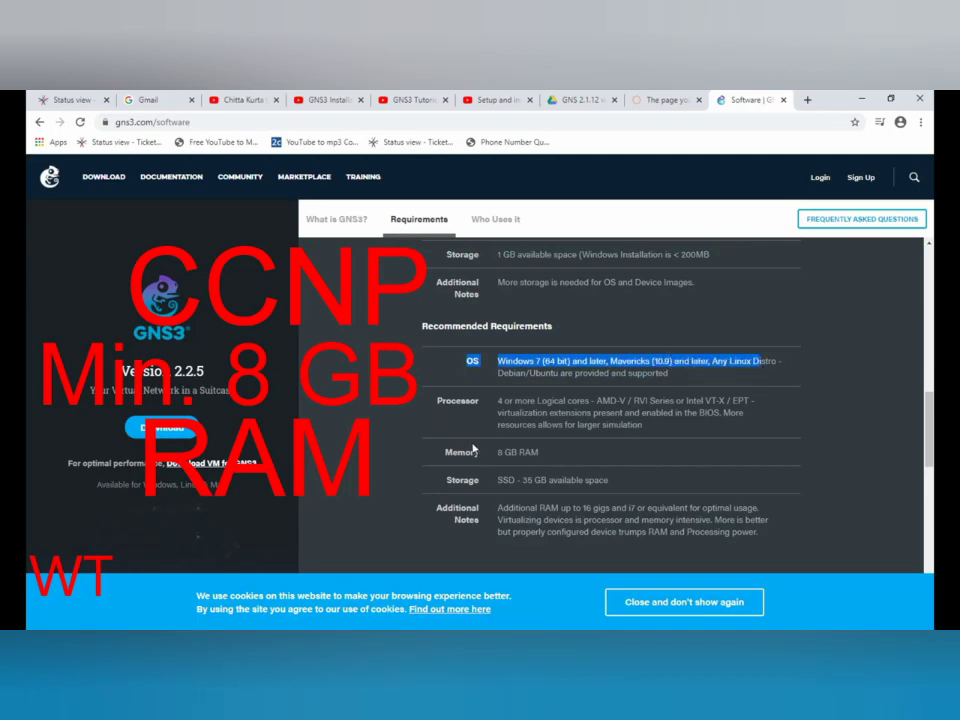
left_click_drag(445, 454, 549, 455)
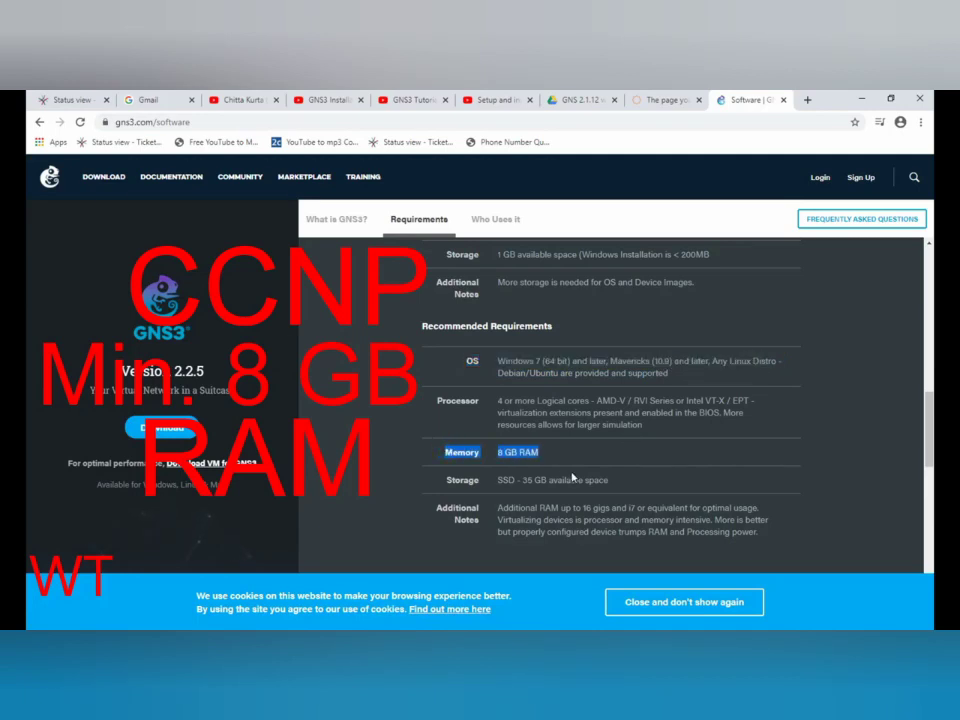
left_click_drag(450, 486, 572, 486)
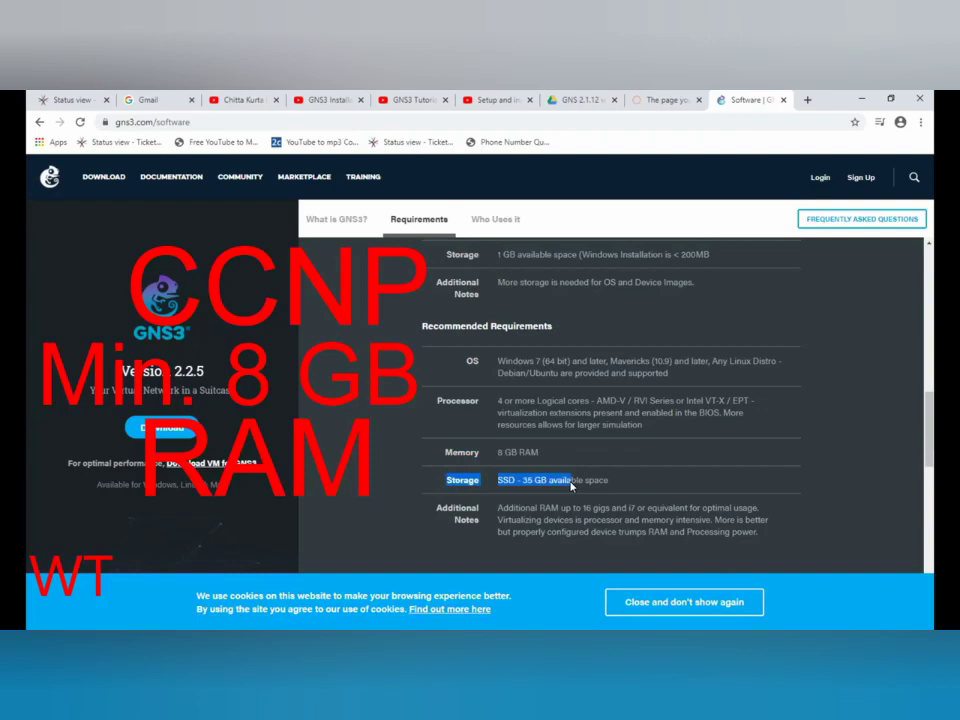
scroll(572, 486, "down", 3)
scroll(572, 486, "up", 3)
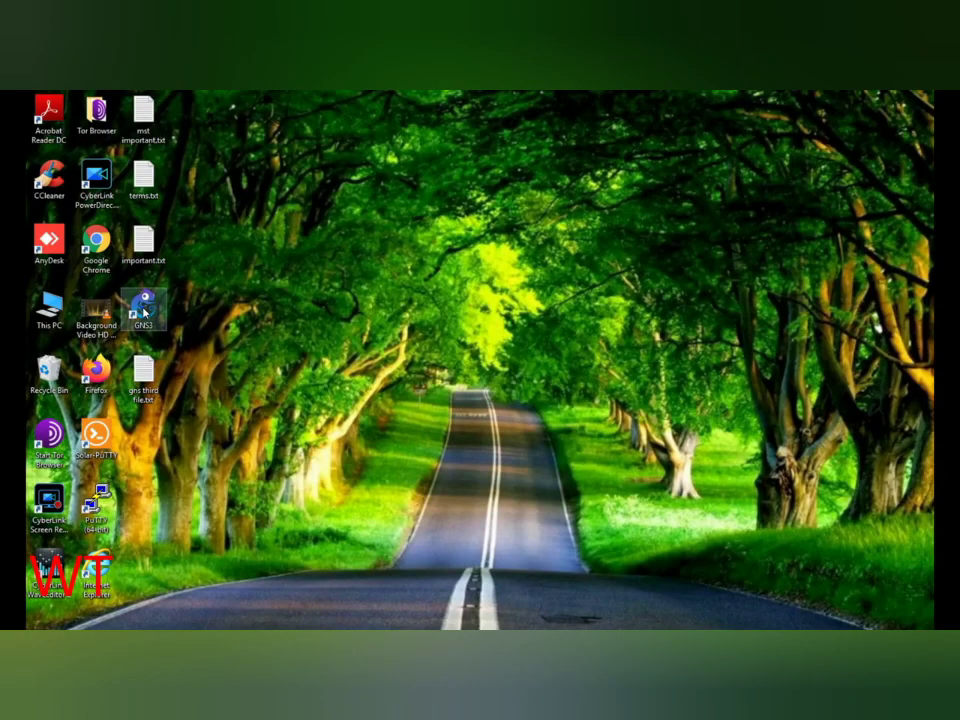
- Launch GNS3 from the desktop and create a new project named router ios
left_click(143, 311)
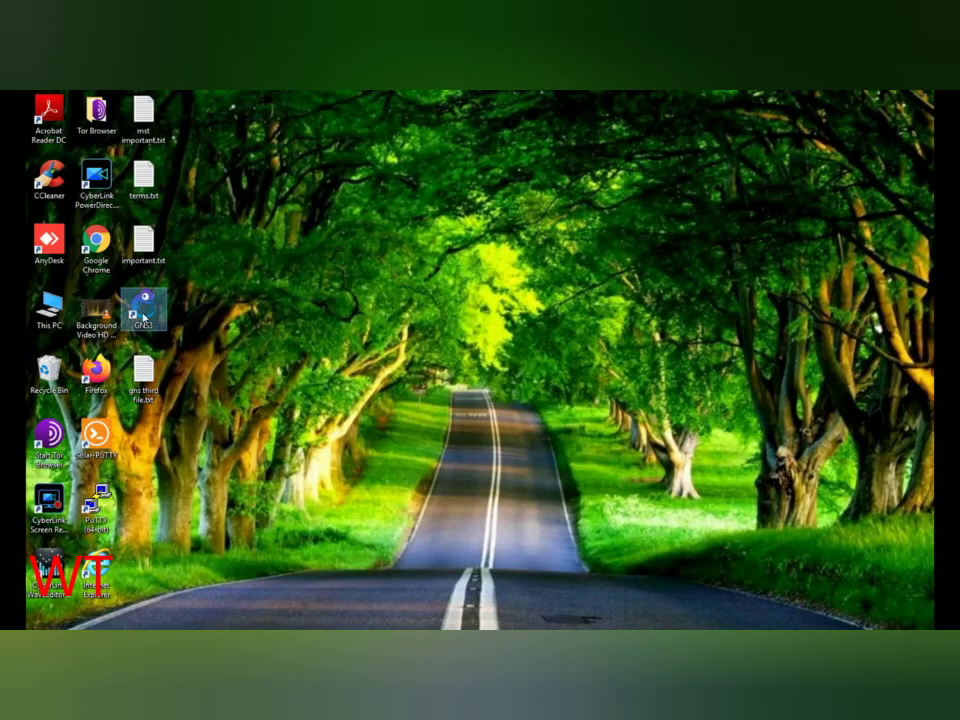
double_click(138, 312)
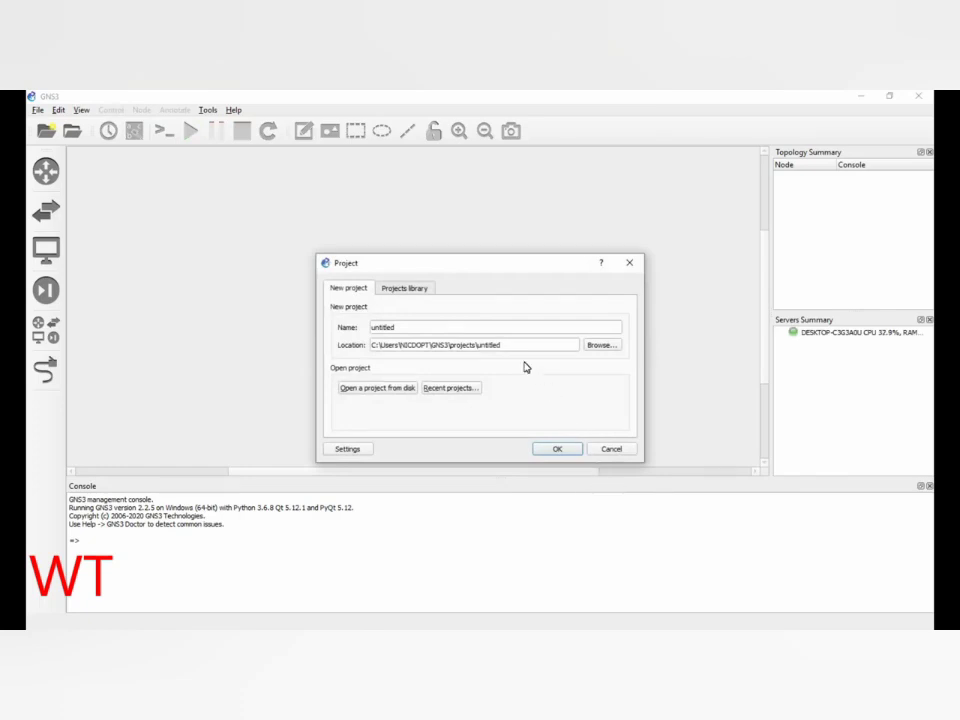
double_click(392, 330)
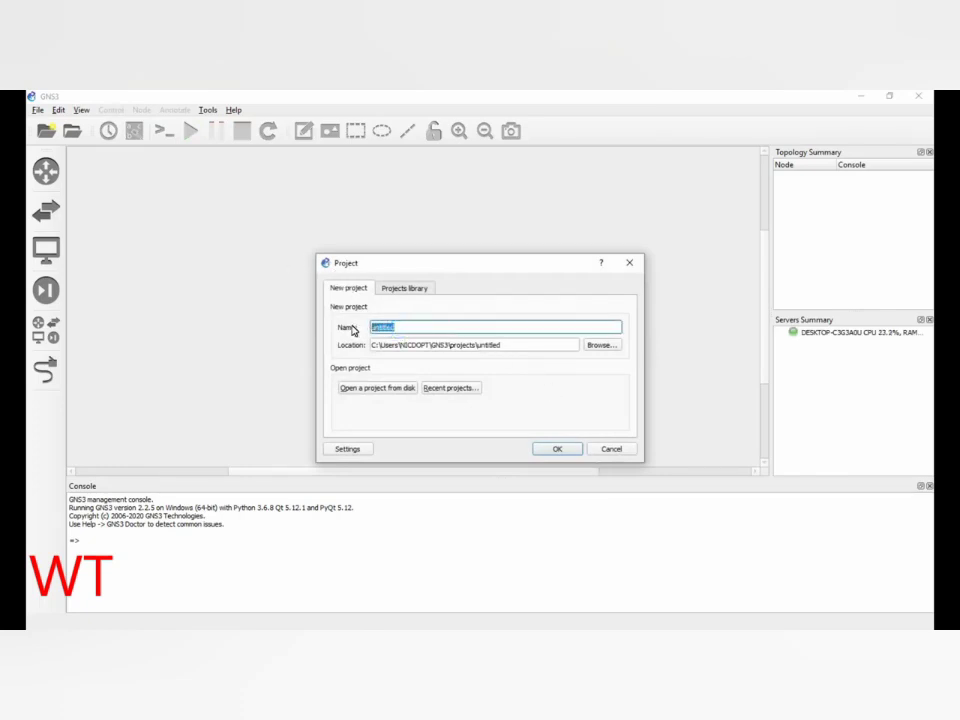
type("r")
left_click(553, 448)
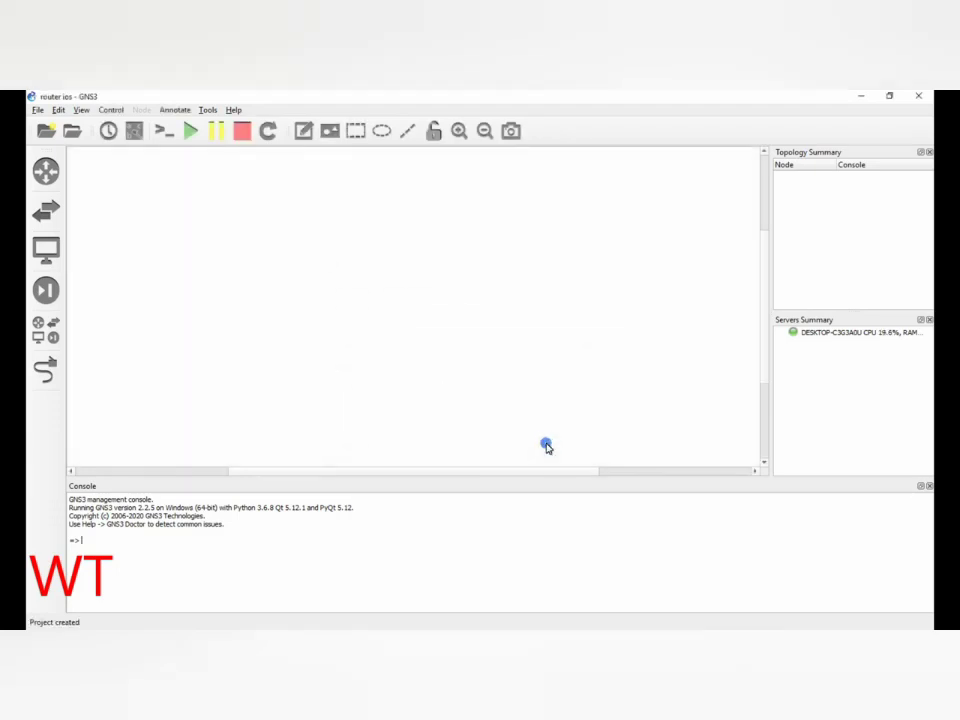
- Browse the available routers, switches and end devices, ending on the router list
left_click(45, 174)
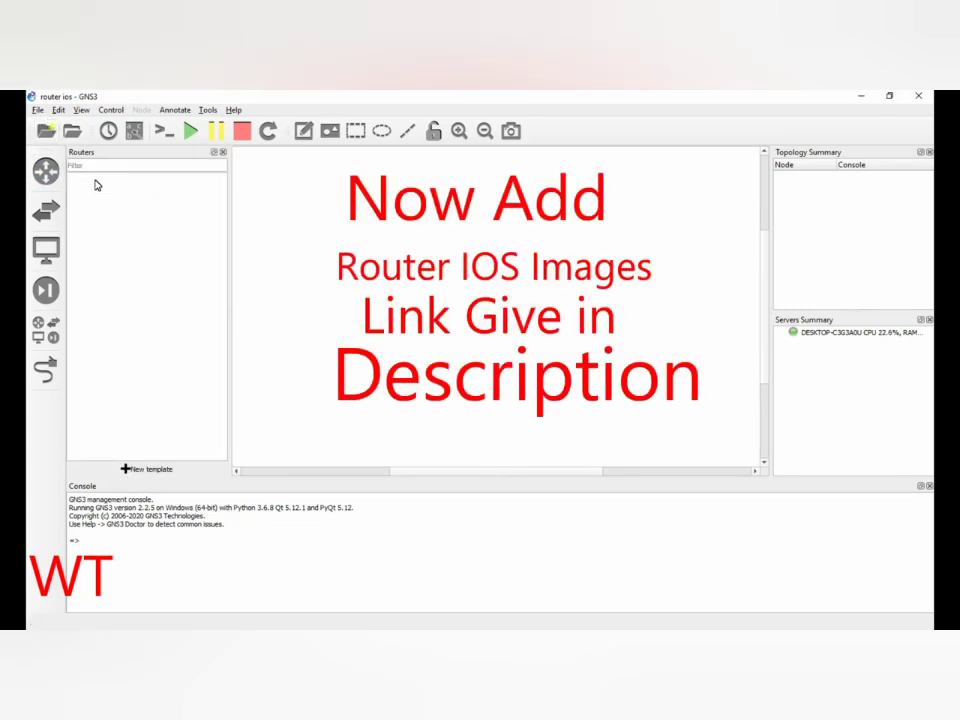
left_click(45, 210)
left_click(50, 252)
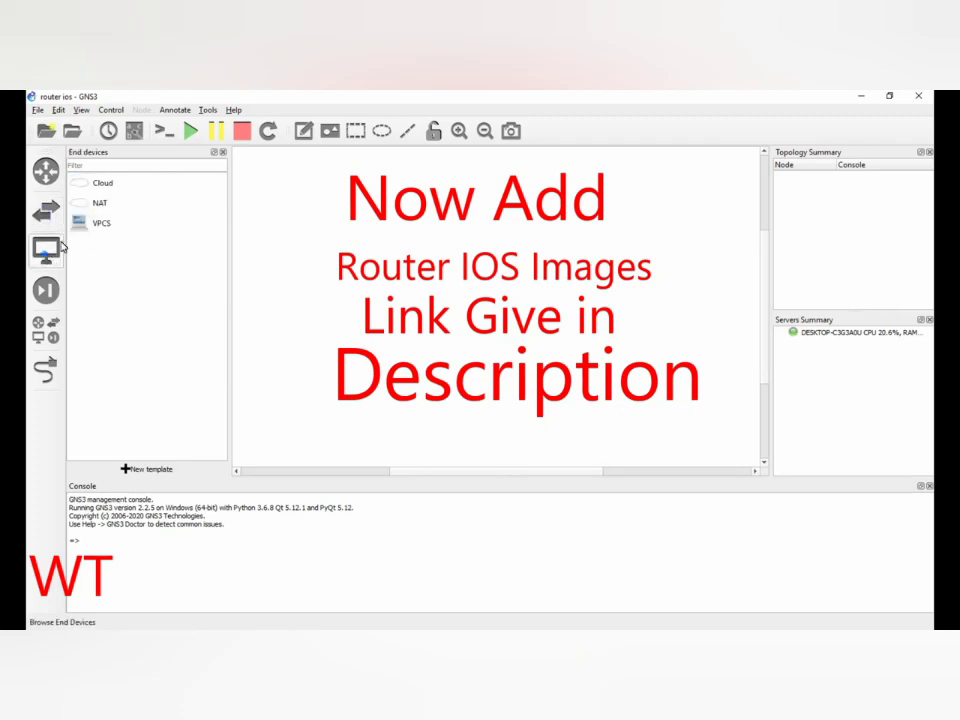
left_click(45, 172)
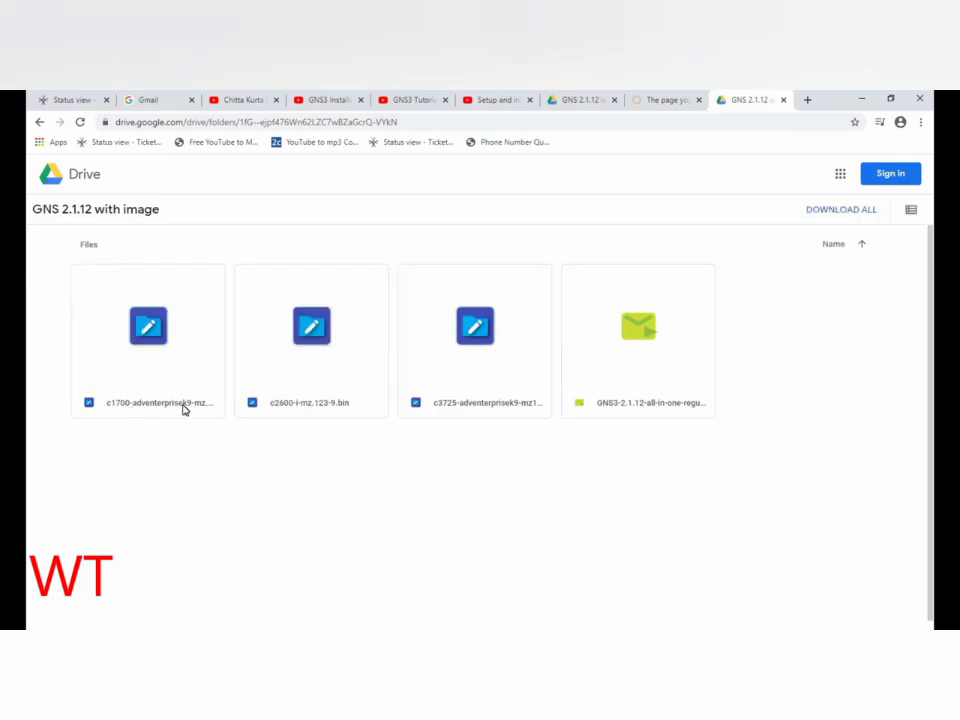
- Download the c2600-i-mz.123-9.bin and c3725-adventerprisek9 router images from the GNS 2.1.12 with image folder on Google Drive
left_click(248, 278)
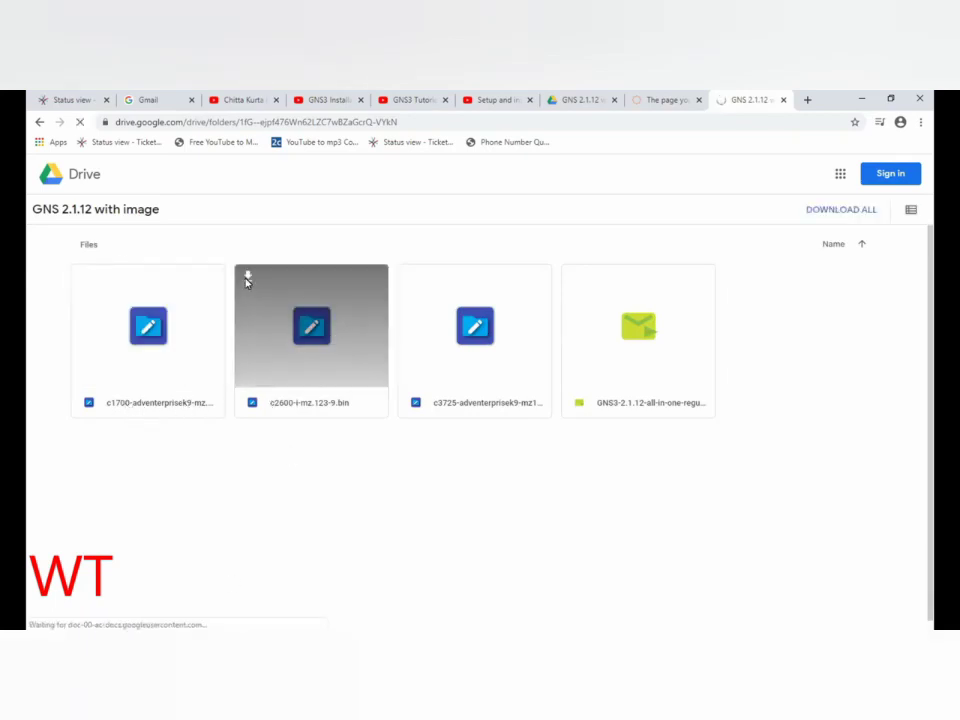
left_click(410, 275)
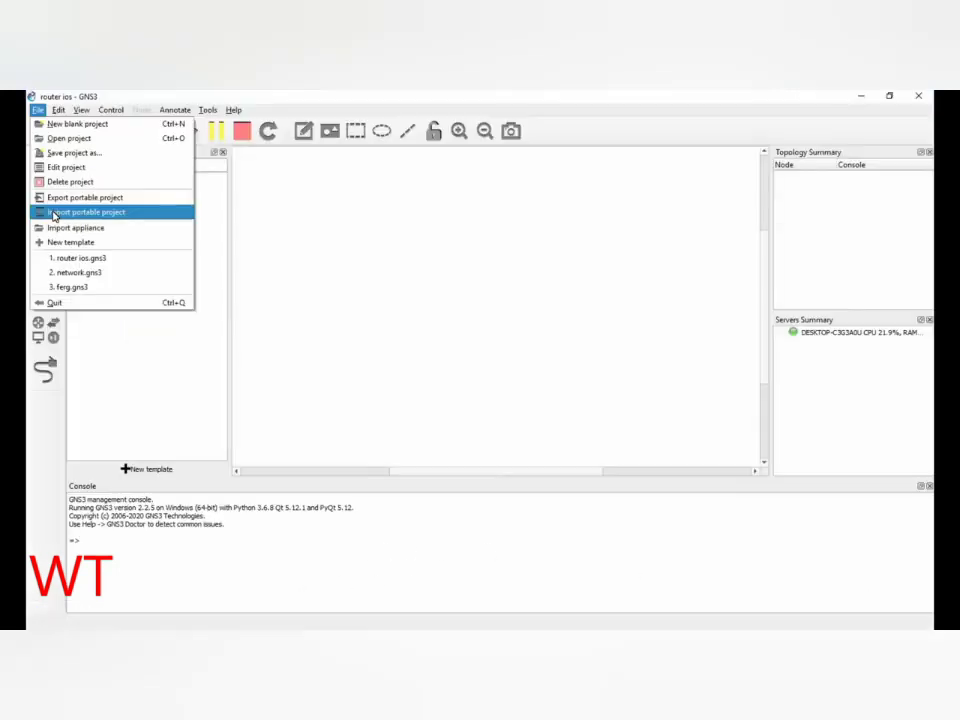
- In GNS3, open the Dynamips IOS routers preferences and start a new IOS router template
mouse_move(59, 114)
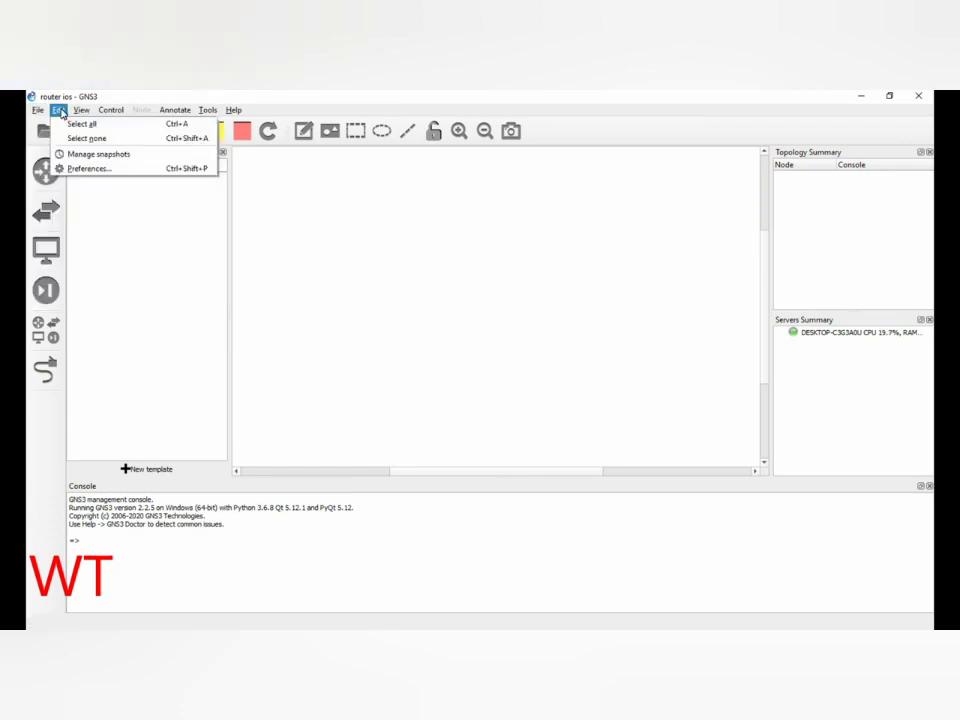
left_click(70, 170)
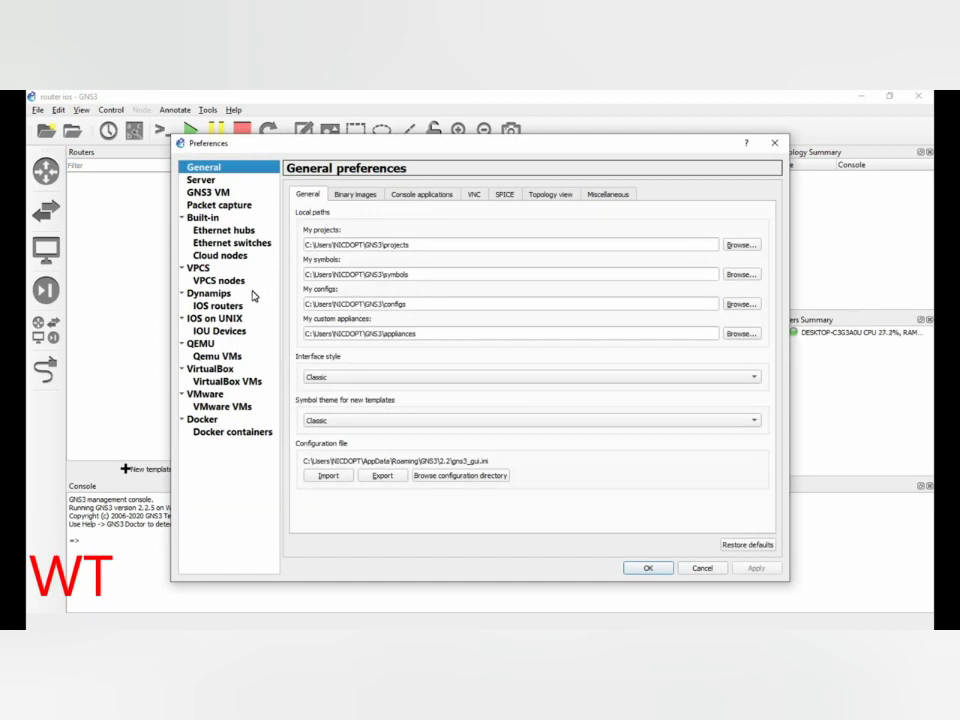
left_click(199, 296)
left_click(208, 306)
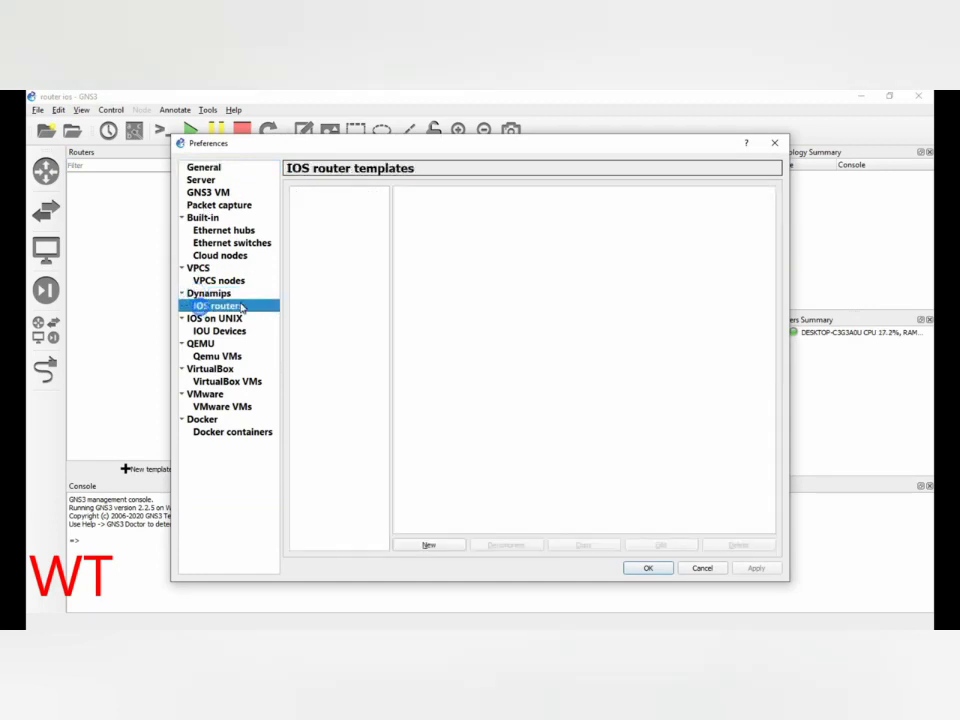
left_click(429, 545)
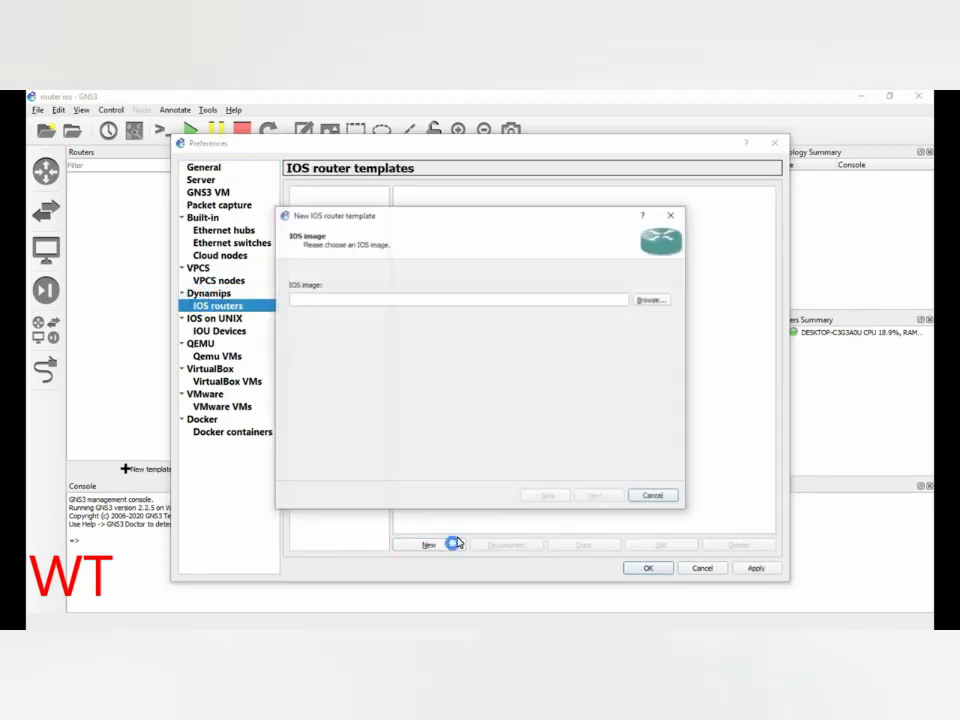
- Choose c2600-i-mz.123-9.bin from Documents as the IOS image, without decompressing it or copying it to the default images directory
left_click(645, 300)
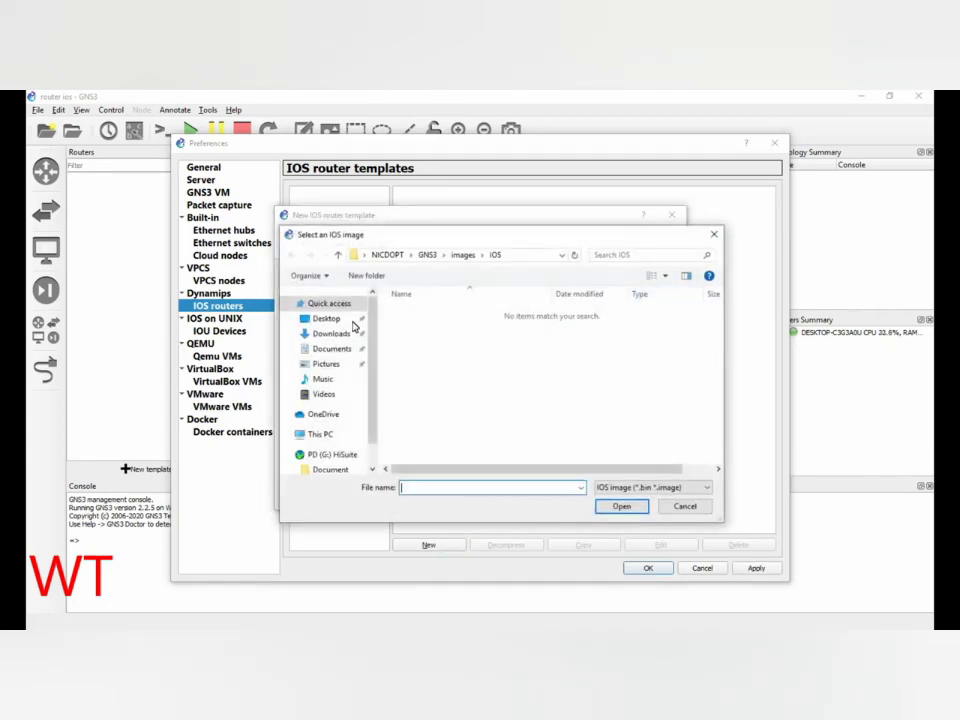
left_click(330, 348)
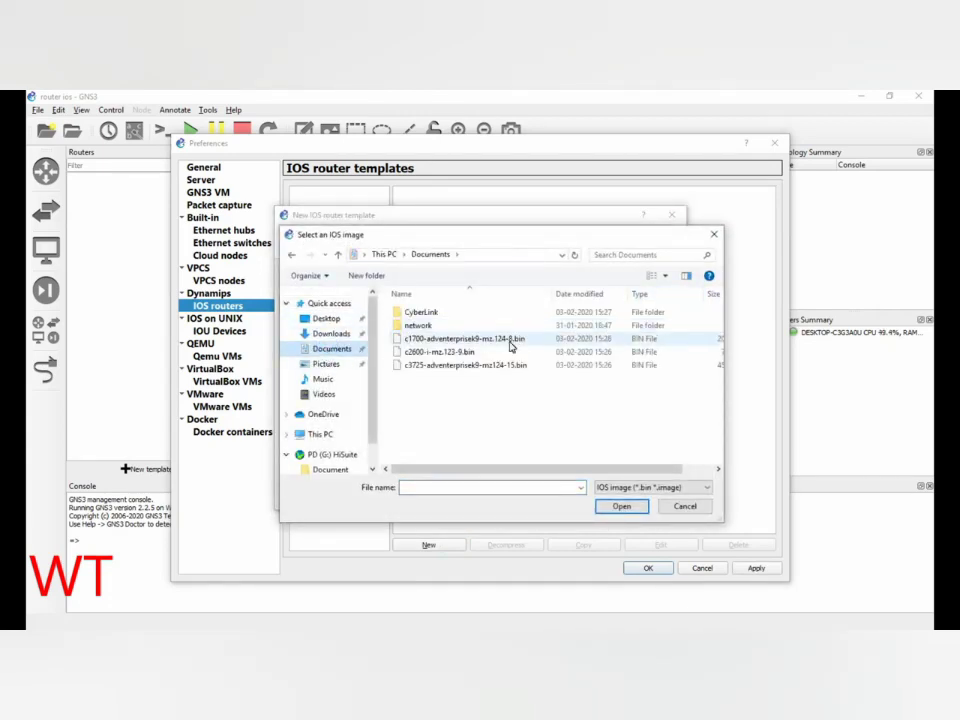
left_click(427, 355)
left_click(621, 506)
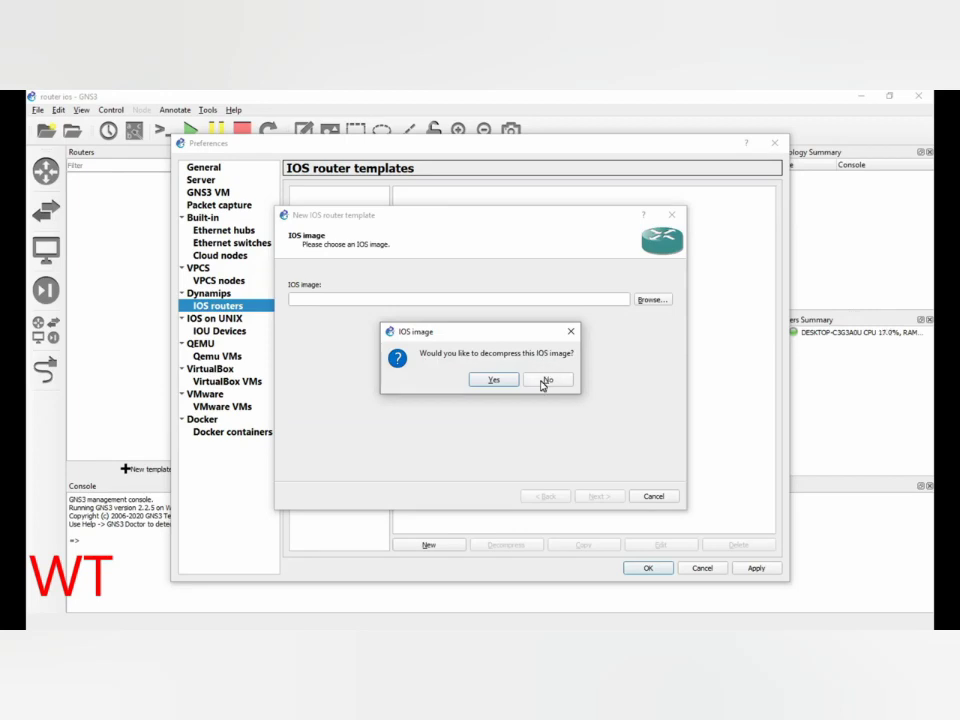
left_click(544, 381)
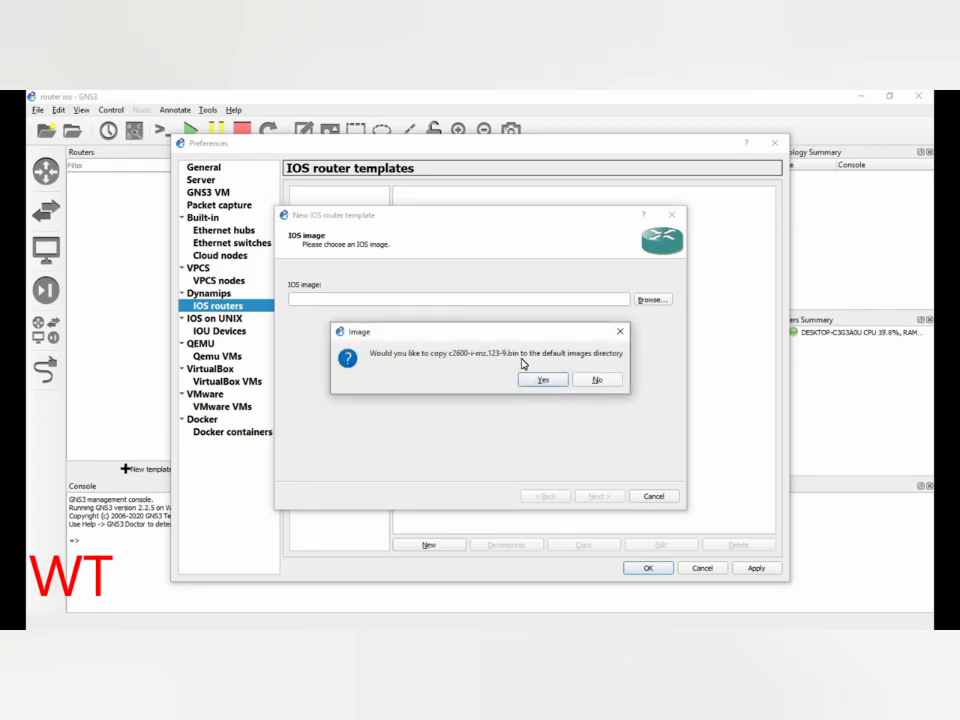
left_click(597, 380)
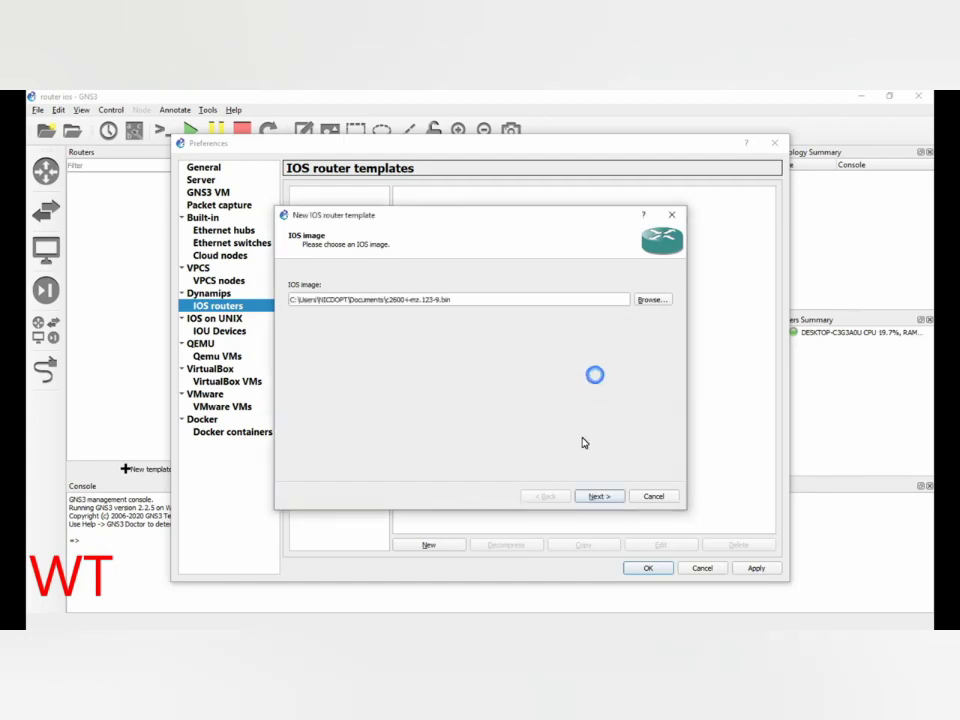
left_click(601, 496)
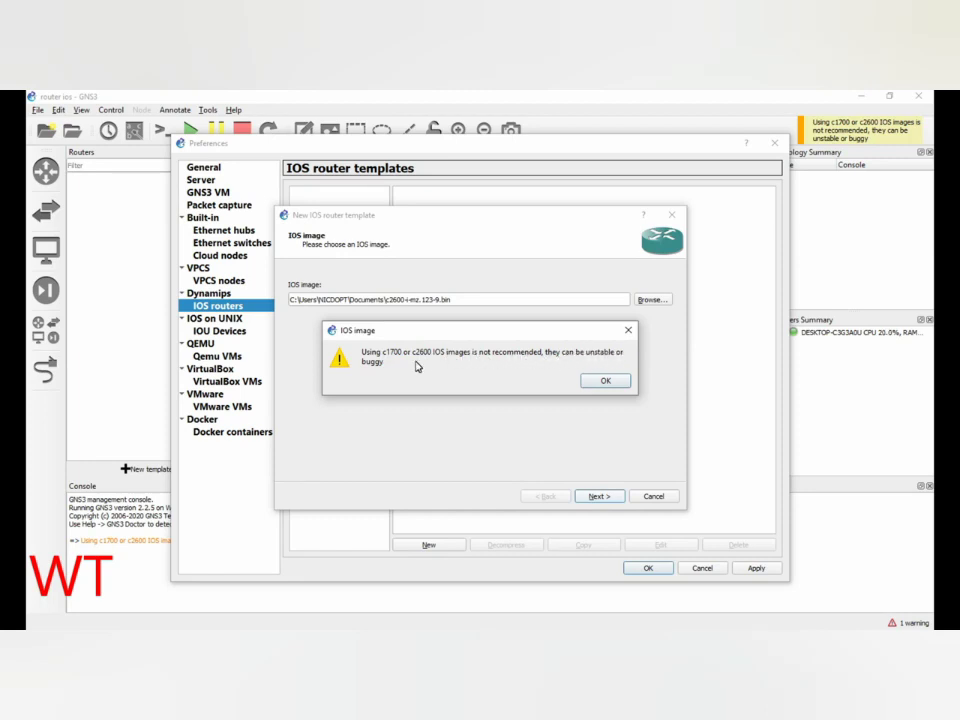
left_click(606, 381)
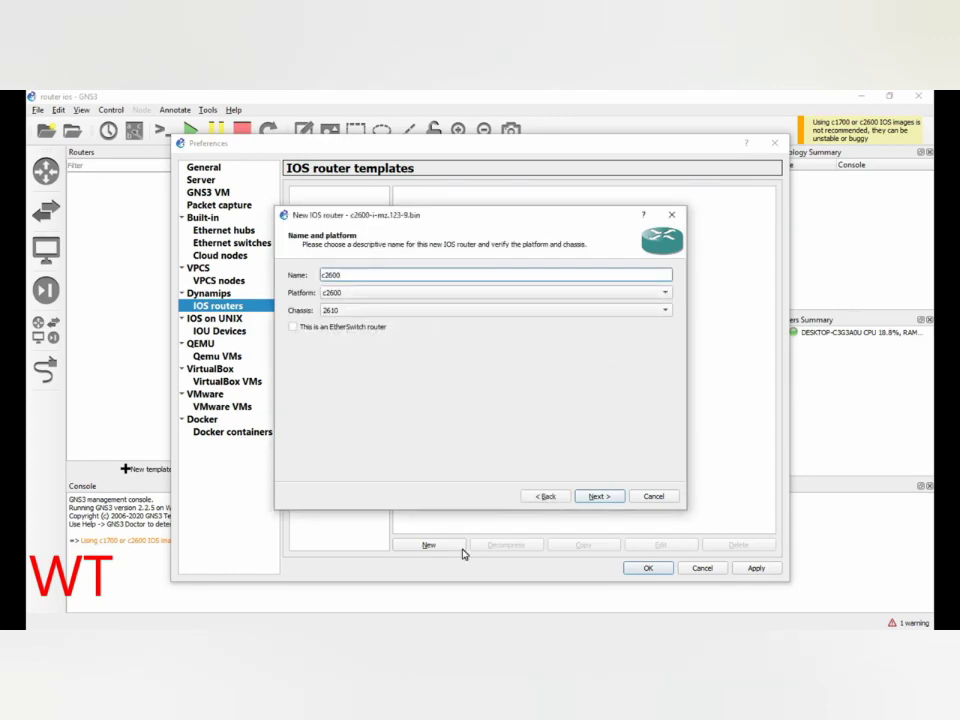
- Accept the default name, platform and RAM for the c2600 router, and insert the NM-1FE-TX adapter in slot 1
key("Return")
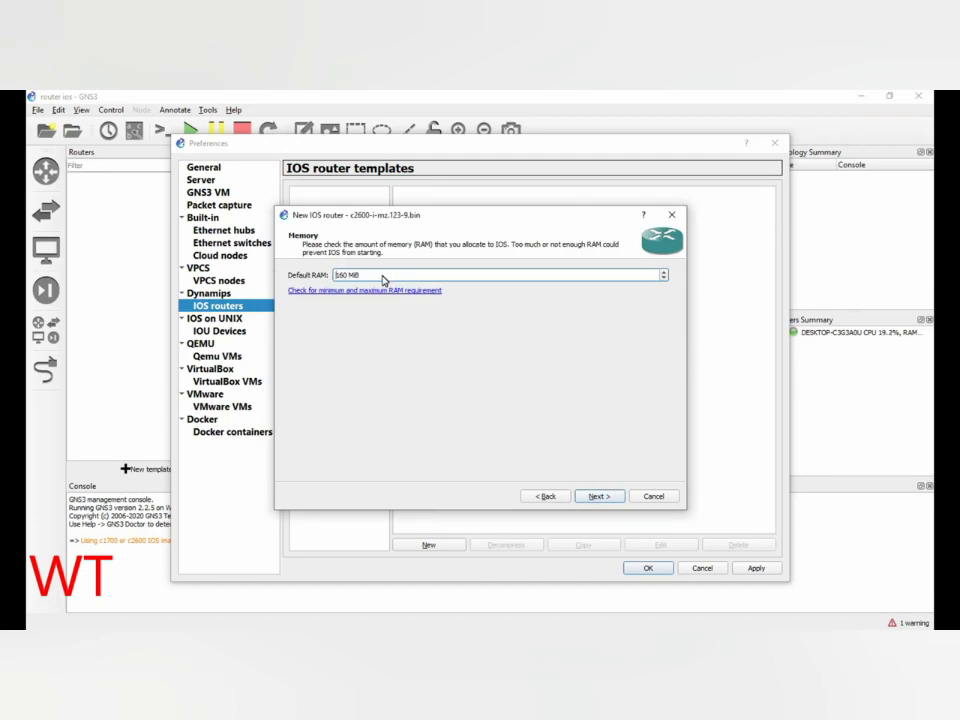
left_click(590, 499)
left_click(354, 276)
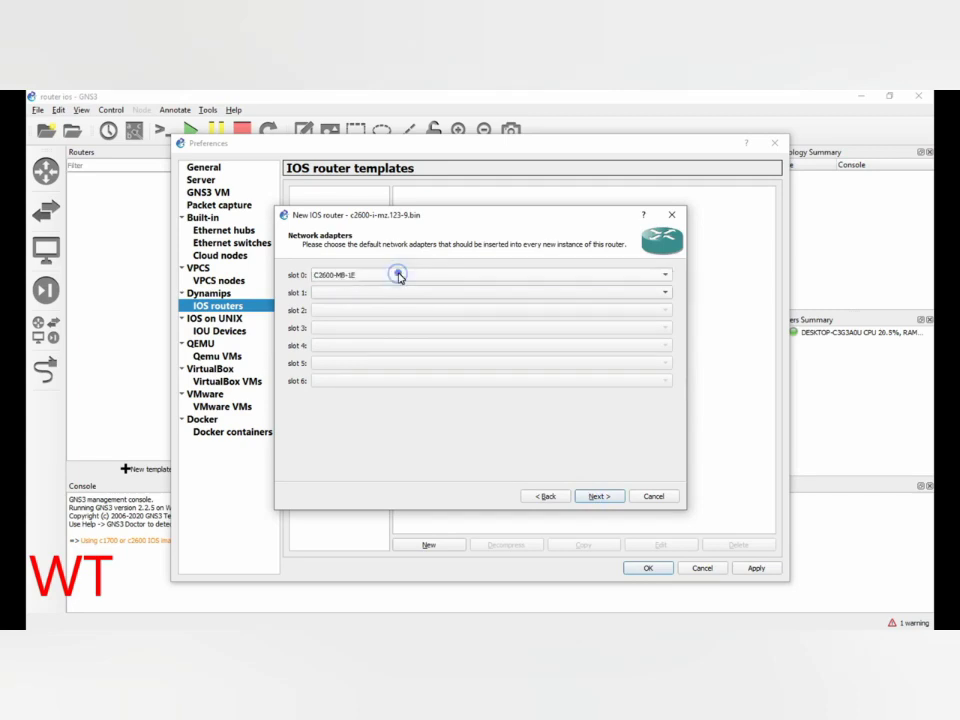
left_click(373, 293)
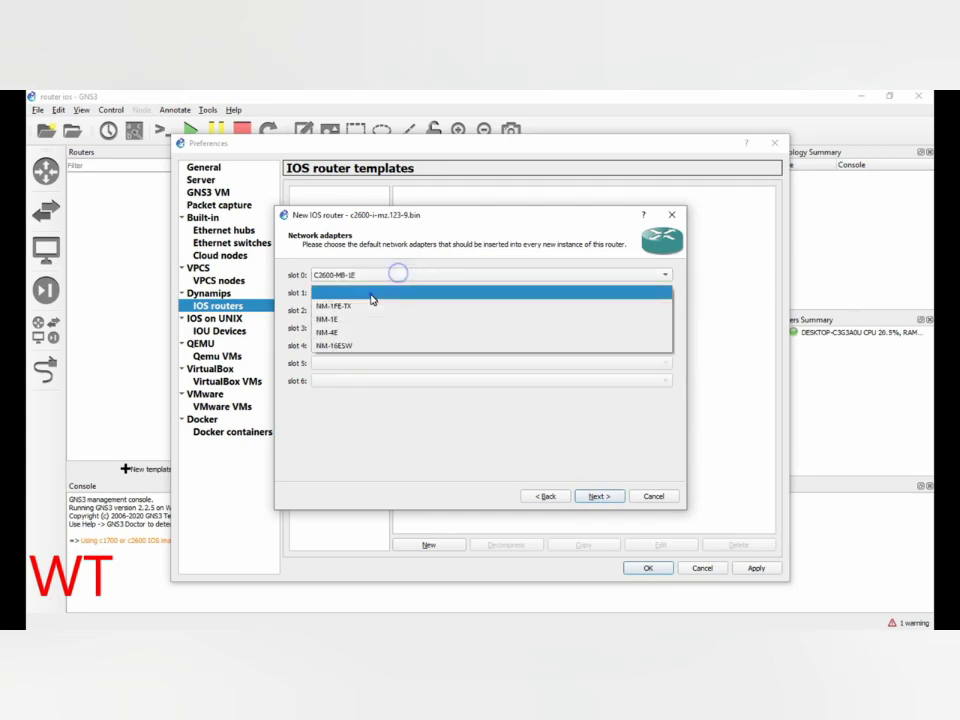
left_click(348, 309)
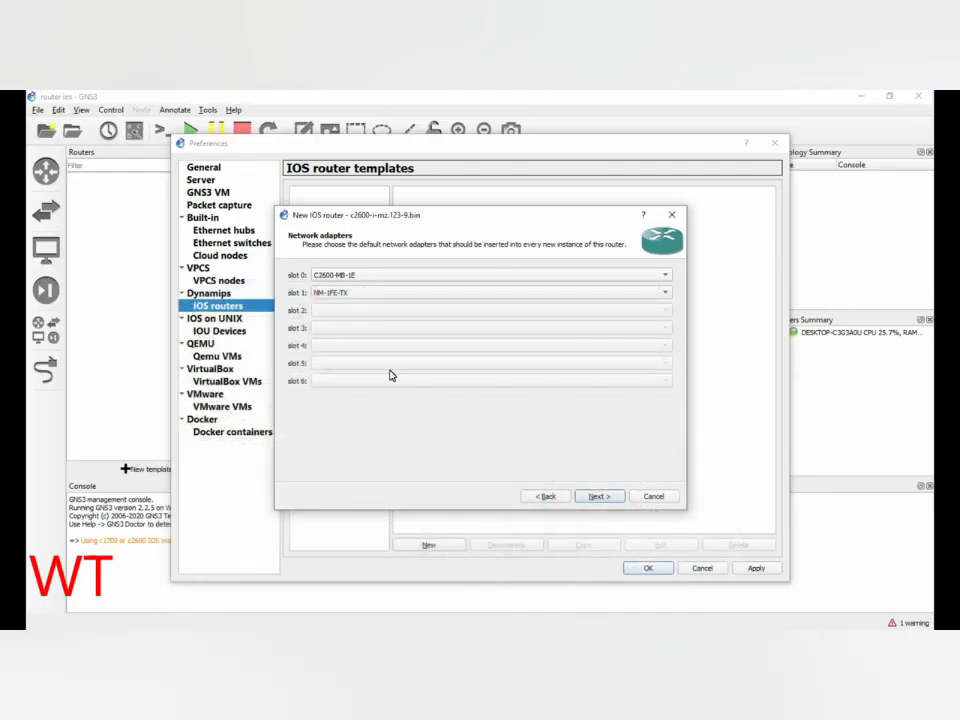
- Try the NM-4E network adapter in slot 1, and return the slot to NM-1FE-TX
left_click(349, 312)
left_click(349, 292)
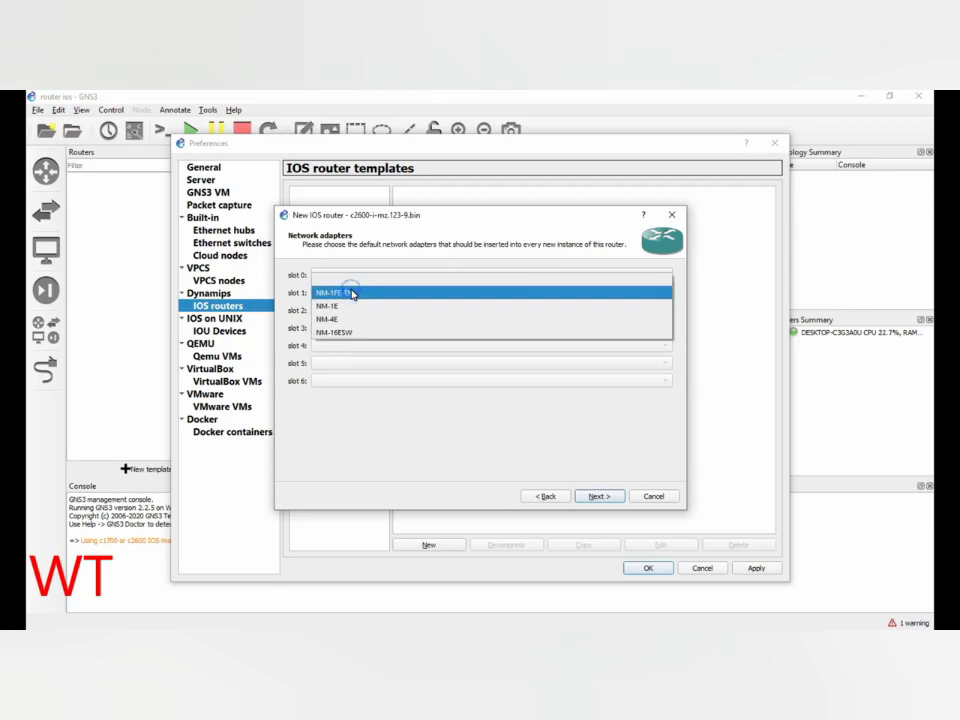
left_click(349, 318)
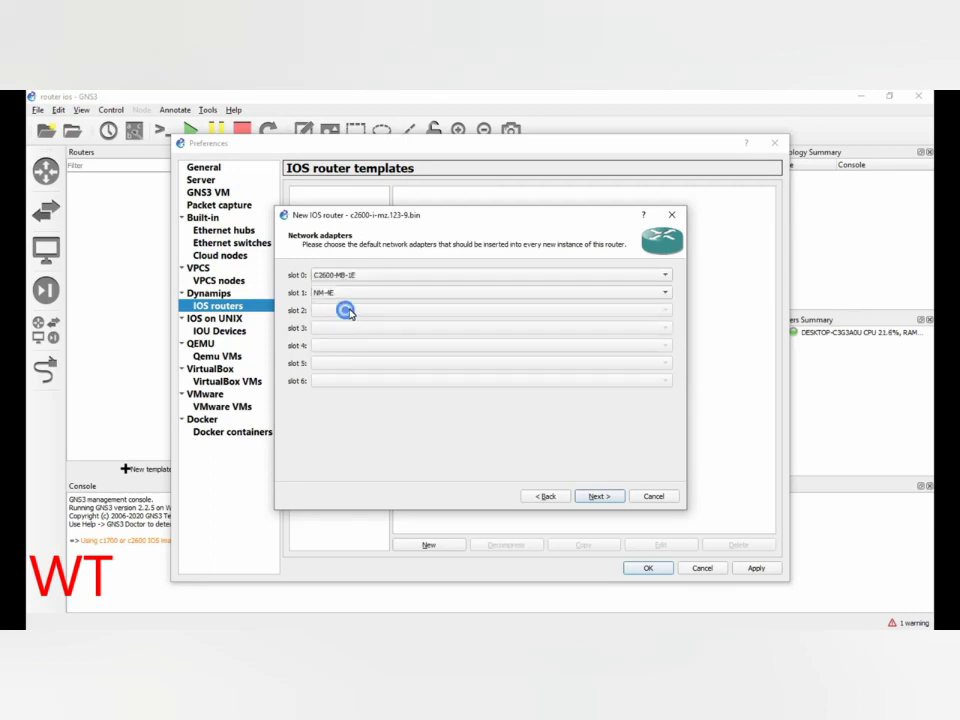
left_click(454, 288)
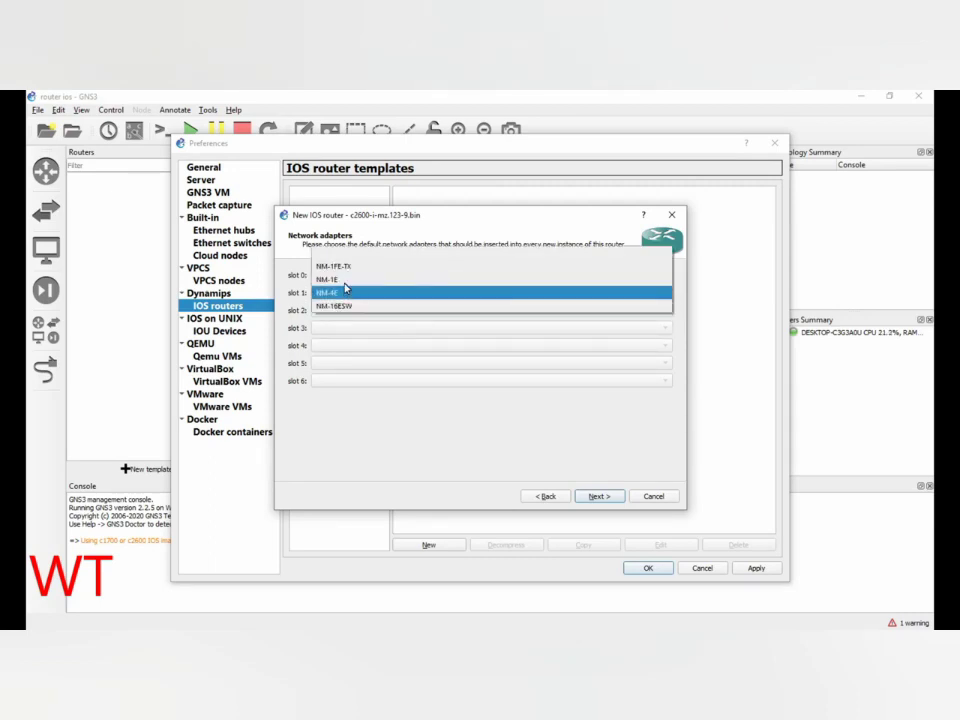
left_click(349, 267)
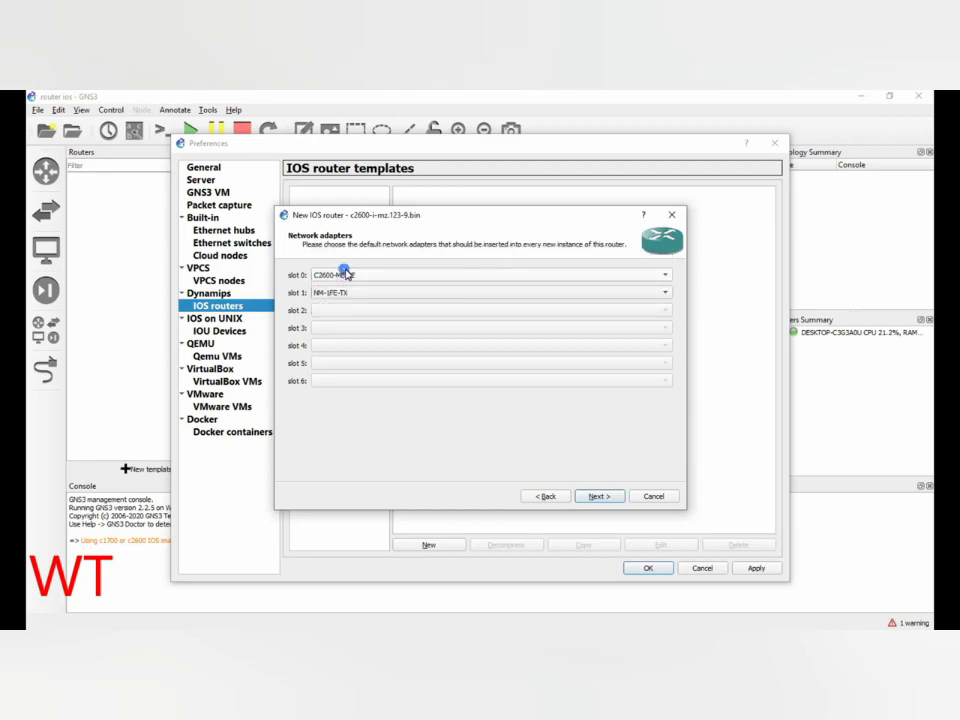
- Accept the network adapters and set WIC modules 0, 1 and 2 of the c2600 router to WIC-2T
left_click(592, 497)
left_click(360, 275)
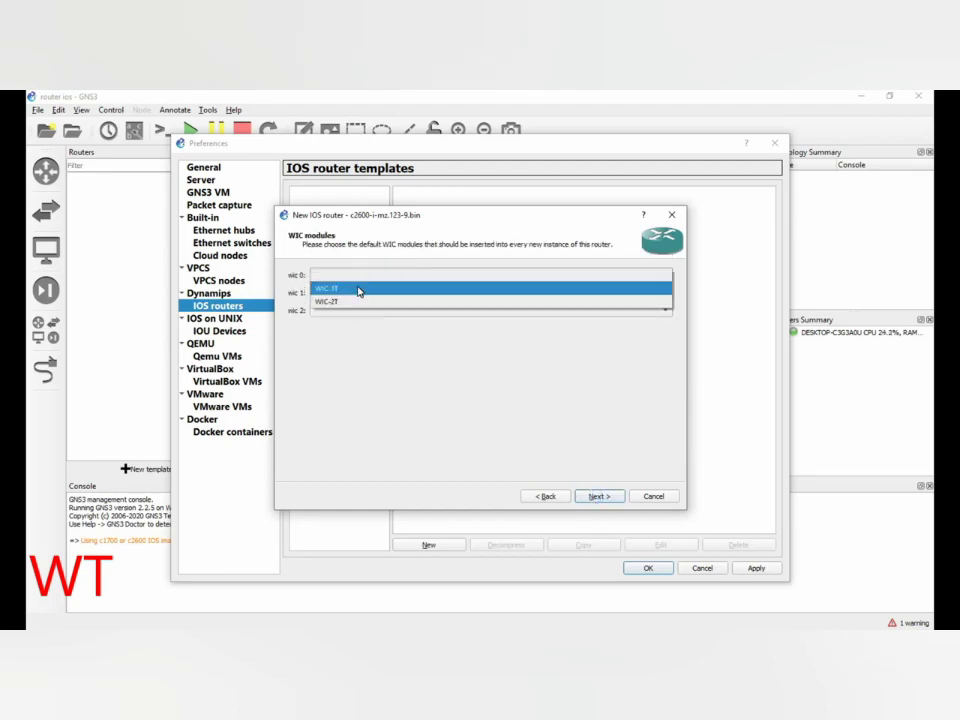
left_click(349, 301)
left_click(355, 294)
left_click(349, 320)
left_click(347, 310)
left_click(349, 337)
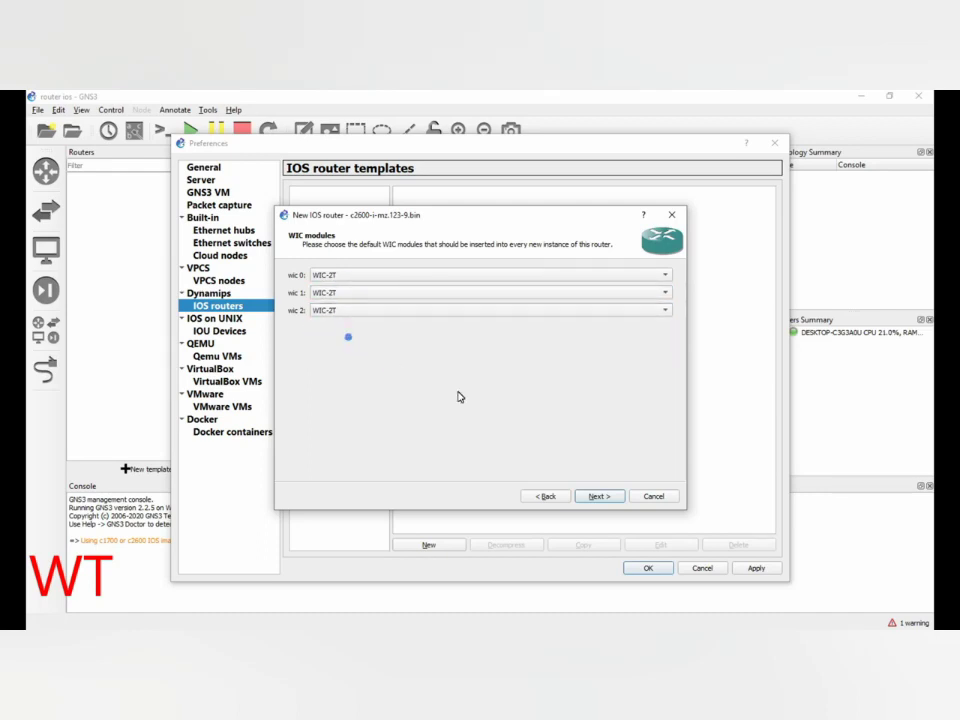
- Find a suitable Idle-PC value for the c2600 image with the Idle-PC finder and finish the router template
left_click(597, 500)
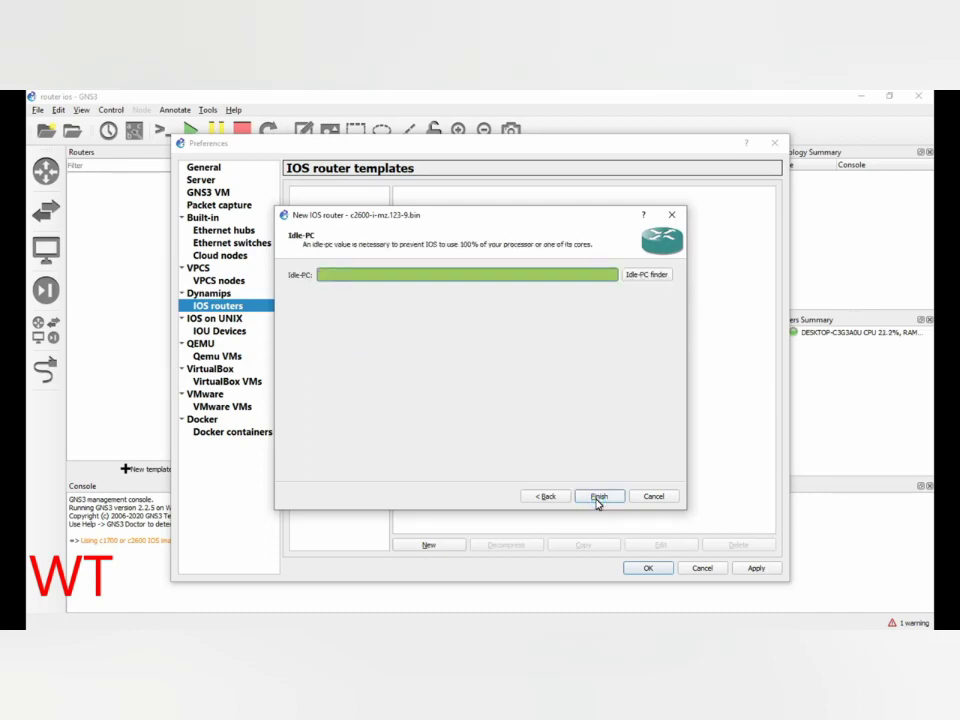
left_click(647, 275)
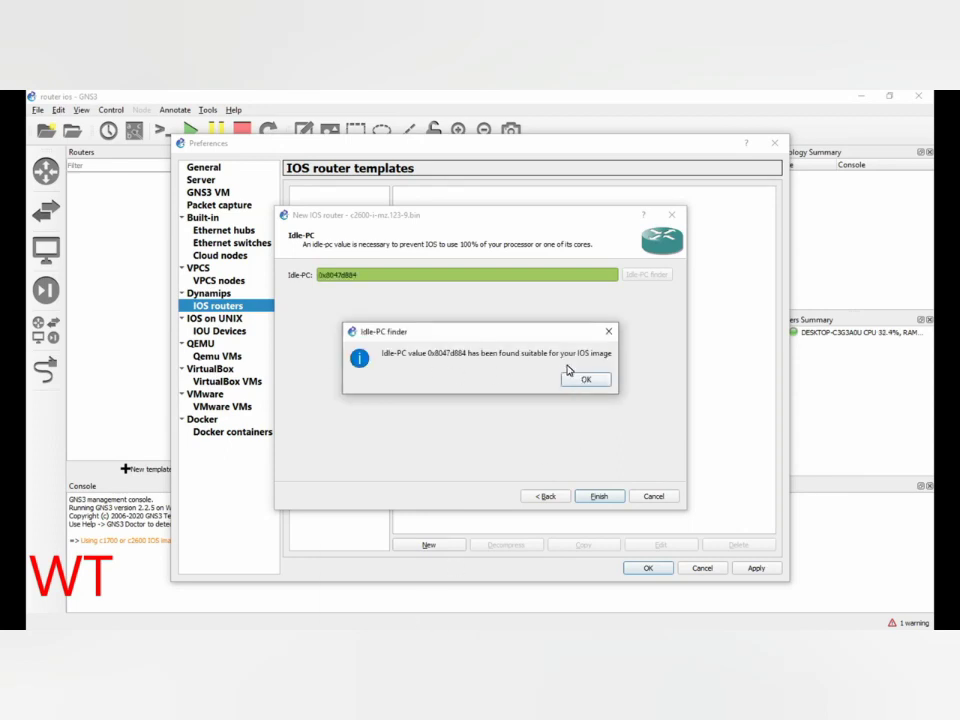
left_click(585, 381)
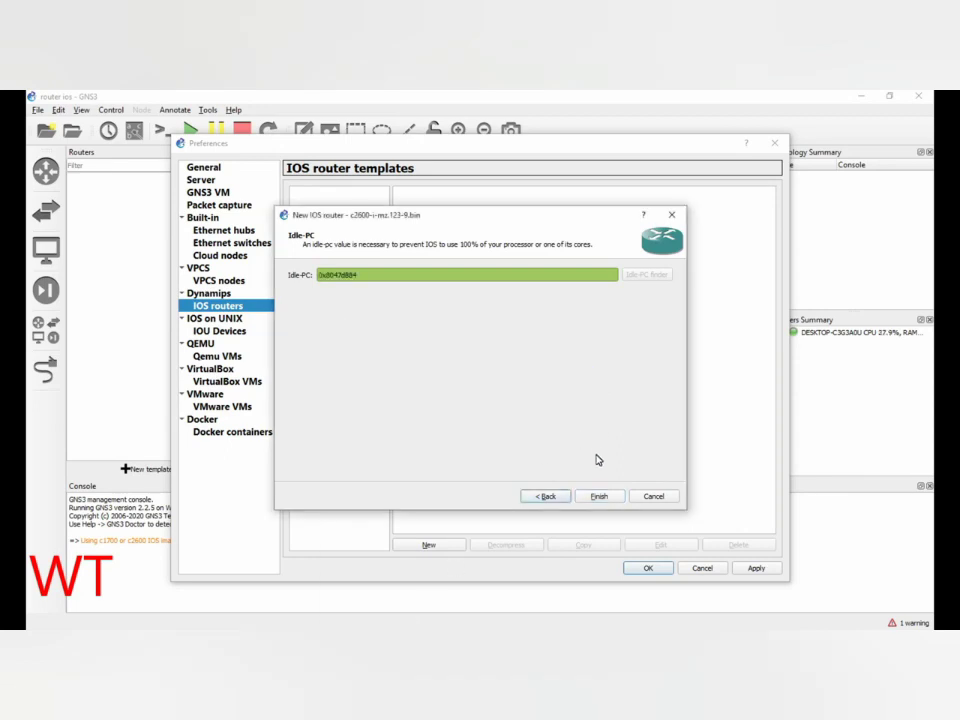
left_click(600, 497)
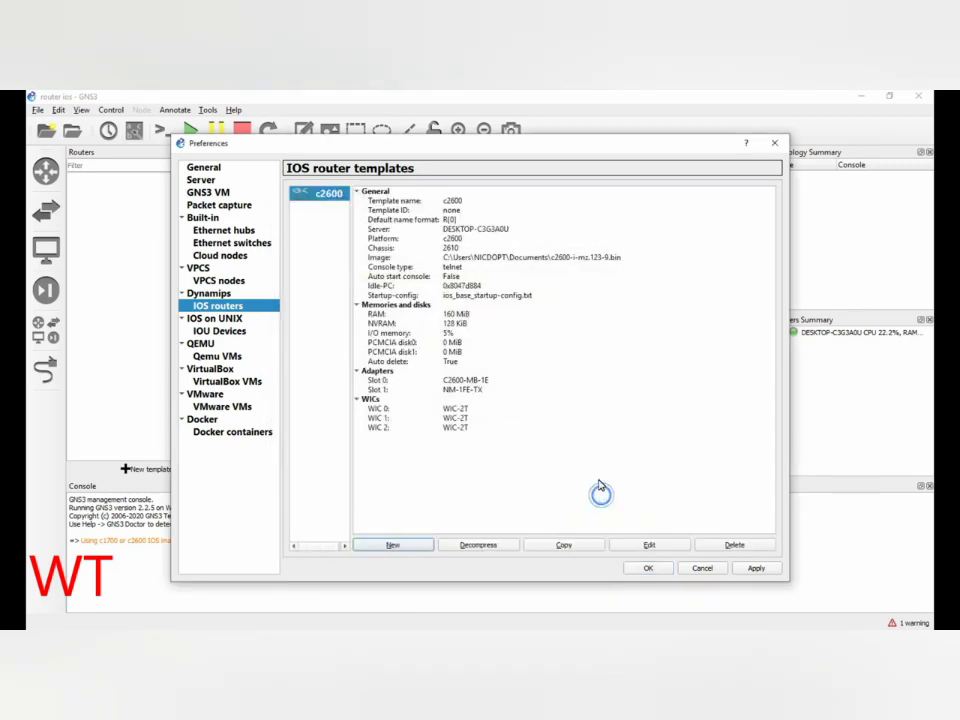
- Apply and close the preferences, and select the new c2600 router in the router list
left_click(753, 568)
left_click(646, 568)
left_click(95, 183)
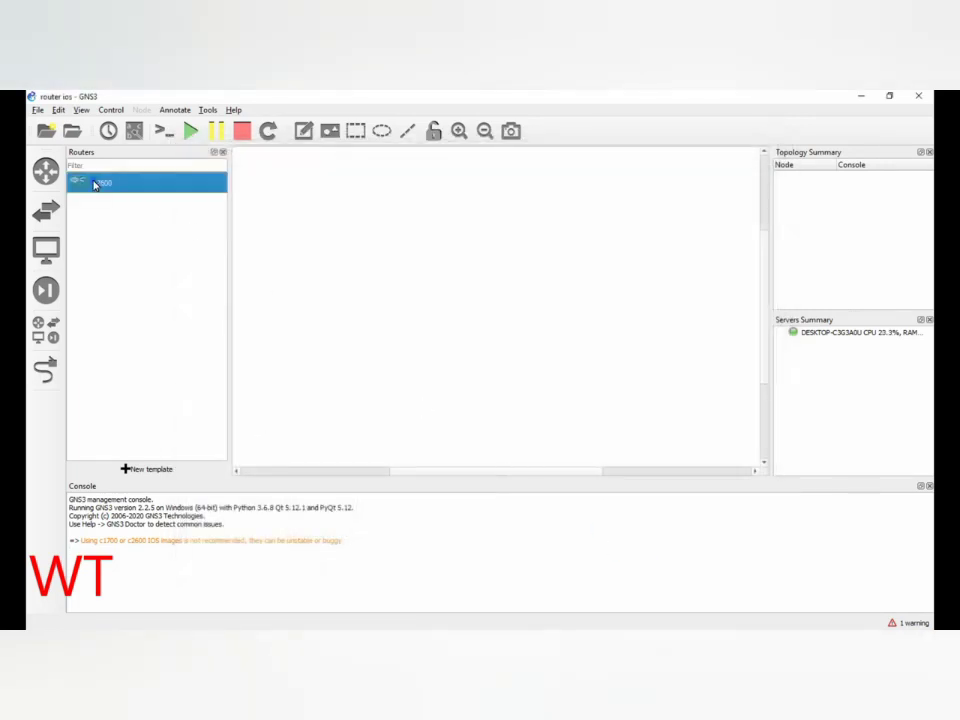
- Reopen the Dynamips IOS routers preferences and start another new IOS router template
left_click(57, 110)
left_click(90, 167)
left_click(207, 306)
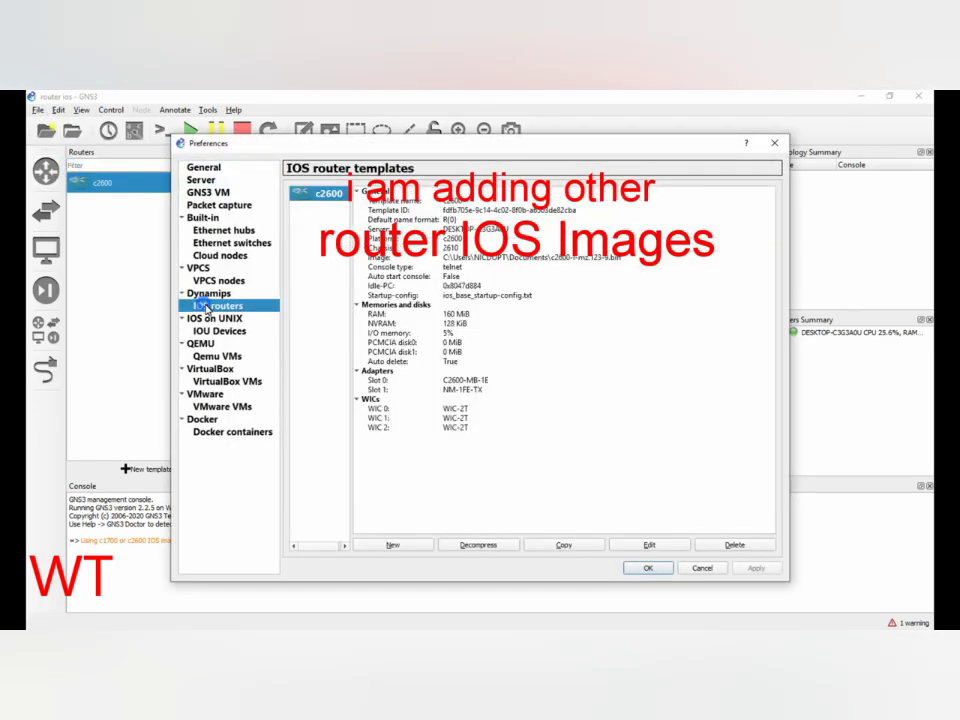
left_click(395, 544)
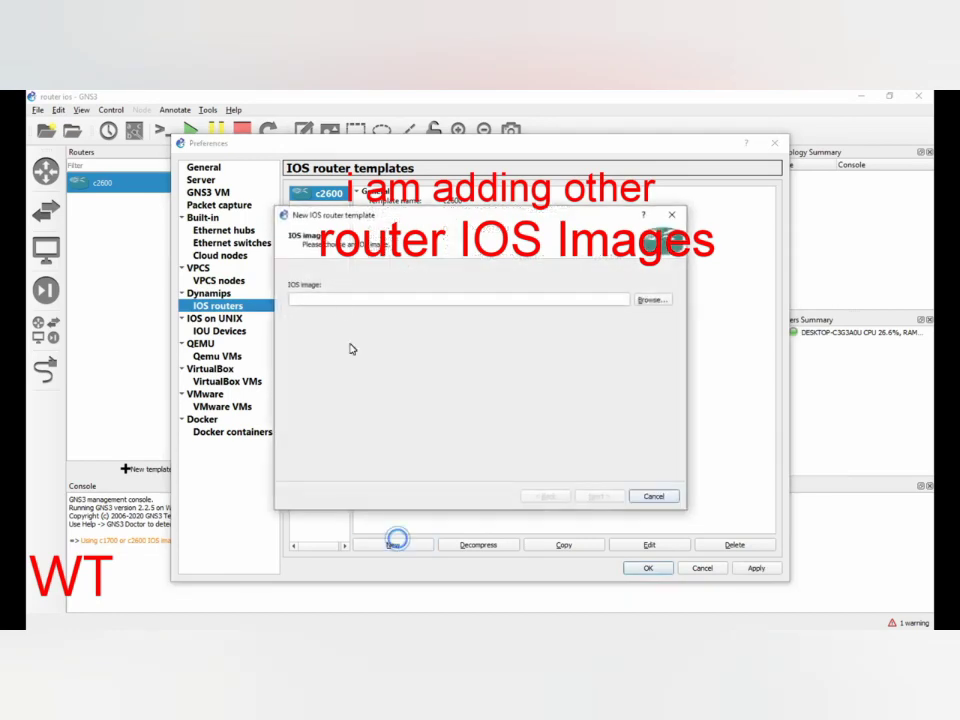
- Choose c3725-adventerprisek9-mz124-15.bin as the IOS image, without decompressing it or copying it to the default images directory
left_click(645, 307)
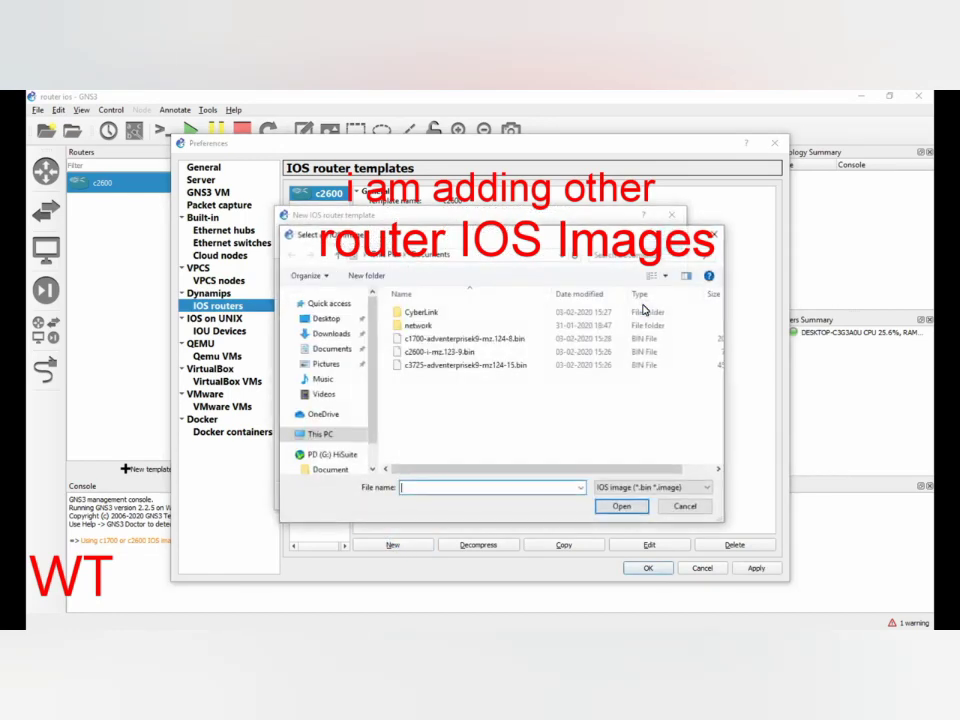
left_click(435, 365)
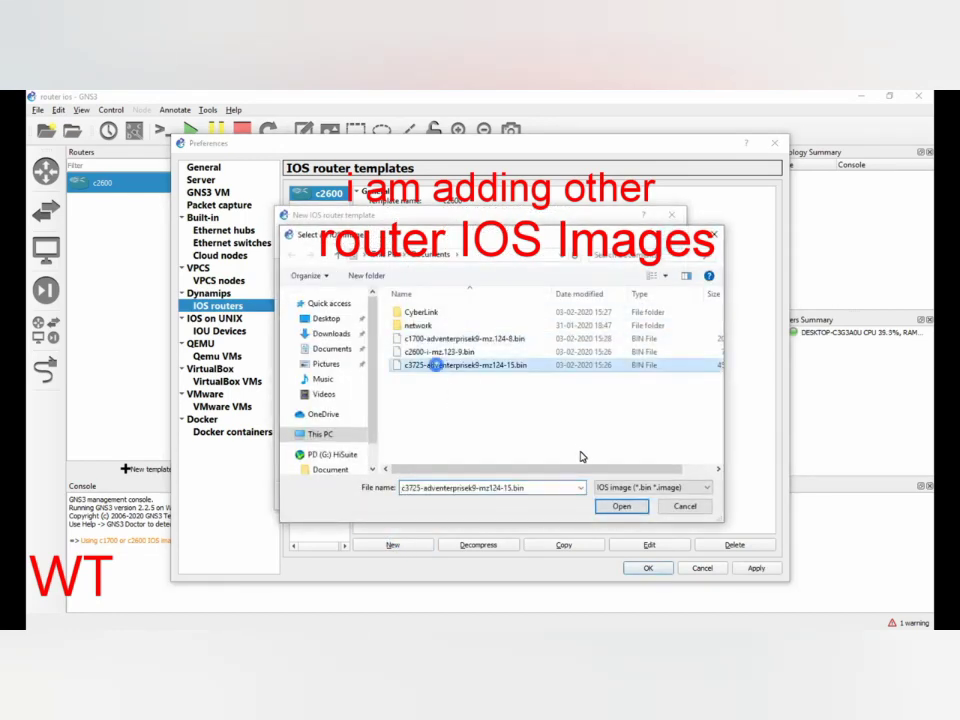
left_click(618, 507)
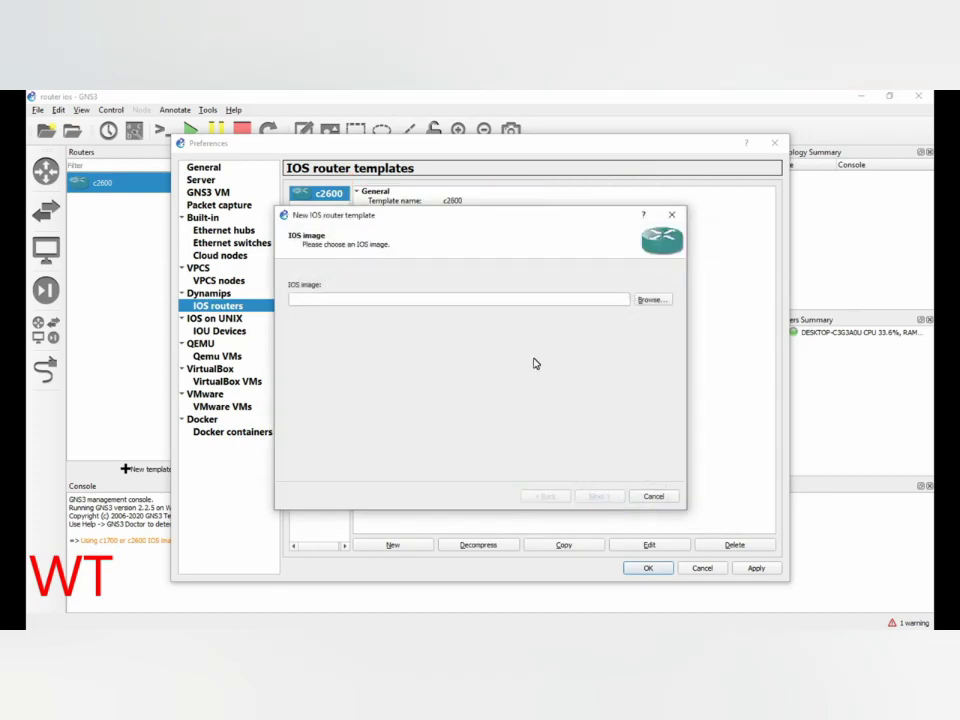
left_click(547, 381)
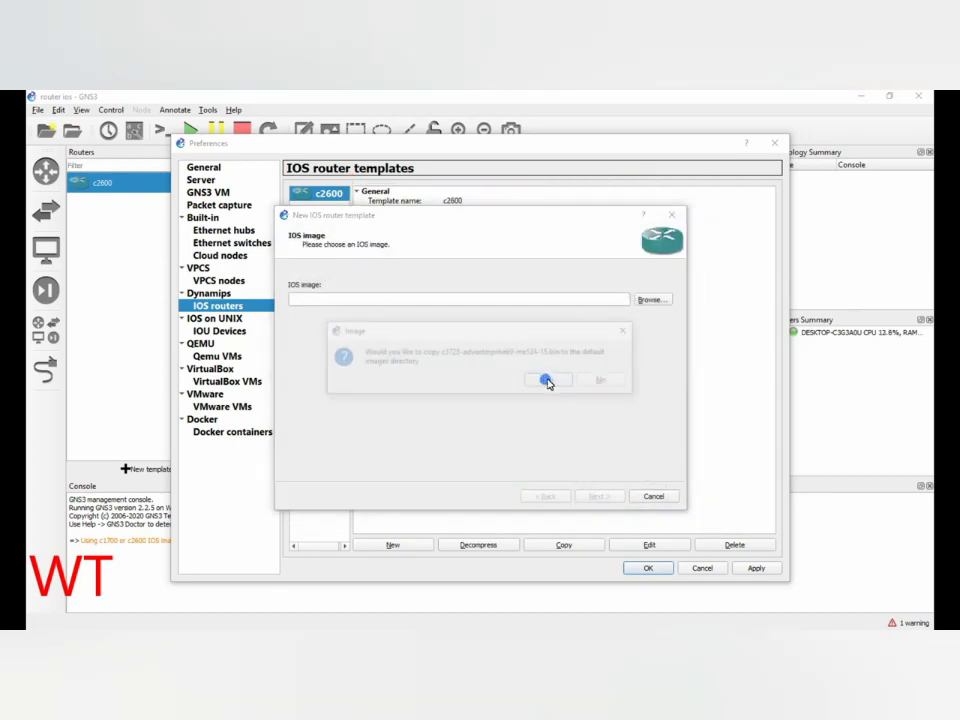
left_click(602, 381)
left_click(599, 496)
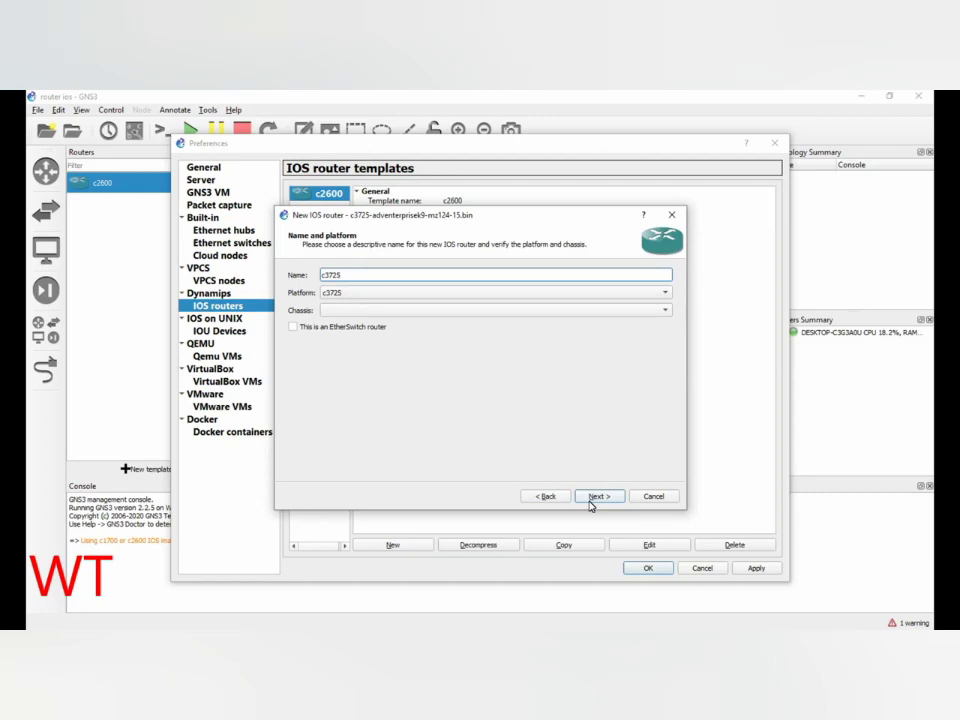
- Accept the default name, platform and memory for the c3725 router, and insert NM-1FE-TX adapters in slots 1 and 2
left_click(590, 497)
left_click(592, 498)
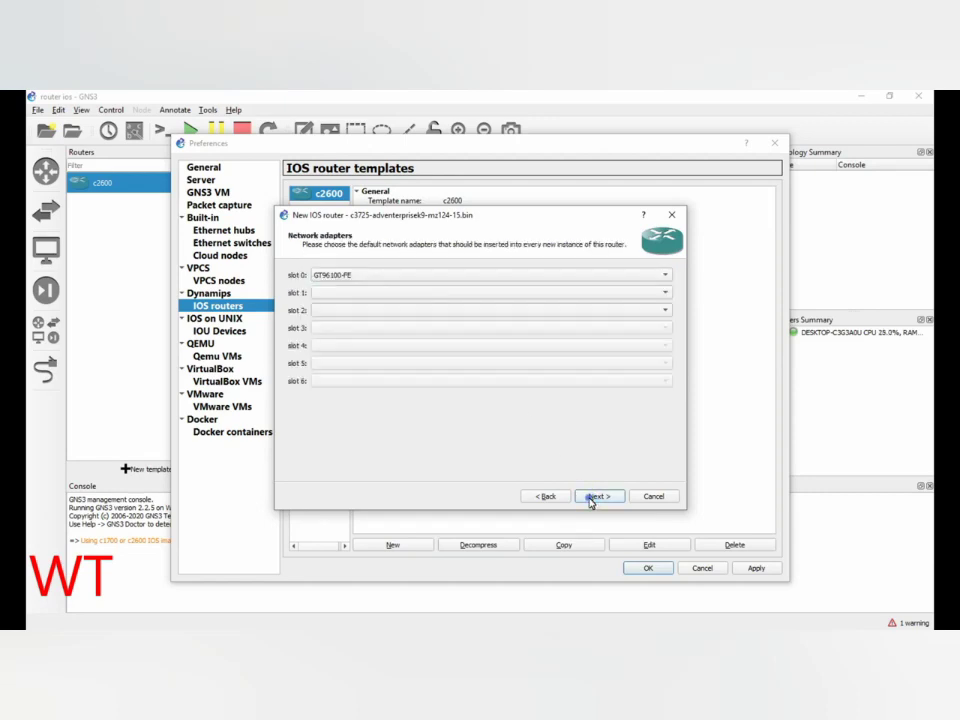
left_click(360, 293)
left_click(345, 305)
left_click(354, 310)
left_click(350, 322)
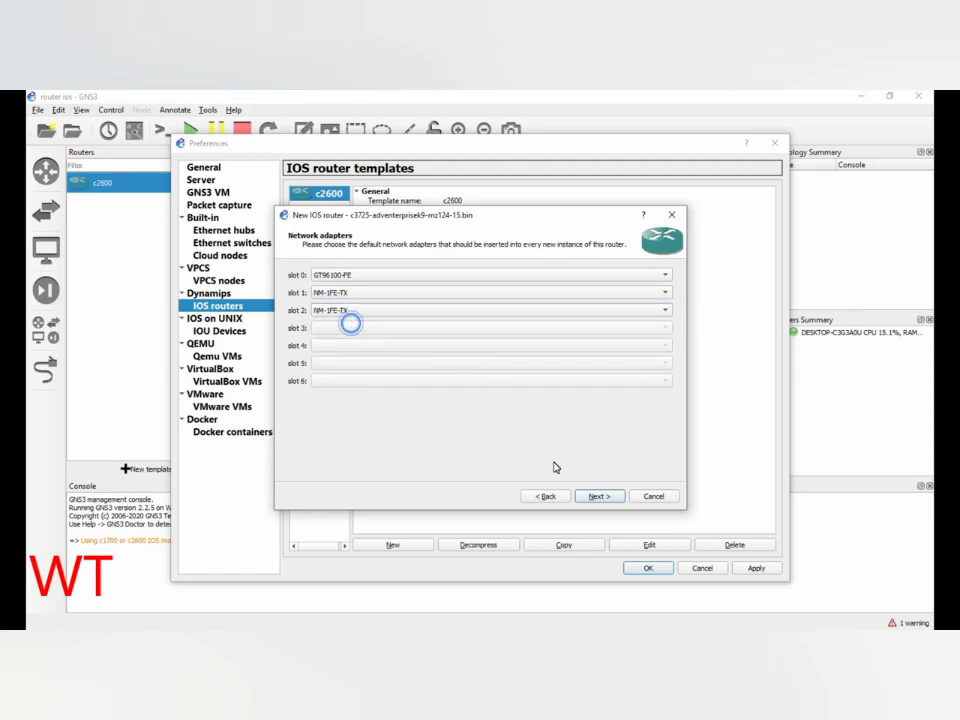
- Accept the network adapters and set WIC modules 0, 1 and 2 of the c3725 router to WIC-2T
left_click(595, 497)
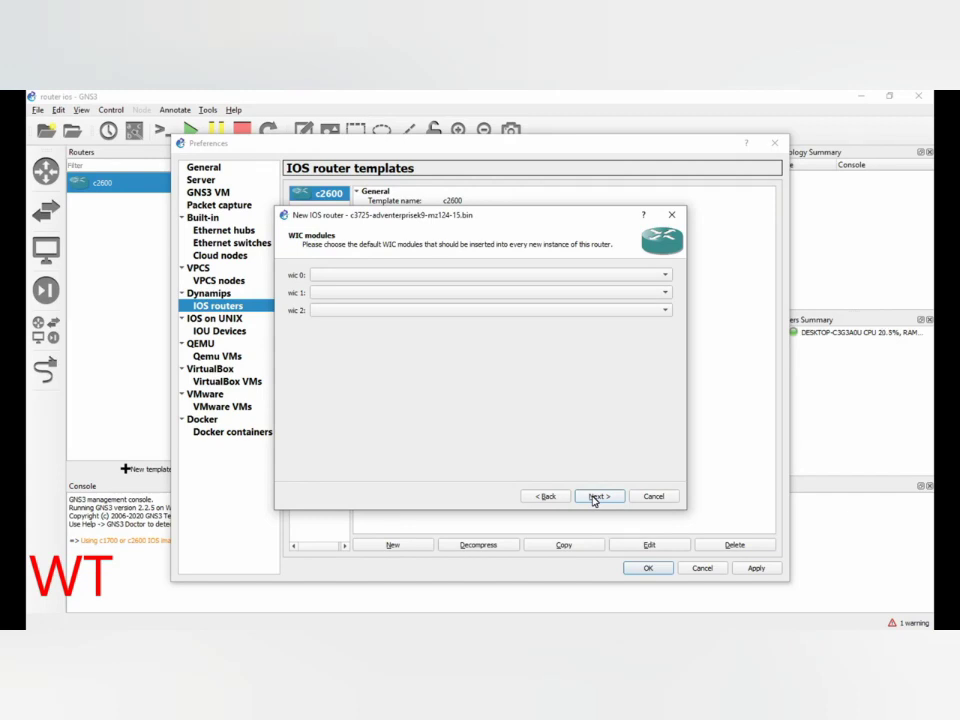
left_click(427, 274)
left_click(376, 301)
left_click(372, 293)
left_click(370, 319)
left_click(369, 311)
left_click(405, 336)
- Accept the WIC modules, run the Idle-PC finder for the c3725 image, and finish and save the router template
left_click(597, 496)
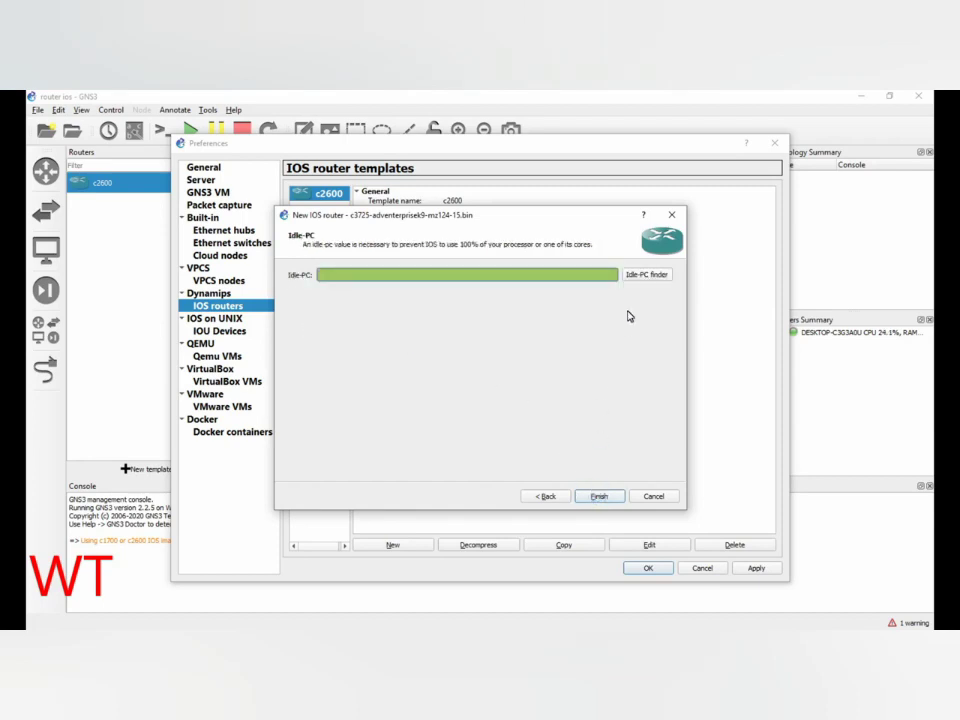
left_click(643, 277)
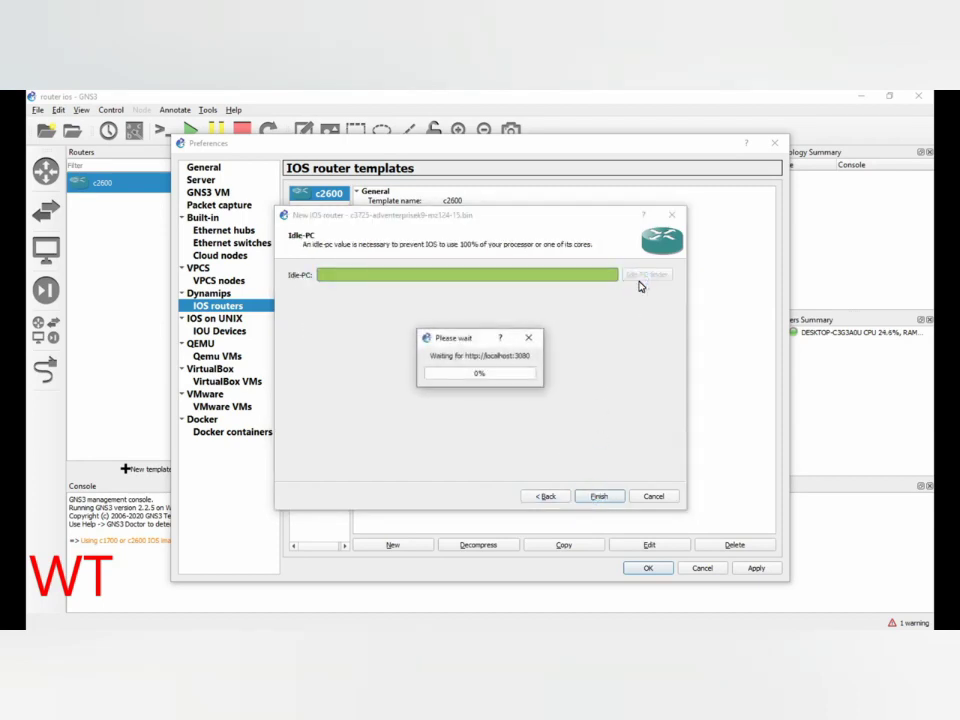
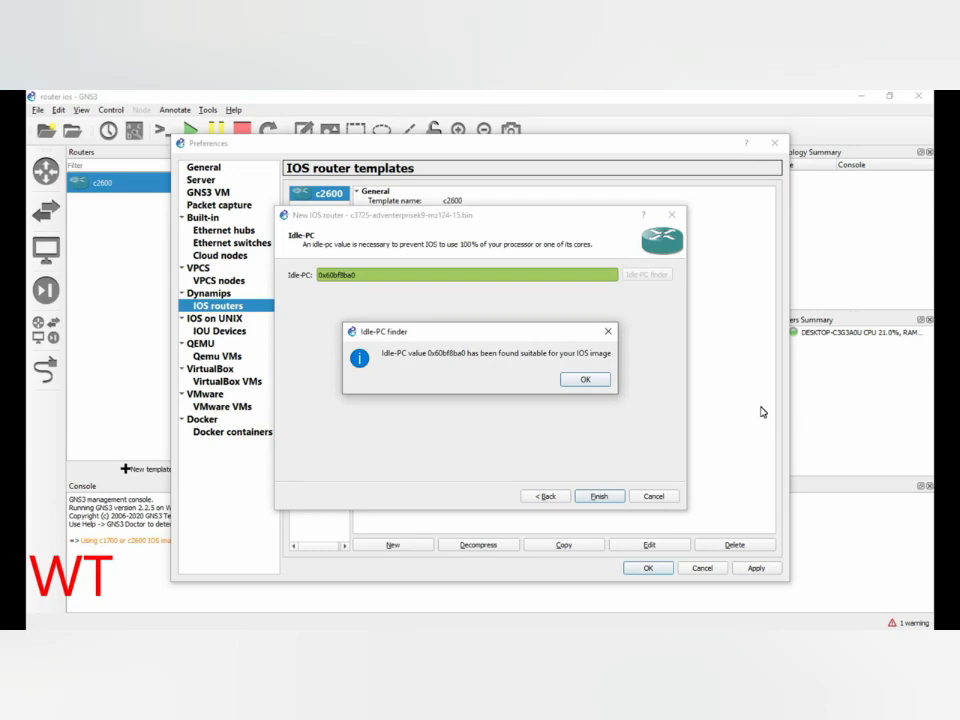
left_click(586, 380)
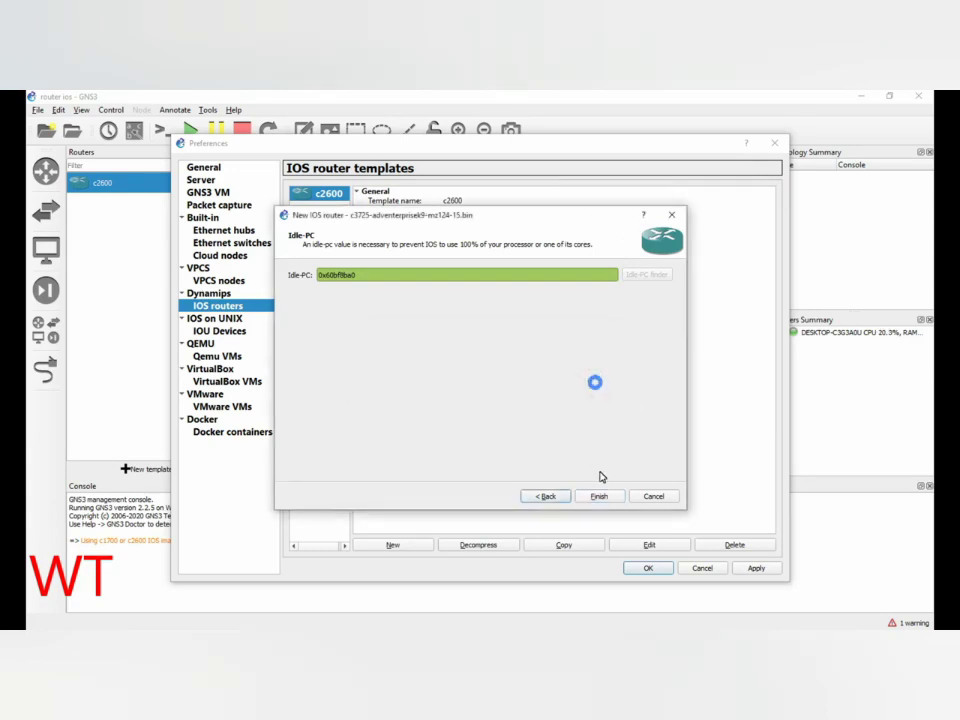
left_click(601, 497)
left_click(755, 568)
left_click(648, 568)
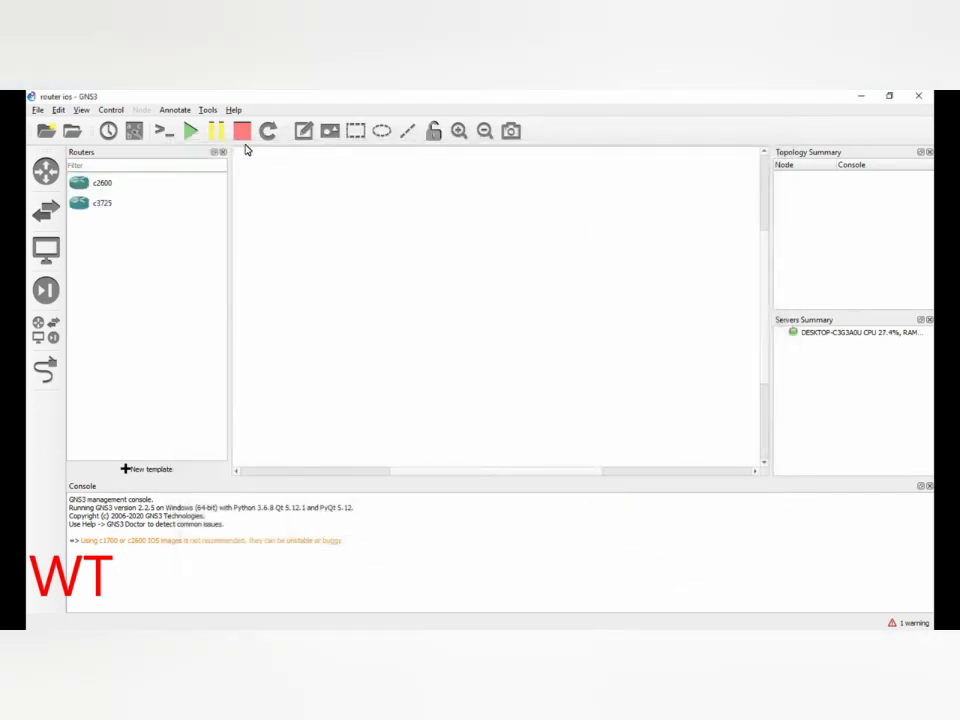
- Place two c3725 routers side by side in the router ios project workspace
left_click(100, 187)
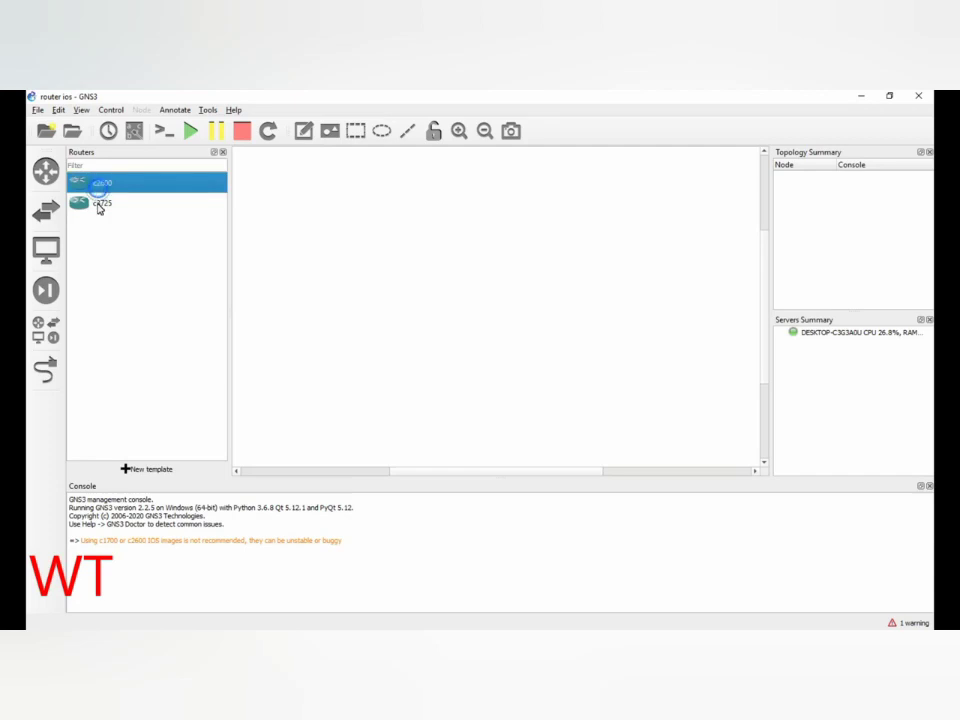
left_click(97, 204)
left_click(48, 213)
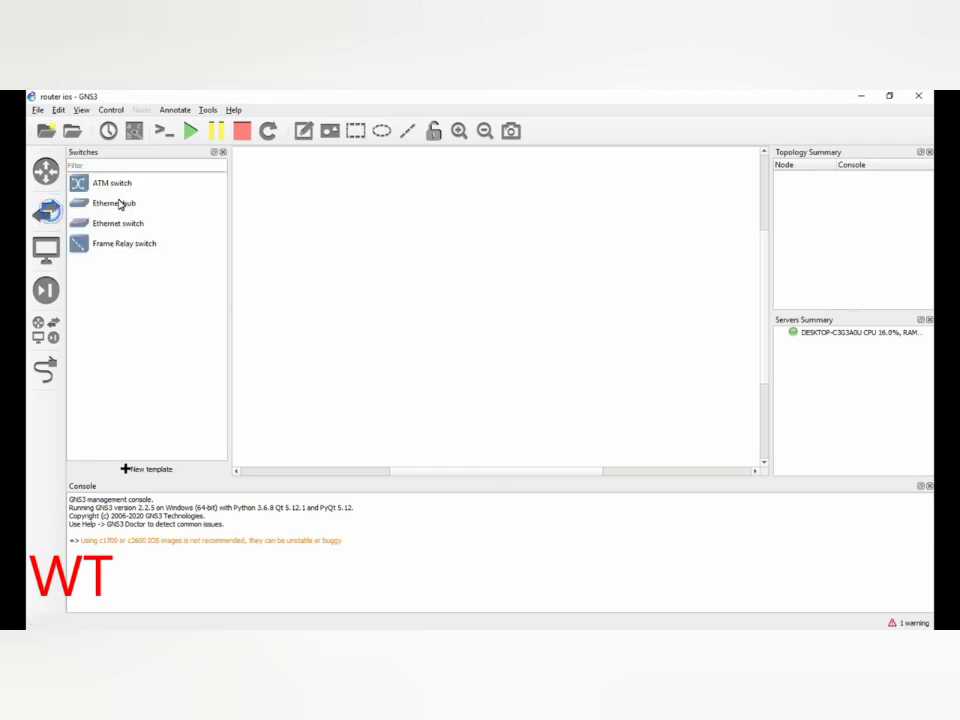
left_click(45, 171)
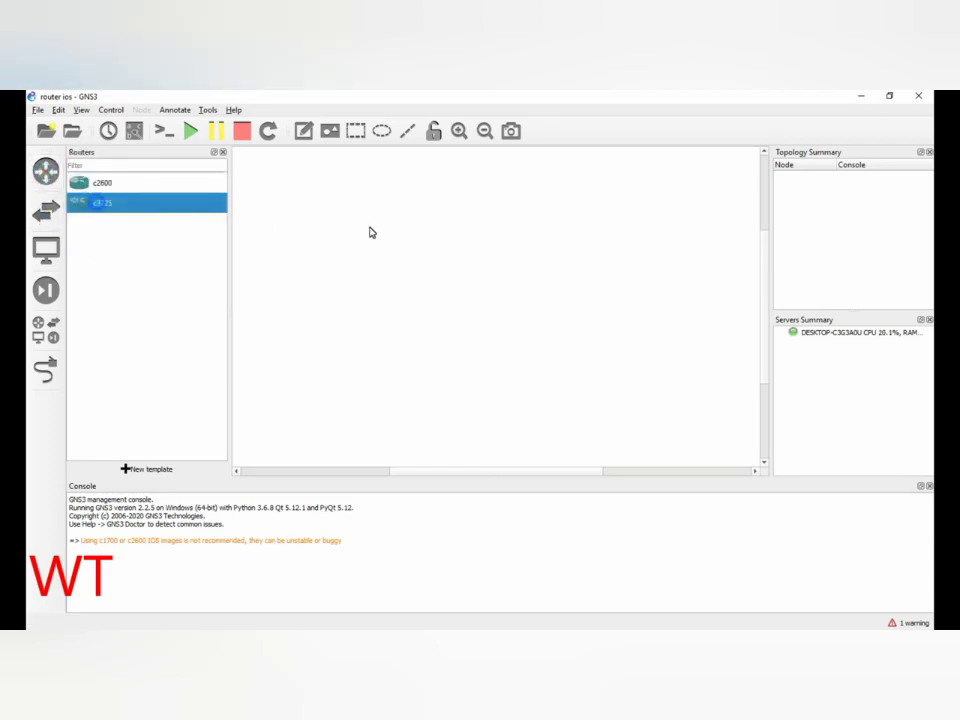
left_click_drag(97, 204, 390, 259)
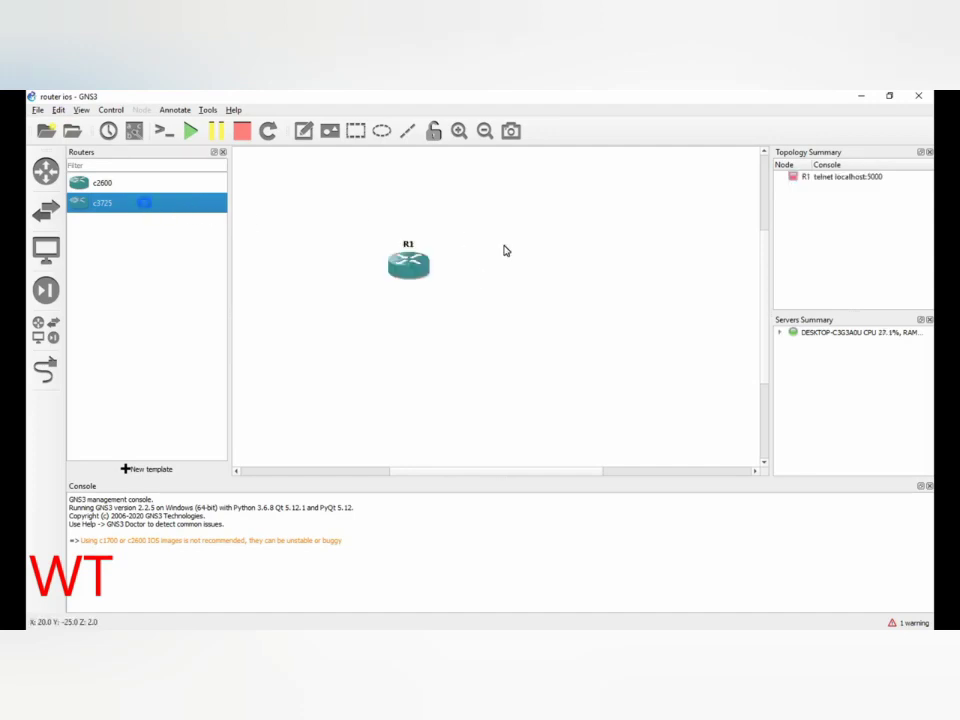
left_click_drag(594, 271, 594, 271)
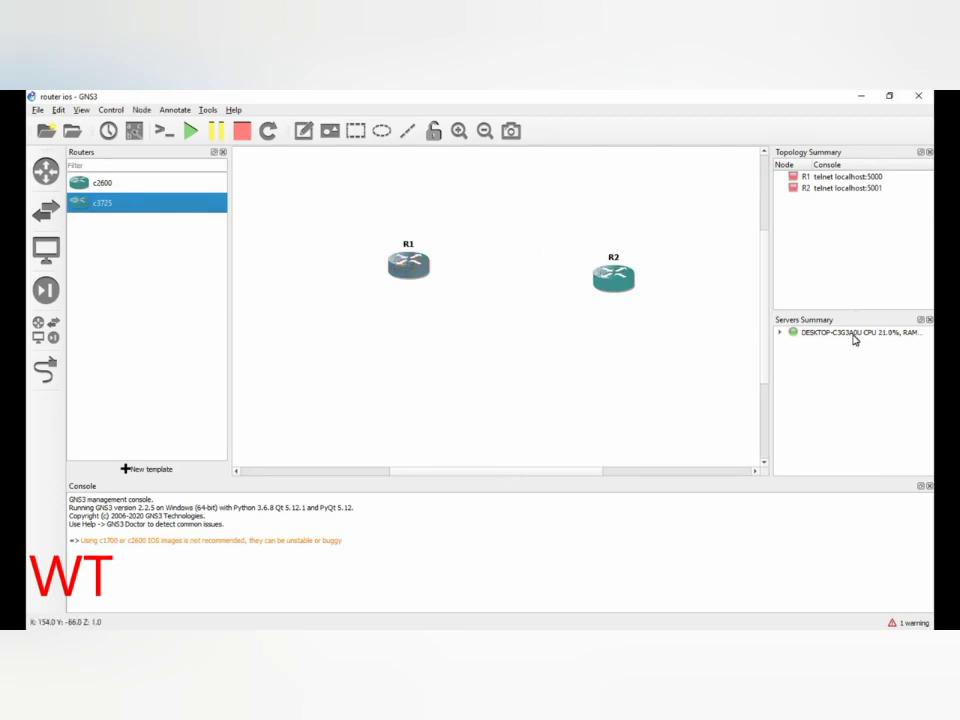
- Start both routers, R1 and R2
left_click(628, 282)
left_click(822, 178)
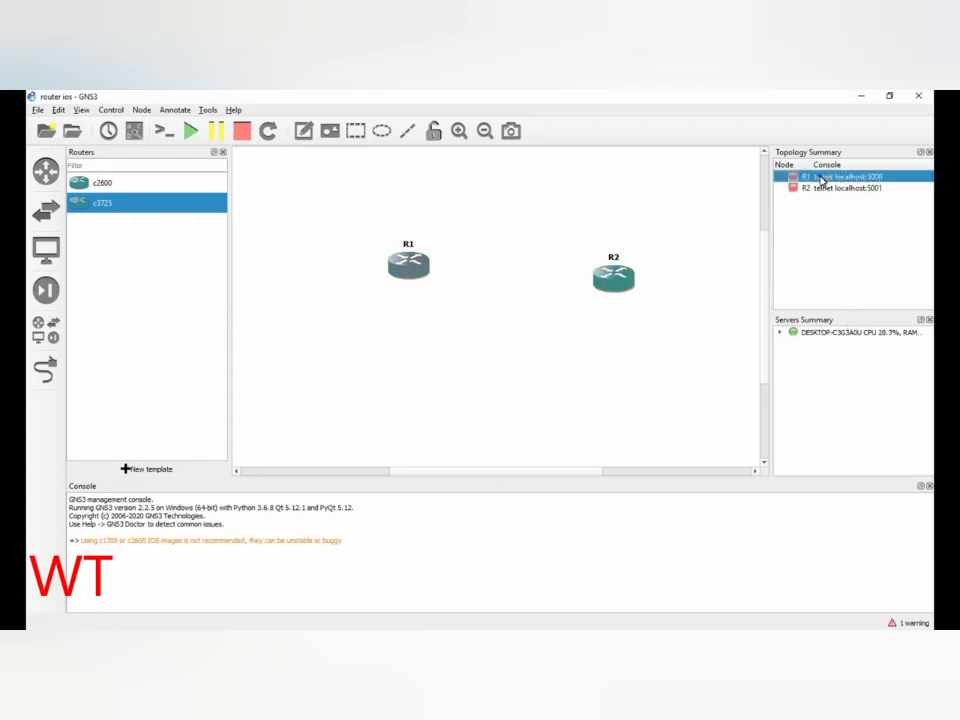
left_click(821, 188)
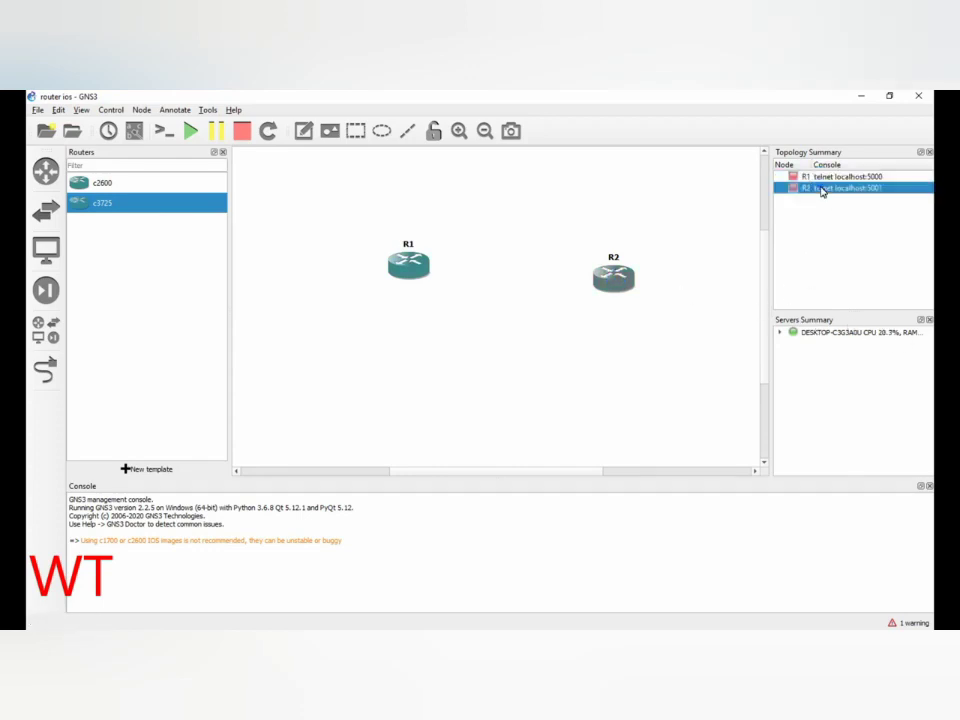
right_click(422, 266)
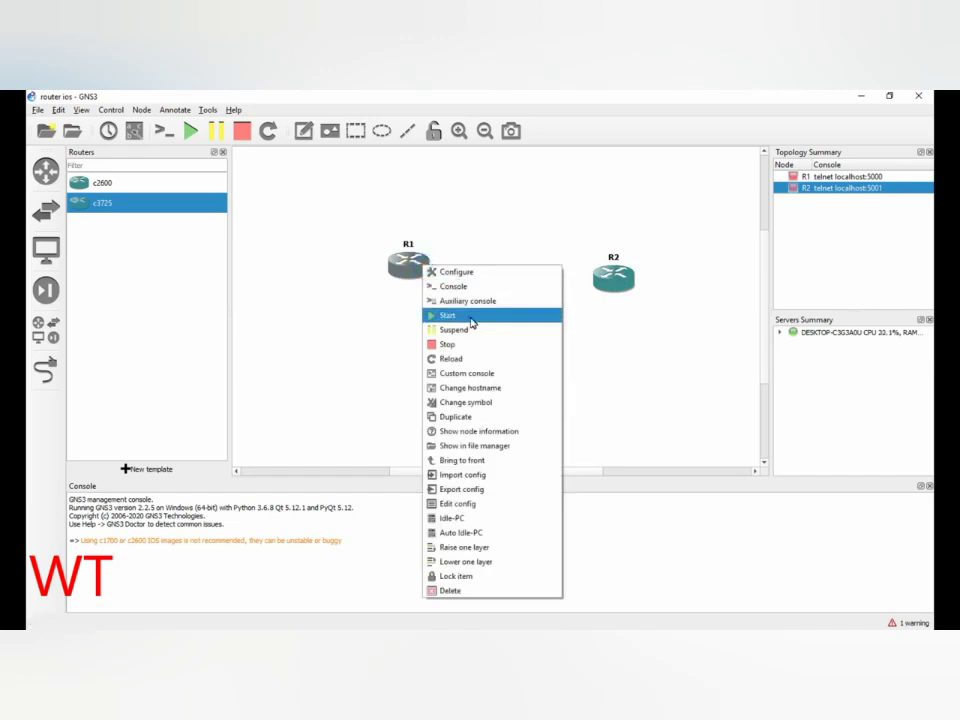
left_click(470, 318)
right_click(612, 278)
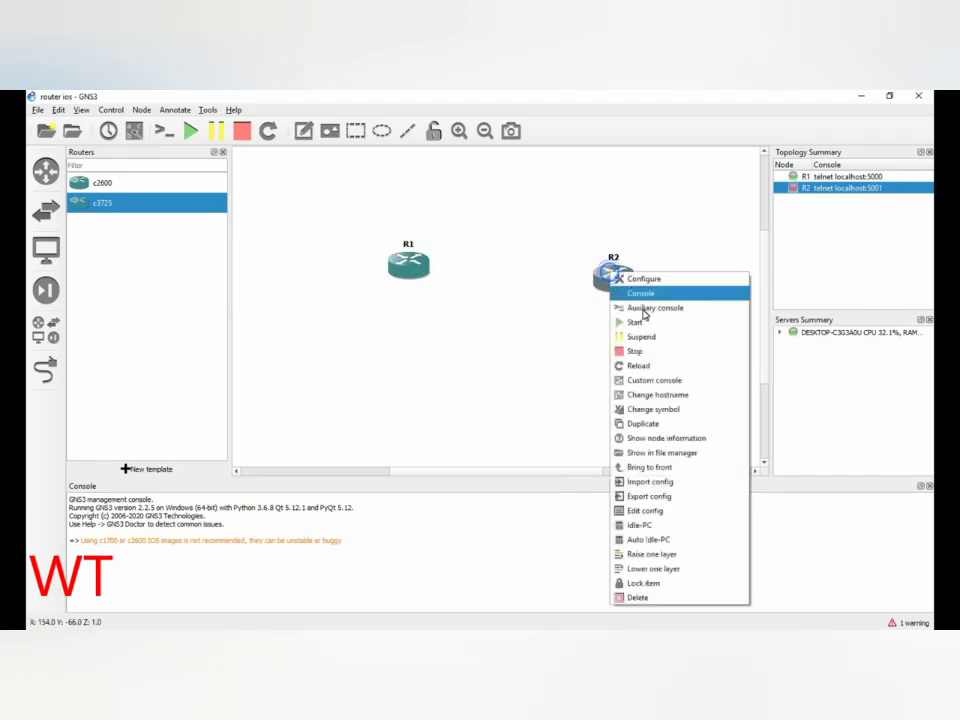
left_click(626, 321)
- Link Serial0/0 on R1 to Serial0/0 on R2, and leave link mode
left_click(40, 373)
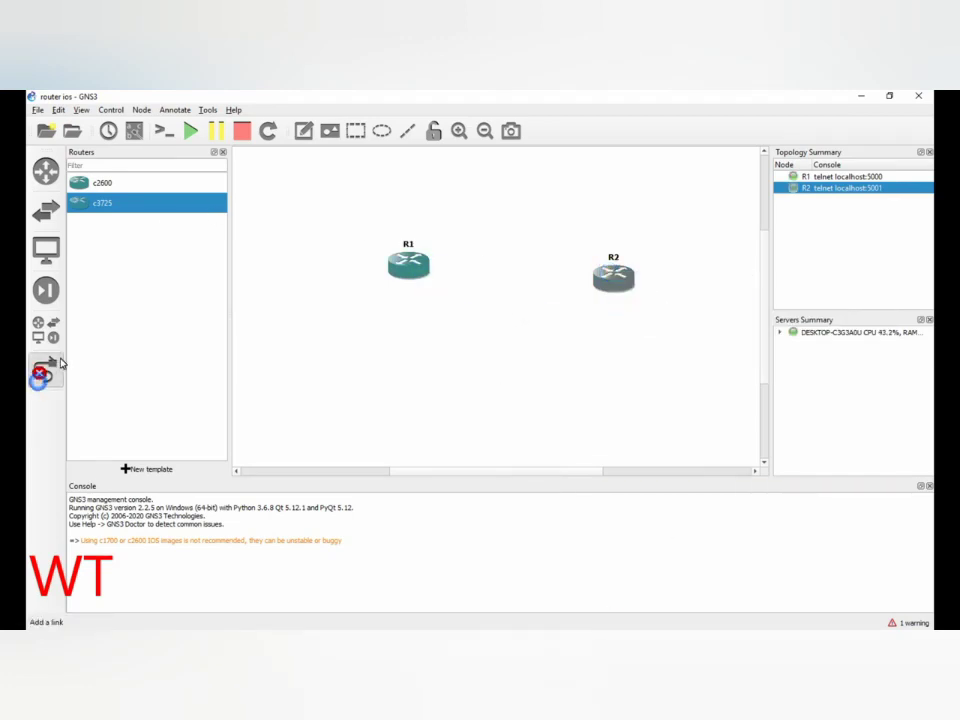
left_click(416, 266)
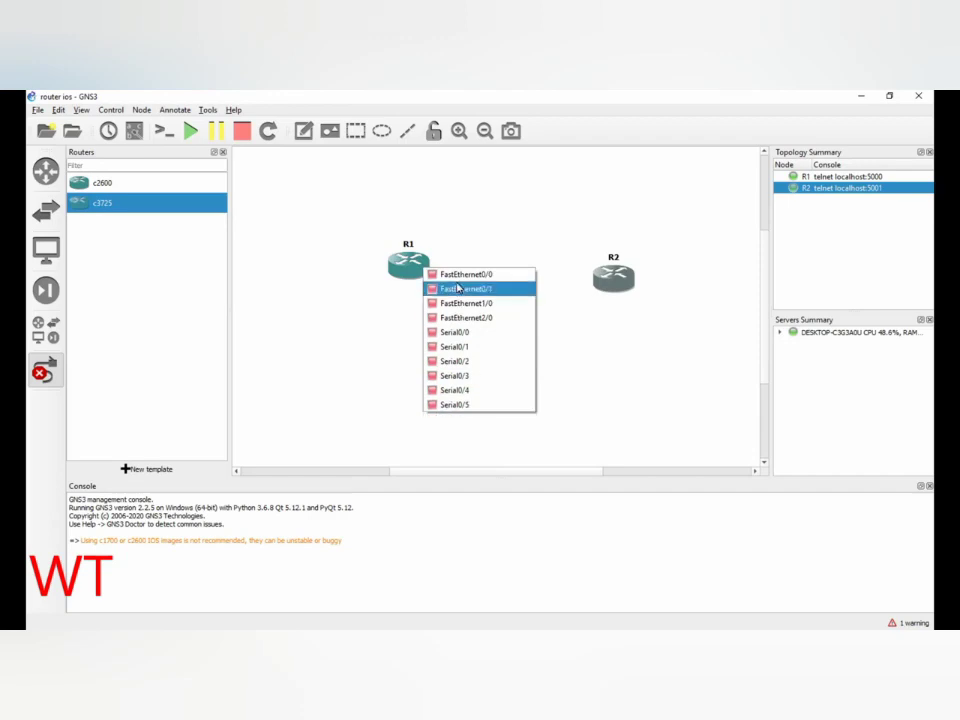
left_click(455, 332)
left_click(614, 280)
left_click(613, 281)
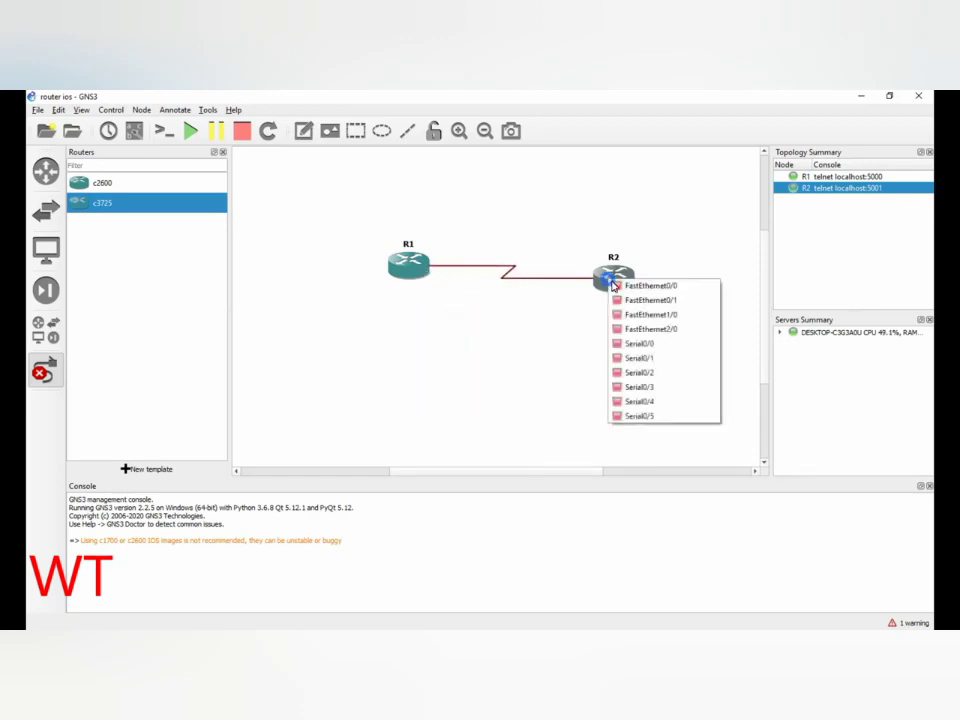
left_click(643, 345)
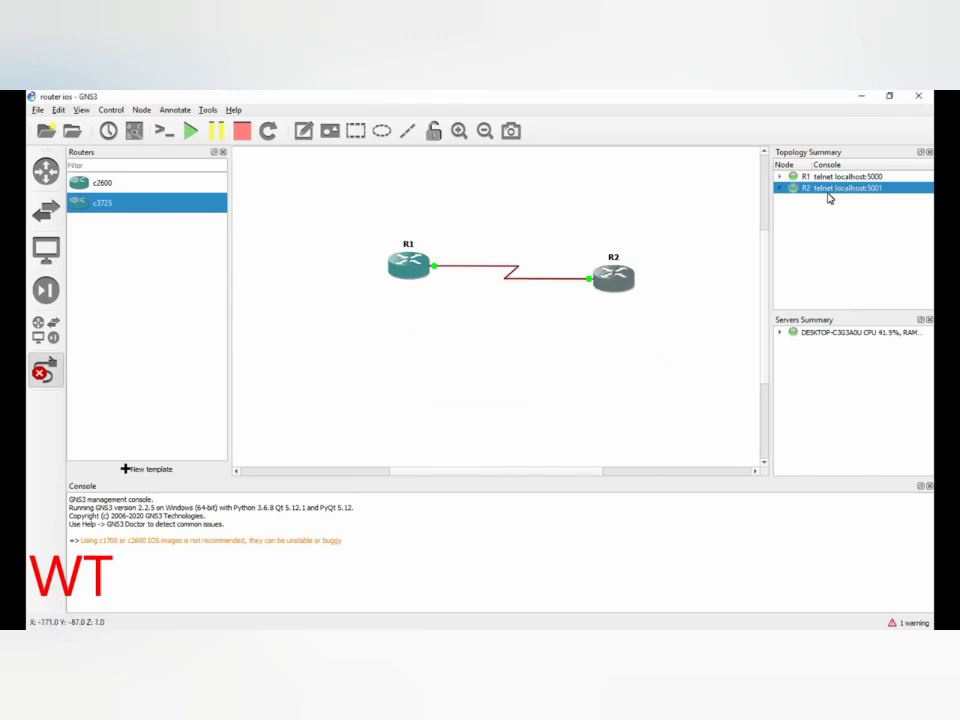
key("Escape")
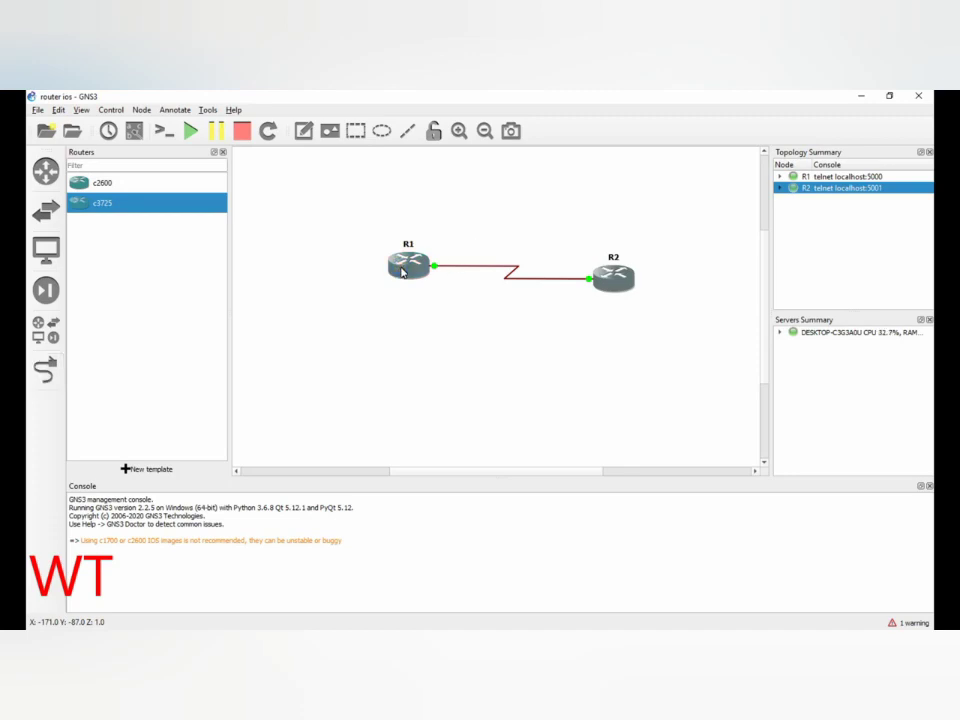
- Request a console for R1, and hide the GNS3 management console pane
right_click(407, 266)
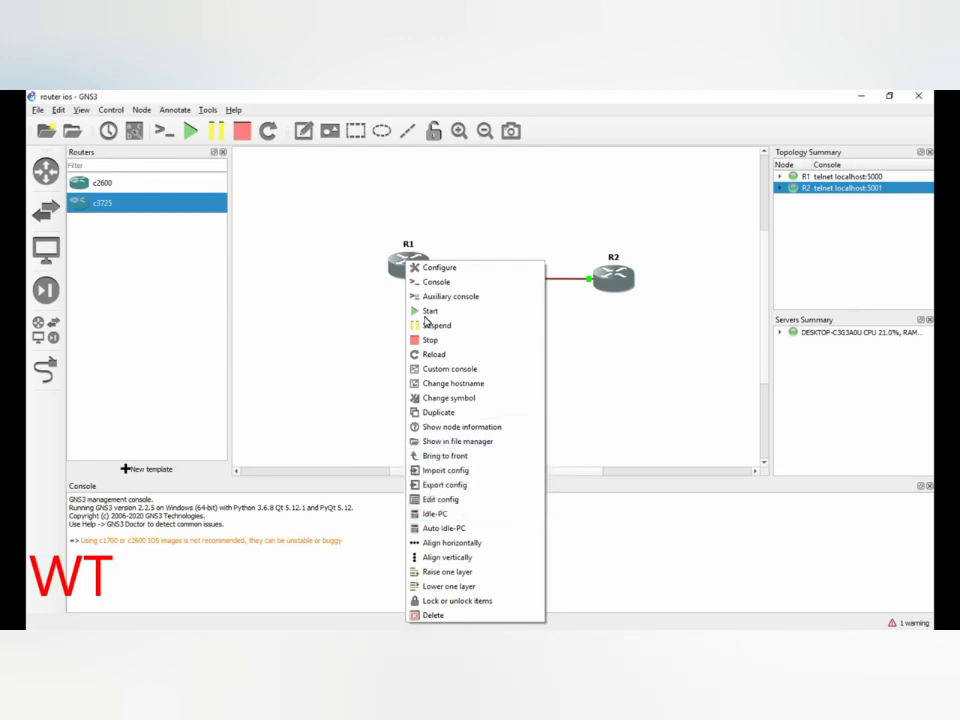
left_click(437, 281)
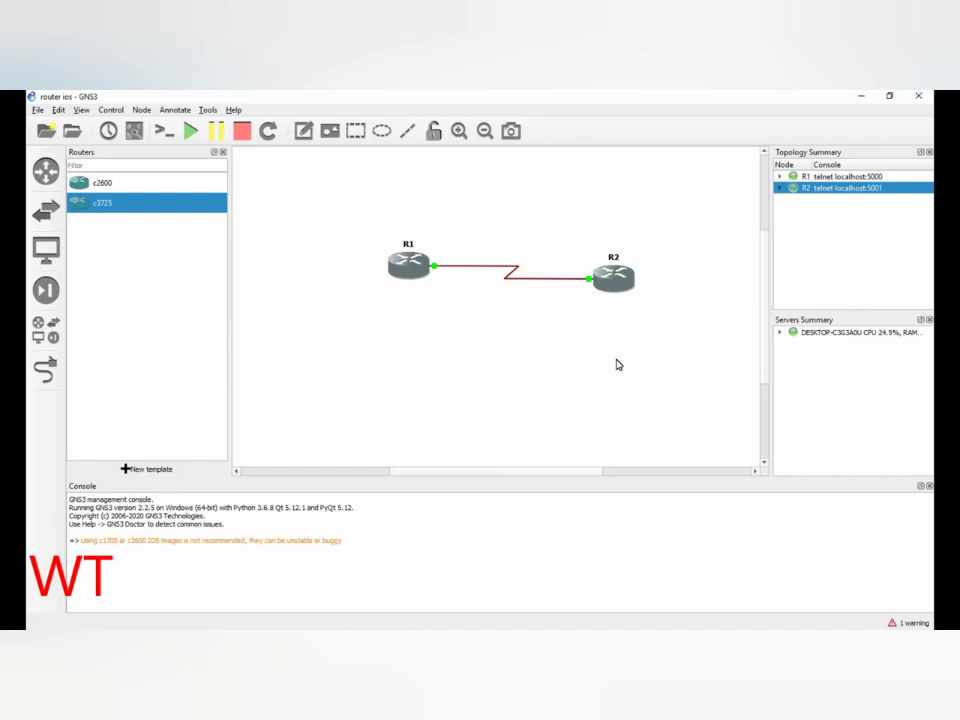
left_click(910, 623)
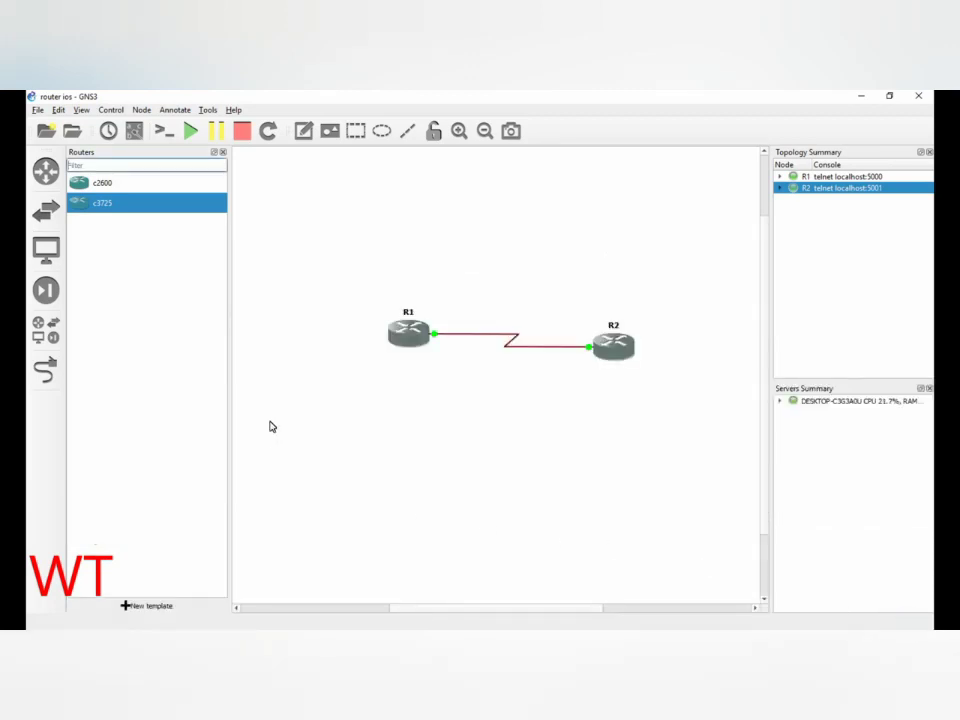
left_click(257, 210)
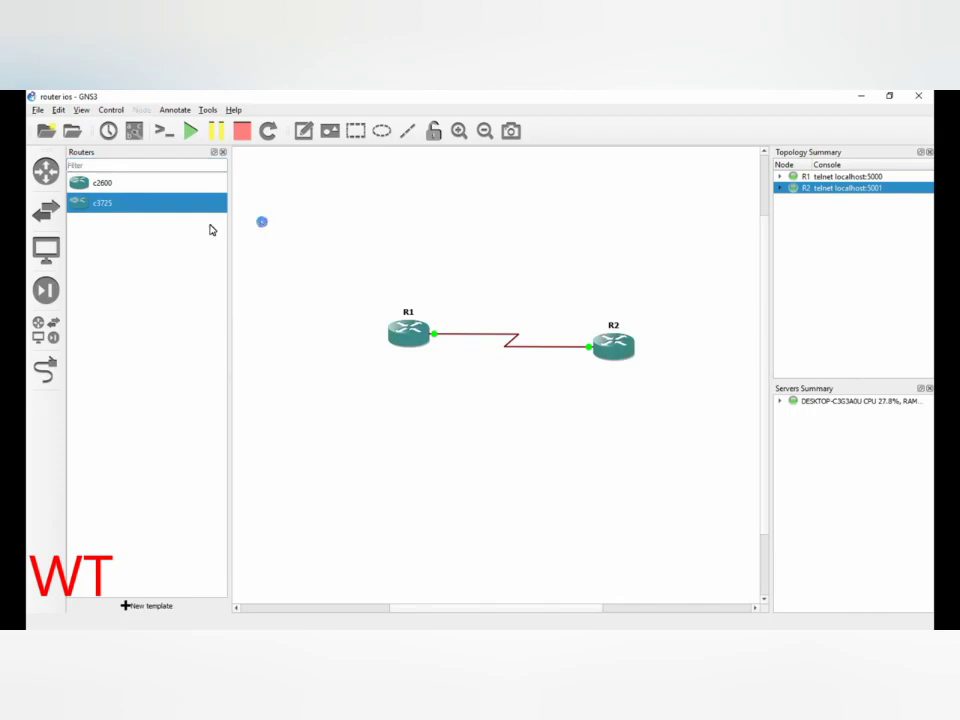
- Open the R1 and R2 consoles in turn to examine their boot output, closing each one and keeping the program running
mouse_move(403, 328)
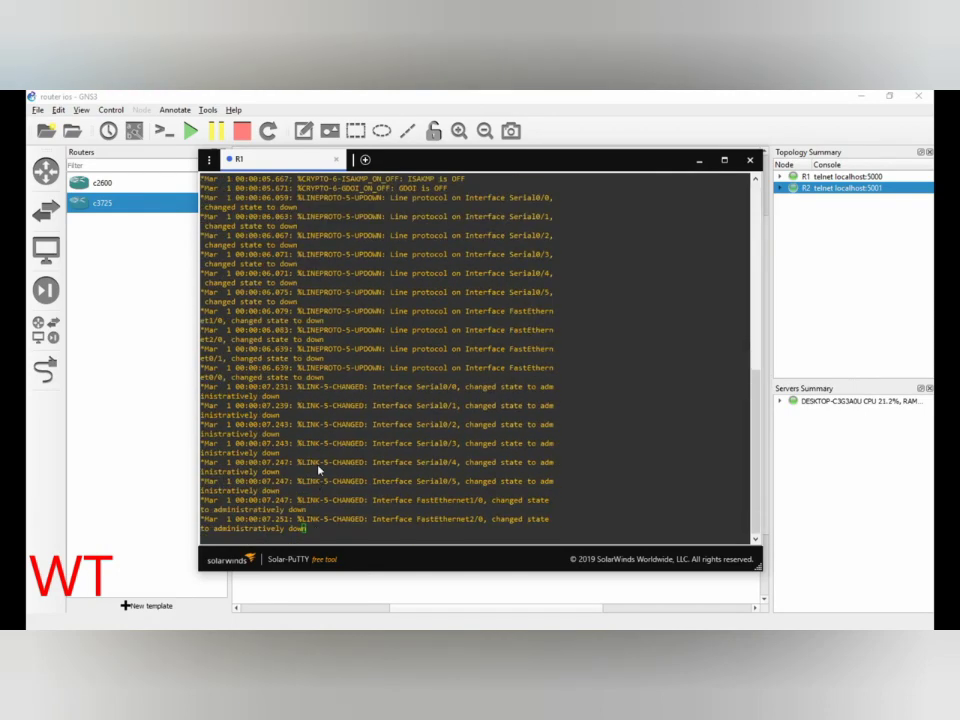
left_click(750, 160)
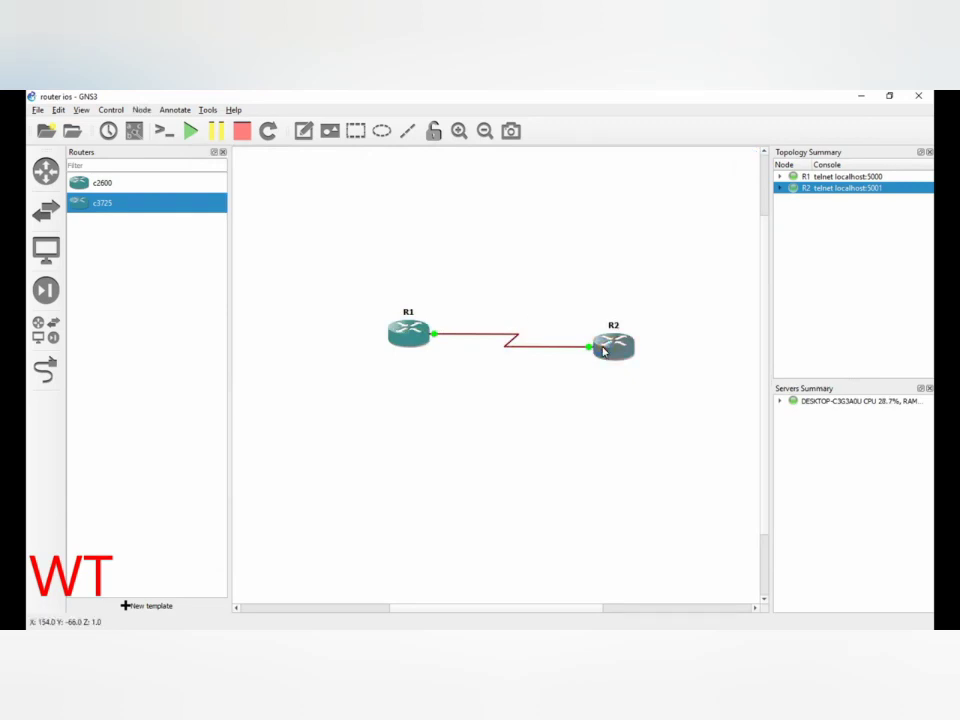
mouse_move(617, 345)
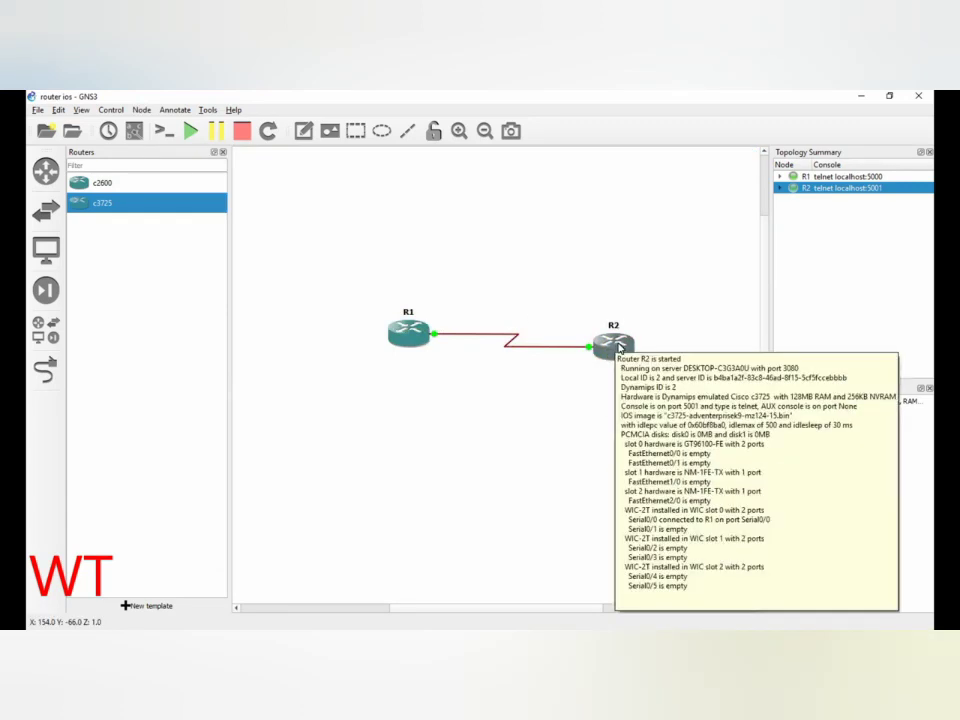
double_click(617, 345)
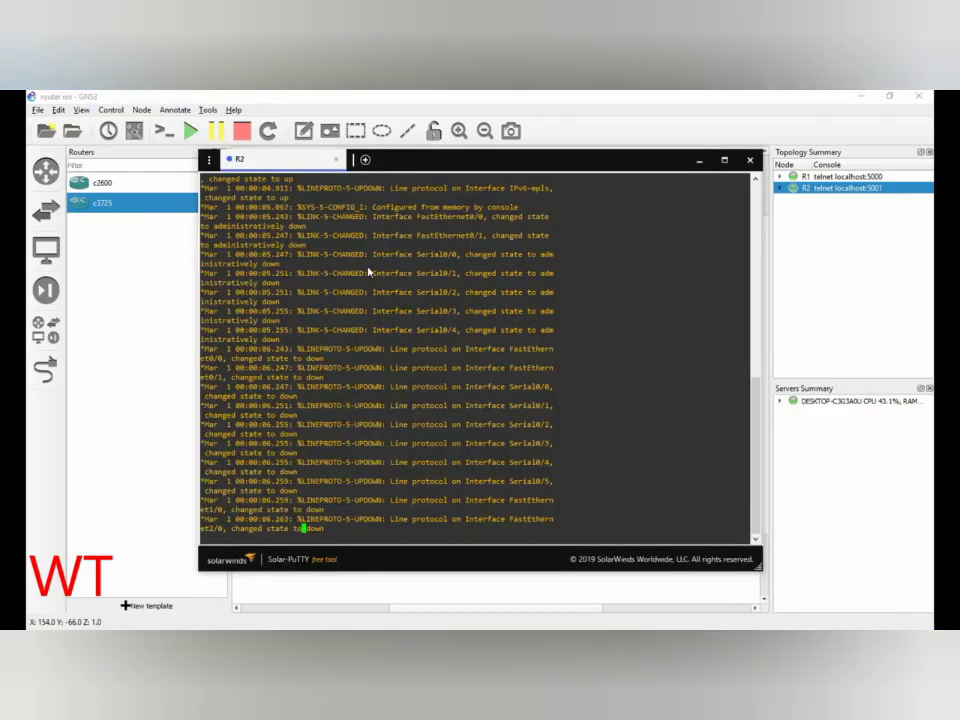
left_click(750, 159)
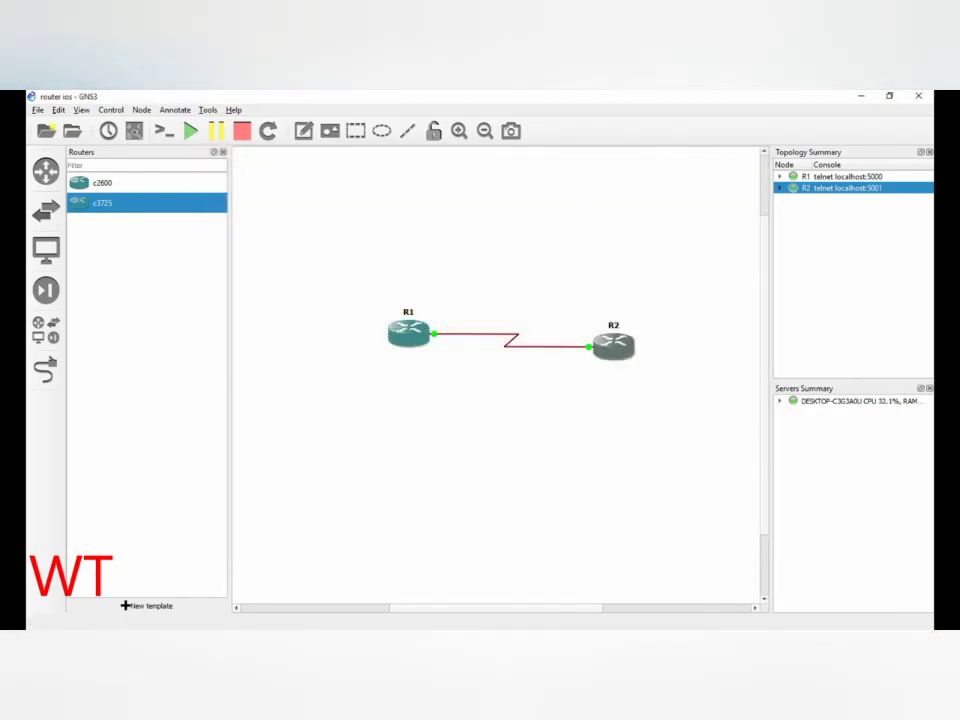
left_click(918, 97)
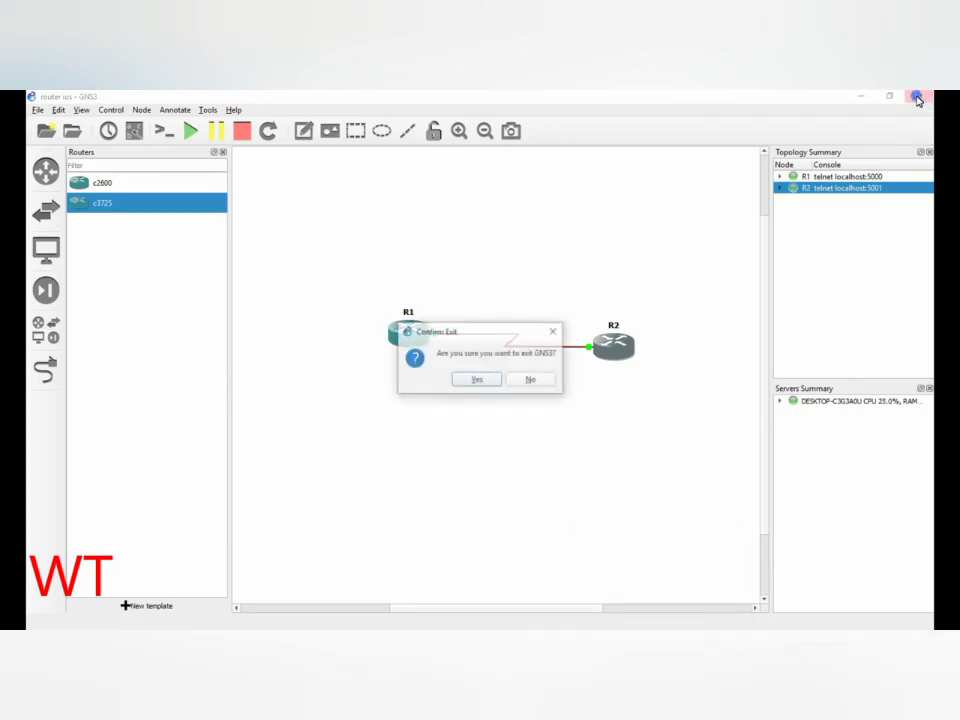
left_click(520, 380)
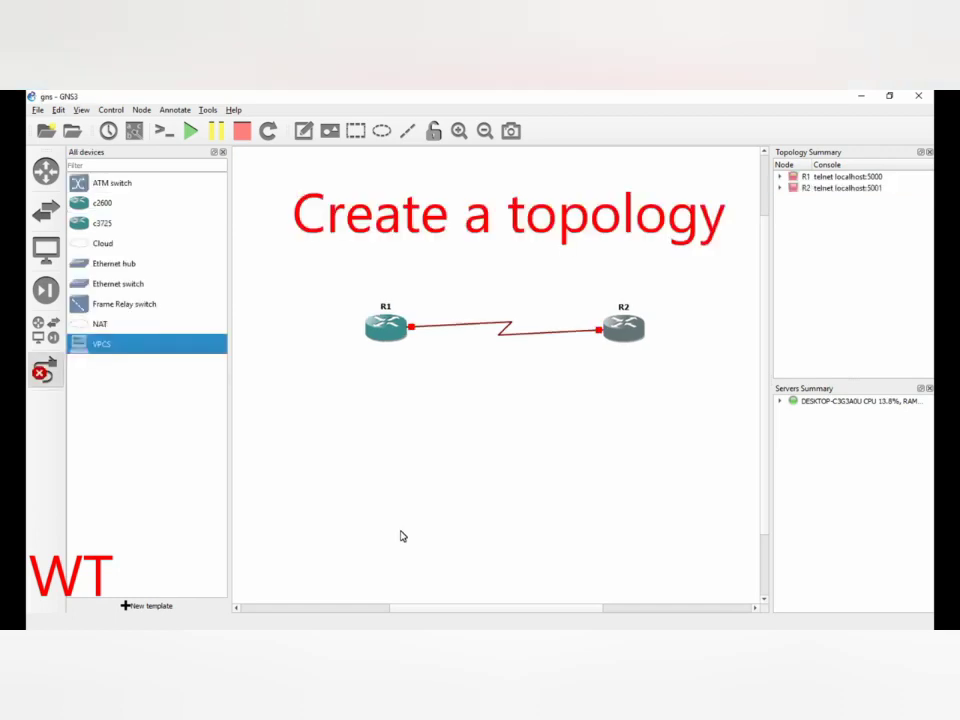
left_click_drag(401, 536, 403, 538)
left_click(407, 548)
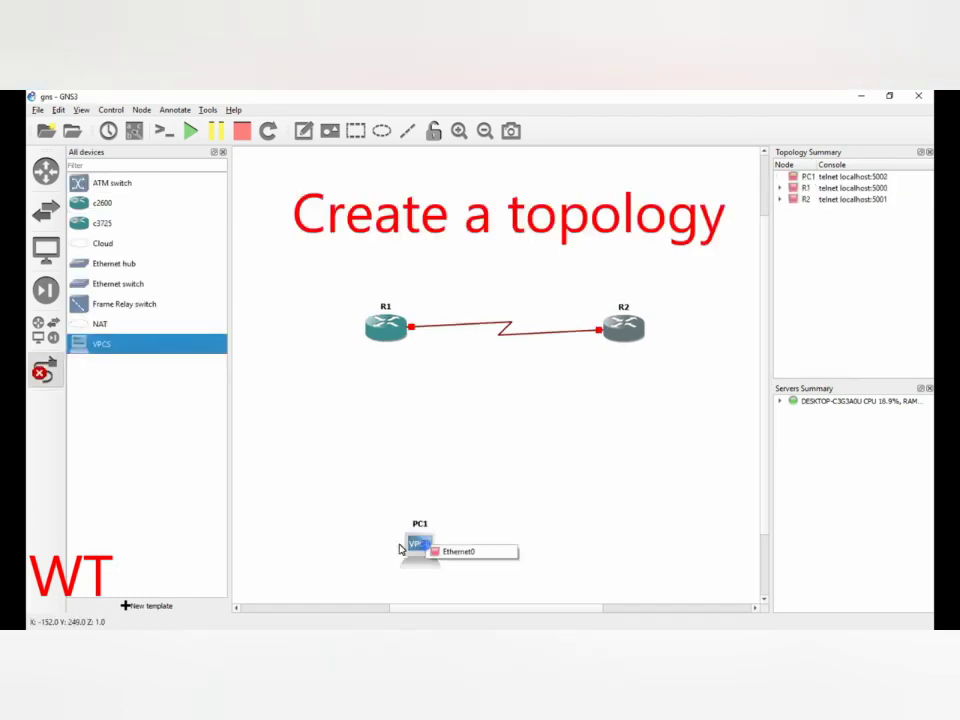
left_click(426, 547)
left_click(426, 545)
mouse_move(420, 528)
left_mouse_down()
mouse_move(384, 527)
mouse_move(415, 541)
left_mouse_up()
left_click(416, 556)
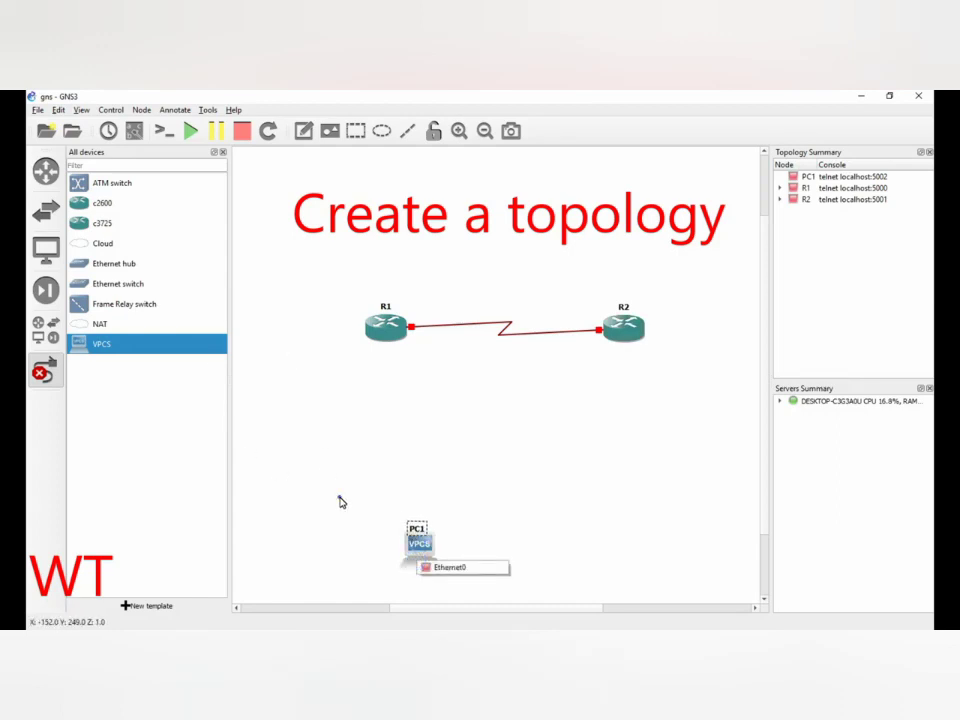
left_click(339, 497)
right_click(418, 555)
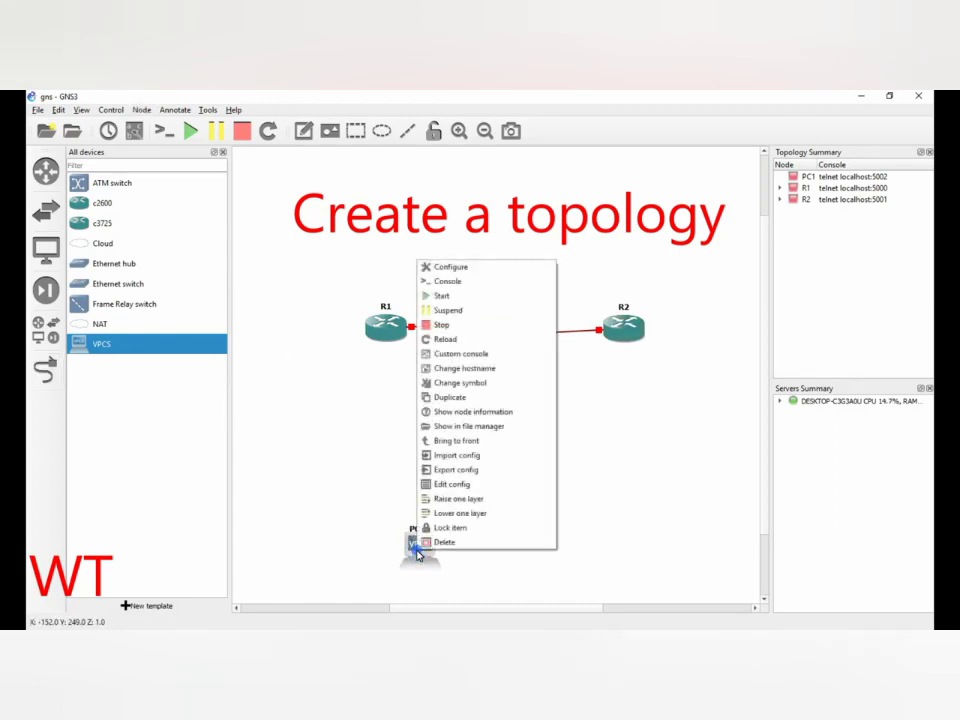
left_click(430, 541)
left_click(471, 389)
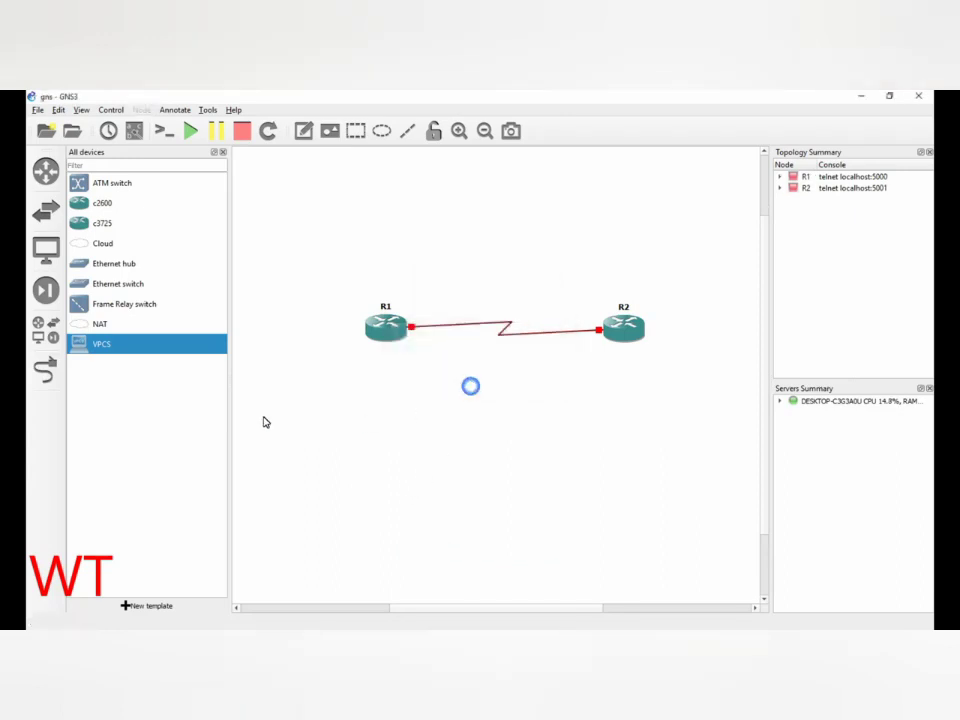
- Place a VPCS node below router R1 in the gns project
left_click(334, 545)
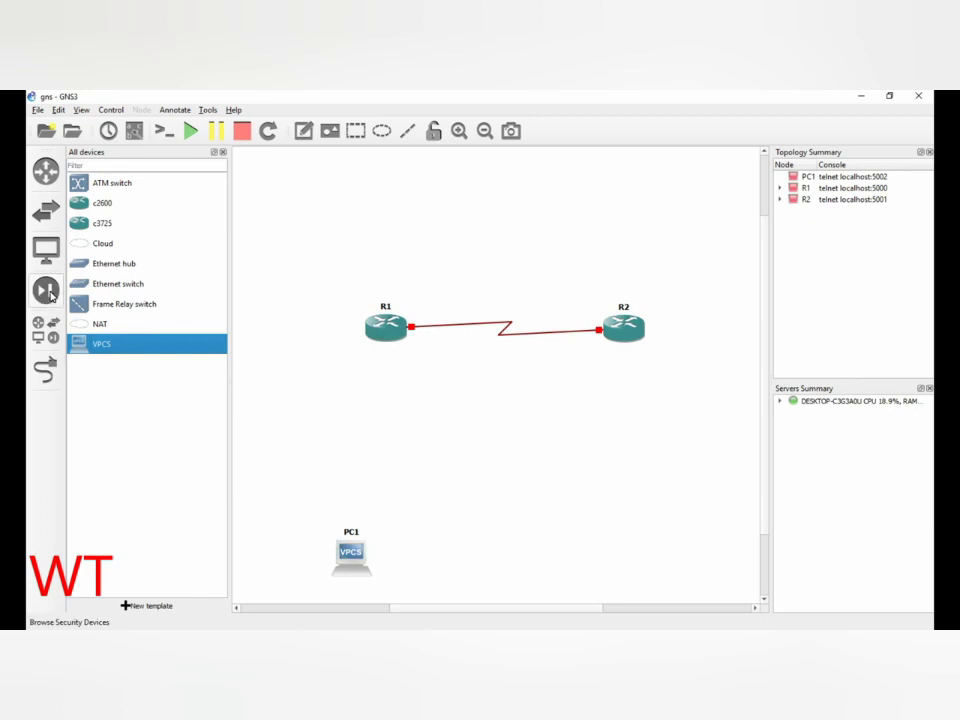
- Place an Ethernet switch between router R1 and PC1
left_click(48, 292)
left_click(46, 211)
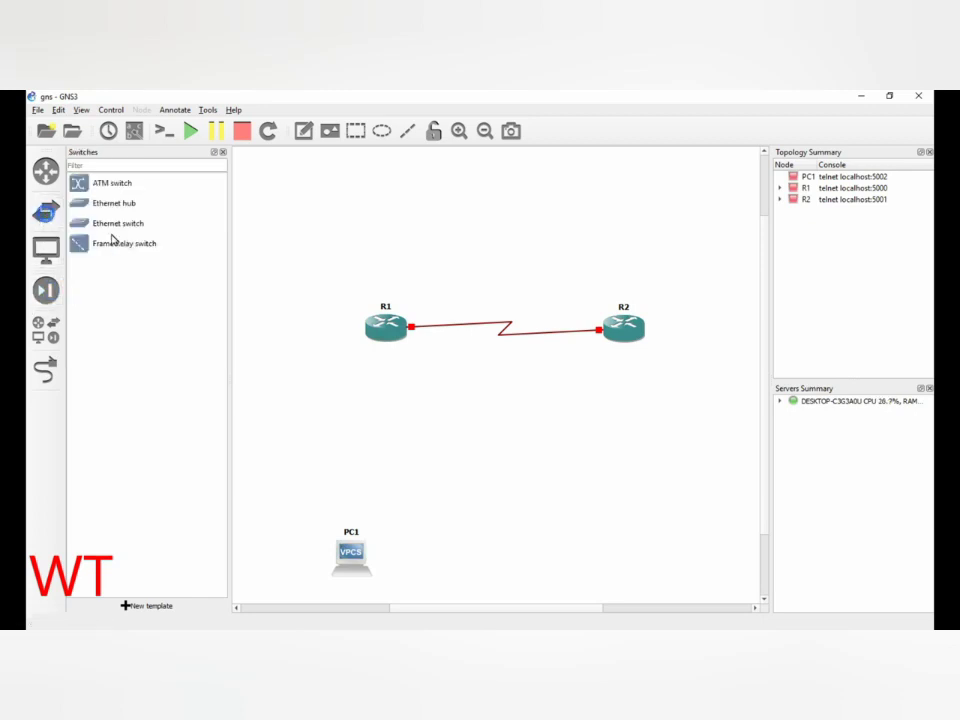
left_click(118, 223)
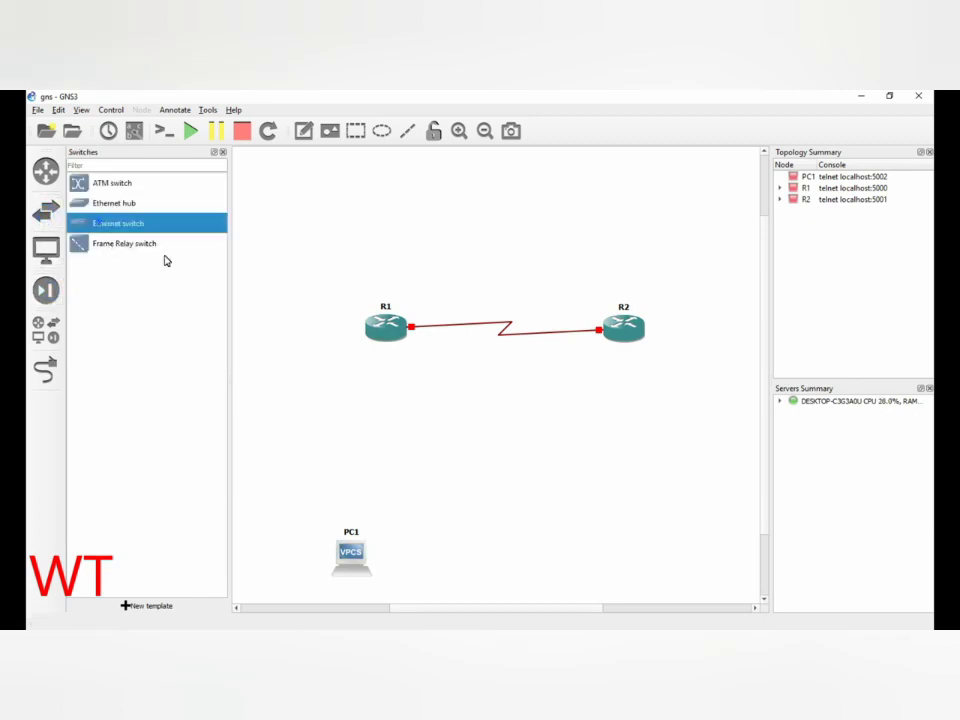
left_click(338, 444)
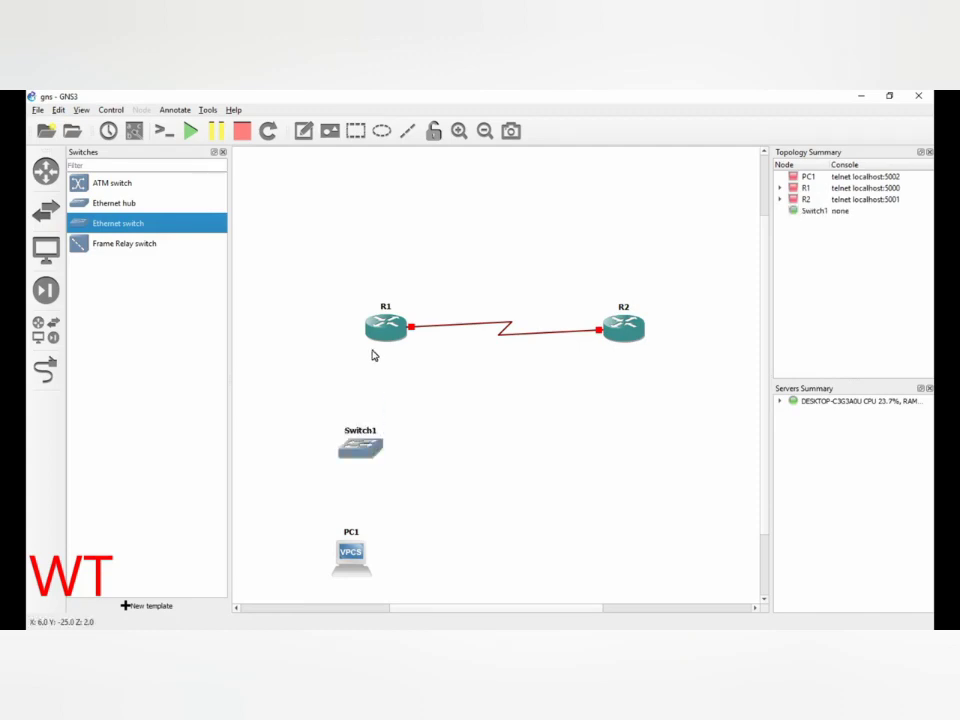
- Link FastEthernet0/0 on R1 to Ethernet0 on Switch1
left_click(42, 376)
left_click(390, 328)
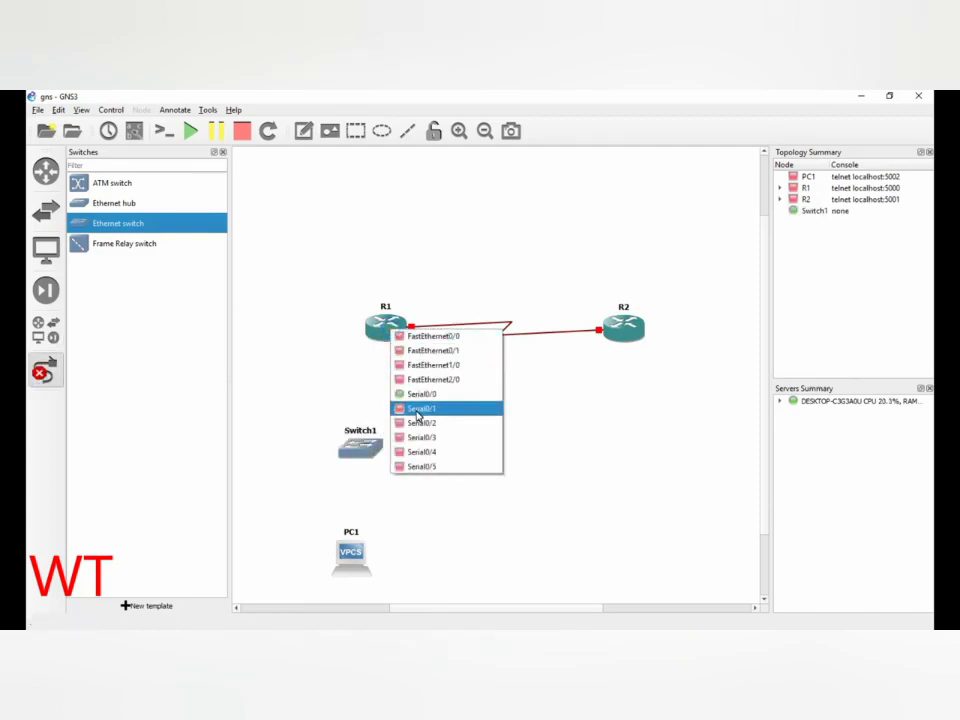
left_click(419, 336)
left_click(356, 441)
left_click(380, 452)
- Link Ethernet1 on Switch1 to Ethernet0 on PC1
left_click(362, 453)
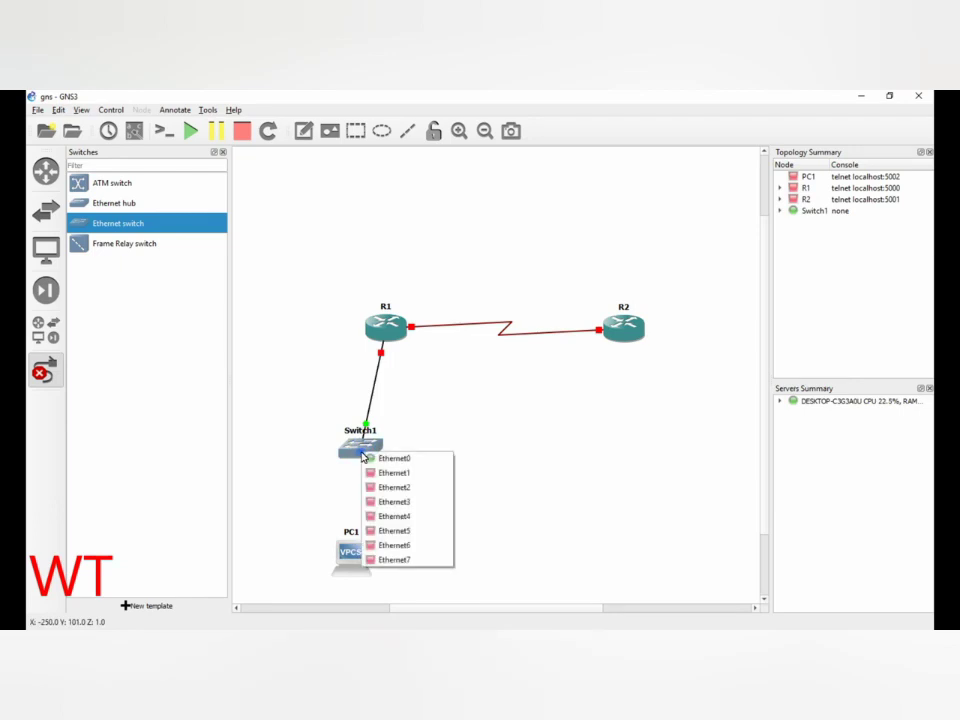
left_click(382, 471)
left_click(352, 551)
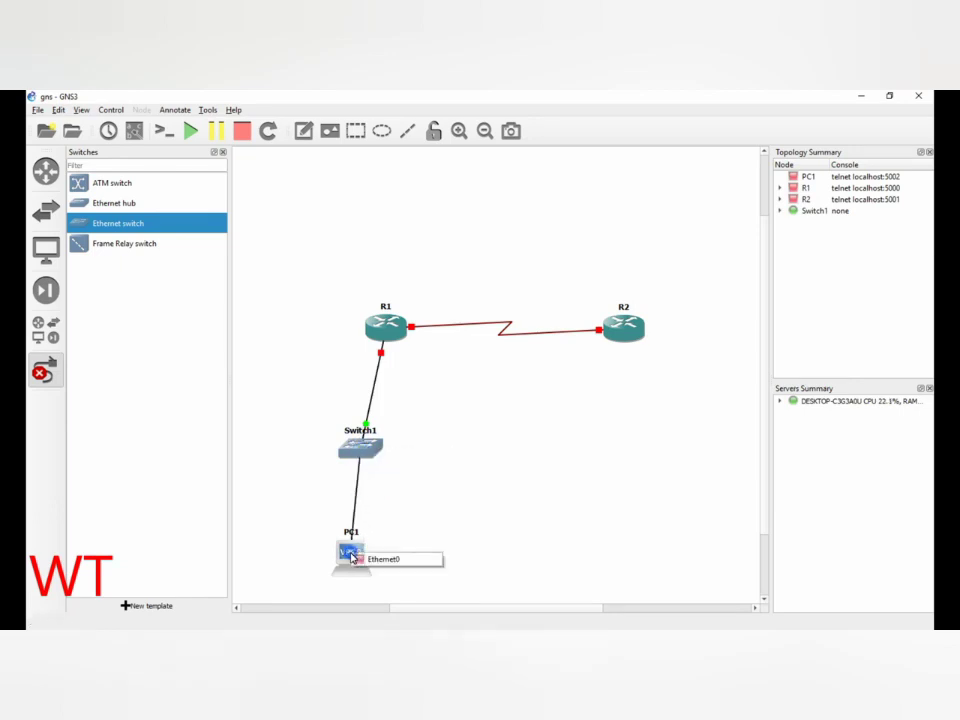
left_click(378, 558)
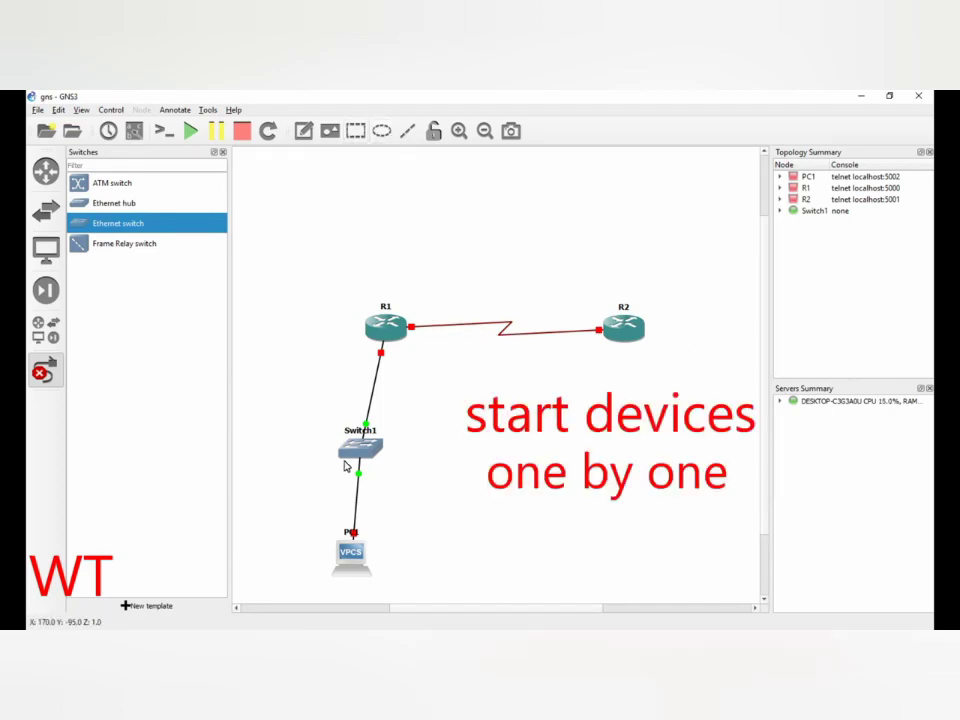
- Leave link mode and start routers R1 and R2 one after the other
right_click(386, 330)
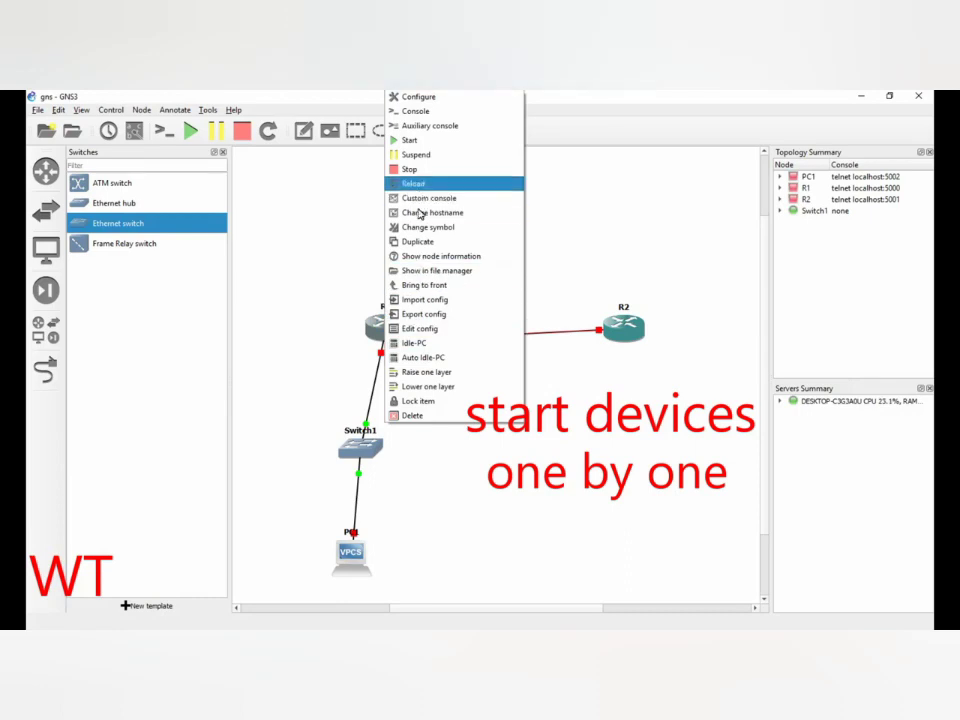
left_click(413, 143)
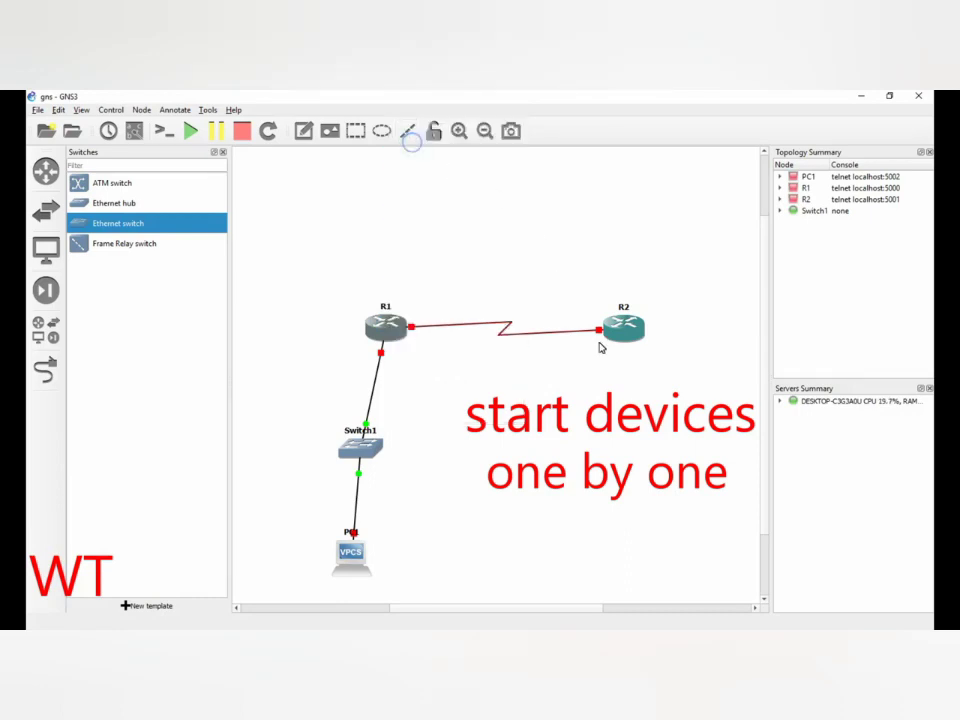
mouse_move(622, 331)
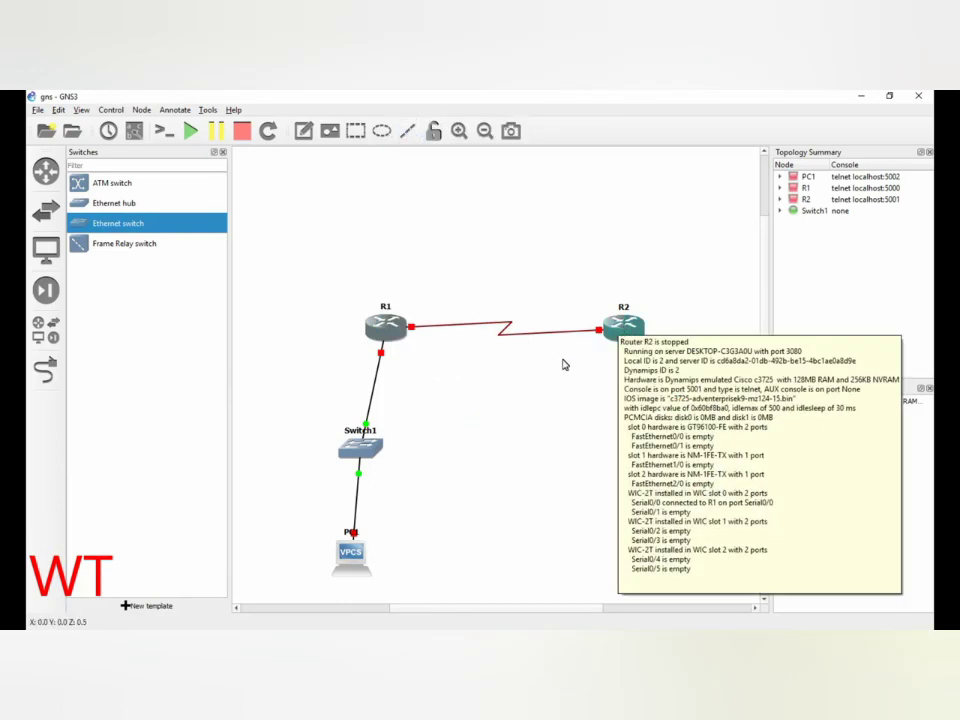
right_click(614, 333)
left_click(640, 145)
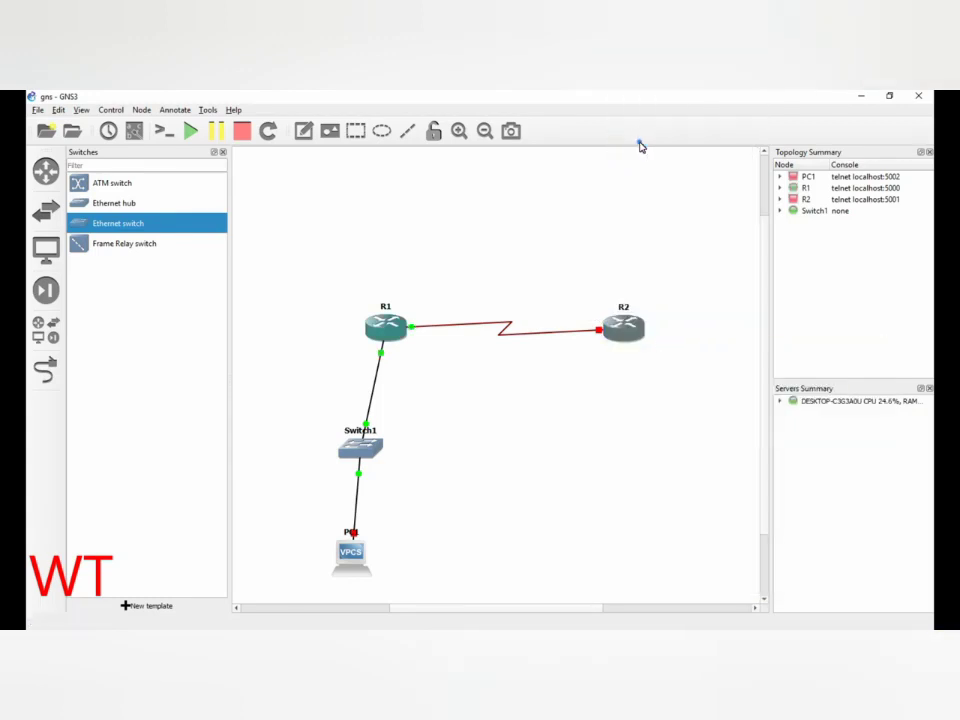
- Check which commands Switch1 offers without running any, and start PC1
right_click(370, 449)
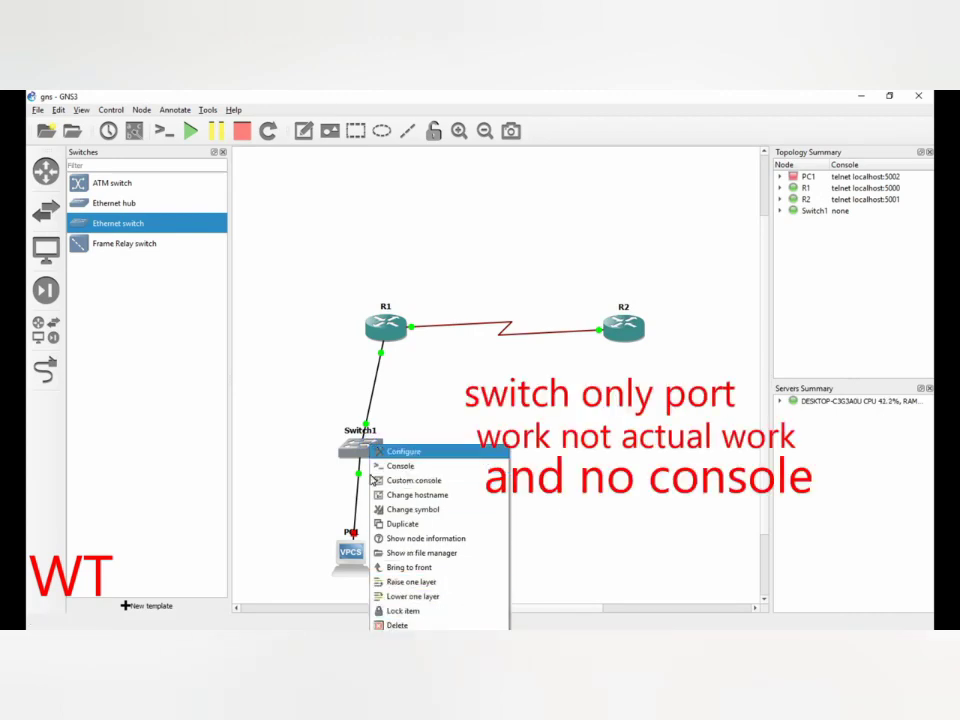
left_click(390, 409)
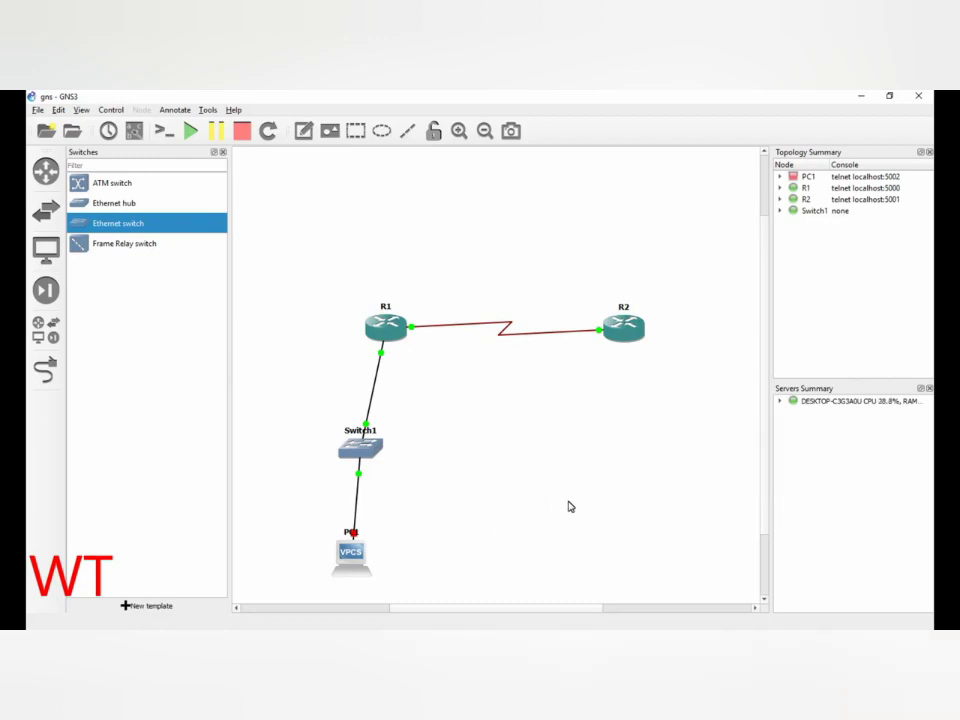
right_click(345, 553)
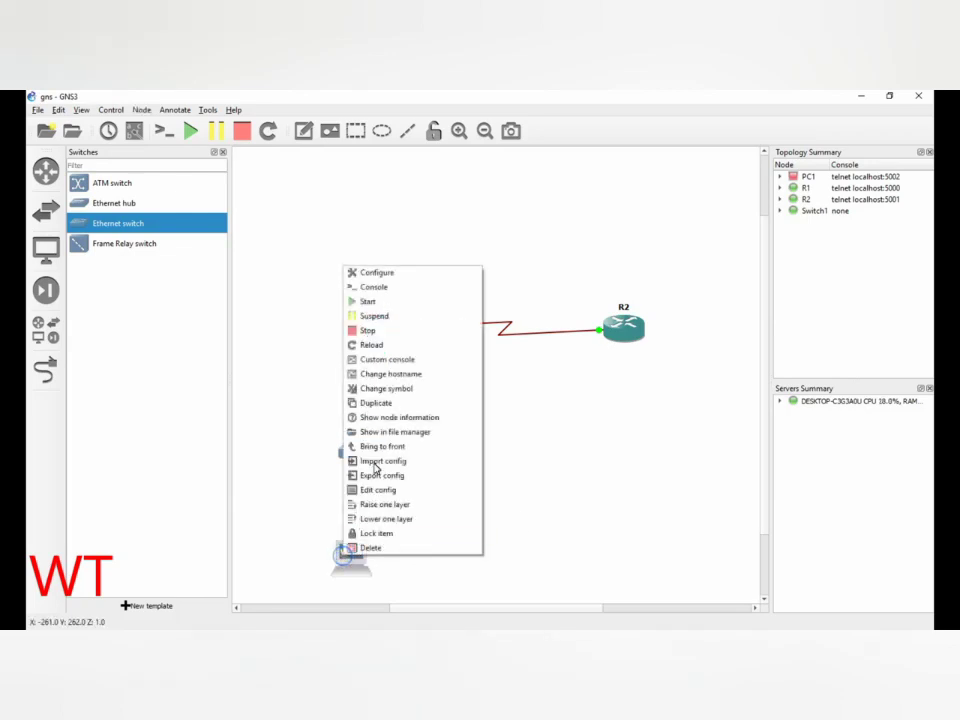
left_click(368, 302)
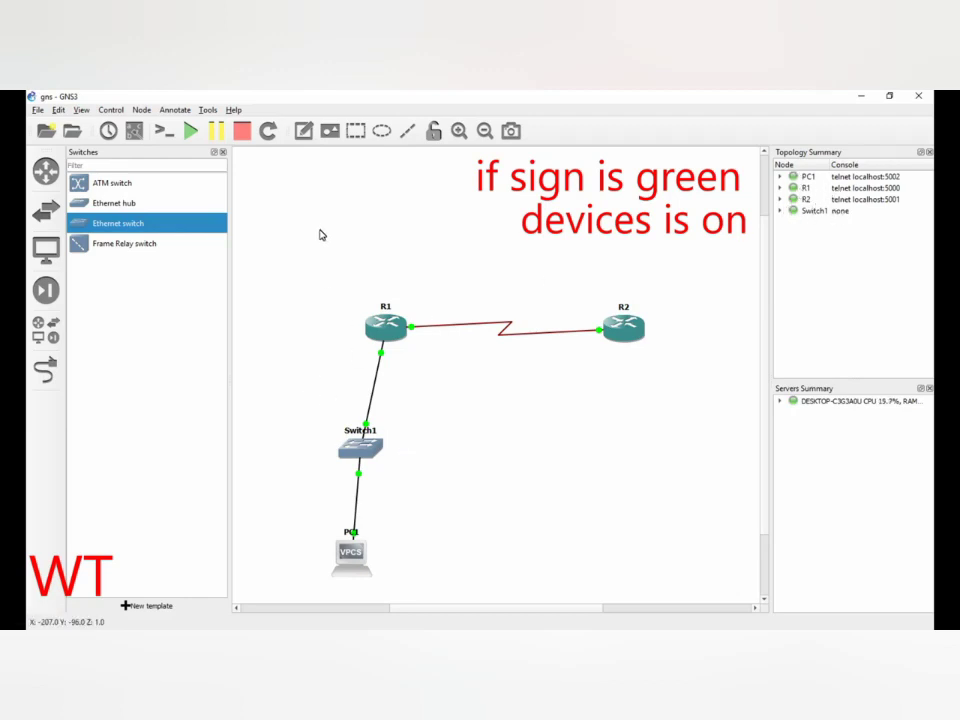
left_click(303, 130)
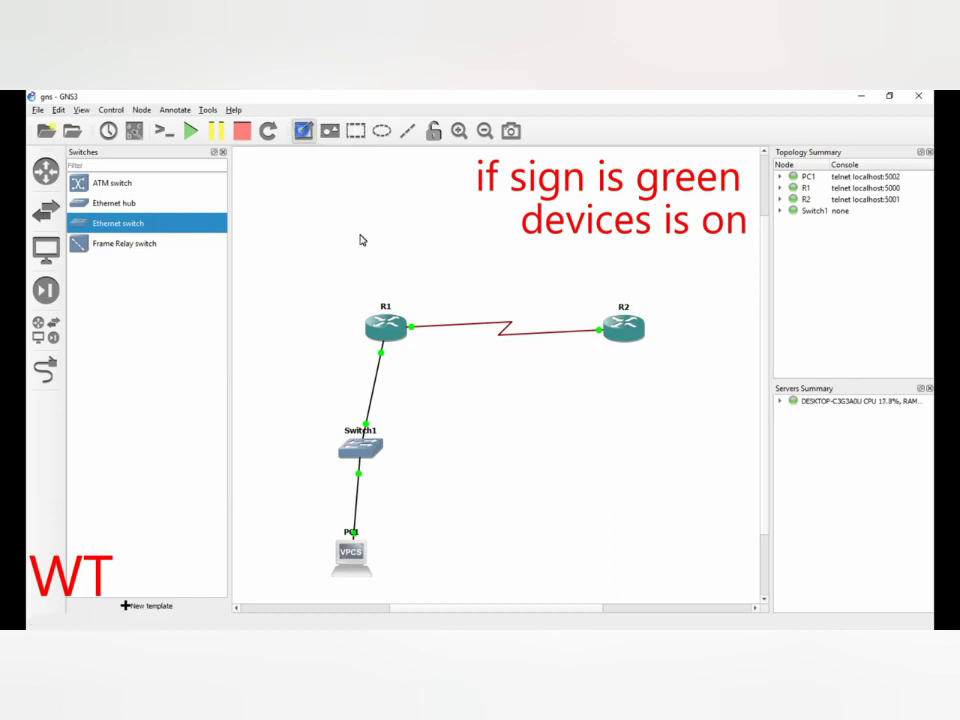
left_click(384, 284)
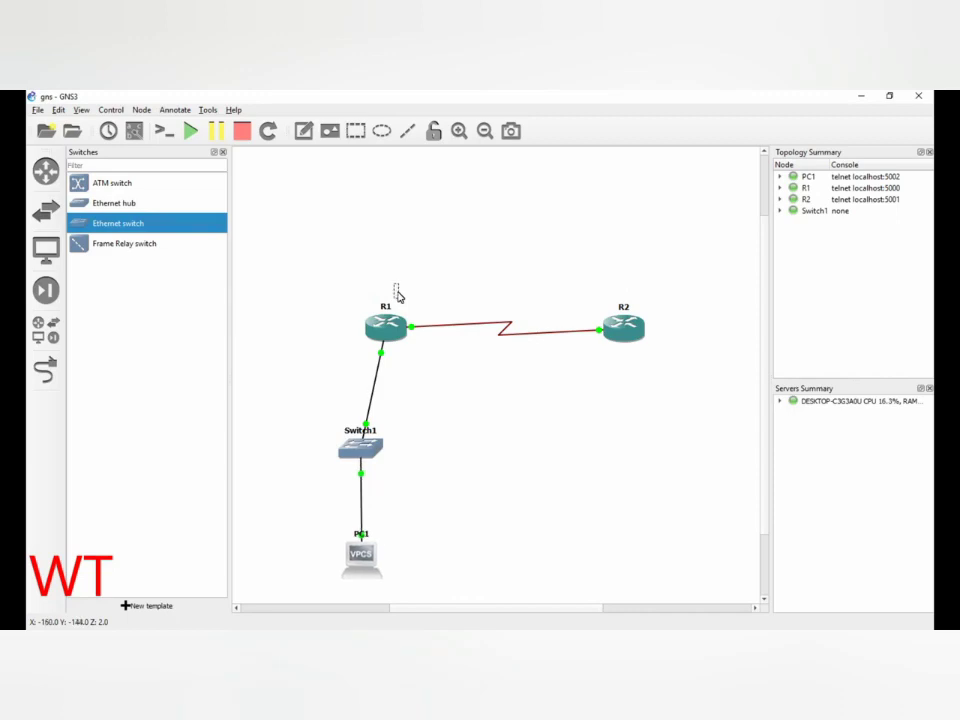
left_click(408, 287)
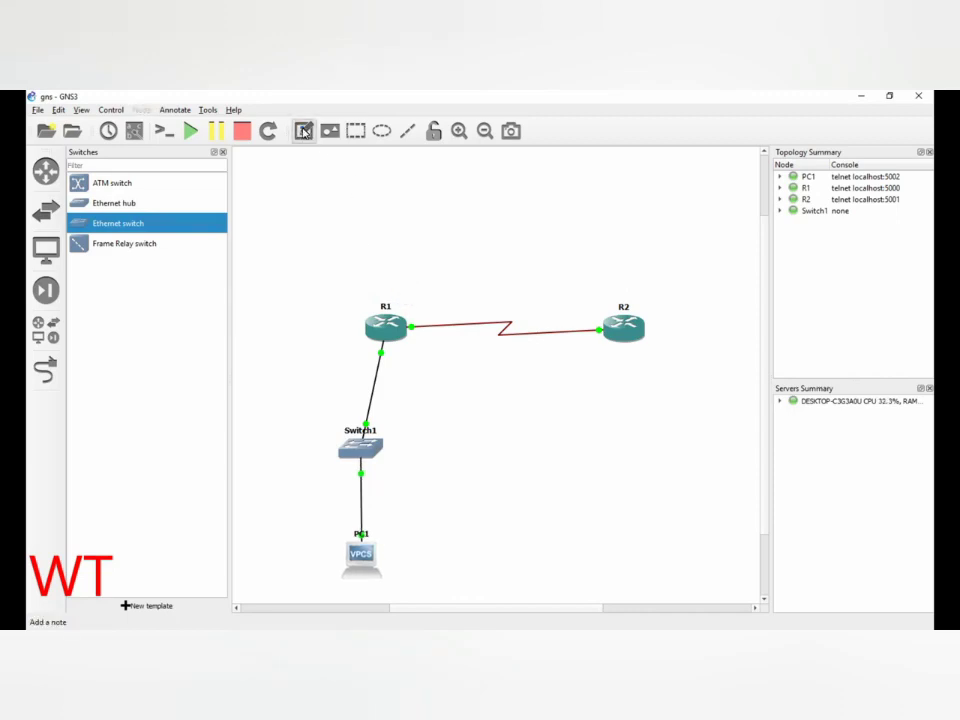
- Add a note reading 10.0.0.1 beside R1 and one reading 10.0.0.2 above R2, at the ends of the serial link
left_click(408, 300)
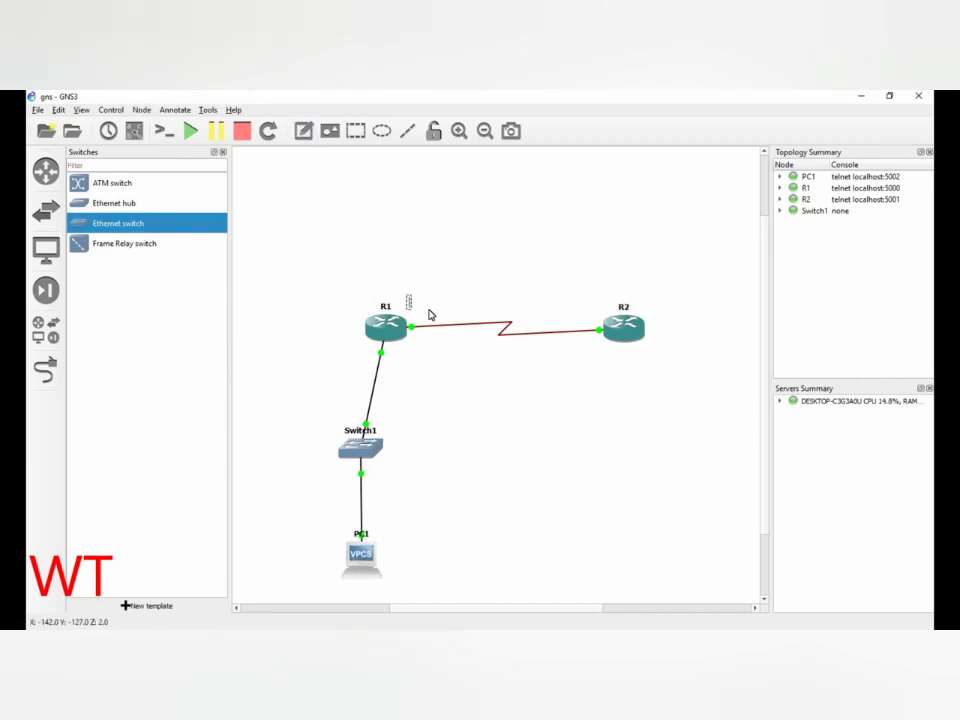
type("10.0.0.1")
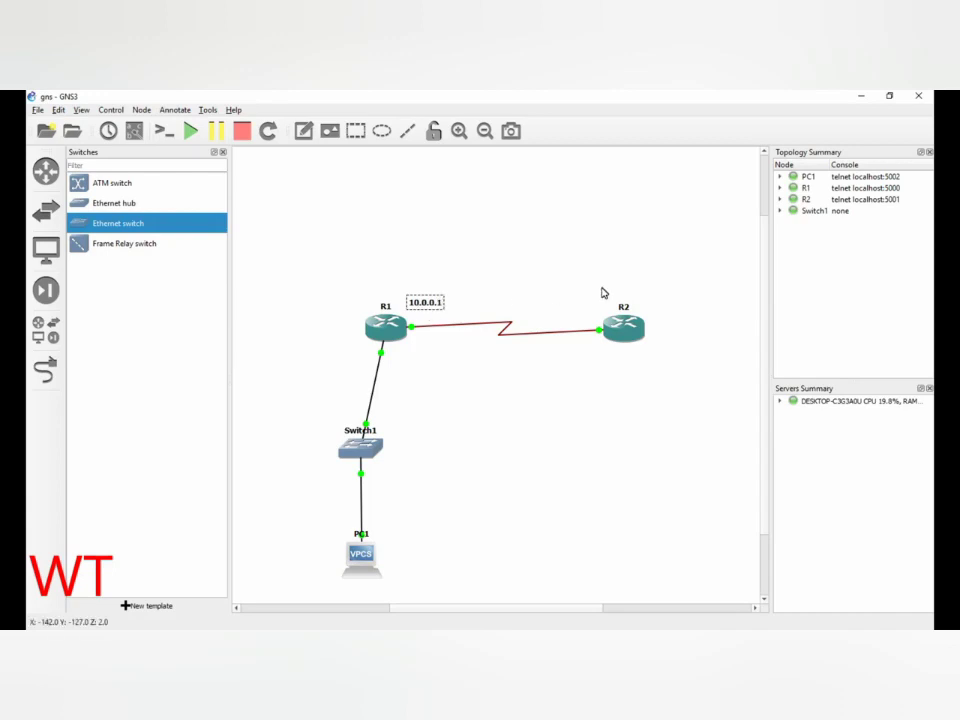
left_click(603, 287)
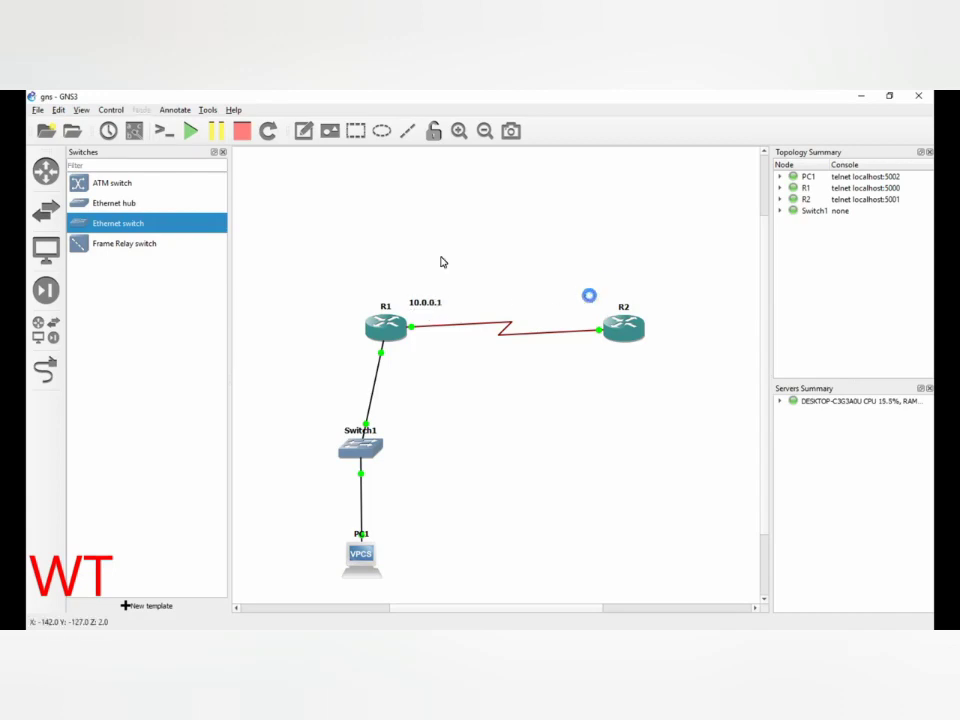
left_click(303, 131)
left_click(580, 287)
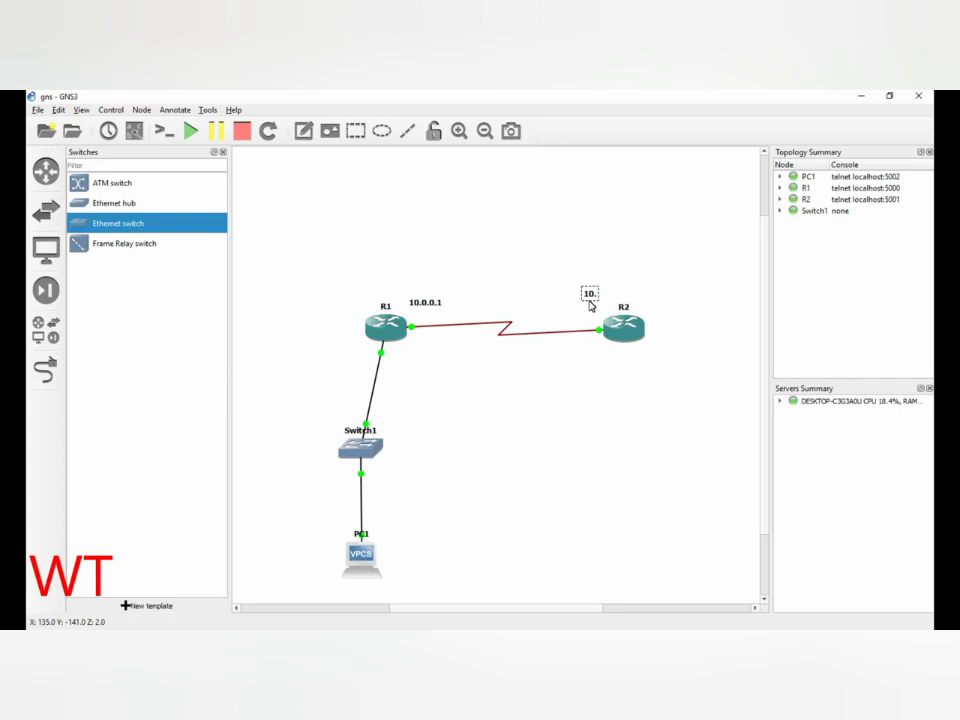
type("10.0.0.2")
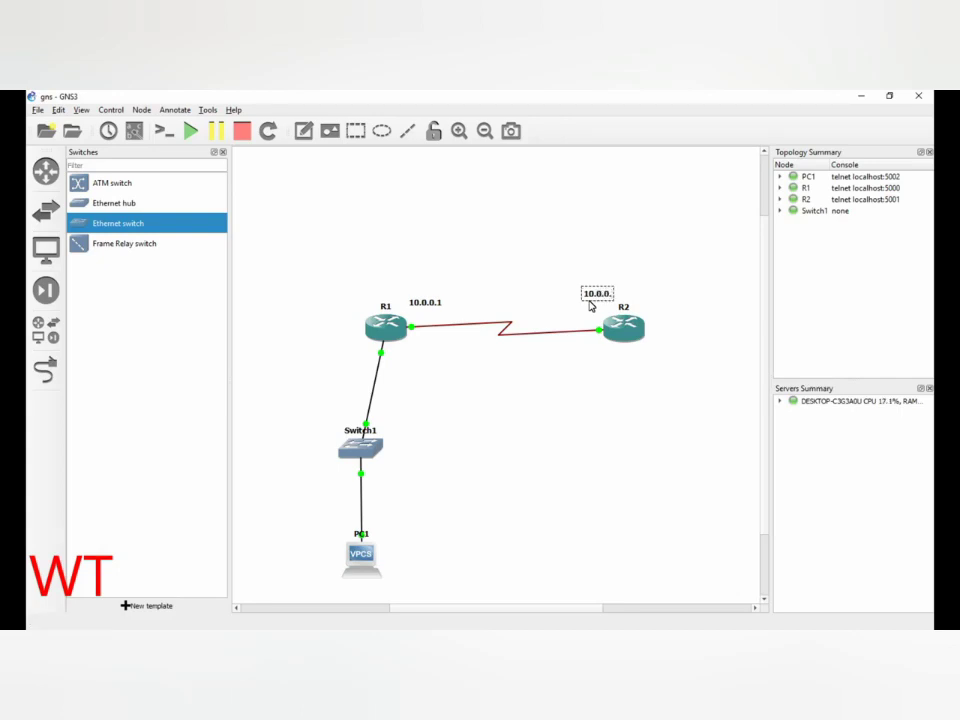
- Add a note reading 192.168.1.1 below R1, beside its link to Switch1
left_click(303, 132)
left_click(315, 354)
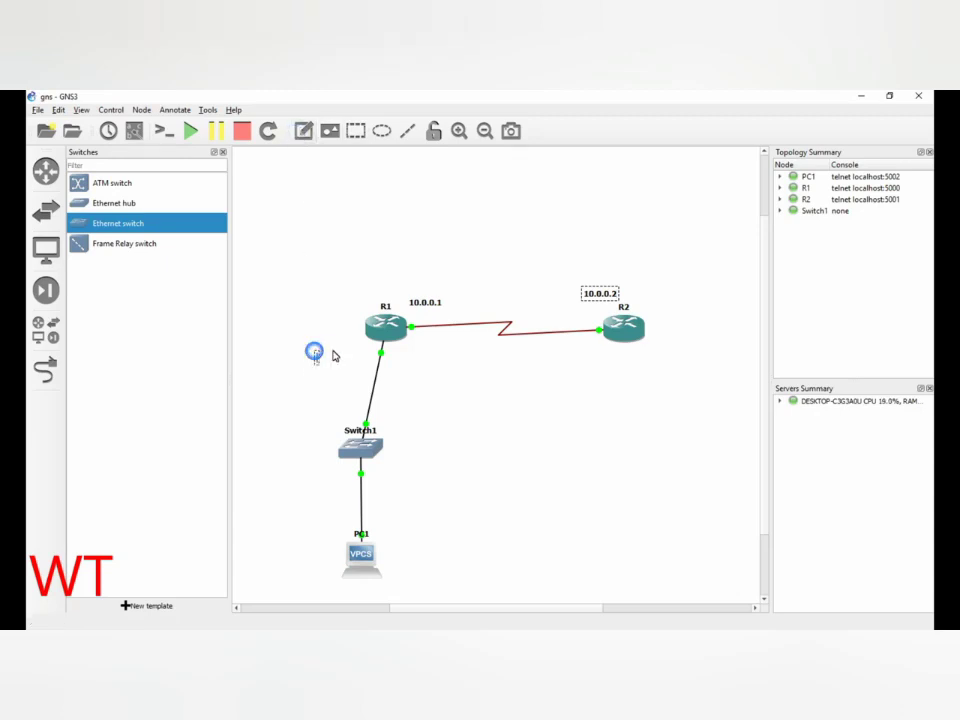
type("R2")
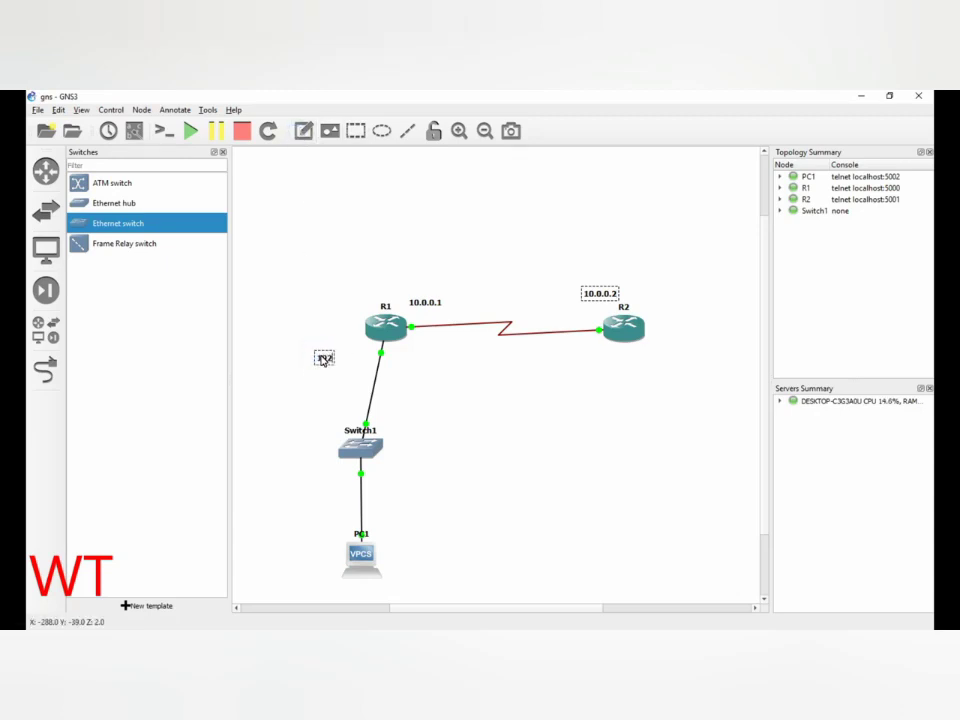
type(".168.1.1")
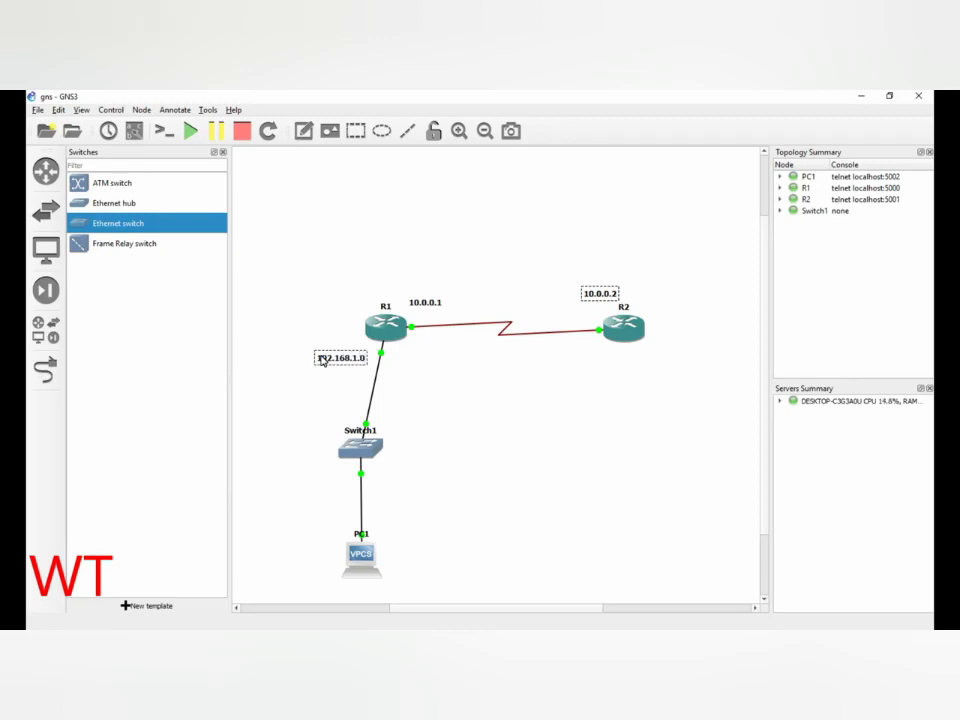
left_click(402, 553)
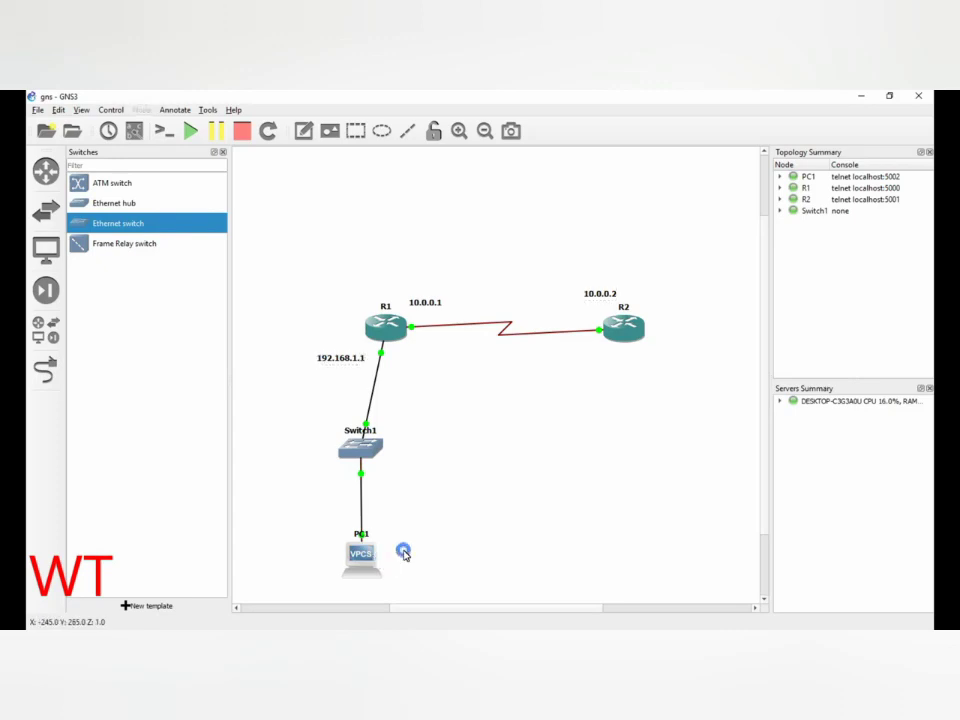
- Add a note reading 192.168.1.2 beside PC1
left_click(304, 132)
left_click(286, 549)
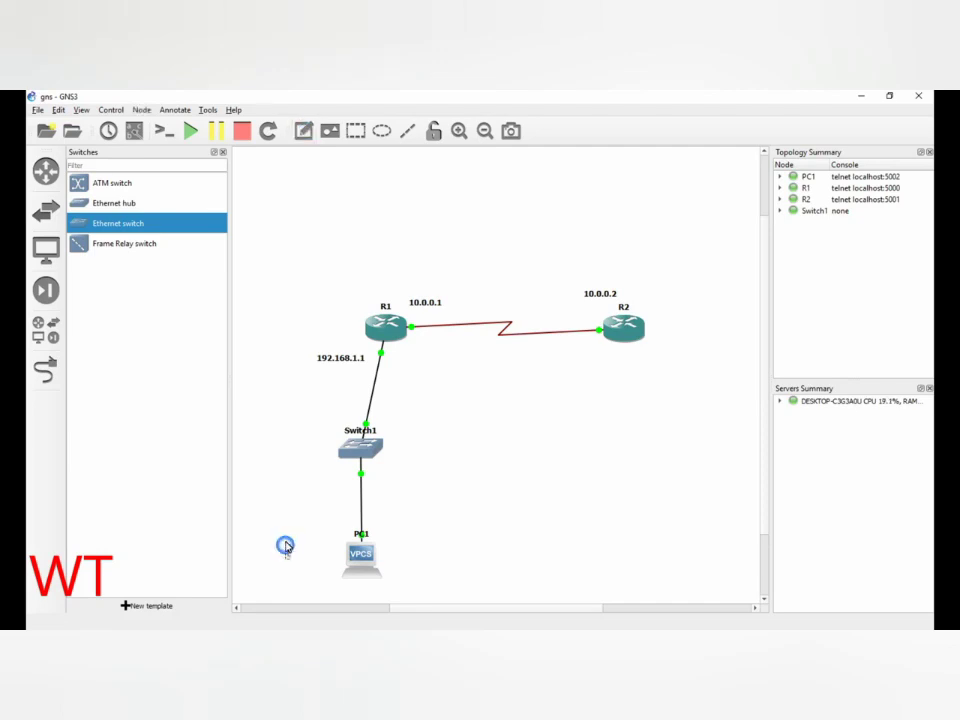
type("1952")
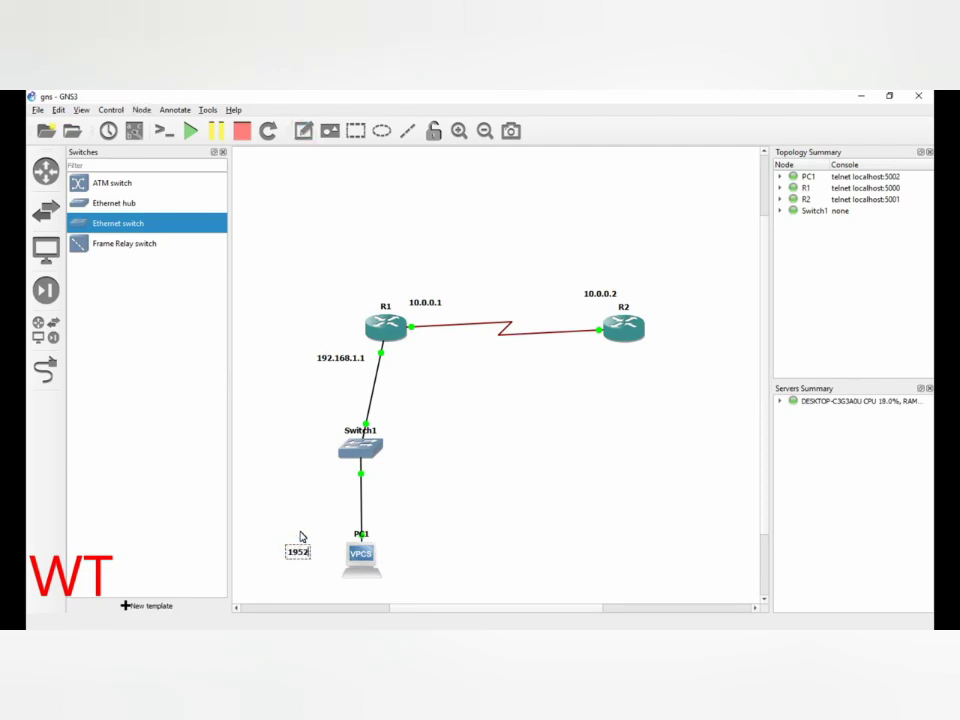
key("BackSpace")
key("BackSpace")
type("2.16")
left_click(573, 513)
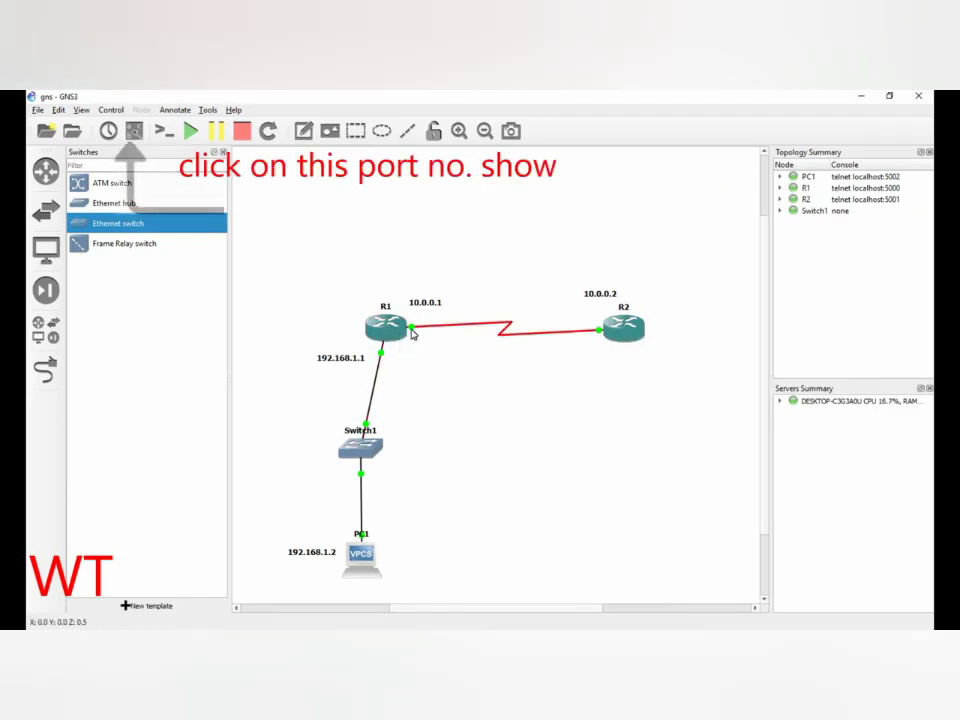
- Show the interface labels, and move the s0/0 labels of R1 and R2 and PC1's e0 label clear of their device icons
left_click(135, 131)
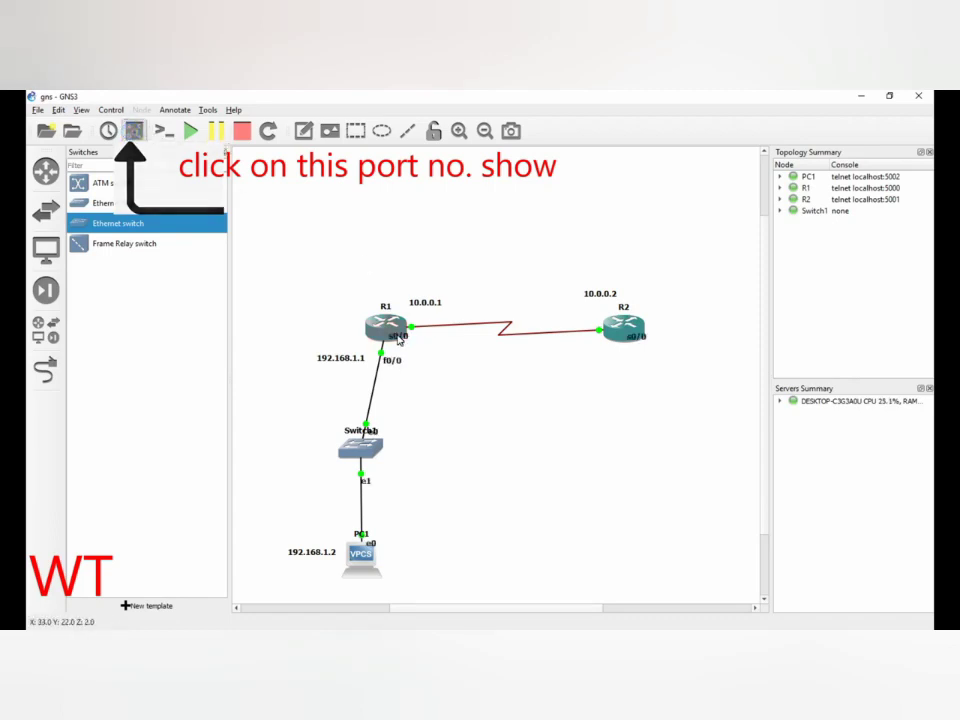
left_click_drag(634, 337, 596, 338)
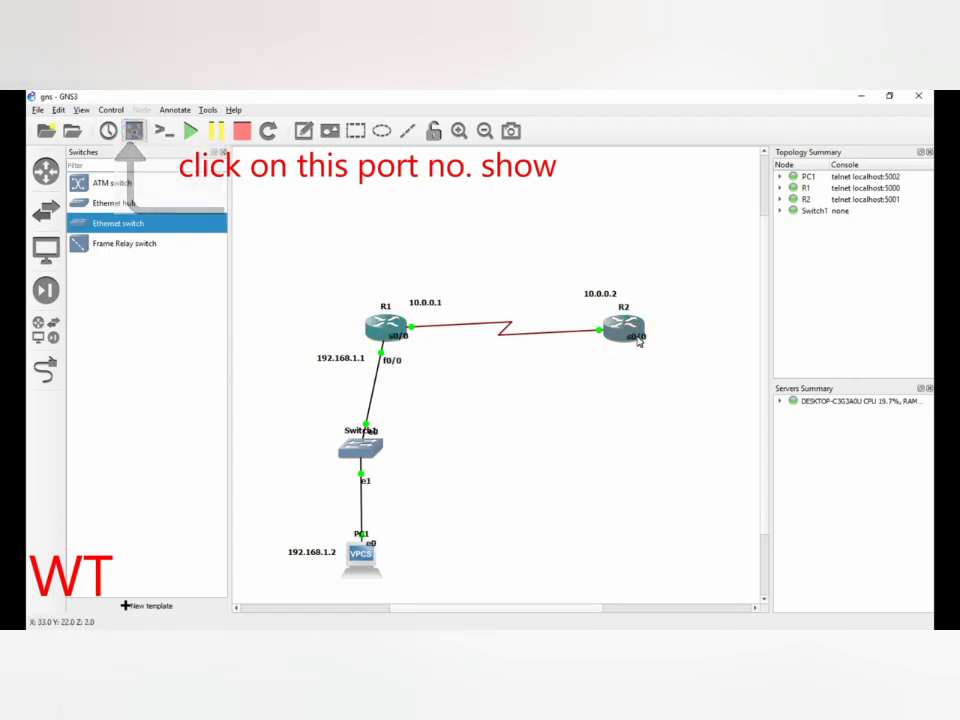
left_click_drag(398, 336, 417, 338)
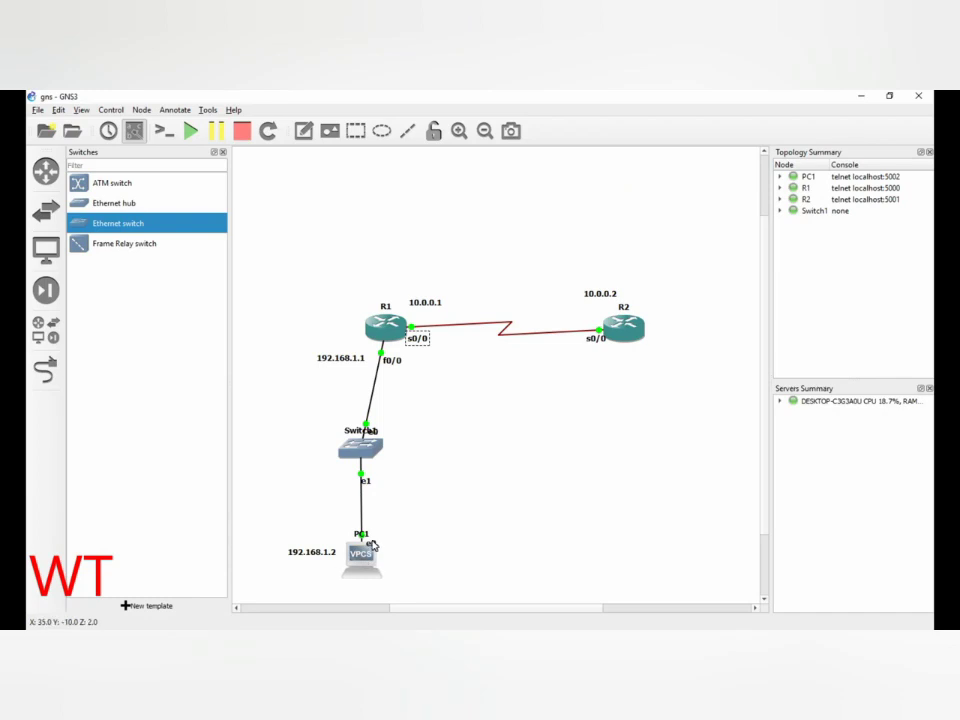
left_click_drag(372, 546, 379, 543)
left_click(396, 521)
- Open the console of router R1
right_click(400, 321)
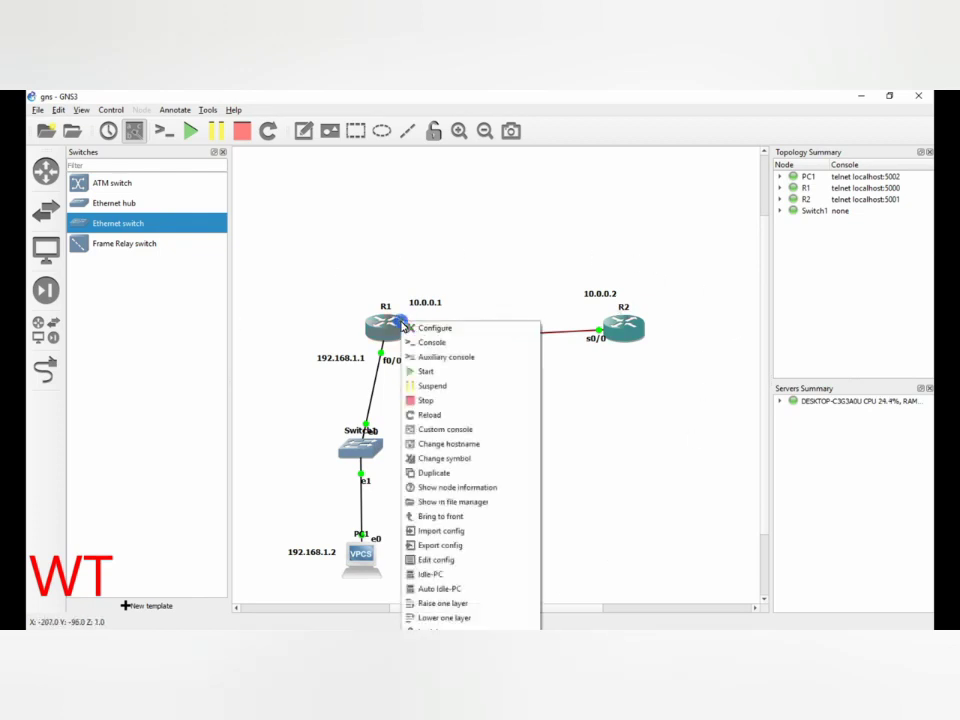
left_click(440, 348)
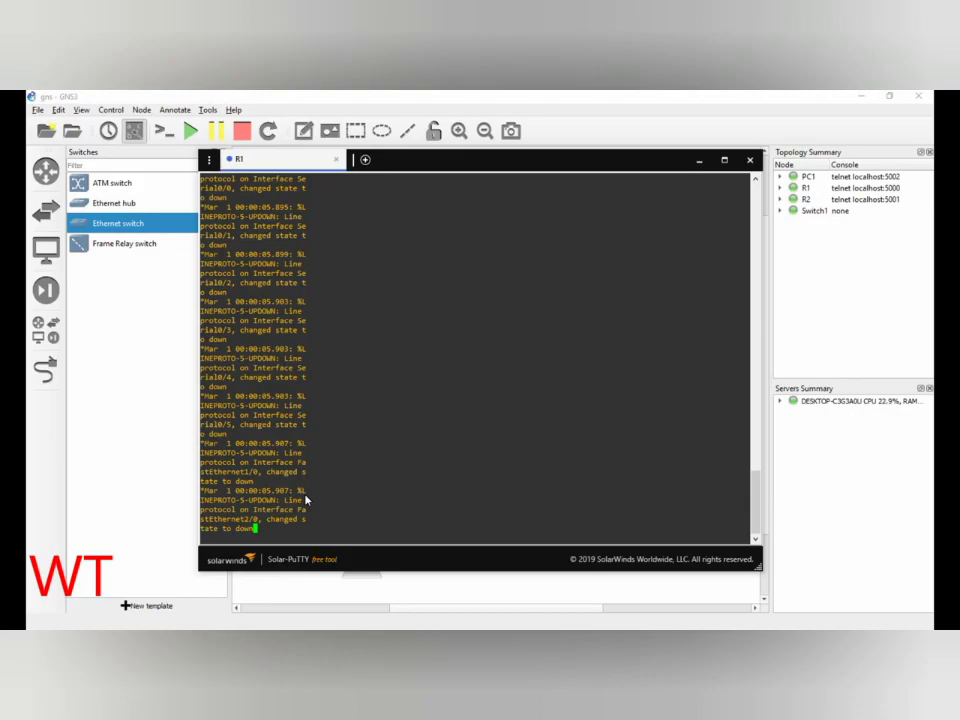
- Bring up the prompt in R1's console, maximize the console window and run sh version
key("Return")
key("Return")
key("Return")
left_click(724, 160)
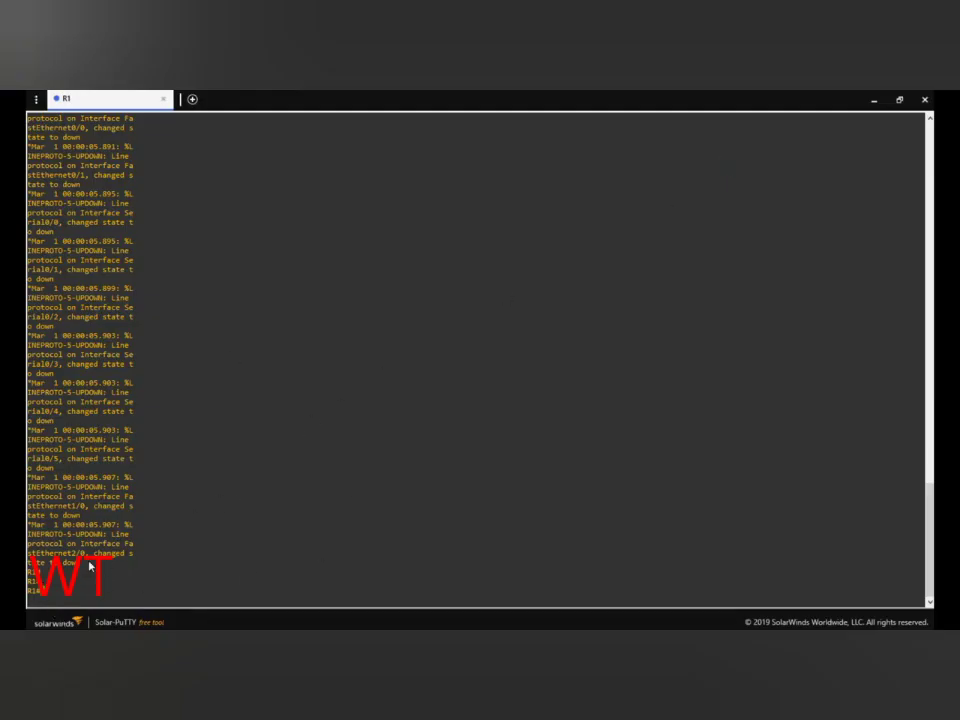
key("Return")
key("Return")
key("Return")
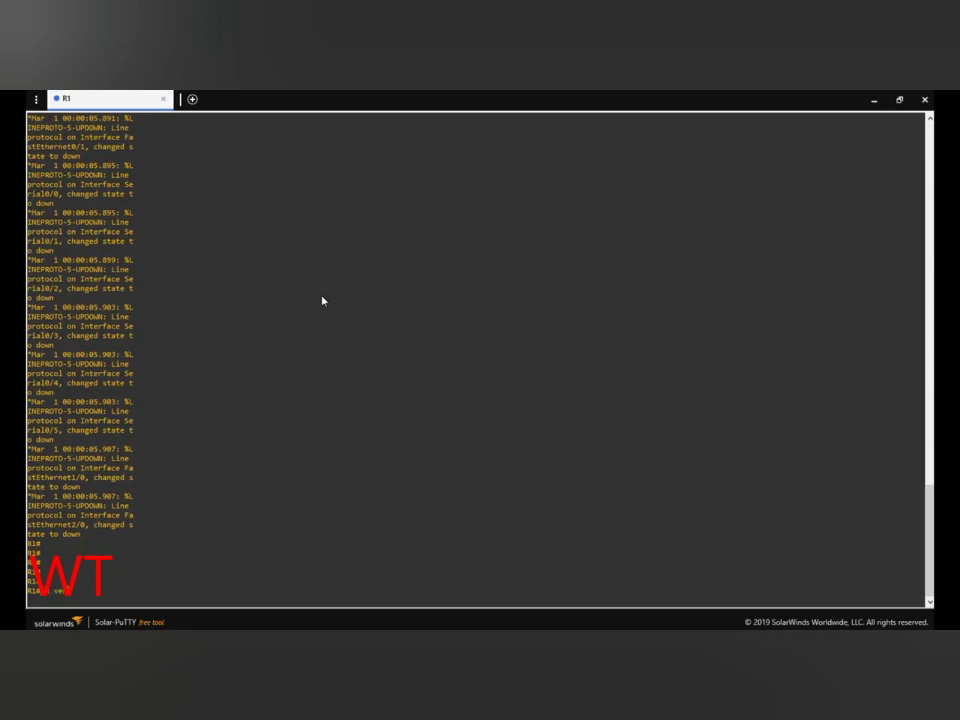
type("sh version")
key("Return")
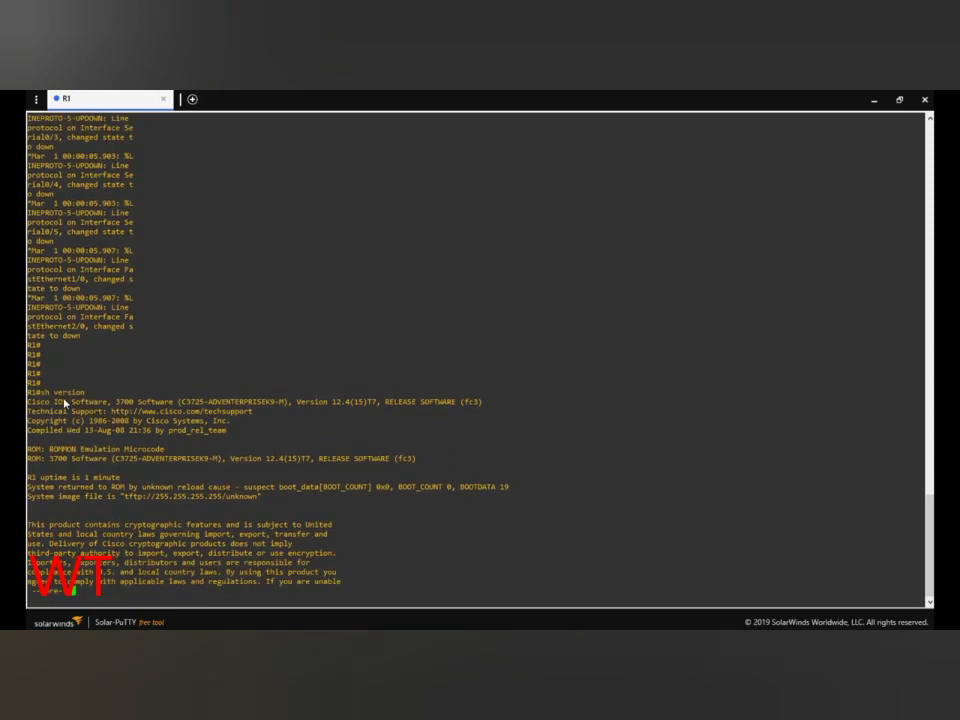
- Highlight the IOS software, version and ROM lines in R1's sh version output
left_click(64, 403)
left_click_drag(31, 401, 188, 408)
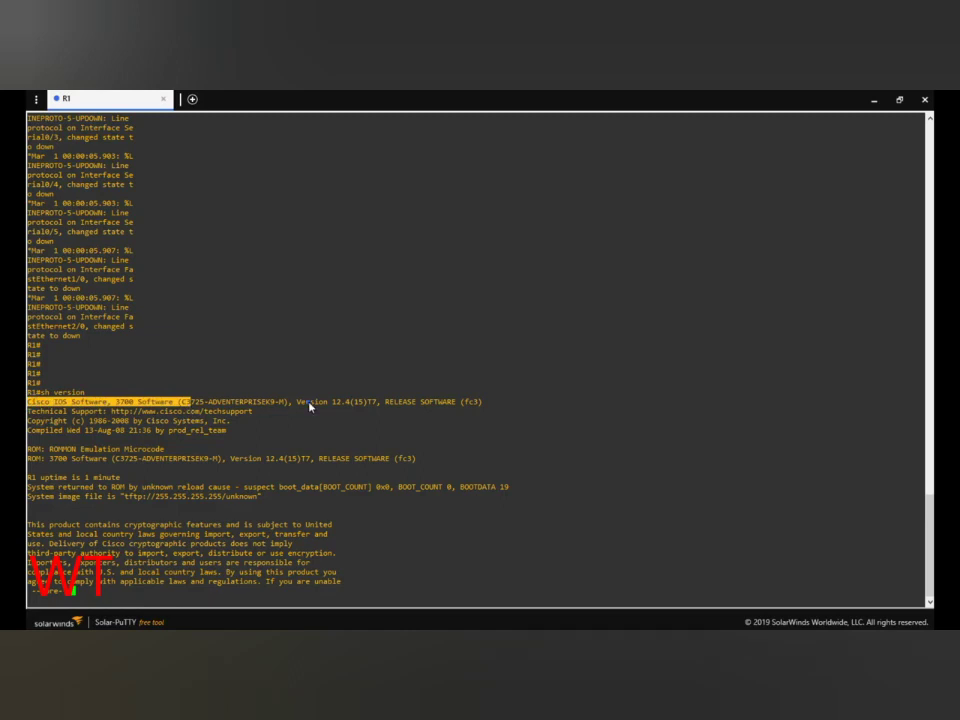
left_click_drag(310, 402, 362, 406)
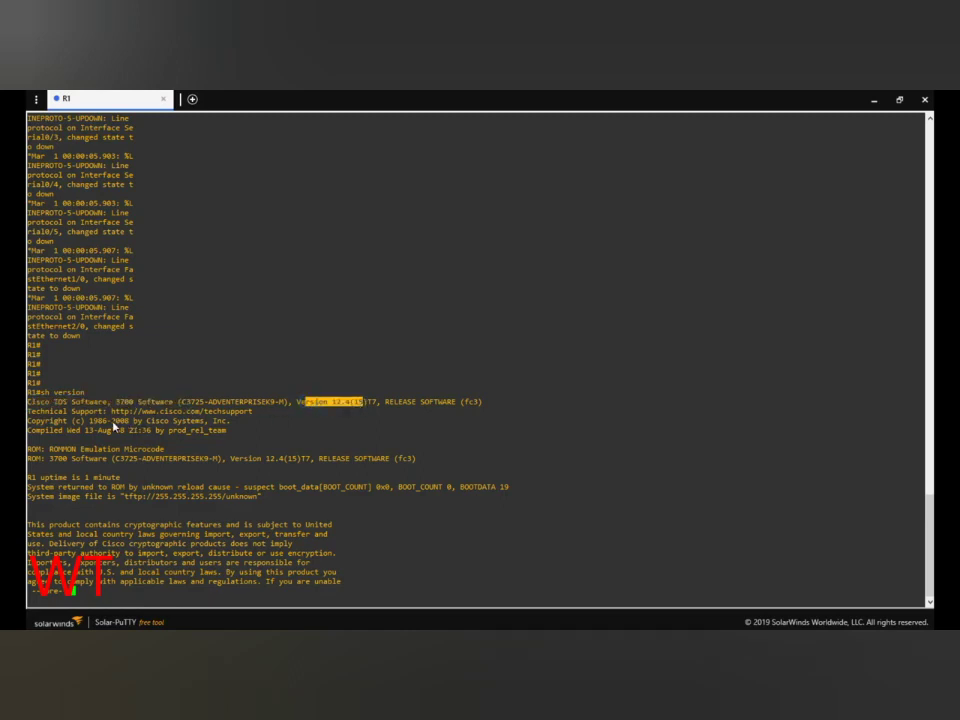
left_click_drag(30, 460, 383, 463)
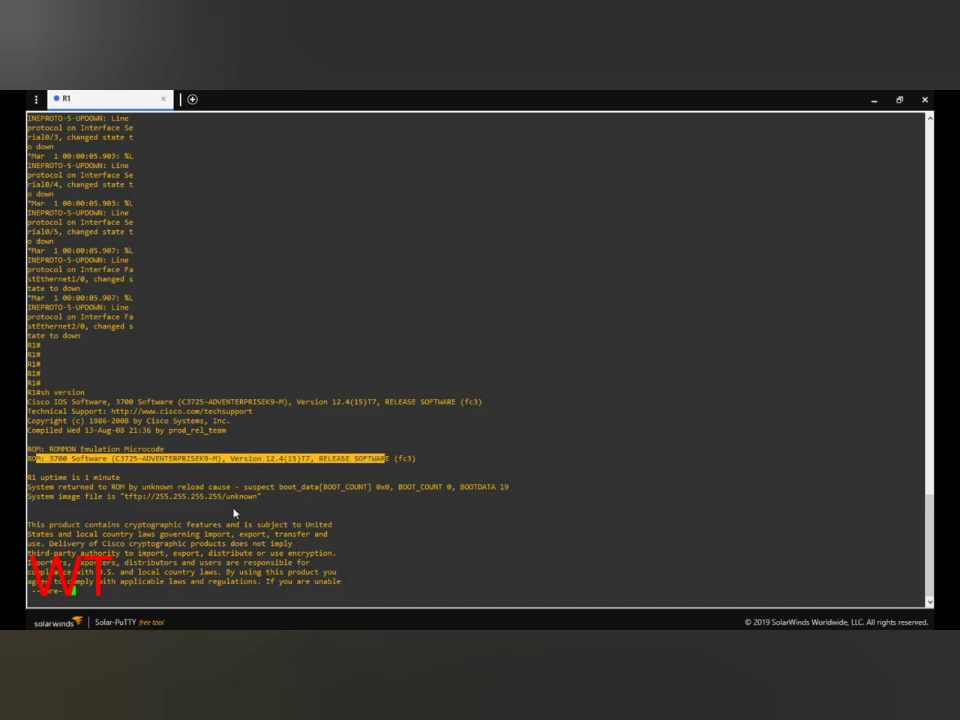
- Page through the rest of the sh version output, highlight the processor memory and NVRAM lines, and close R1's console
key("Return")
key("Return")
key("Return")
key("Return")
key("Return")
key("Return")
key("Return")
key("Return")
key("Return")
key("Return")
key("Return")
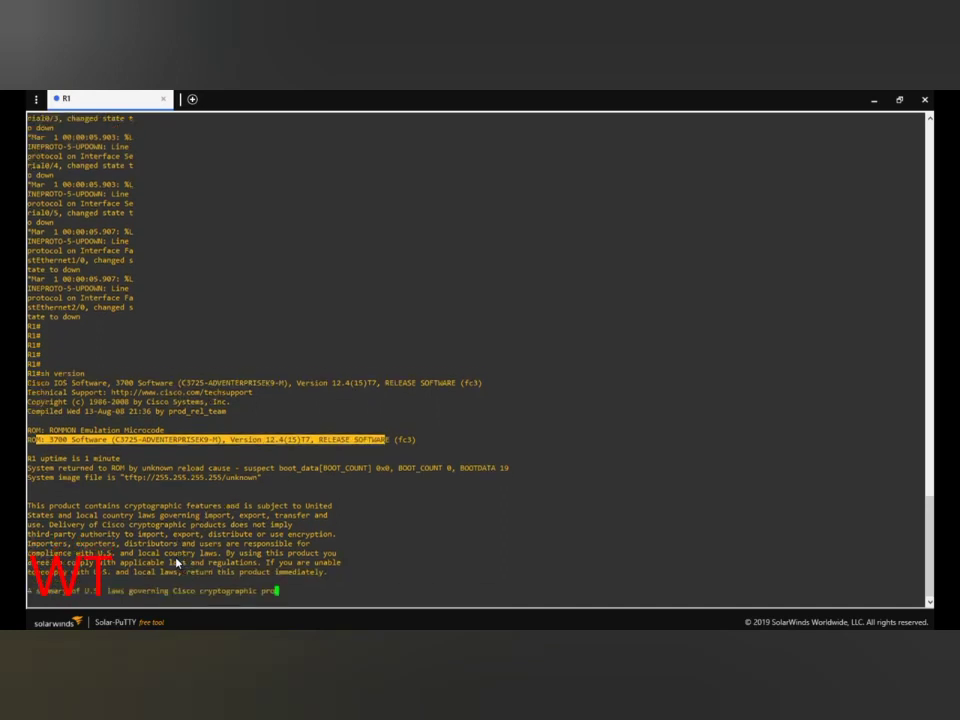
key("Return")
key("Return")
key("Return")
key("Return")
key("Return")
key("Return")
key("Return")
key("Return")
key("Return")
key("Return")
key("Return")
key("Return")
key("Return")
key("Return")
key("Return")
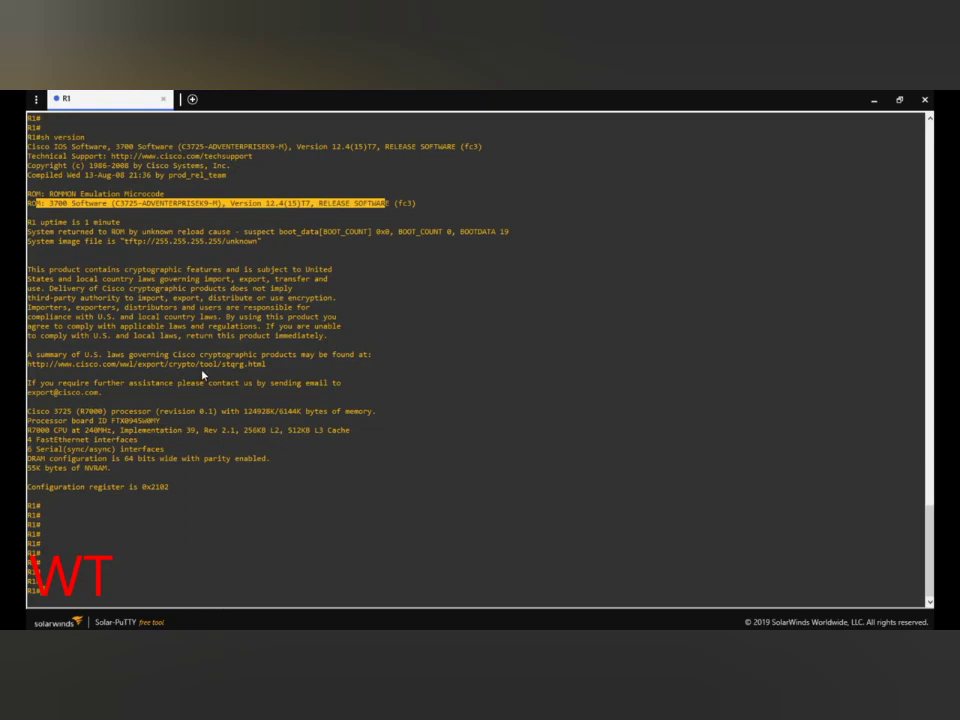
left_click_drag(46, 414, 270, 420)
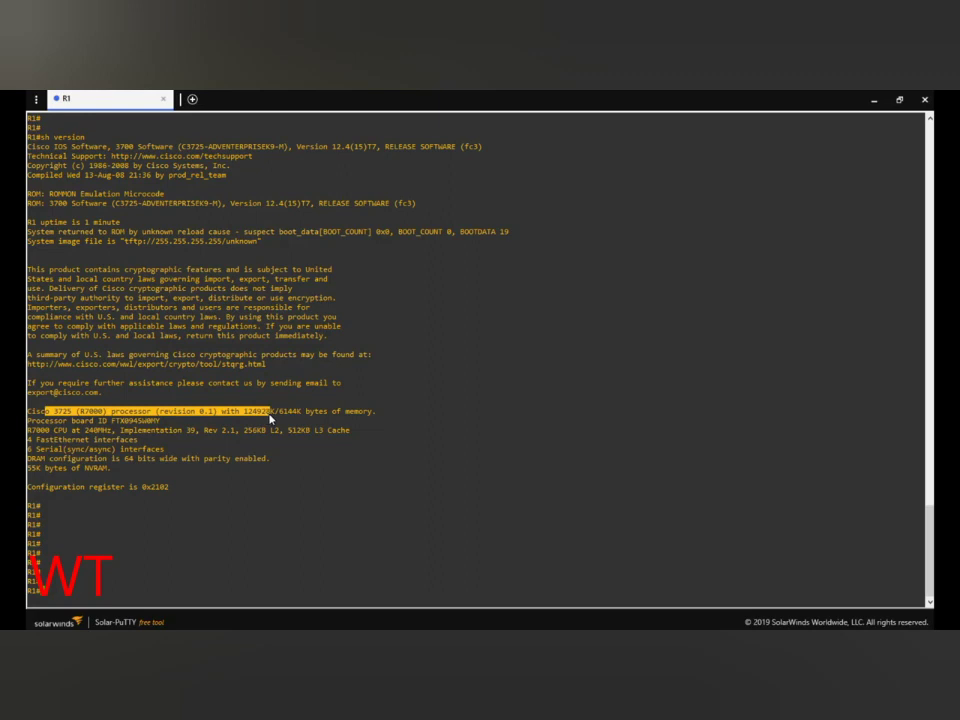
triple_click(52, 474)
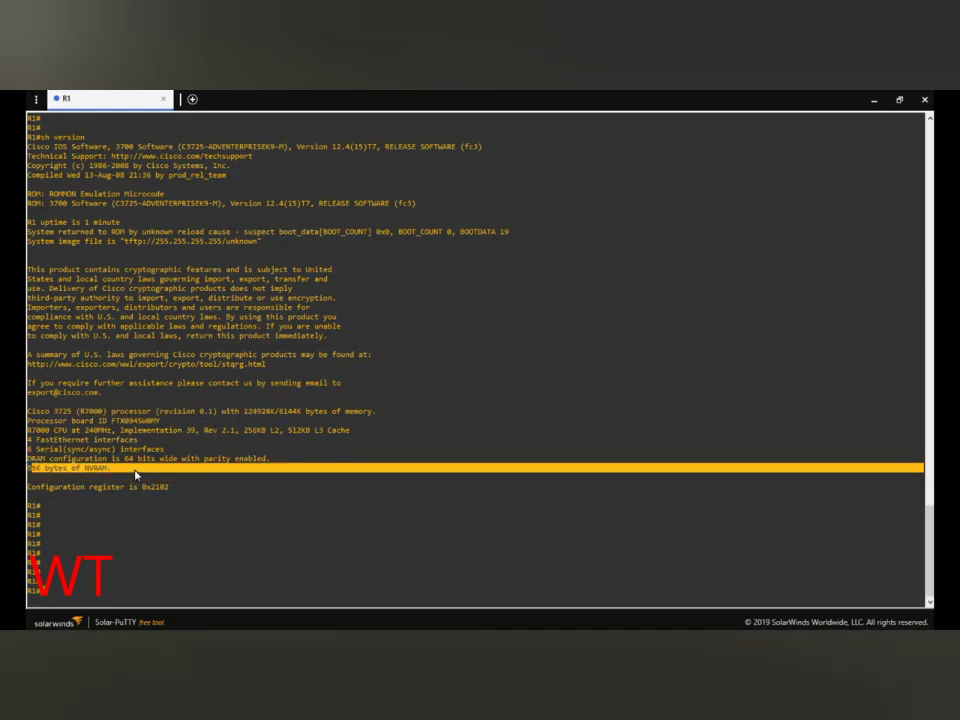
left_click(136, 475)
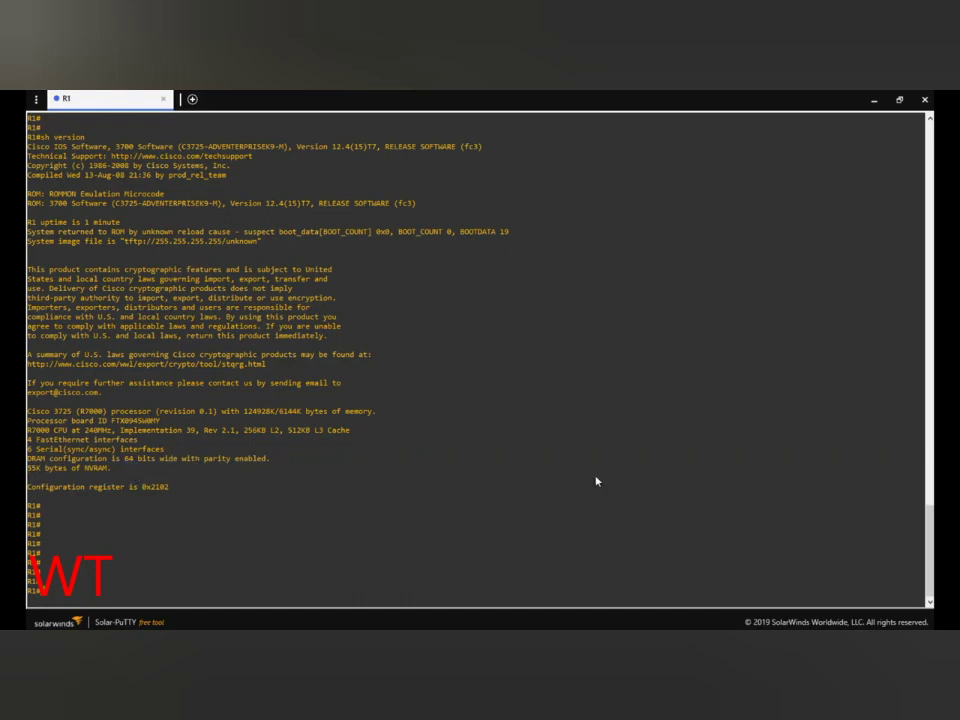
left_click(925, 101)
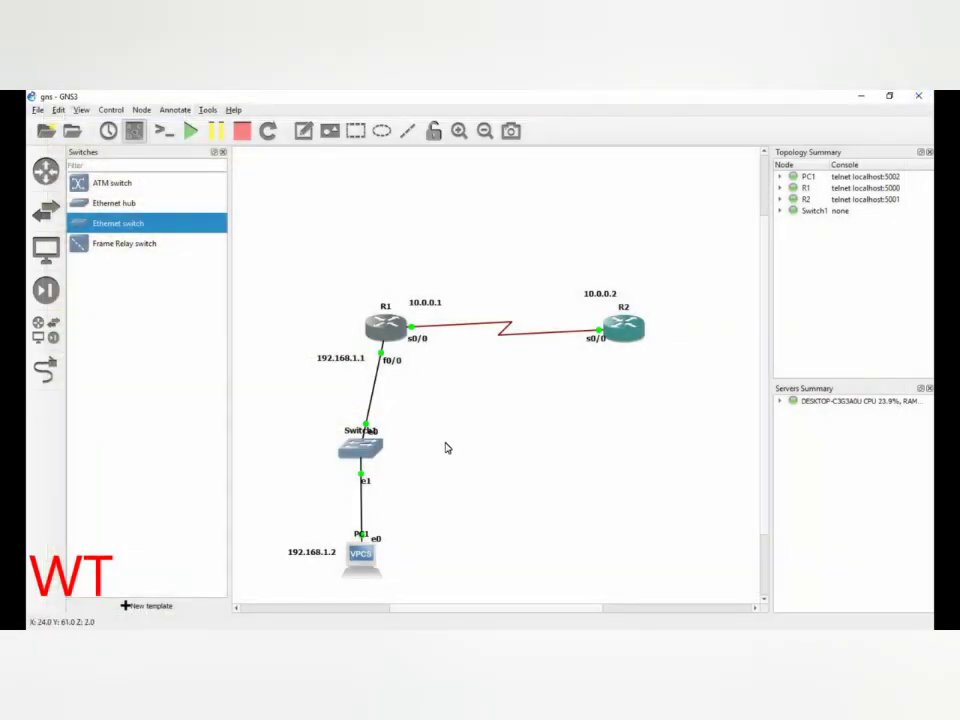
- Open a custom console for R1 using the predefined command Putty (custom deprecated version)
right_click(388, 326)
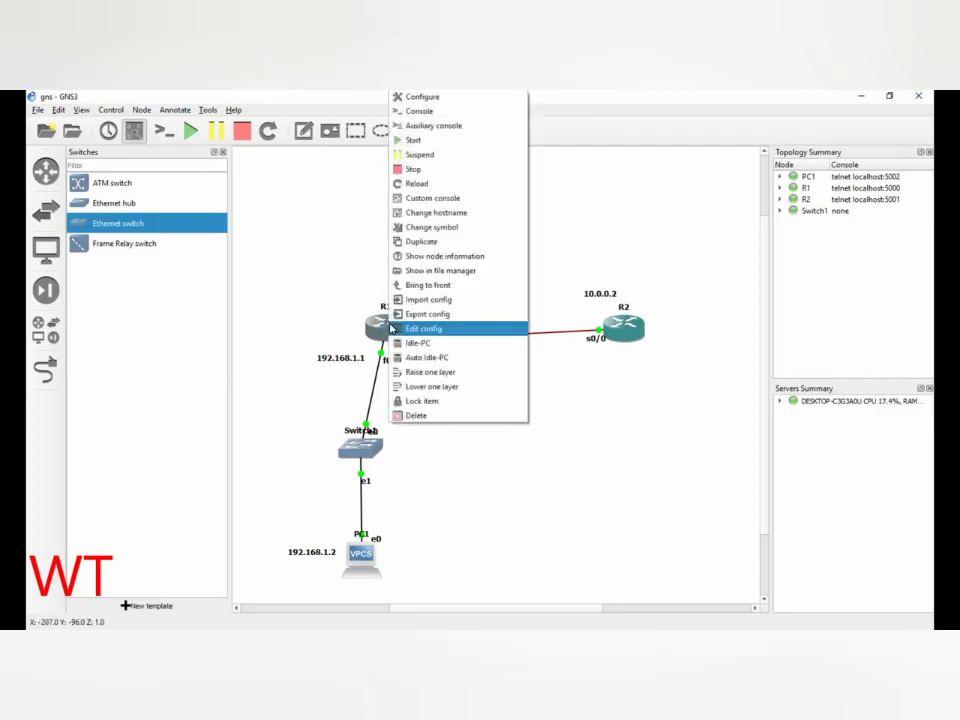
left_click(433, 198)
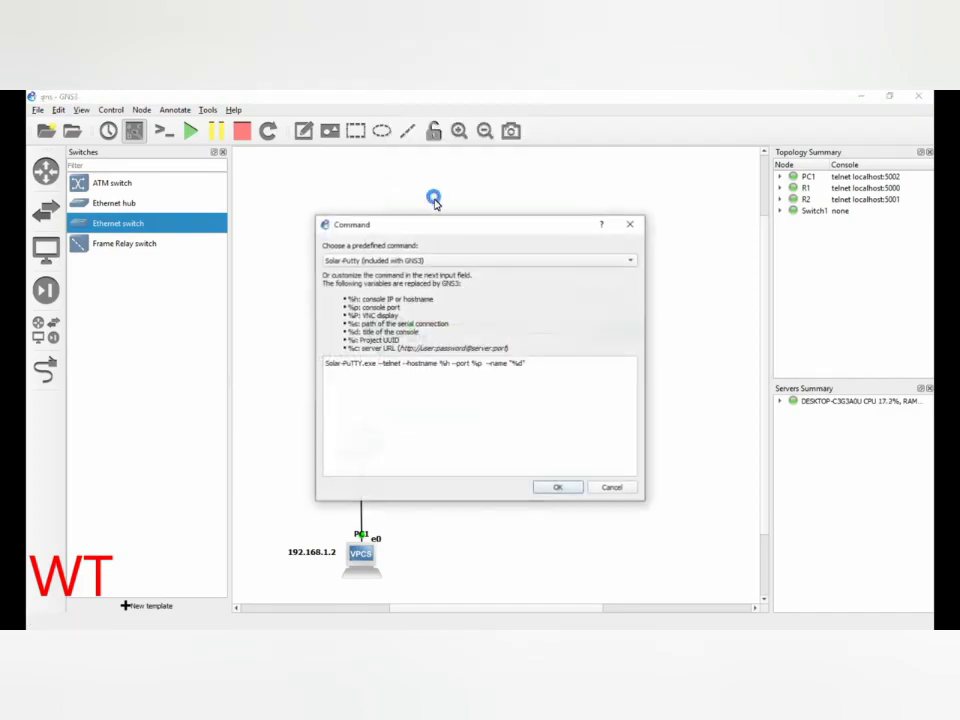
left_click(348, 262)
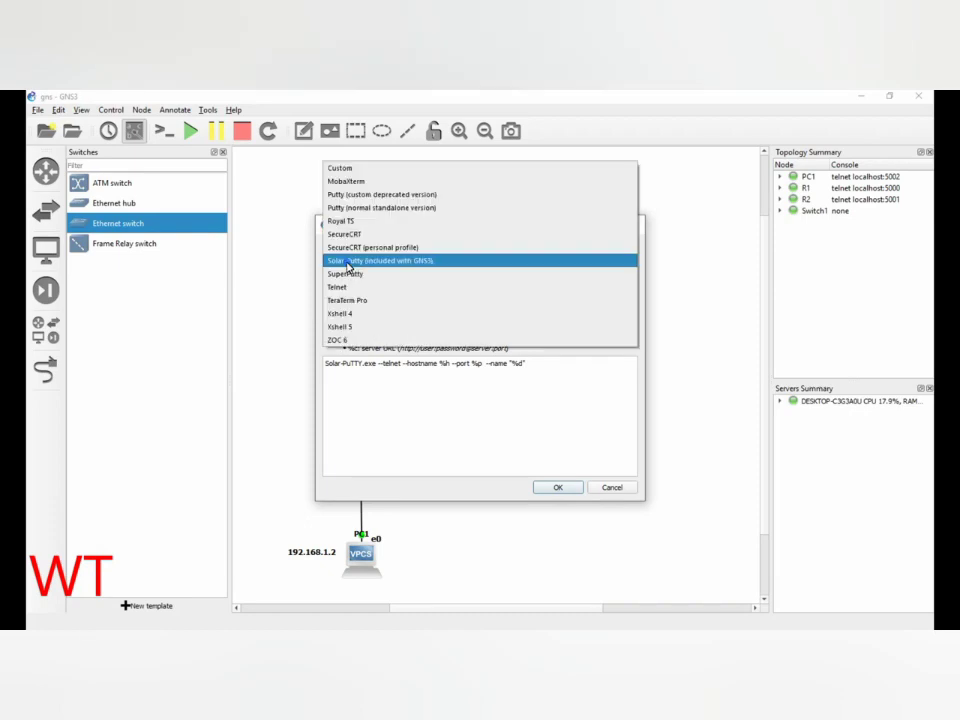
left_click(350, 199)
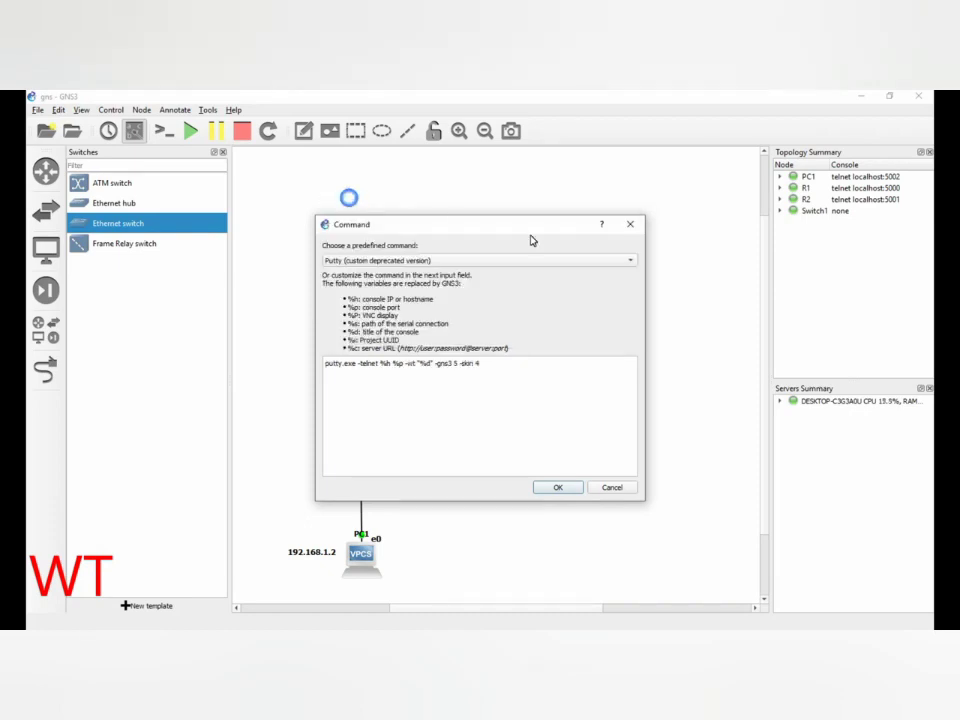
left_click(548, 488)
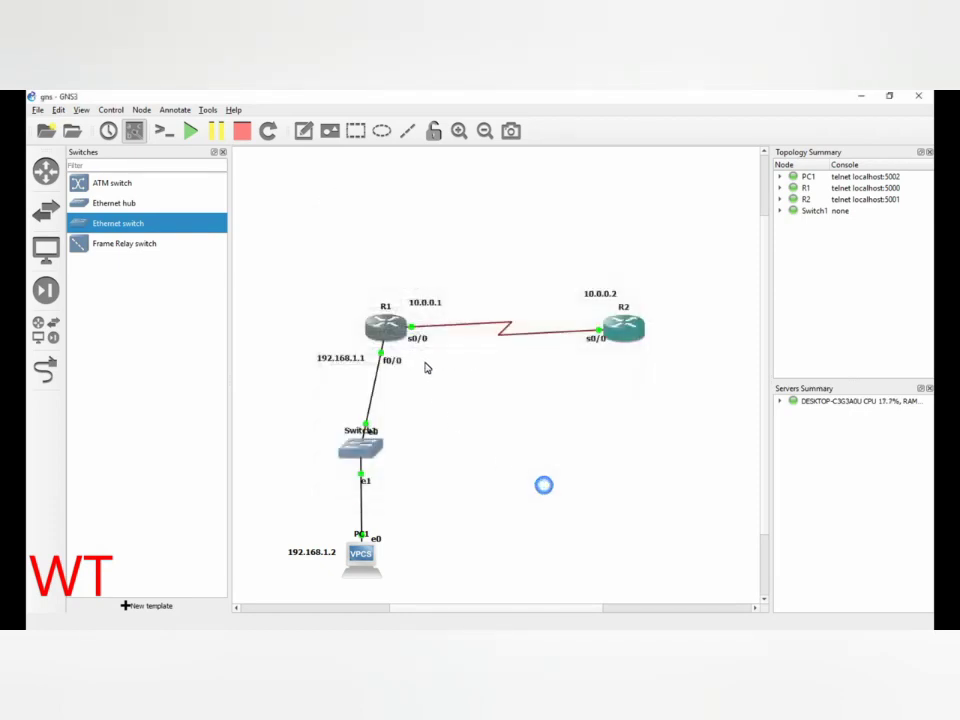
- Open R1's standard console alongside the PuTTY session, and close its Solar-PuTTY window
right_click(393, 335)
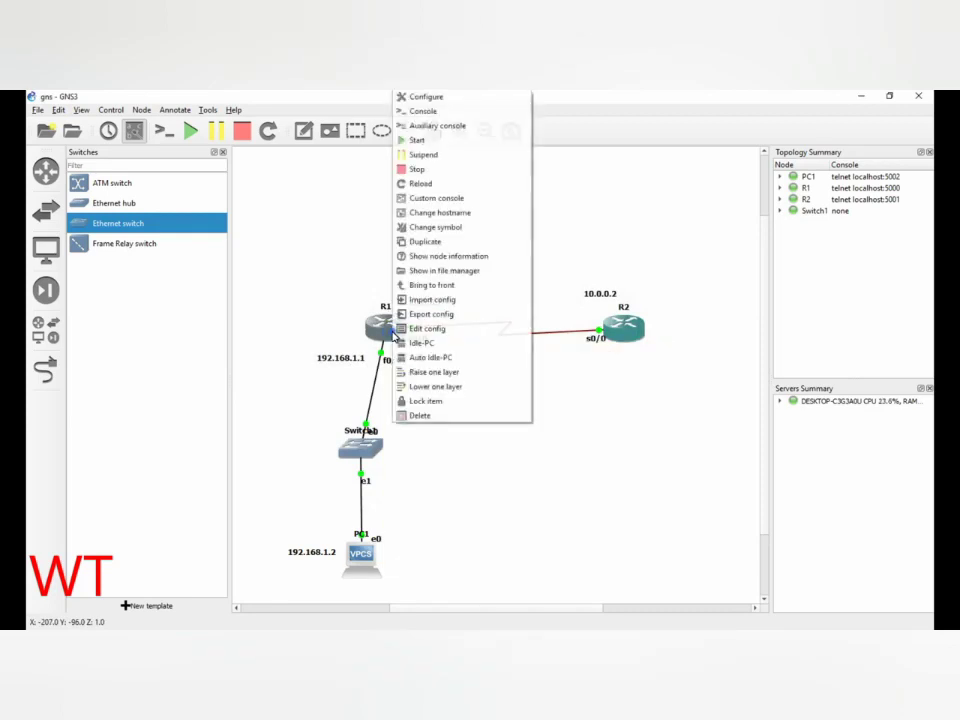
left_click(417, 113)
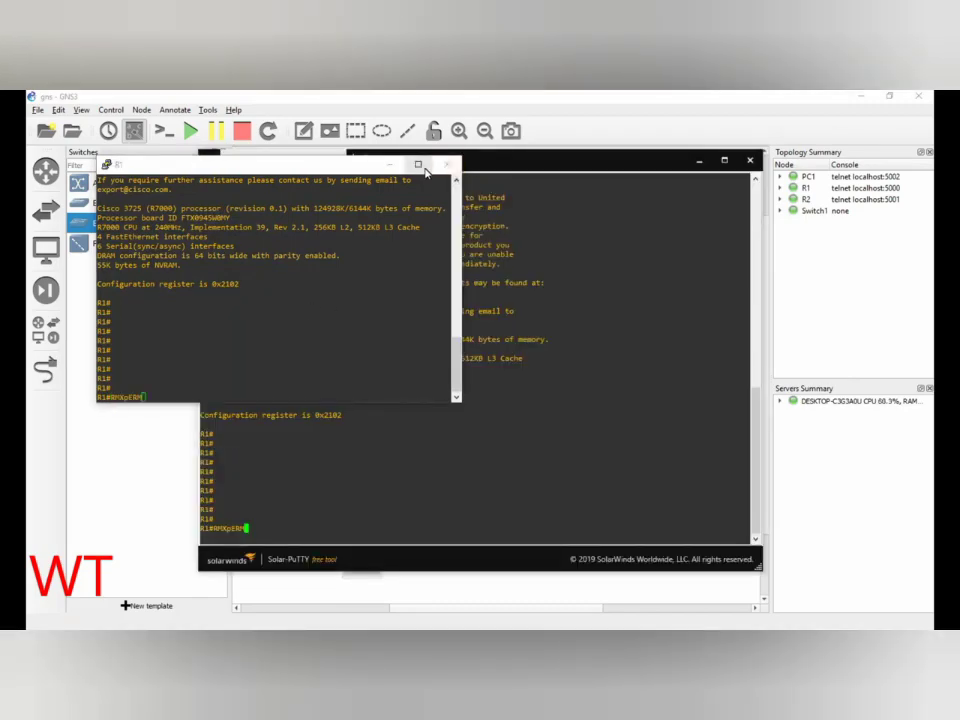
left_click(750, 160)
- Maximize R1's PuTTY console, review the earlier boot and sh version output, and close the window
left_click(418, 163)
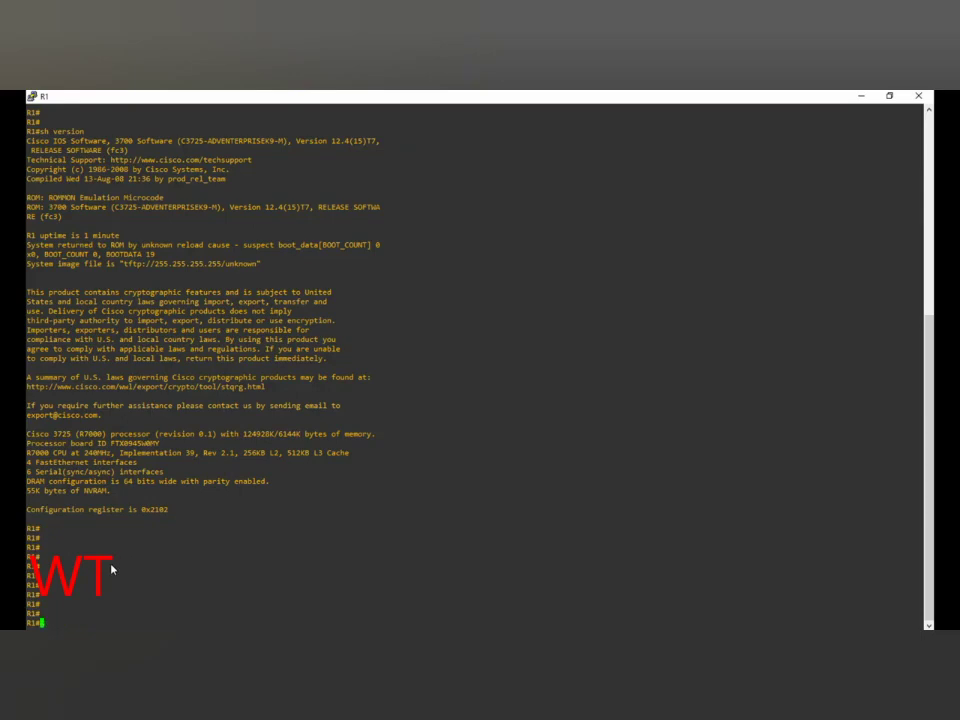
scroll(578, 560, "up", 10)
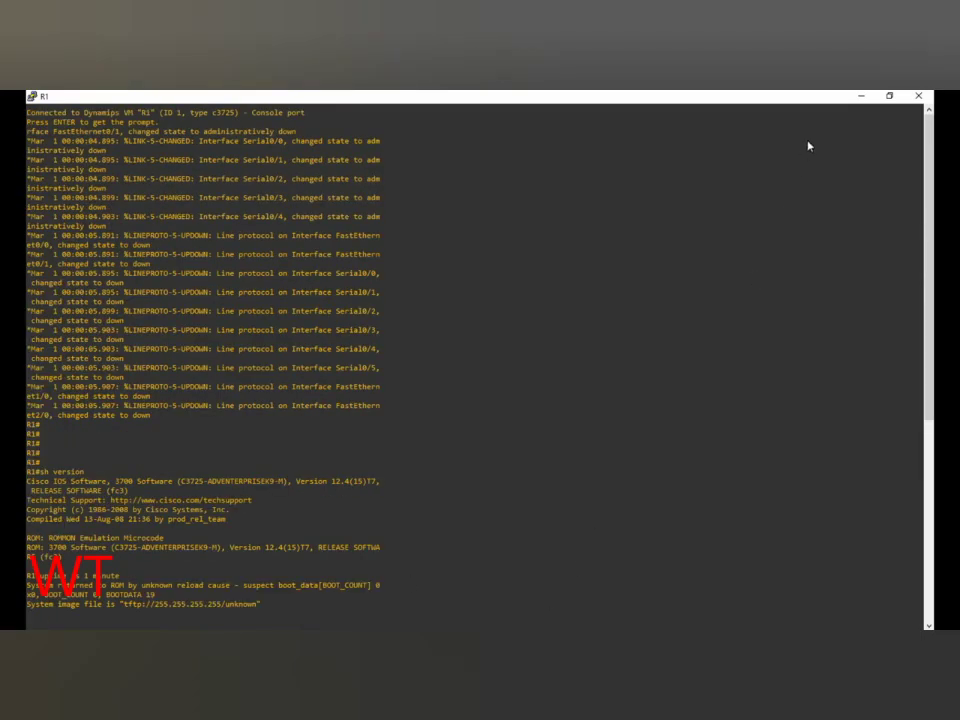
left_click(918, 95)
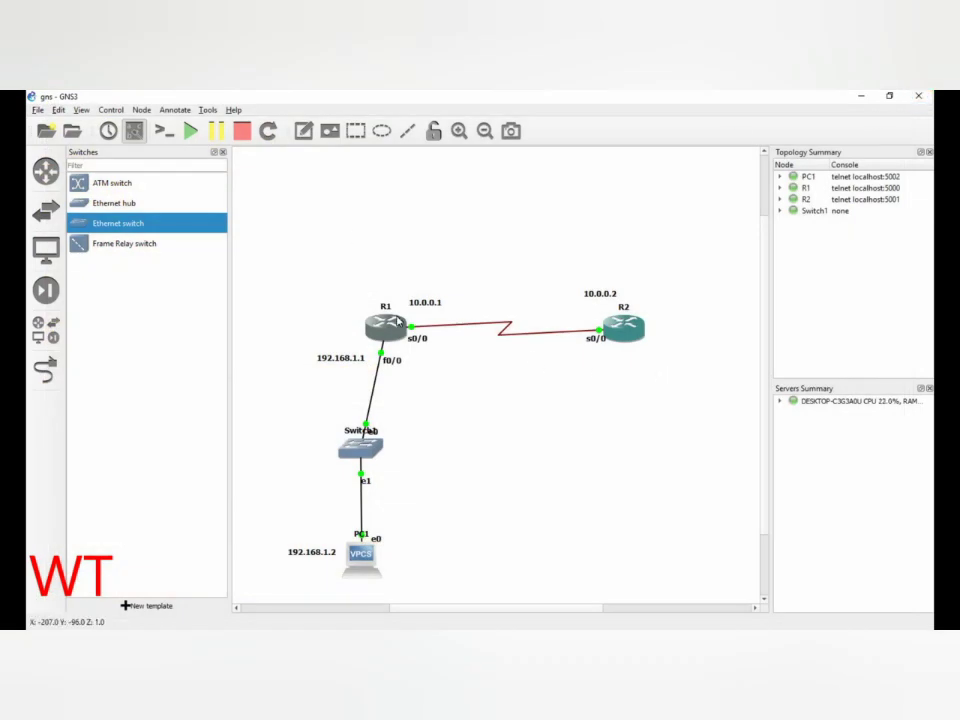
- Open a custom console for R1 with the command Solar-Putty (included with GNS3), and close that console
right_click(398, 321)
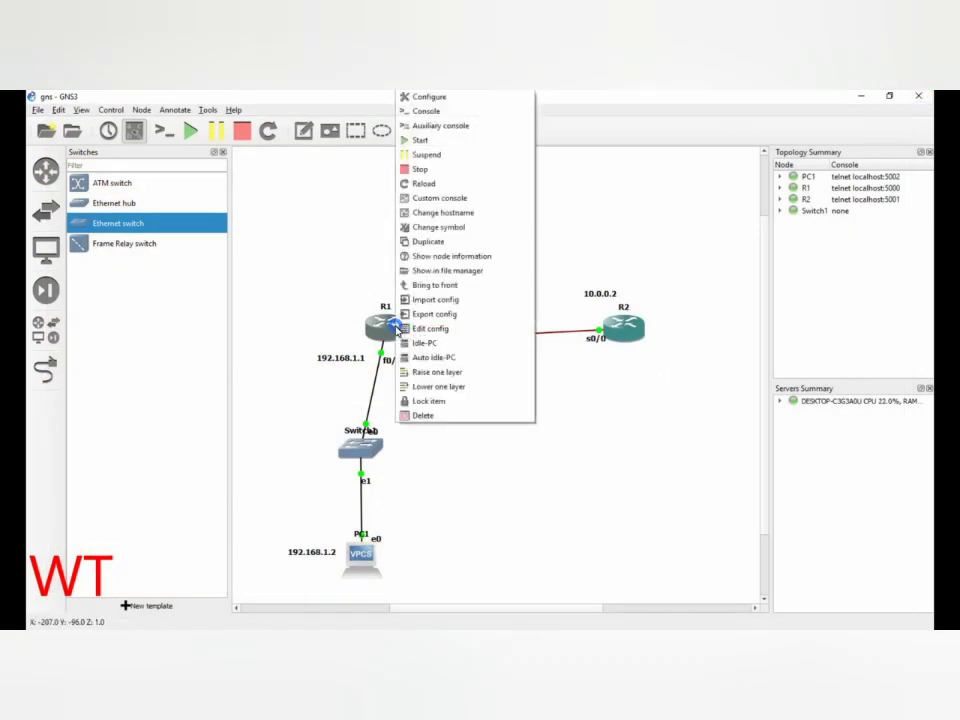
left_click(425, 199)
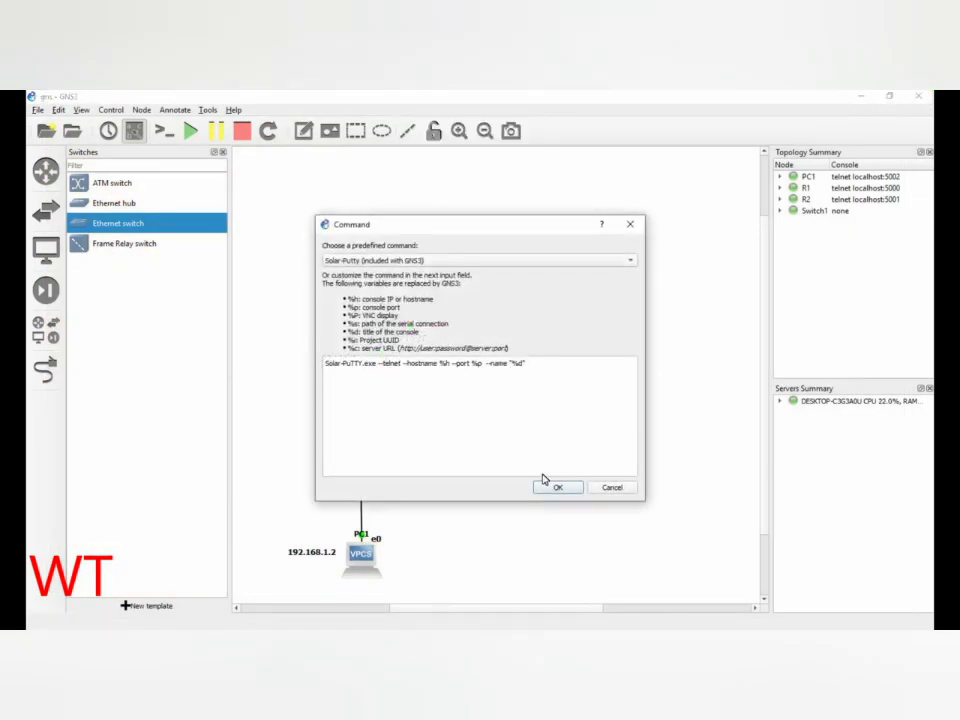
left_click(555, 487)
scroll(590, 400, "down", 2)
scroll(440, 425, "up", 4)
scroll(448, 439, "down", 5)
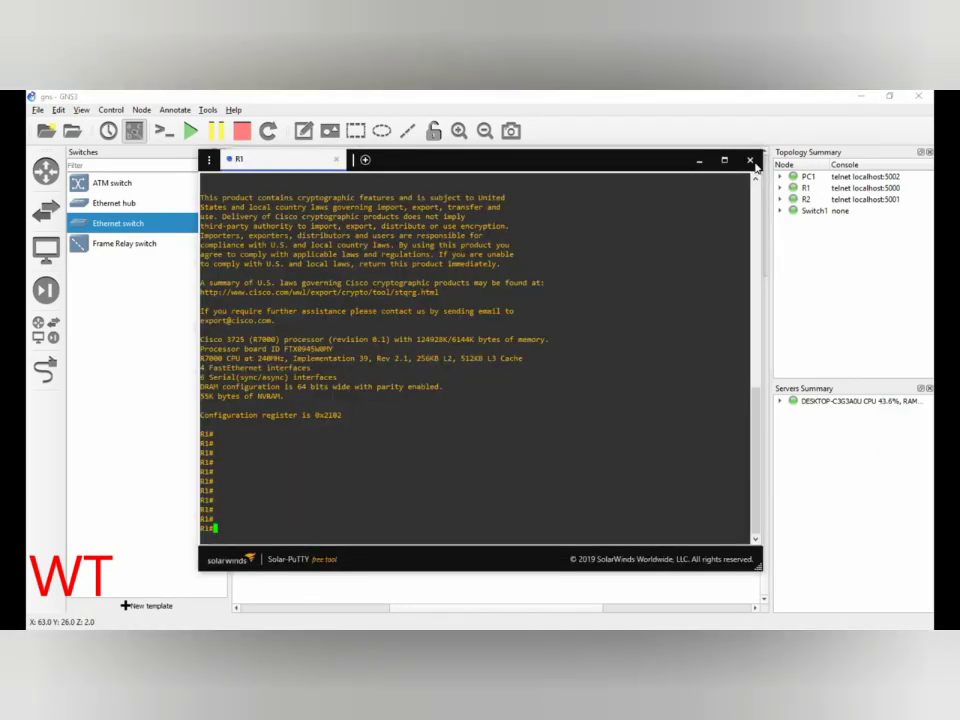
left_click(750, 160)
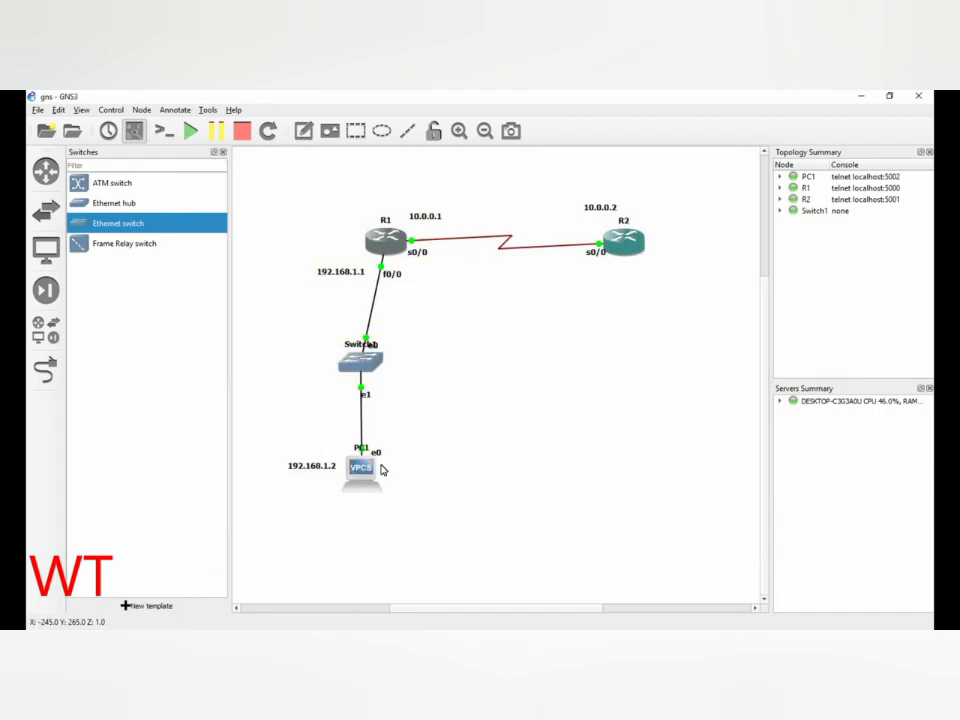
- Open R2's console, bring up its prompt, and return to the topology window
double_click(620, 256)
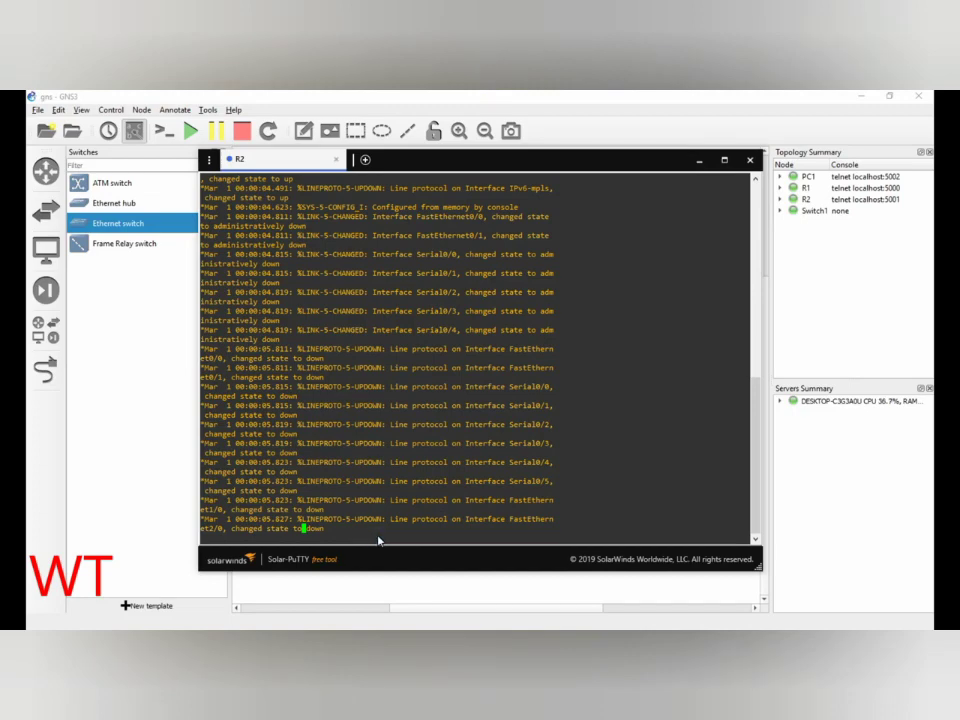
key("Return")
key("Return")
key("Return")
key("Return")
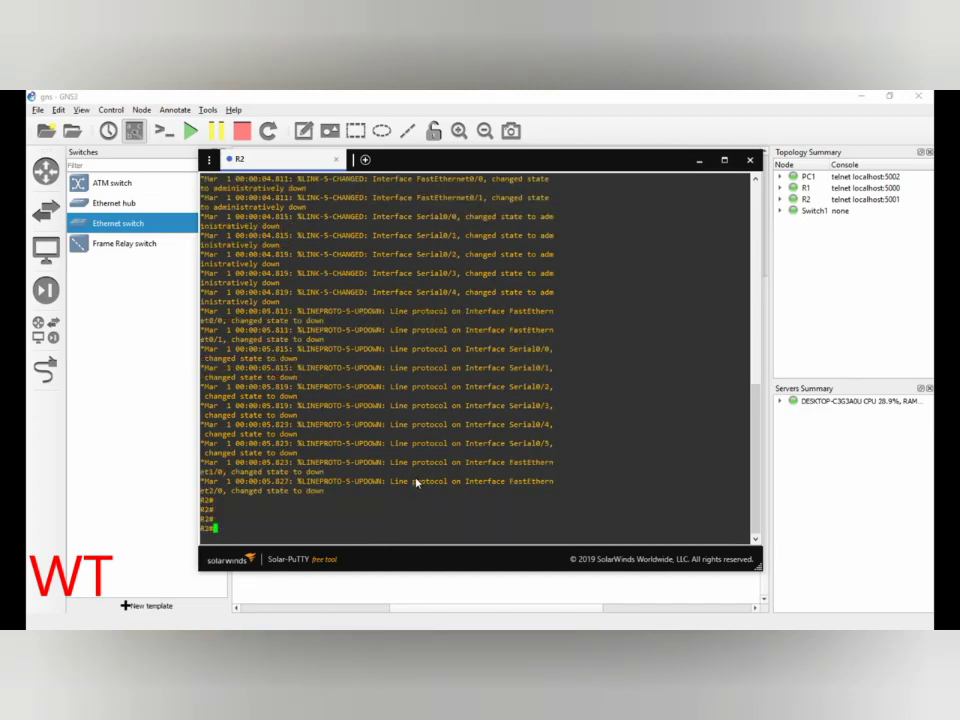
key("alt+Tab")
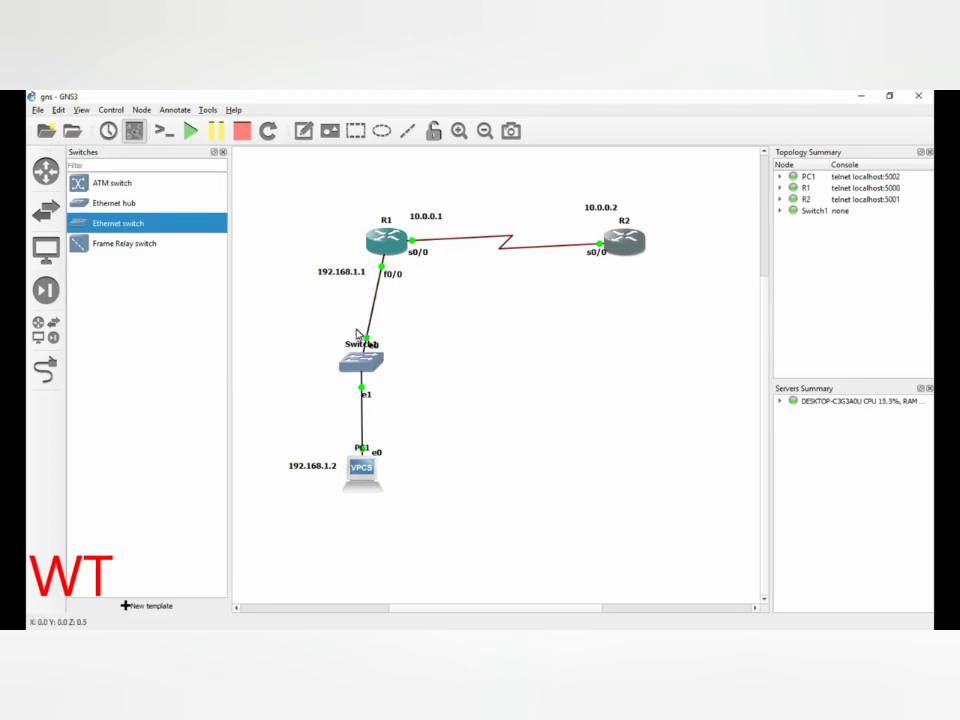
- Try to add access ports 8 and 9 in VLAN 1 to Switch1's configuration, viewing the available port types before applying
right_click(359, 362)
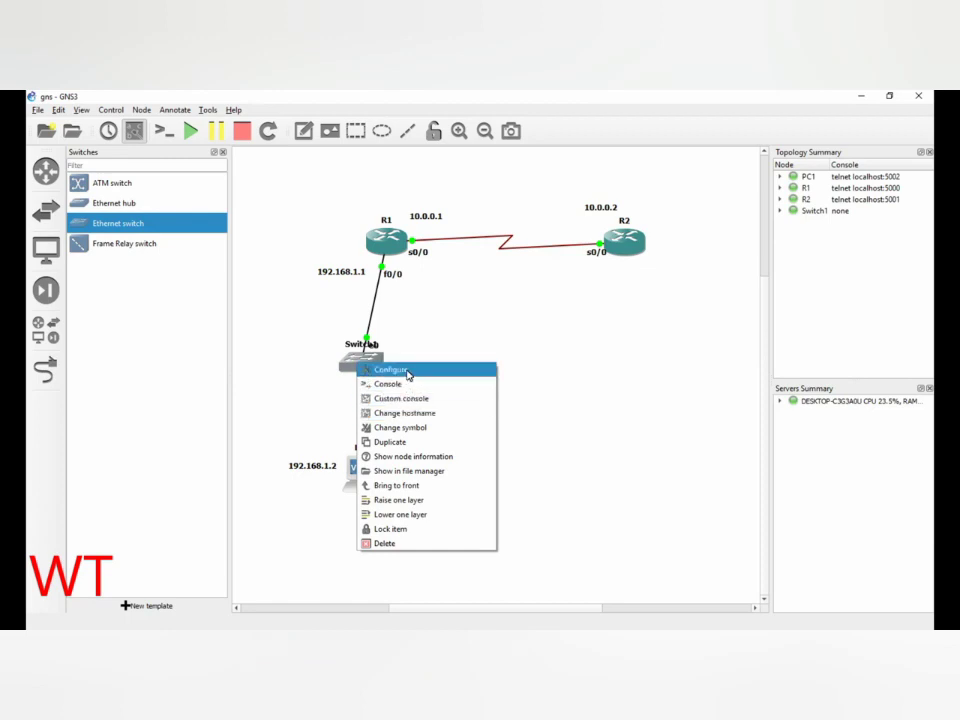
left_click(400, 370)
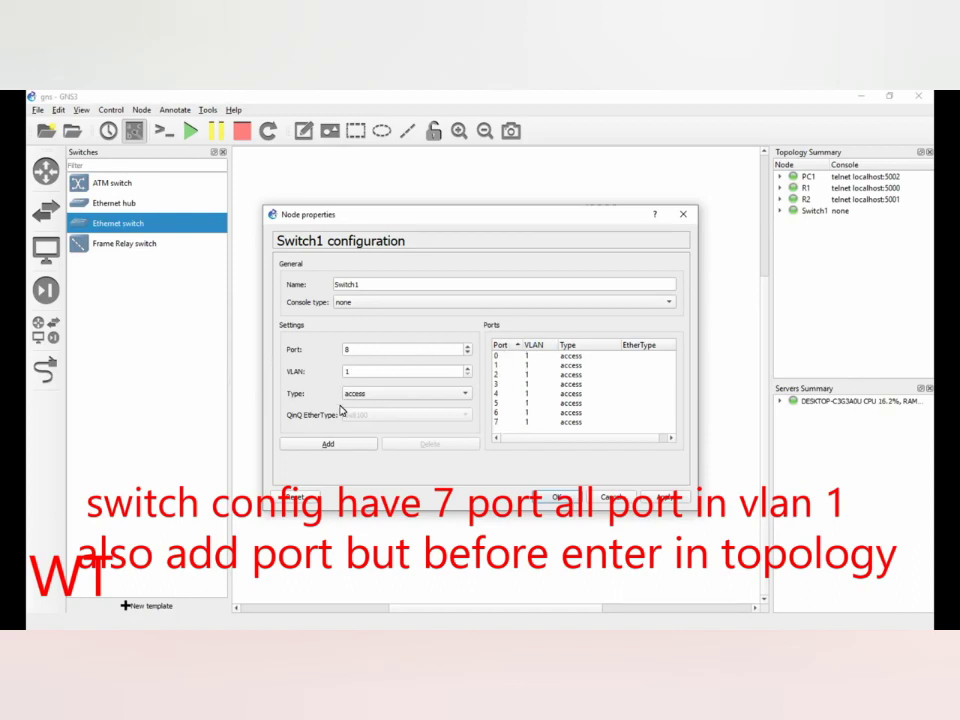
left_click(338, 445)
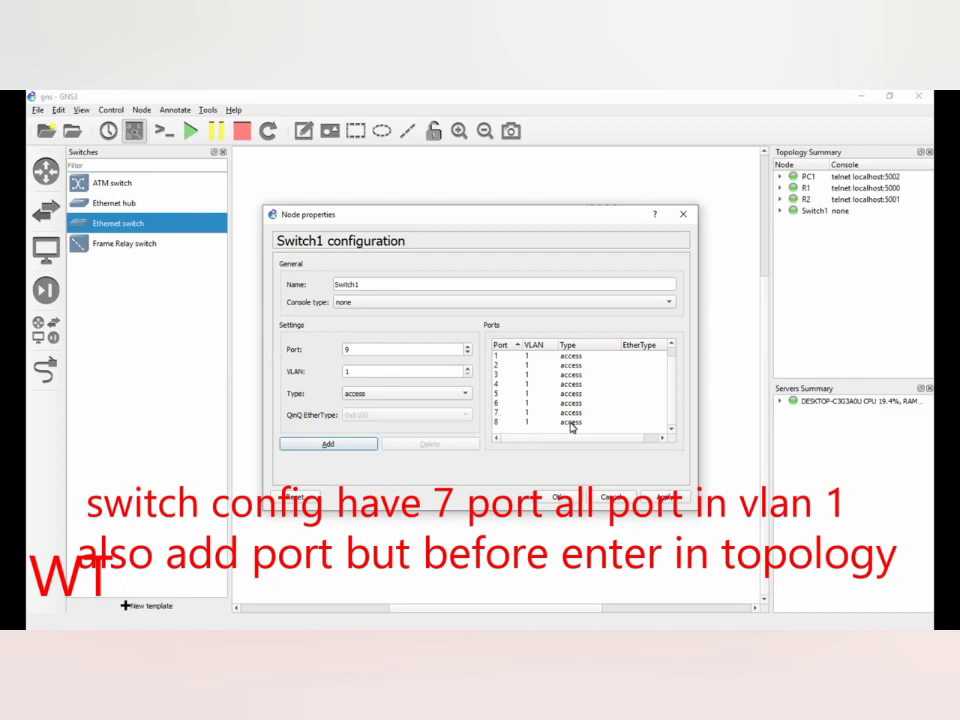
left_click(335, 445)
left_click(465, 374)
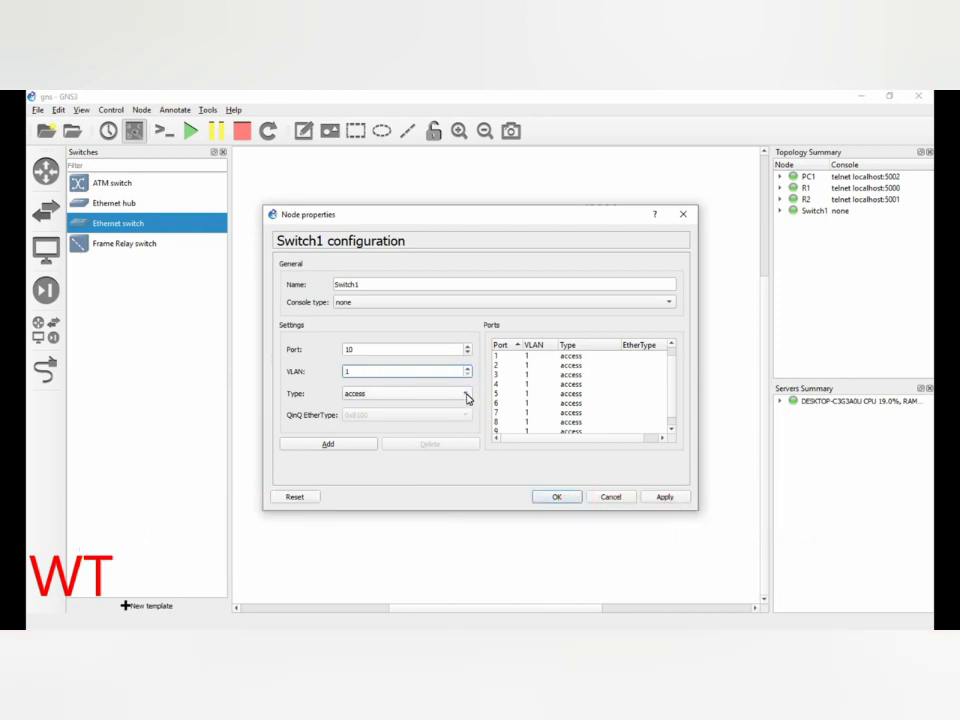
left_click(465, 395)
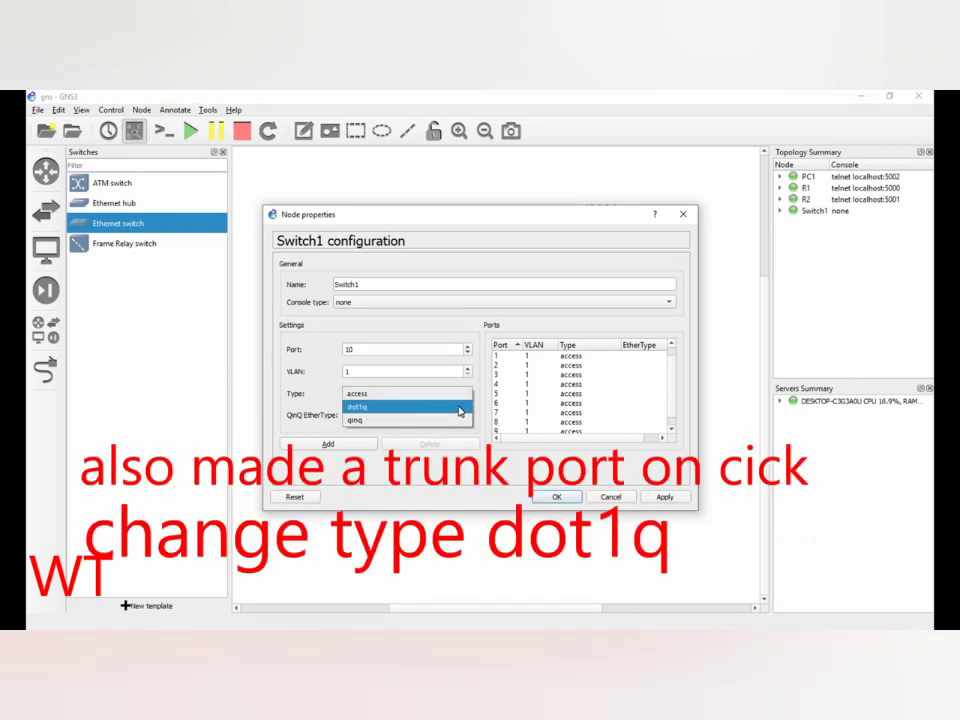
left_click(556, 498)
left_click(558, 498)
left_click(539, 379)
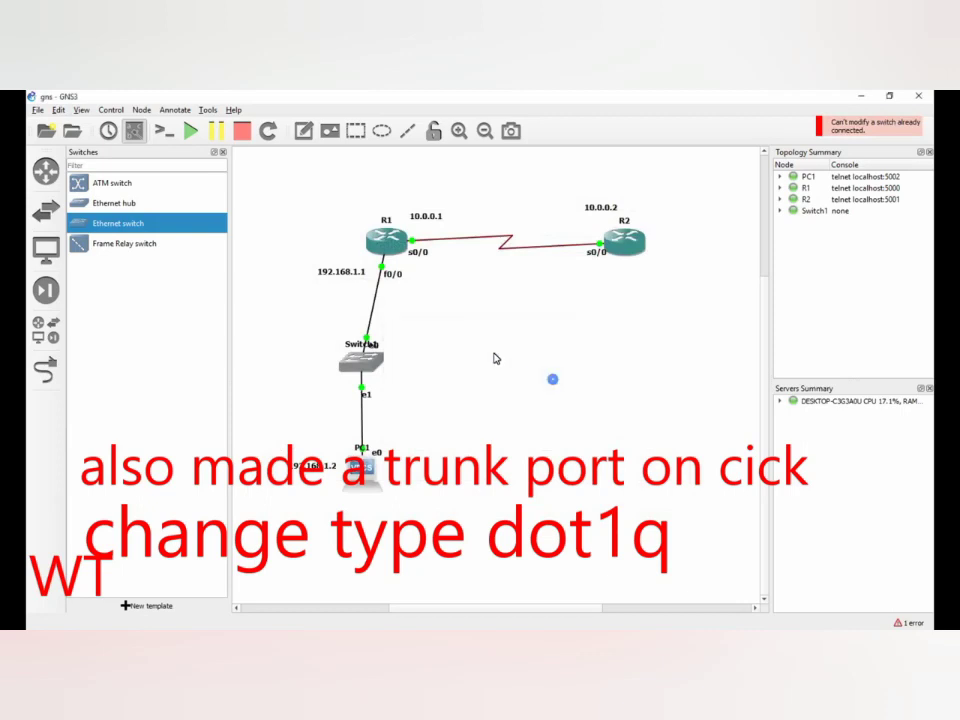
- Review the port list in Switch1's configuration and return to the topology
right_click(366, 358)
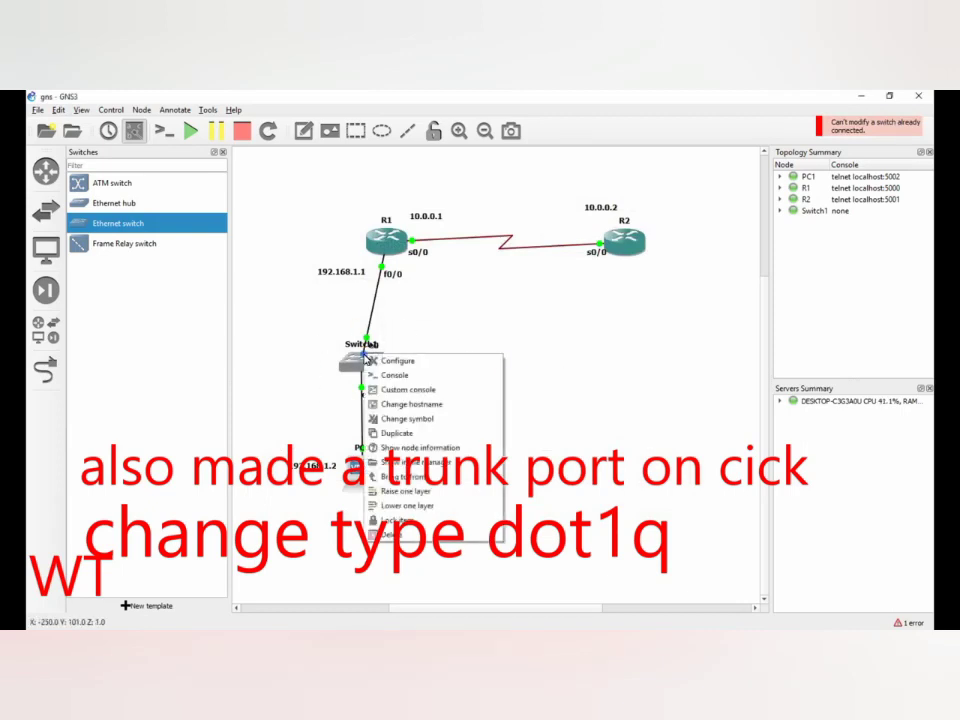
left_click(390, 364)
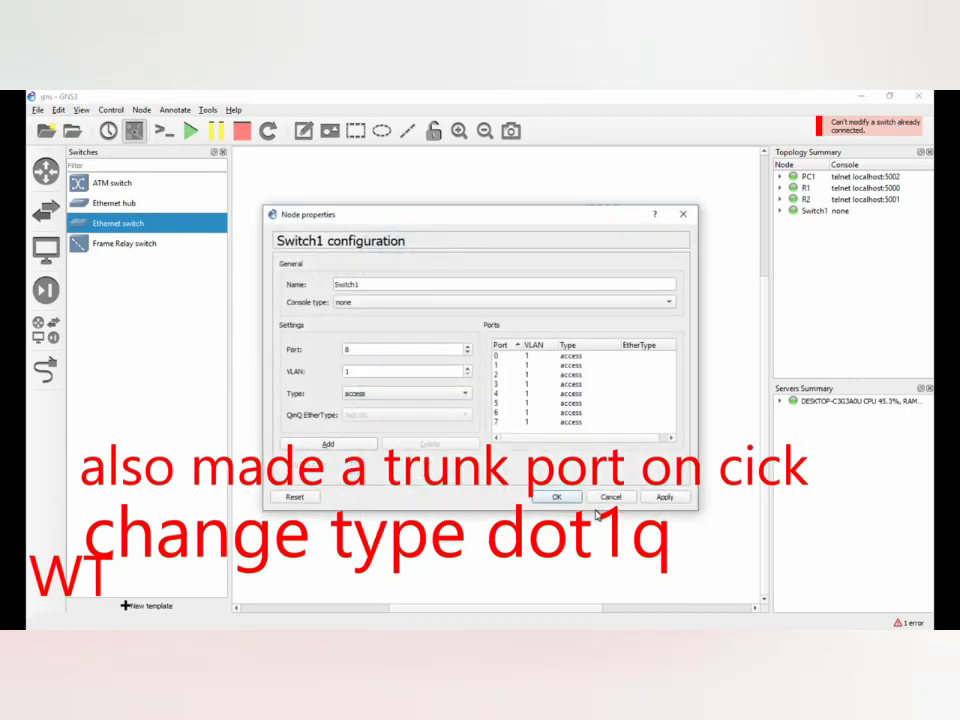
left_click(660, 498)
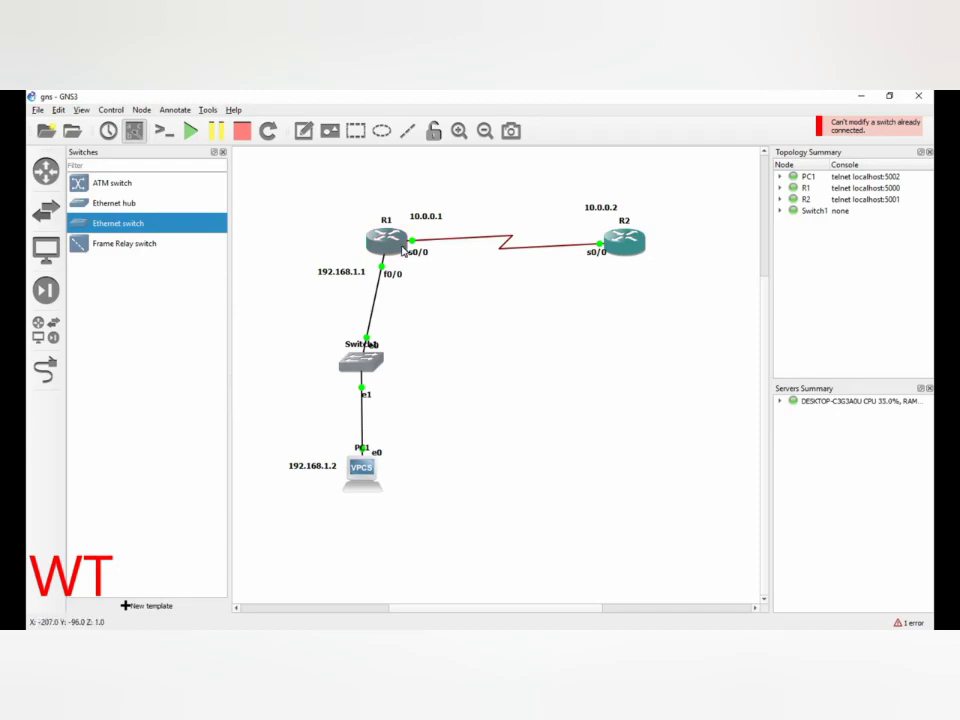
- Open R1's console
mouse_move(394, 244)
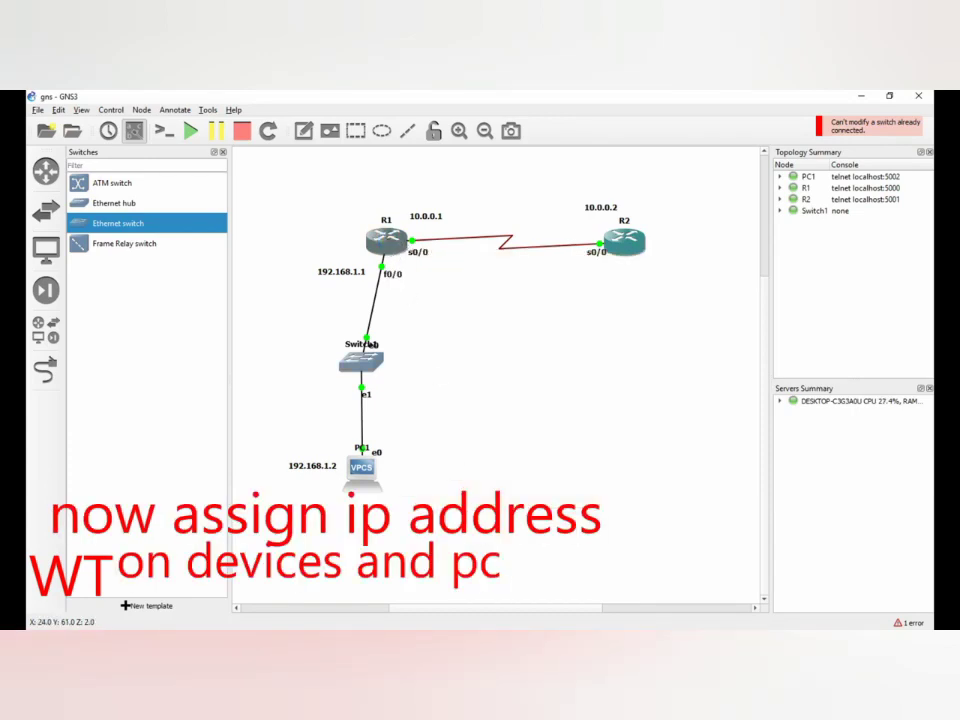
double_click(386, 240)
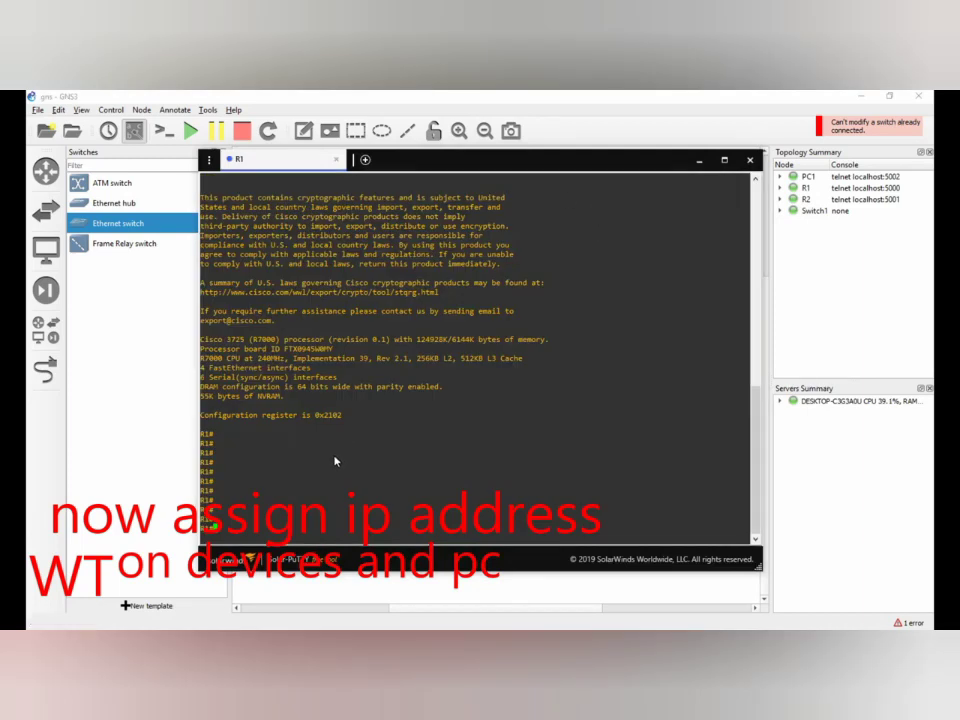
- Try to start R1's configuration with the bare config command, answering no to the configuration source question
type("conf")
key("BackSpace")
type("fig")
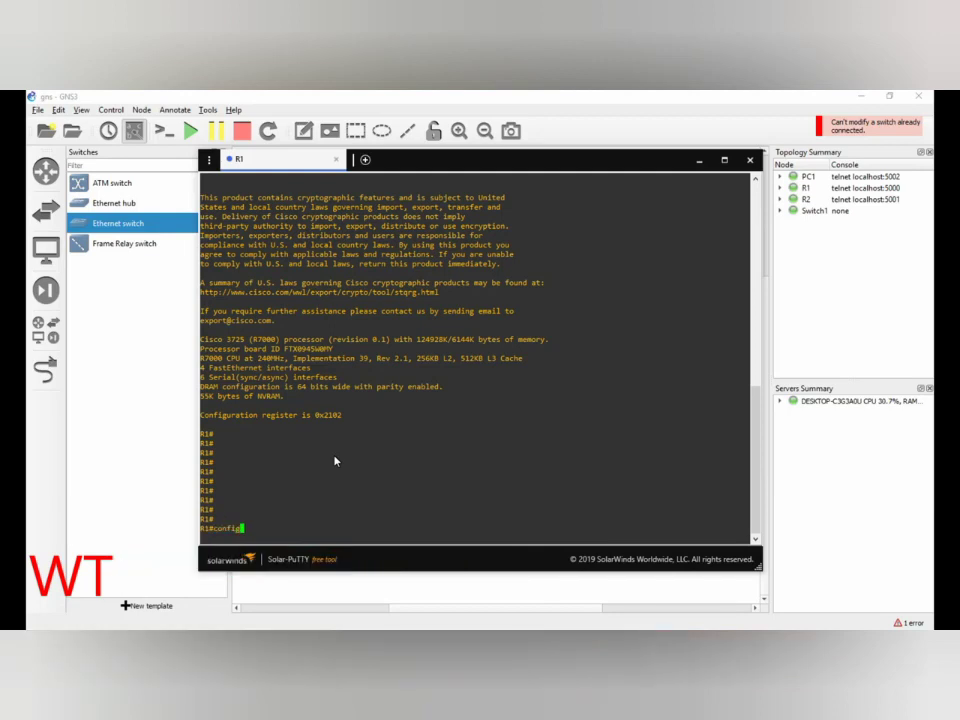
key("Return")
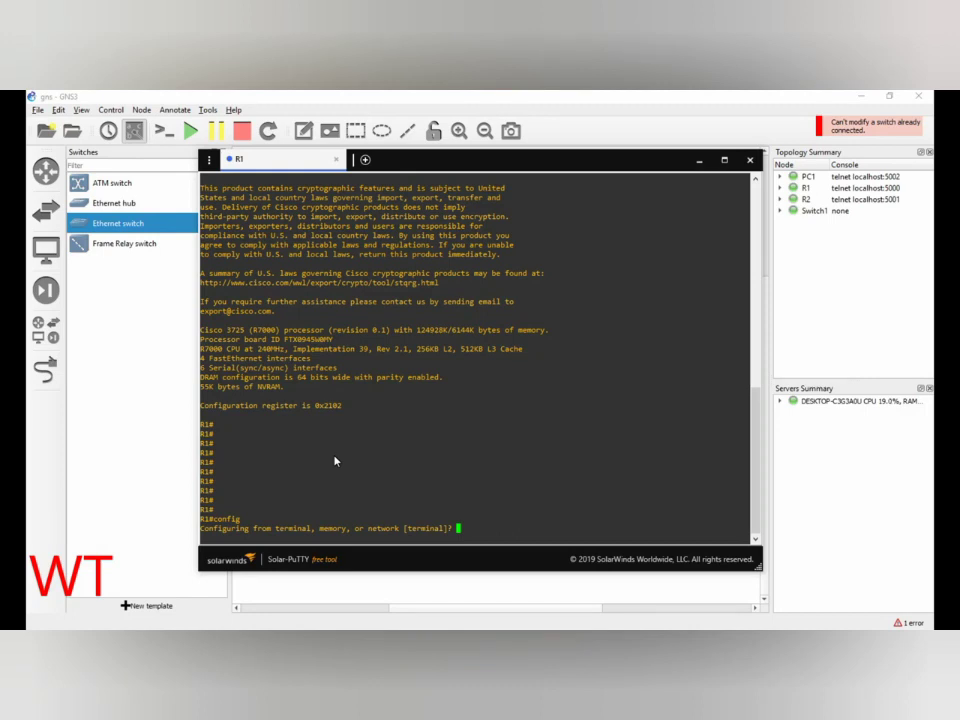
type("no")
key("Return")
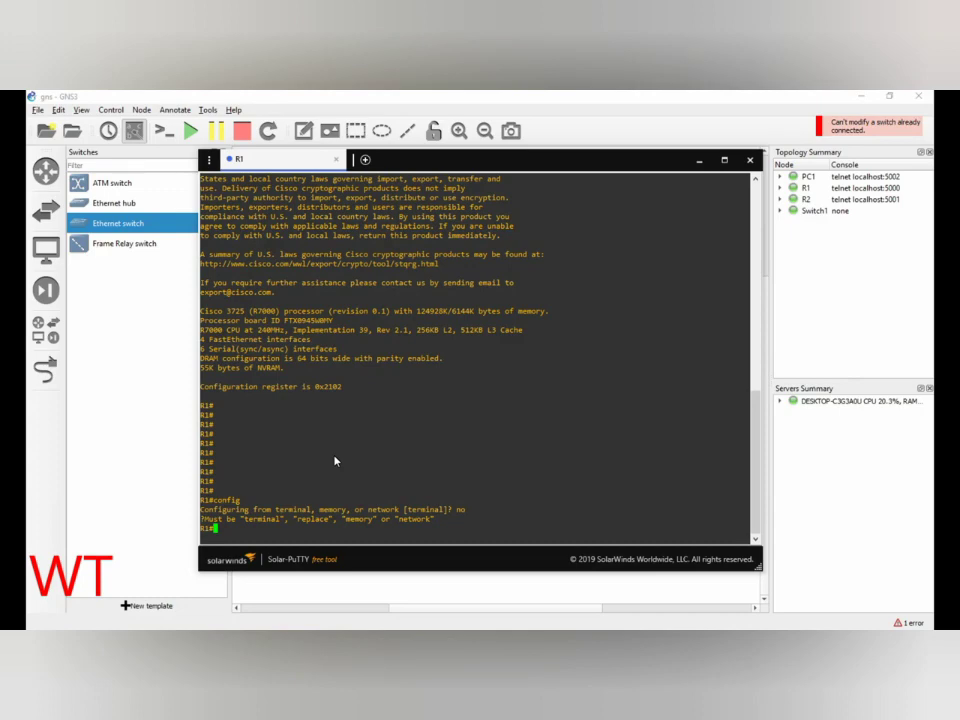
scroll(335, 461, "up", 6)
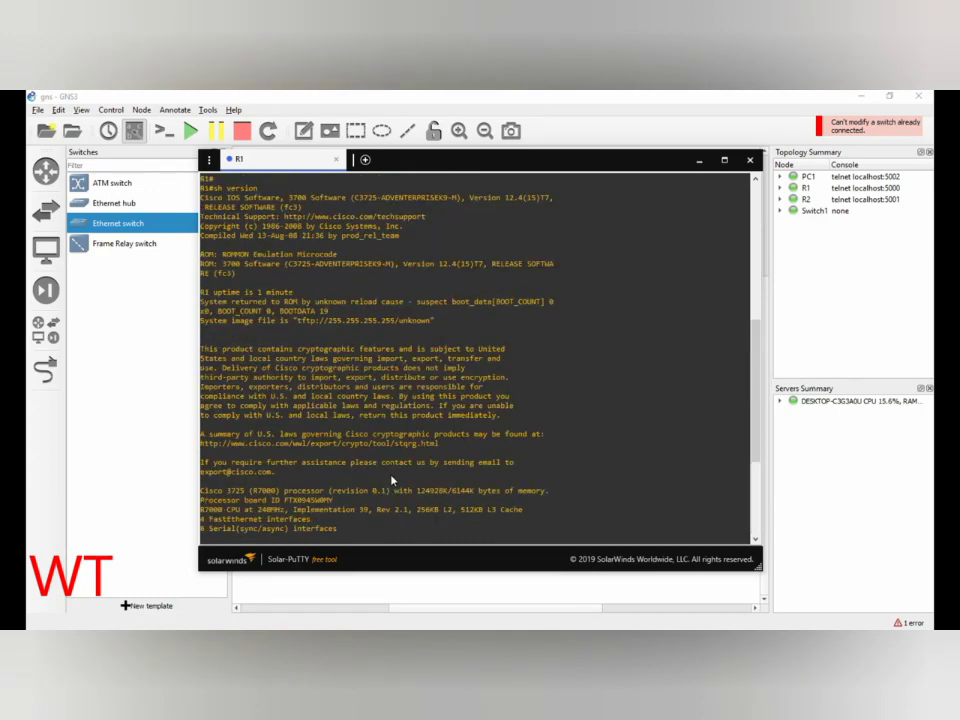
scroll(411, 418, "down", 6)
- Enter global configuration mode on R1 with conf t
type("conf ")
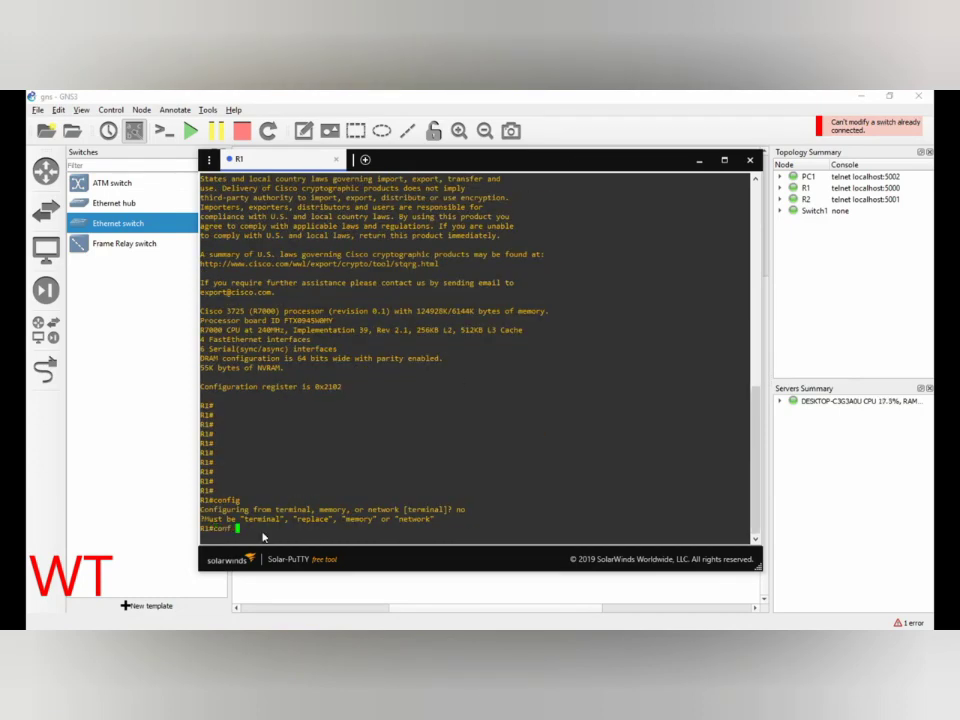
type("t")
key("Return")
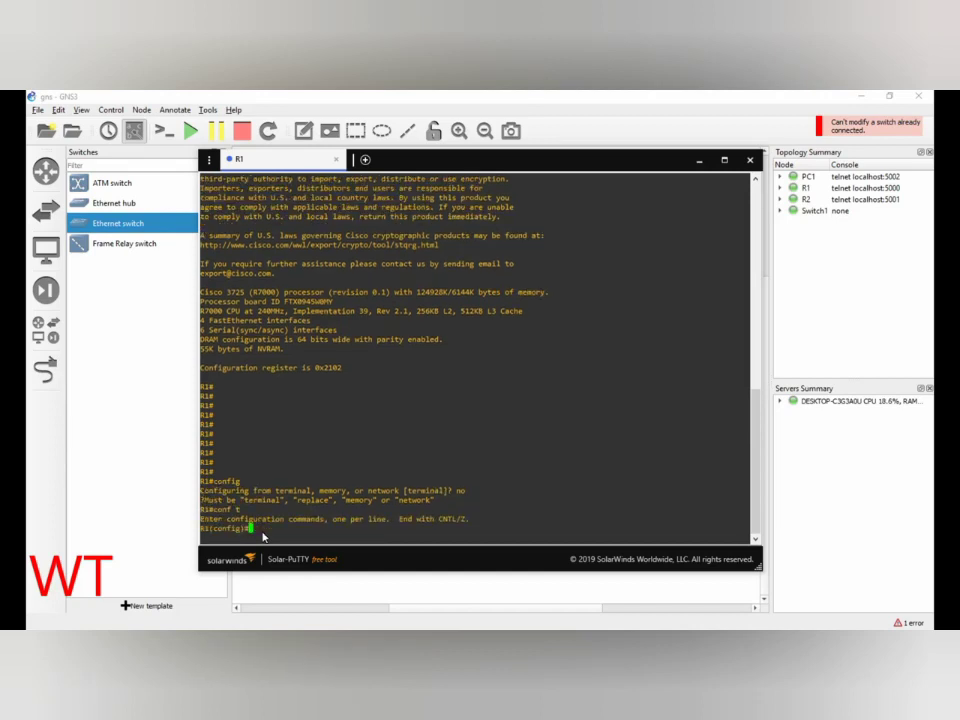
type("ip add")
key("Tab")
key("BackSpace")
key("BackSpace")
key("BackSpace")
key("BackSpace")
key("BackSpace")
key("BackSpace")
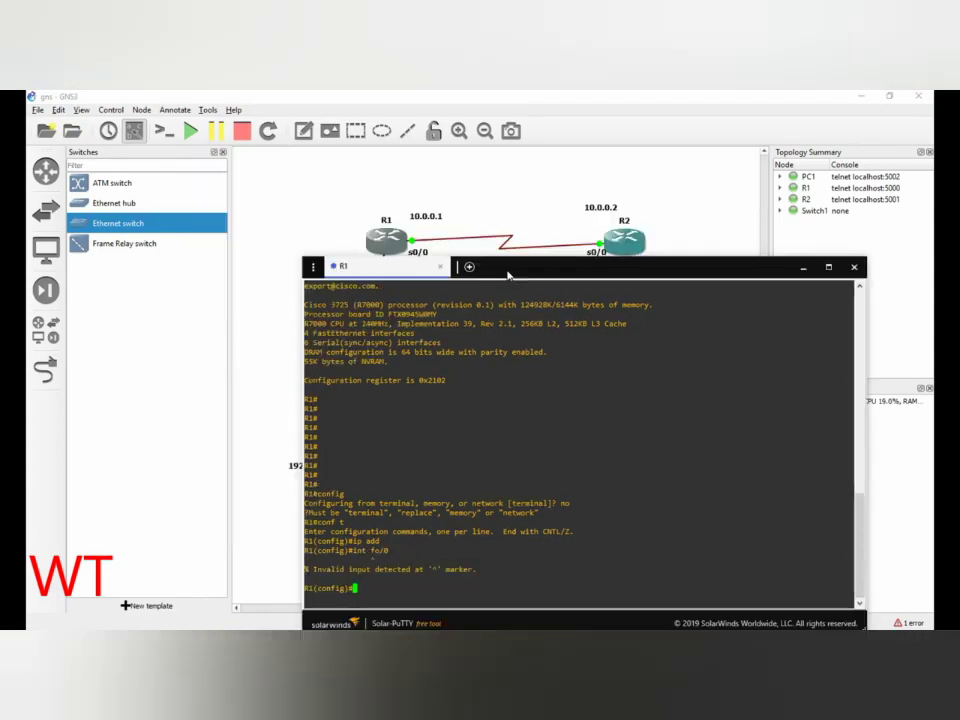
- Dismiss the browser notification and enter configuration of R1's interface f0/0
type("int")
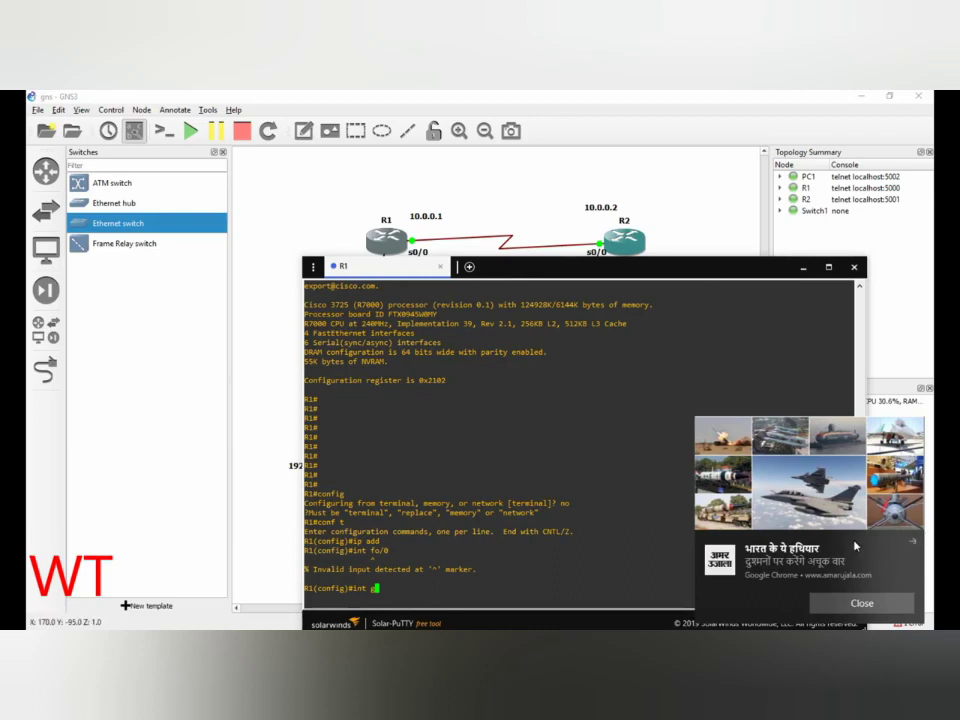
left_click(861, 603)
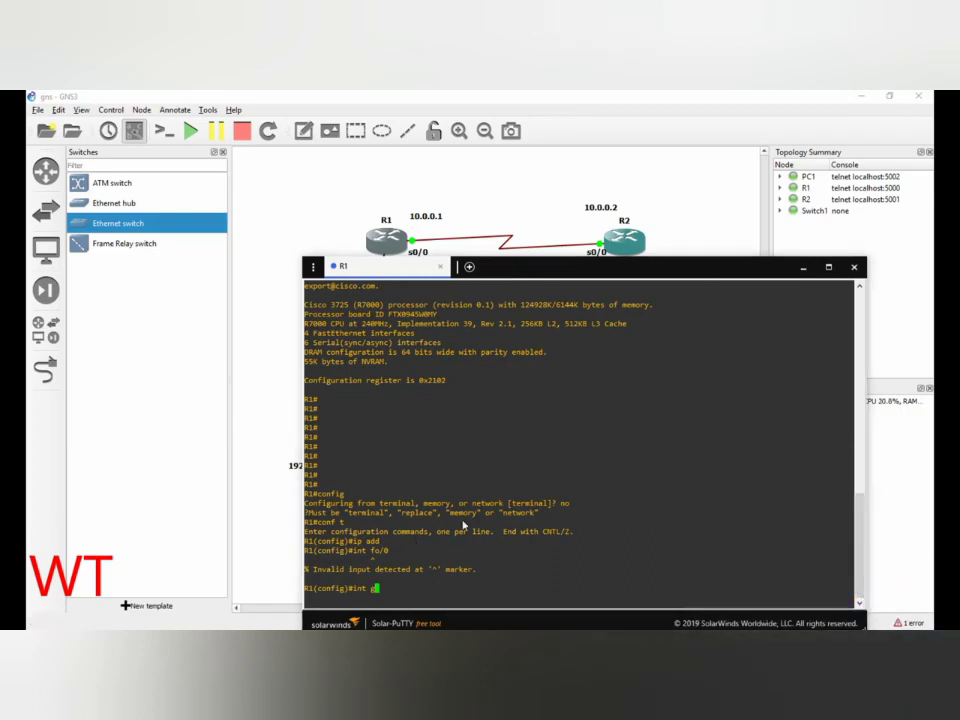
key("BackSpace")
type("f0/0")
key("Return")
- Assign IP address 192.168.1.1 with mask 255.255.255.0 to R1's f0/0 interface and enable it with no sh
type("ip a")
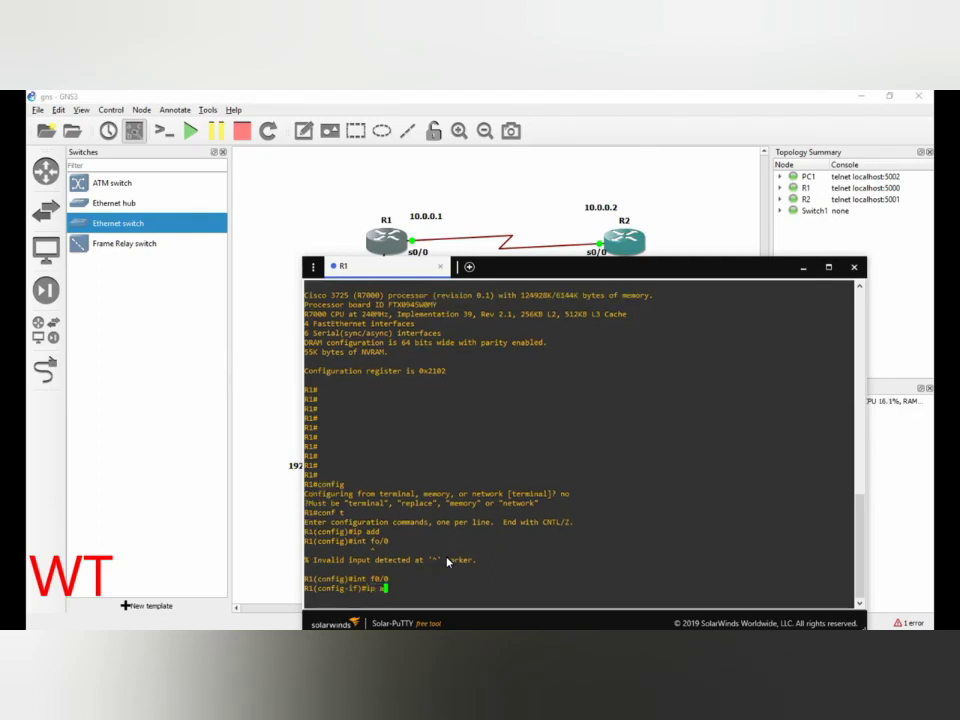
type("ddress 192")
left_click_drag(592, 282, 570, 300)
type(".16")
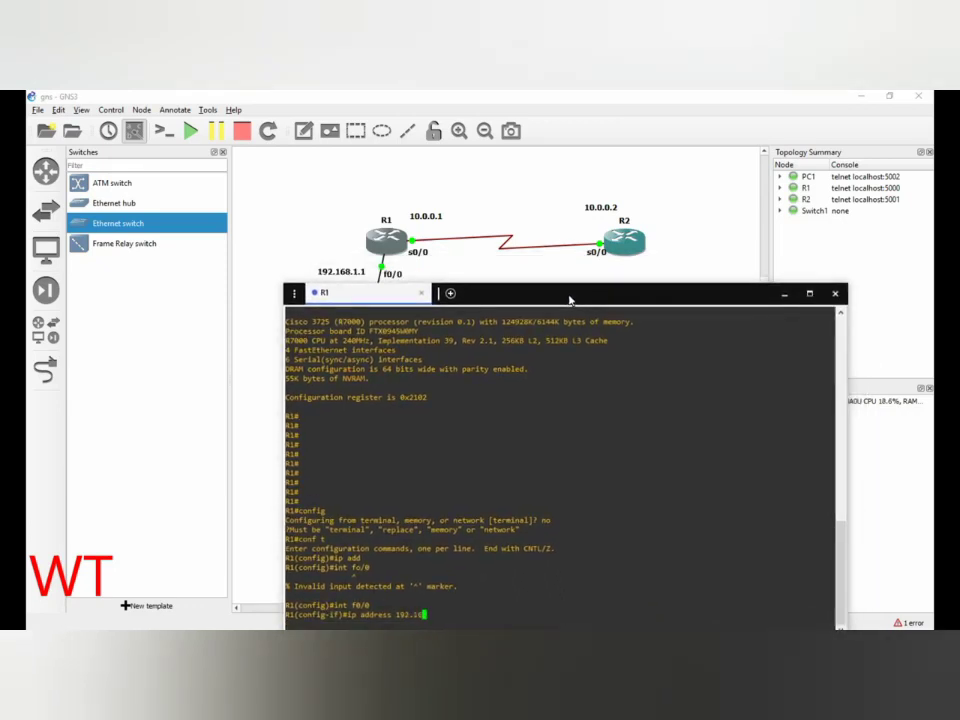
type("8.1.1/")
key("BackSpace")
type("255.255.255.0")
key("Return")
type("no sh")
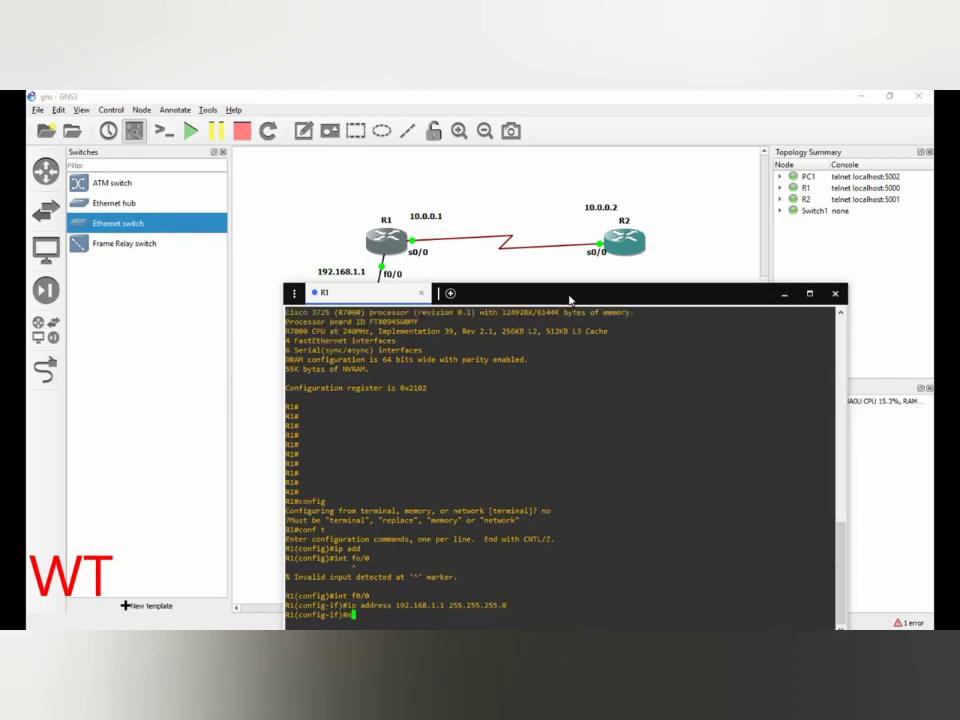
key("Return")
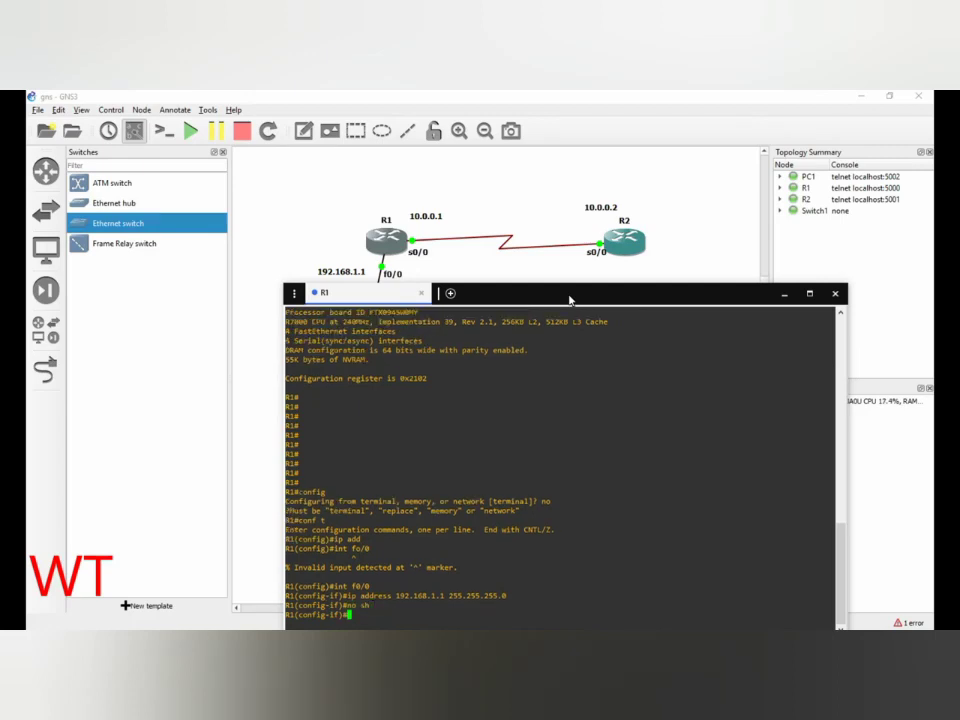
- Maximize the console window, open PC1's console in it, and display the syntax help for the ip command
left_click(809, 293)
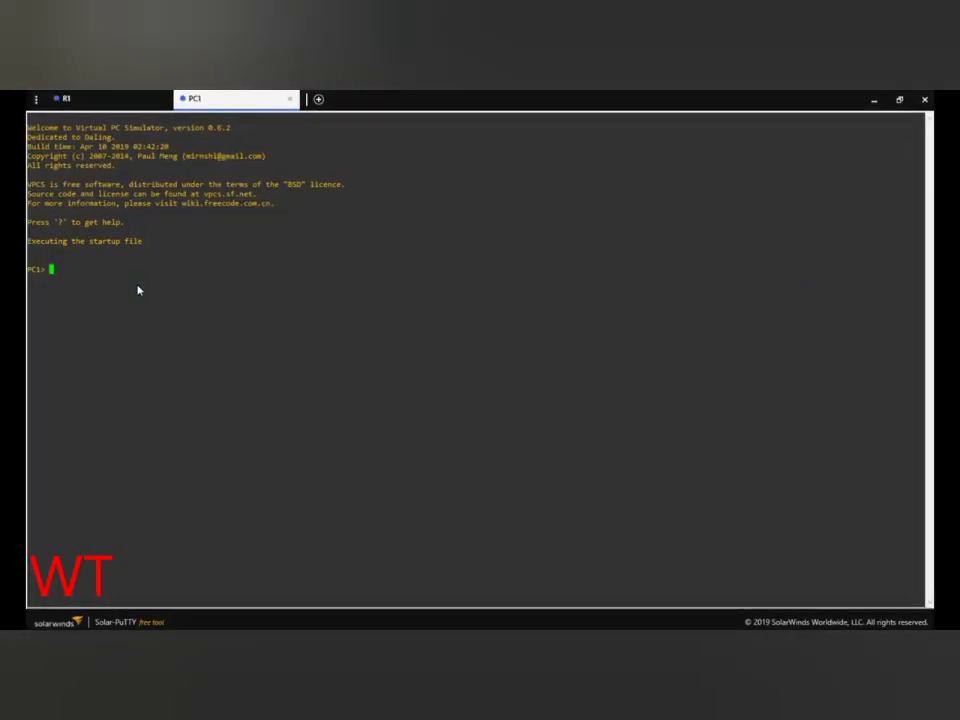
type("ip")
key("Return")
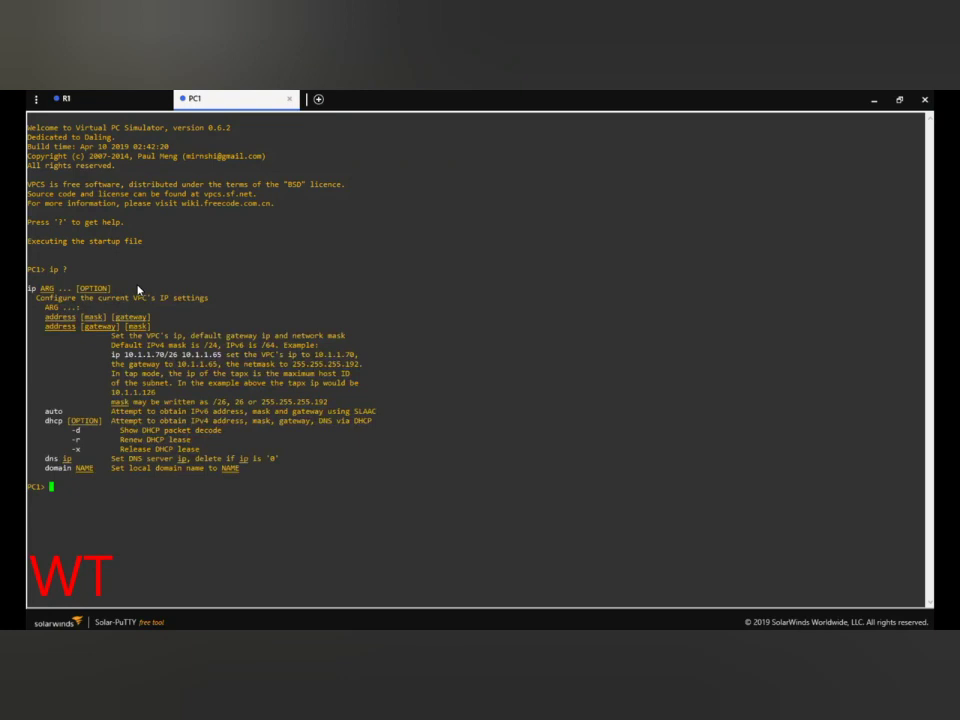
left_click_drag(112, 361, 222, 364)
- Set PC1's IP address to 192.168.1.2 with mask 255.255.255.0 and gateway 192.168.1.1
type("ip 10")
type("2.168.1.2 255.255.25")
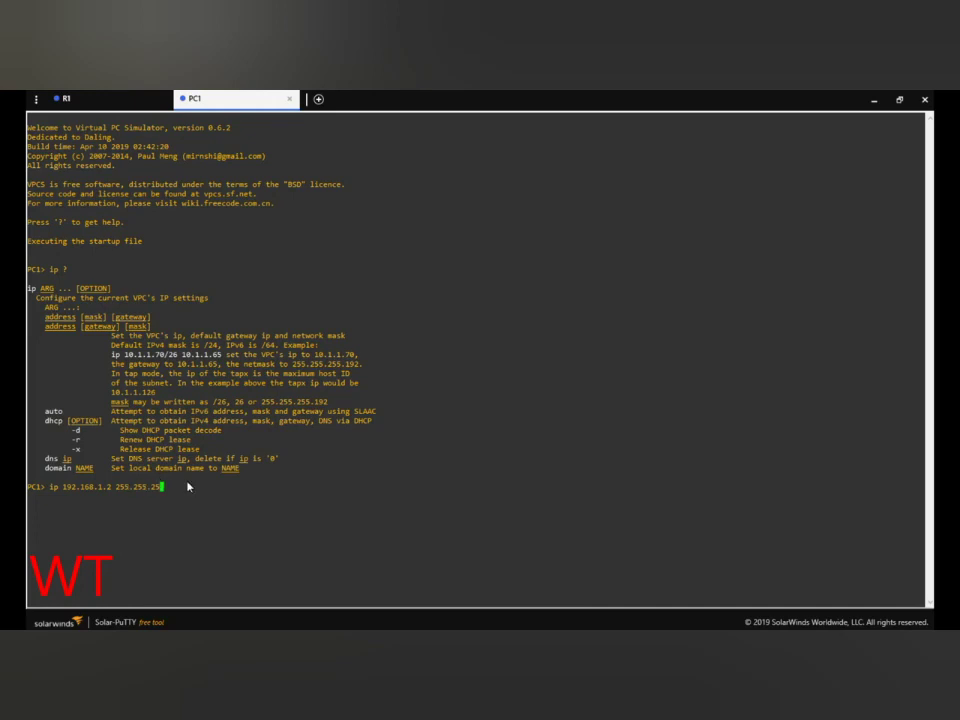
type("5.0 192.168.1.1")
key("Return")
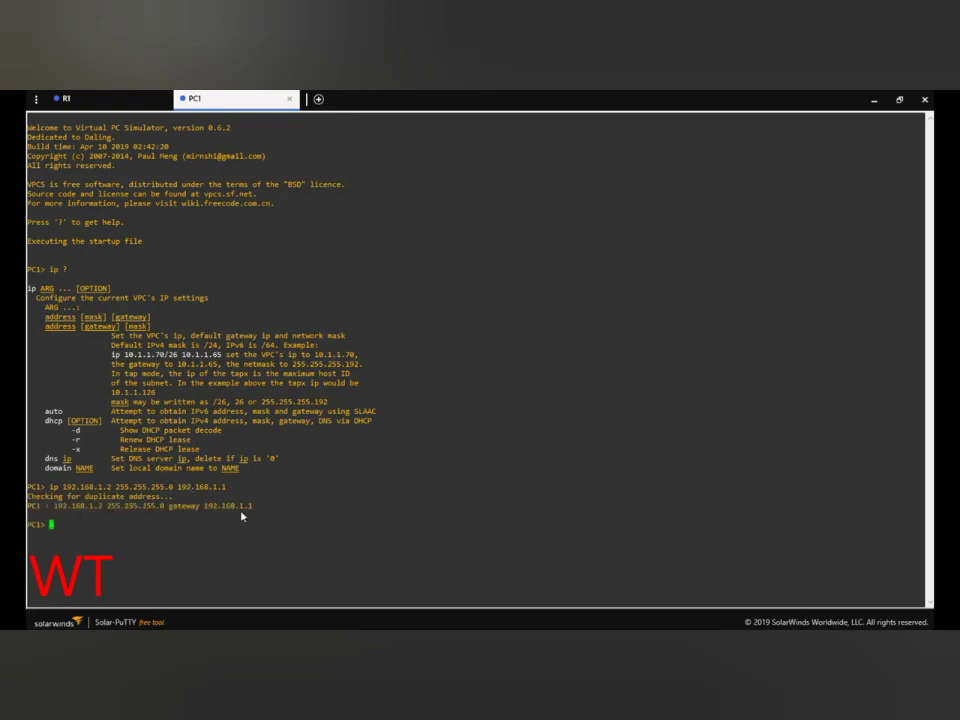
left_click_drag(58, 507, 253, 510)
left_click(77, 520)
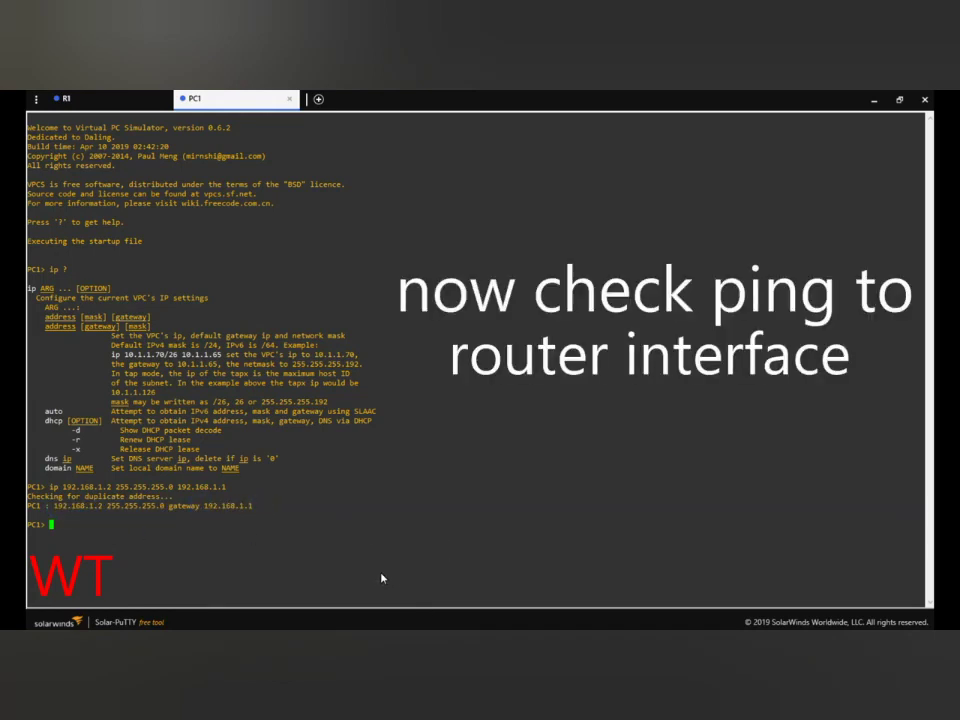
- Ping R1's interface 192.168.1.1 from PC1, examine the replies, and return to the topology window
type("ping 192.168.1.1")
key("Return")
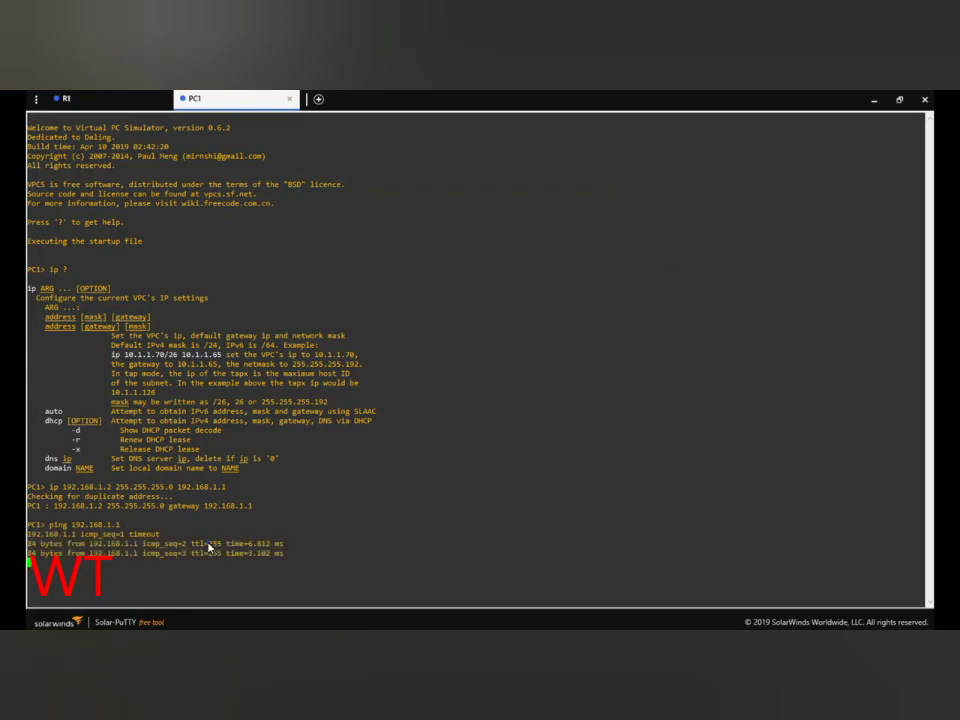
left_click_drag(205, 543, 248, 543)
left_click_drag(186, 562, 240, 578)
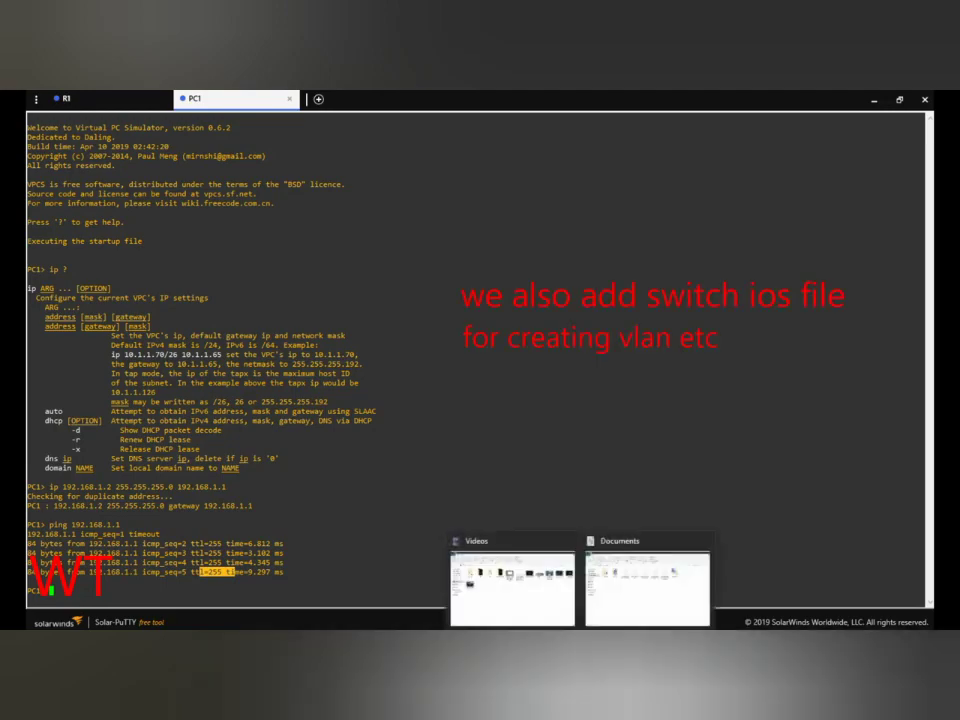
left_click(640, 628)
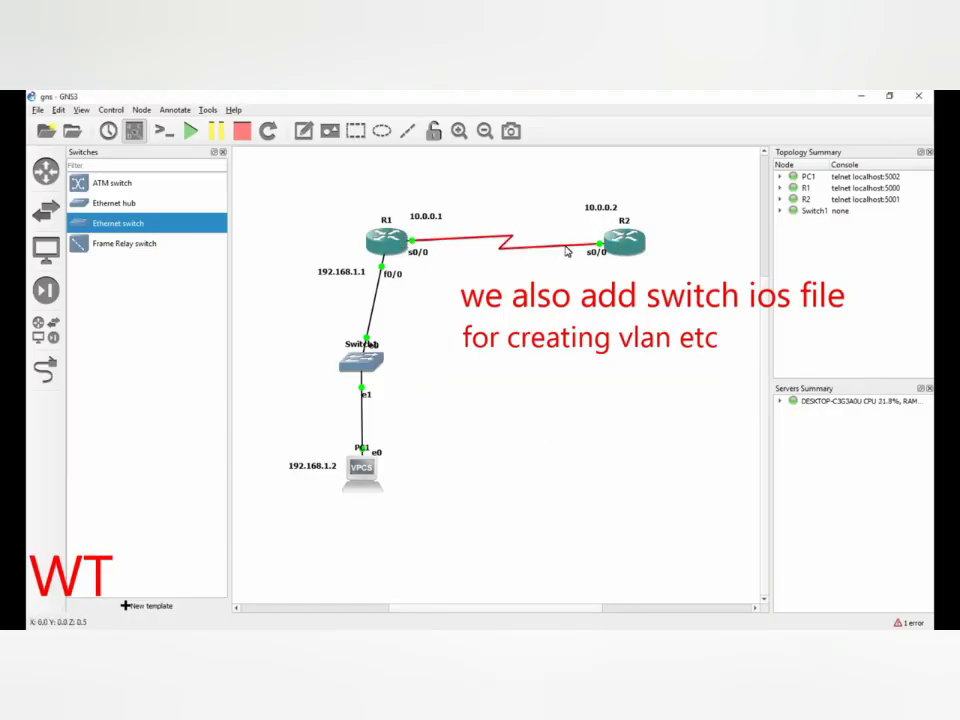
mouse_move(388, 250)
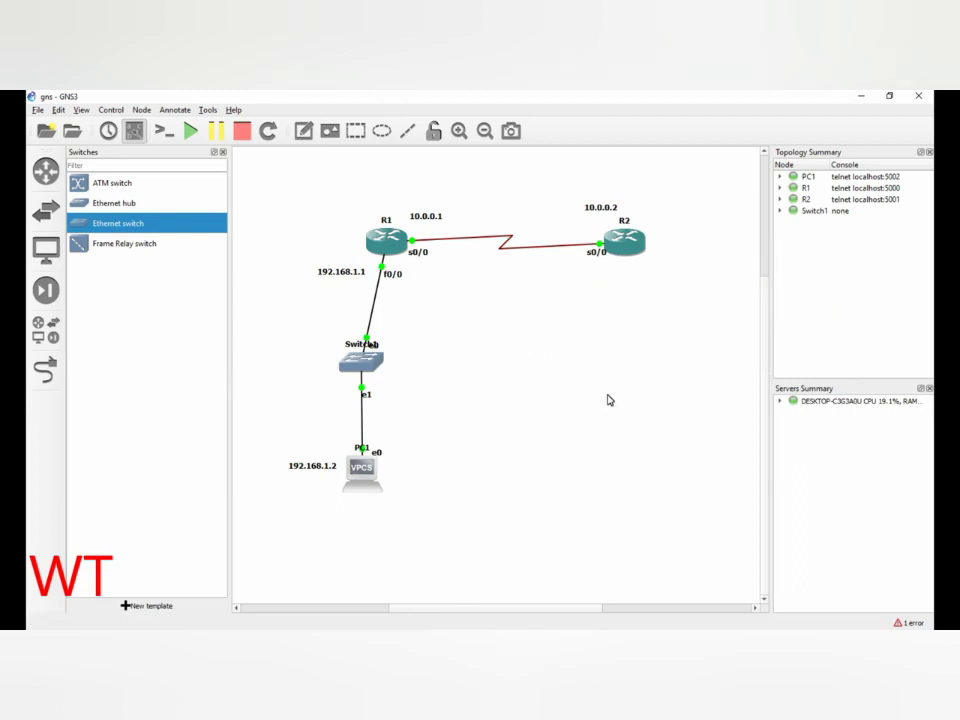
- Start a new Qemu VM template in the preferences, accepting the GNS3 VM recommendation, and name it switch
left_click(57, 110)
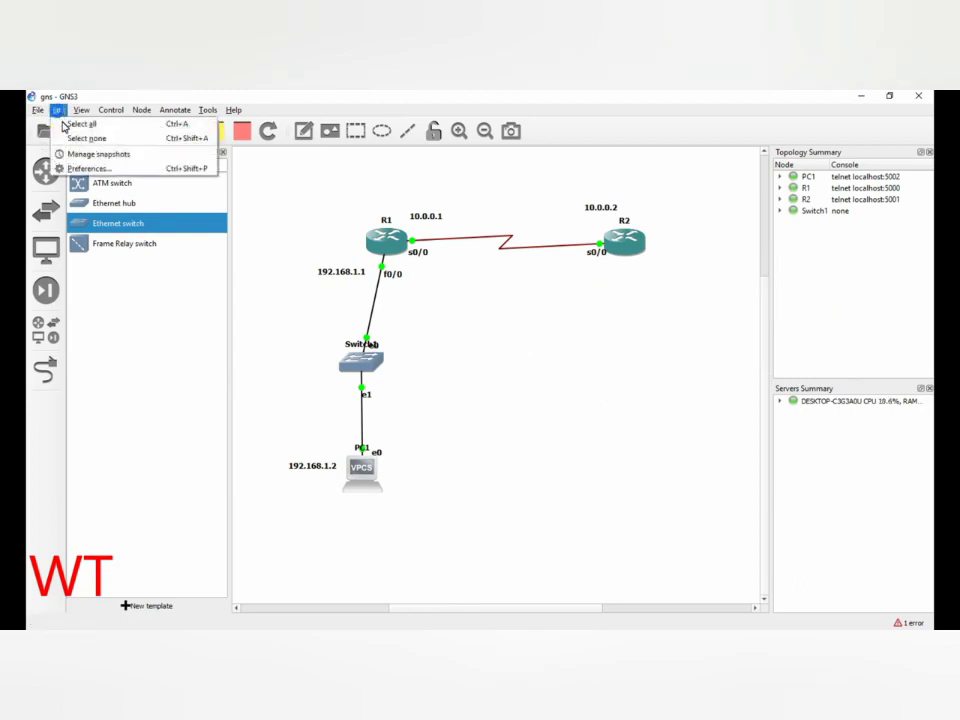
left_click(74, 170)
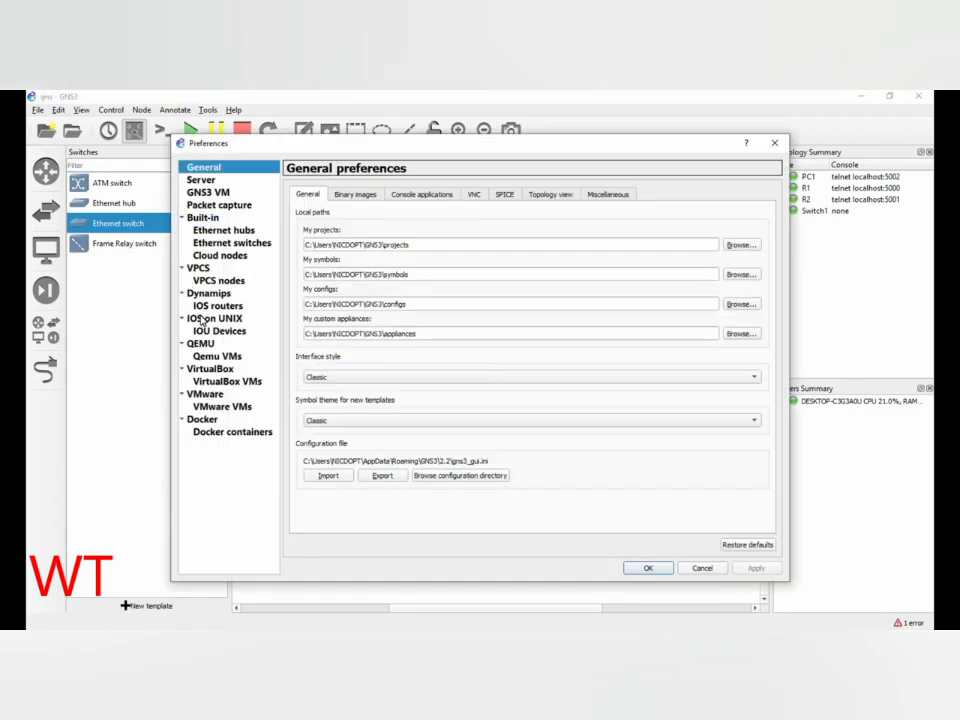
left_click(203, 318)
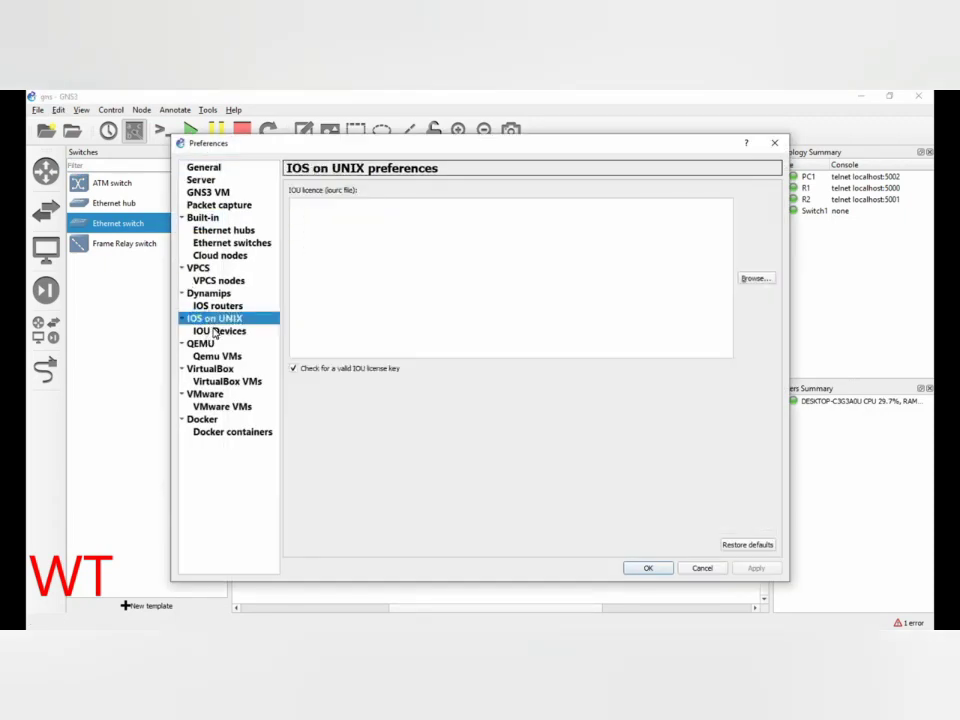
left_click(208, 345)
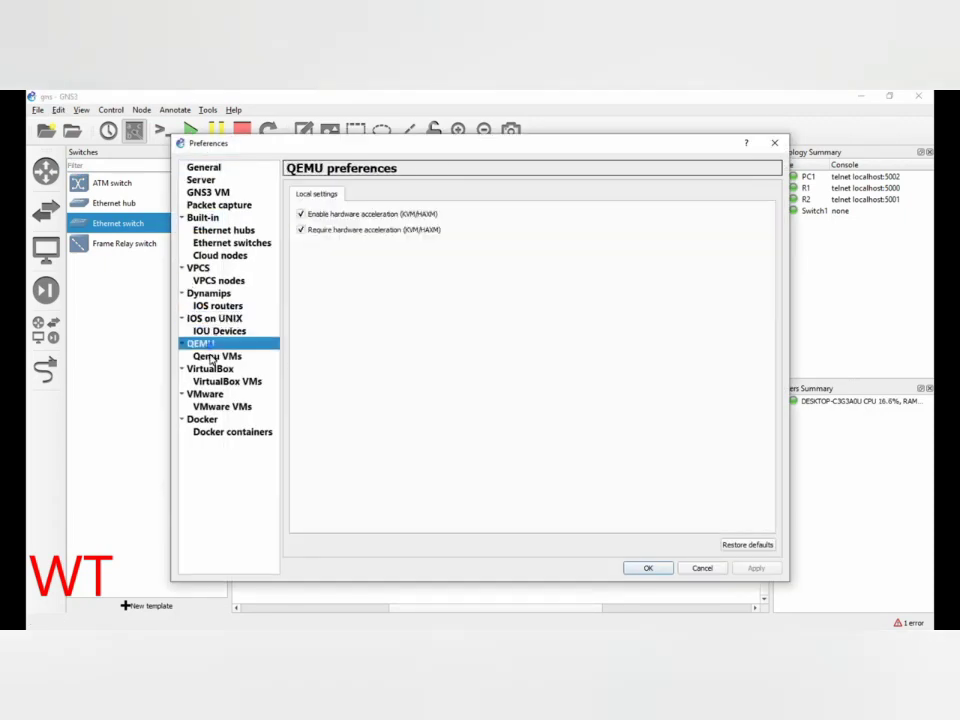
left_click(212, 357)
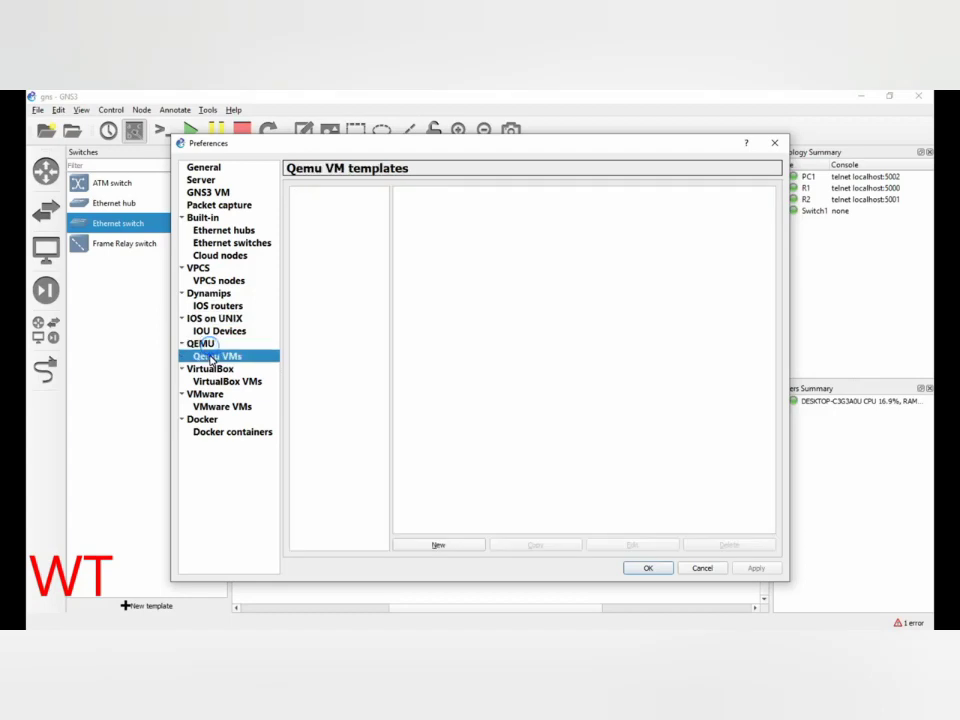
left_click(438, 546)
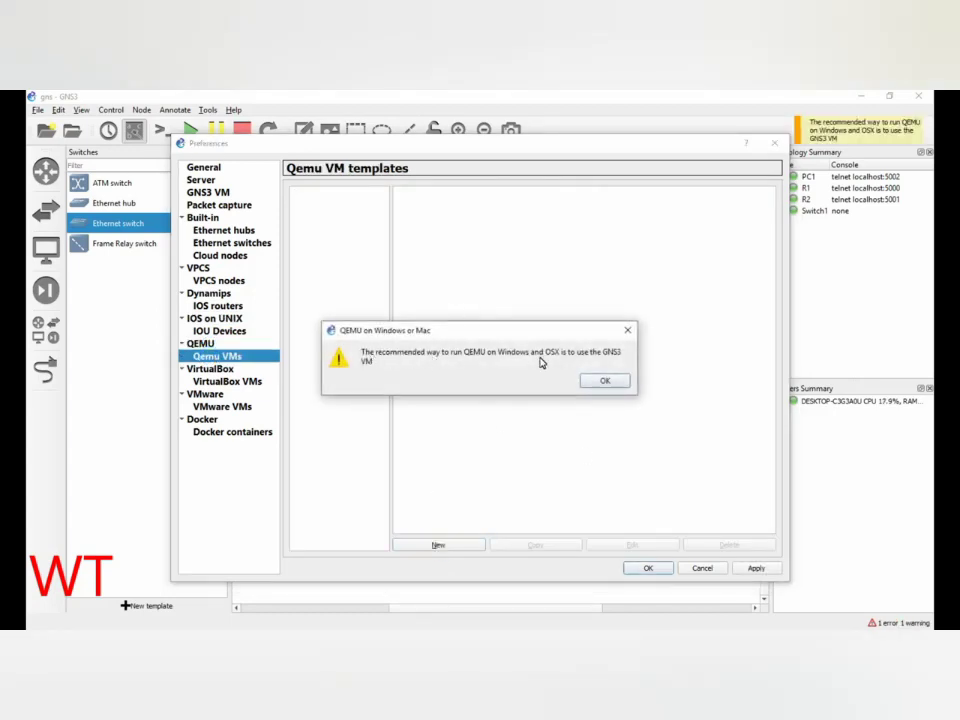
left_click(605, 380)
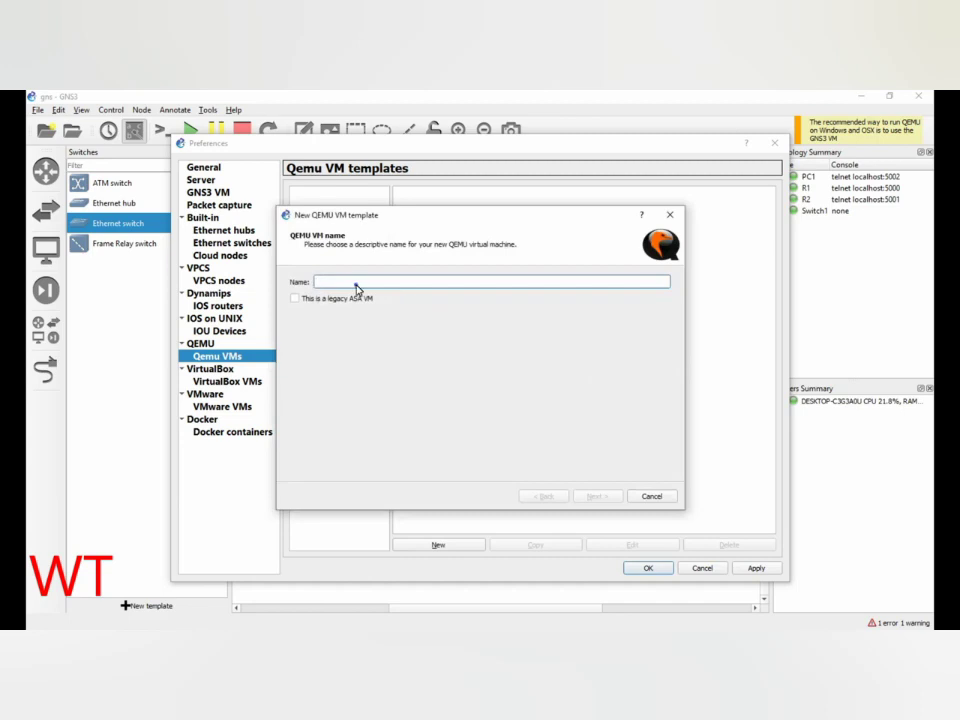
type("switch")
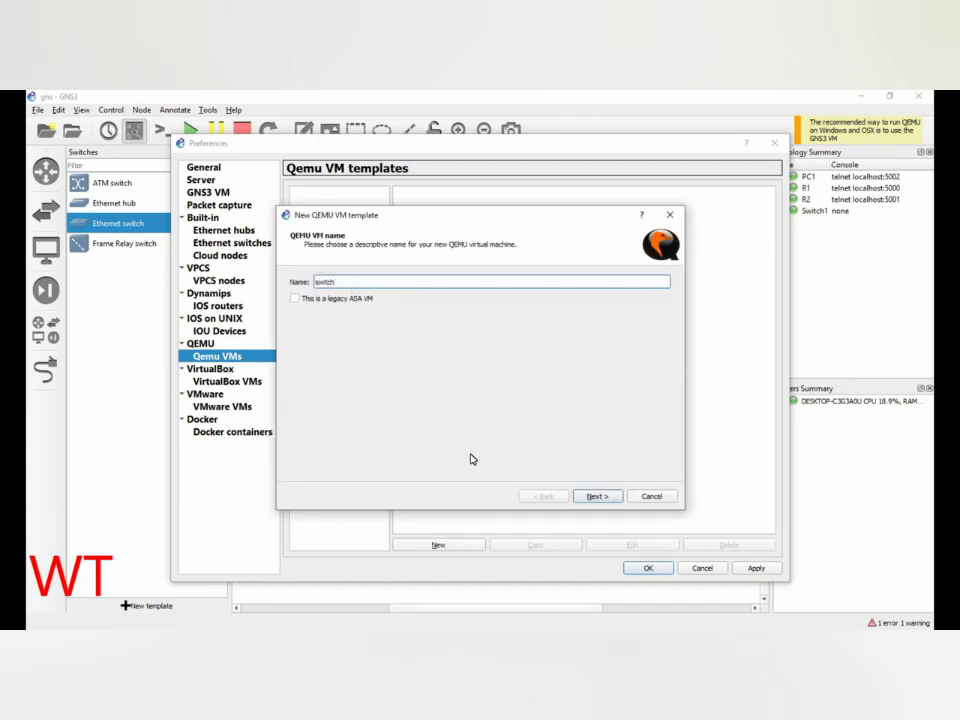
- Keep the default Qemu binary with 256 MB RAM, set the console type to none, and proceed to the disk image choice
left_click(591, 496)
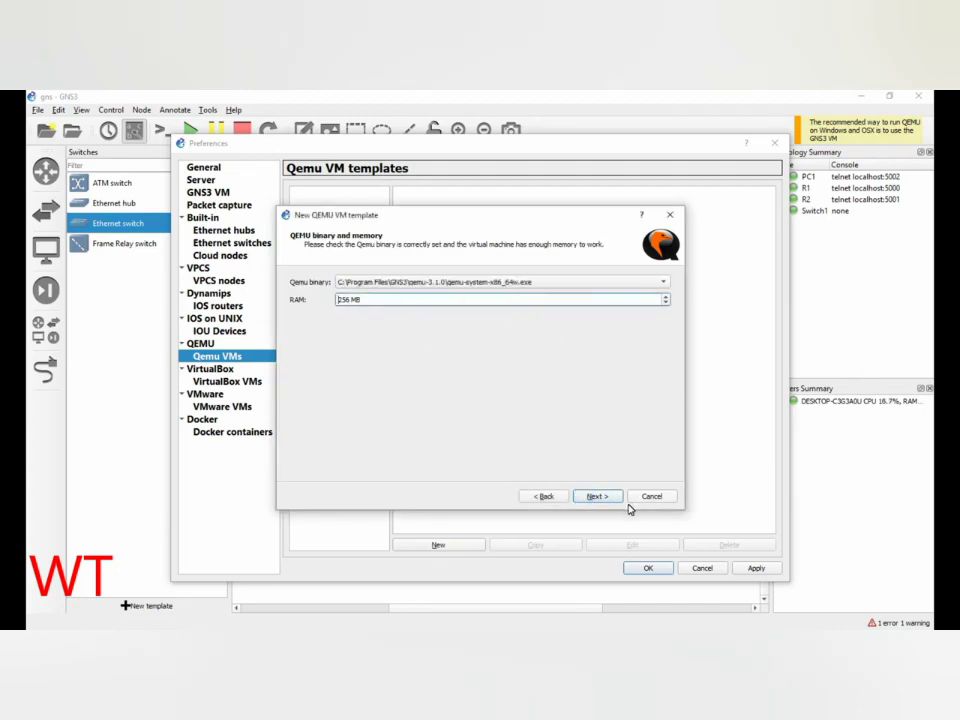
left_click(597, 497)
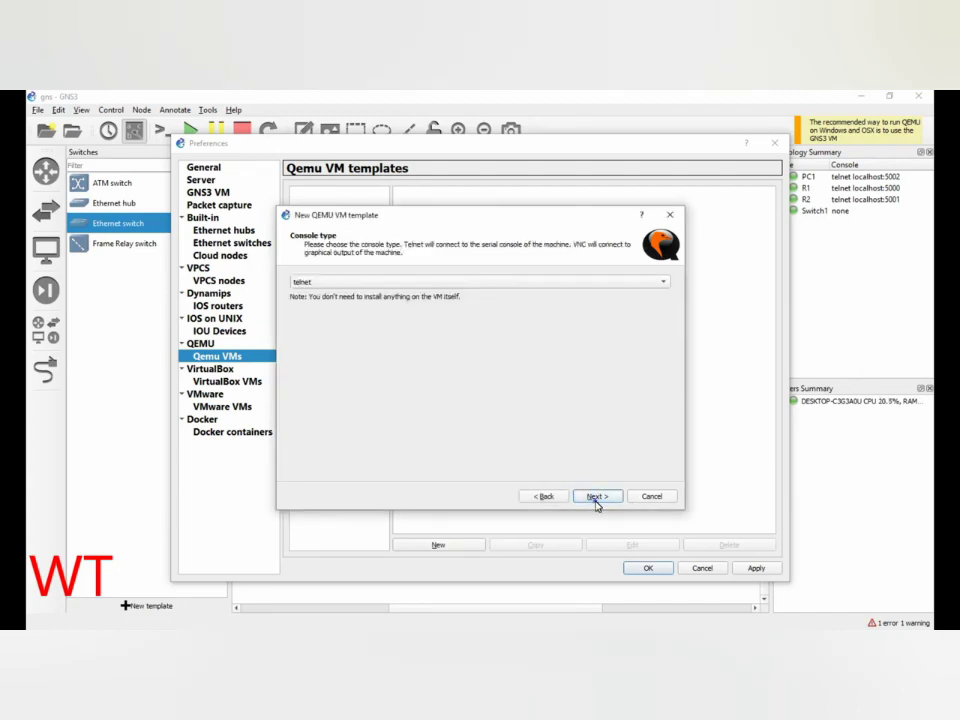
left_click(591, 283)
left_click(323, 334)
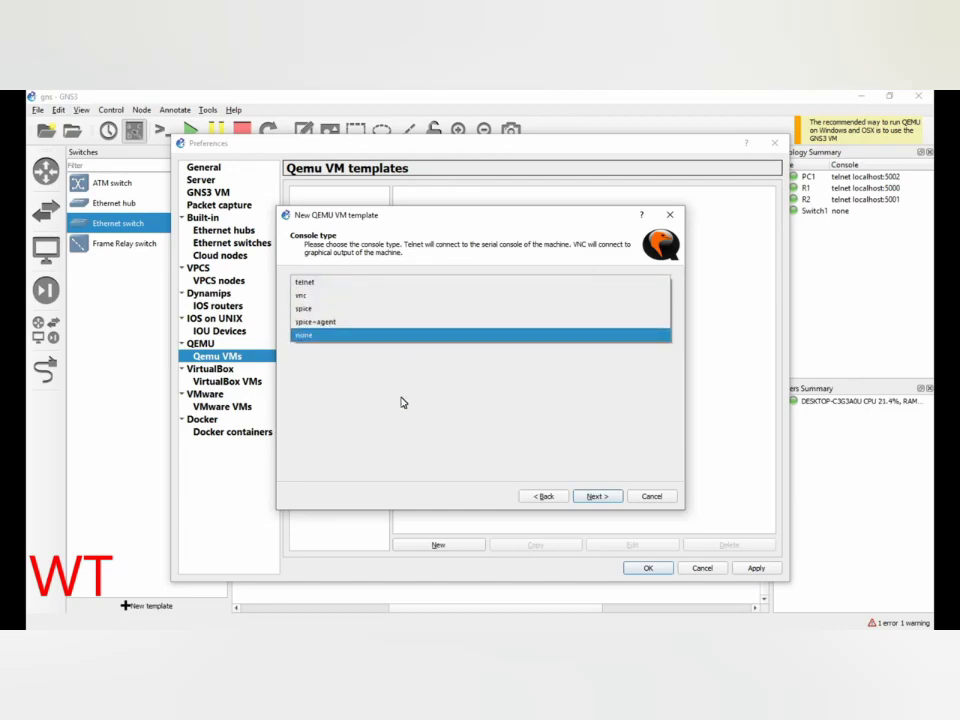
left_click(594, 497)
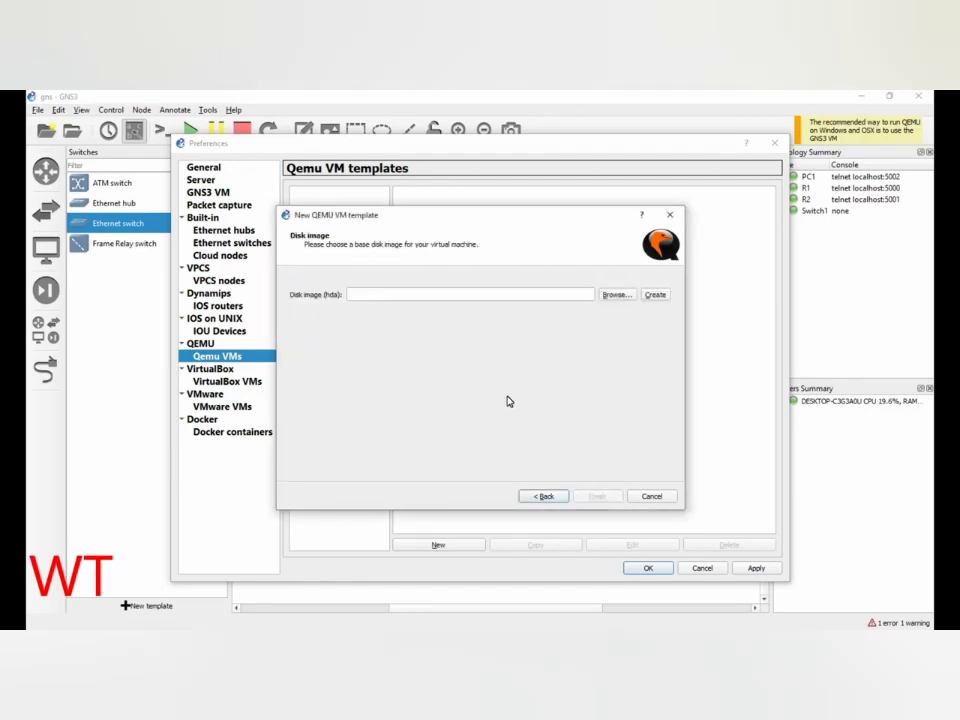
- Look in the Documents folder for a QEMU disk image and leave the file selection without choosing one
left_click(611, 296)
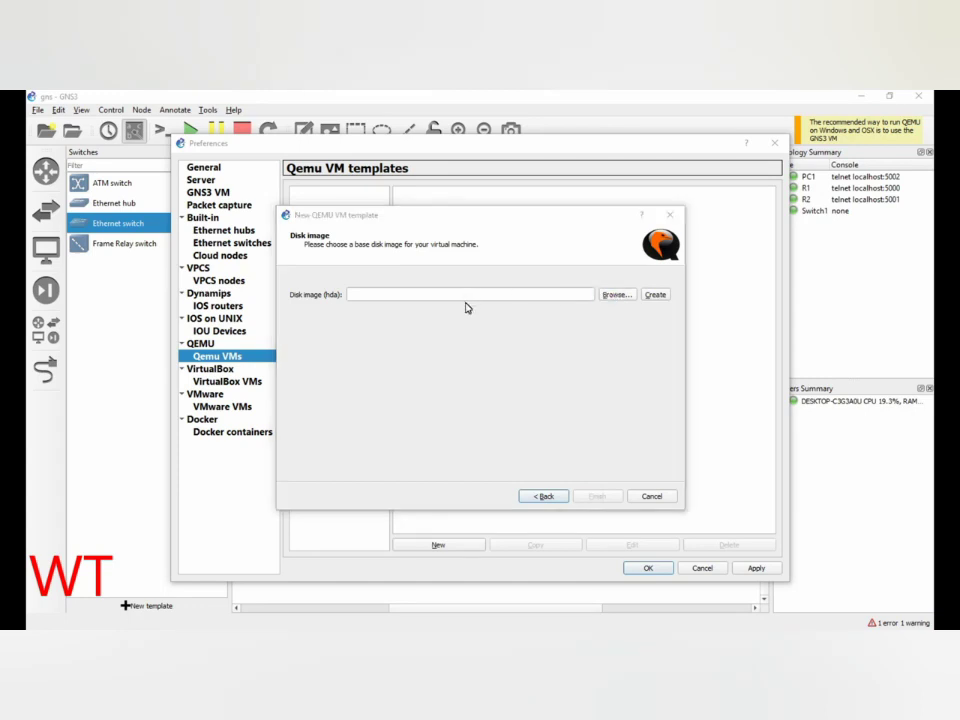
left_click(334, 349)
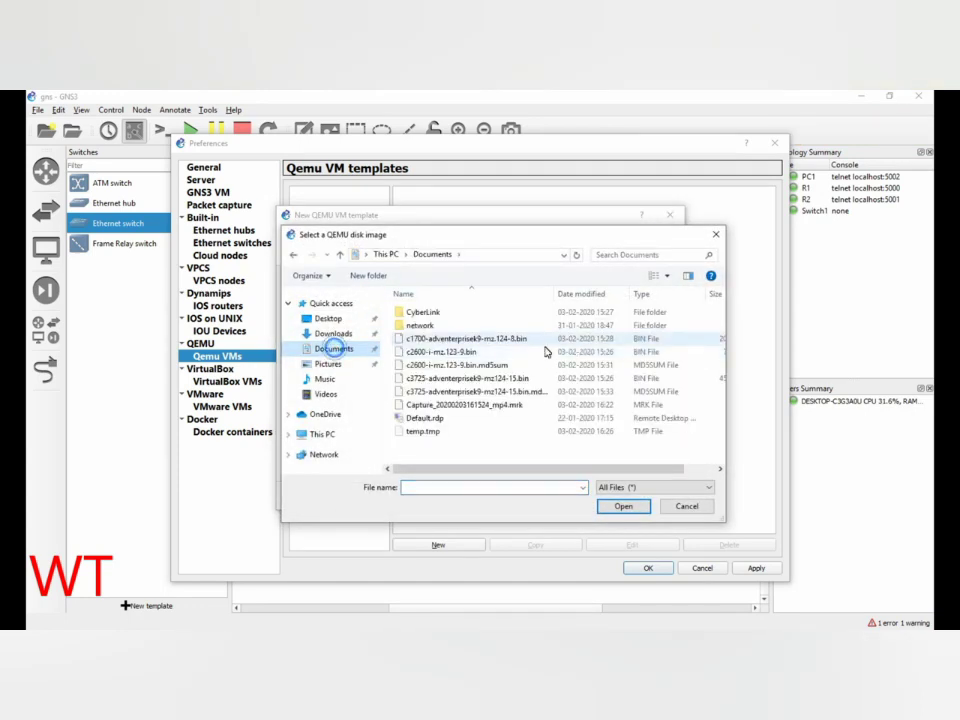
left_click(687, 507)
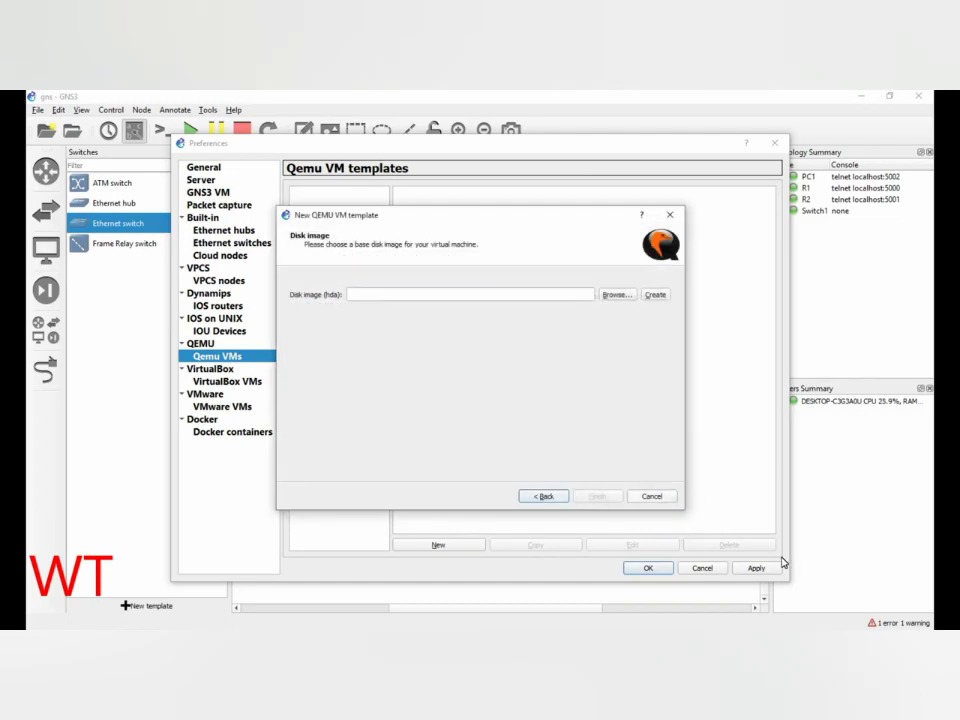